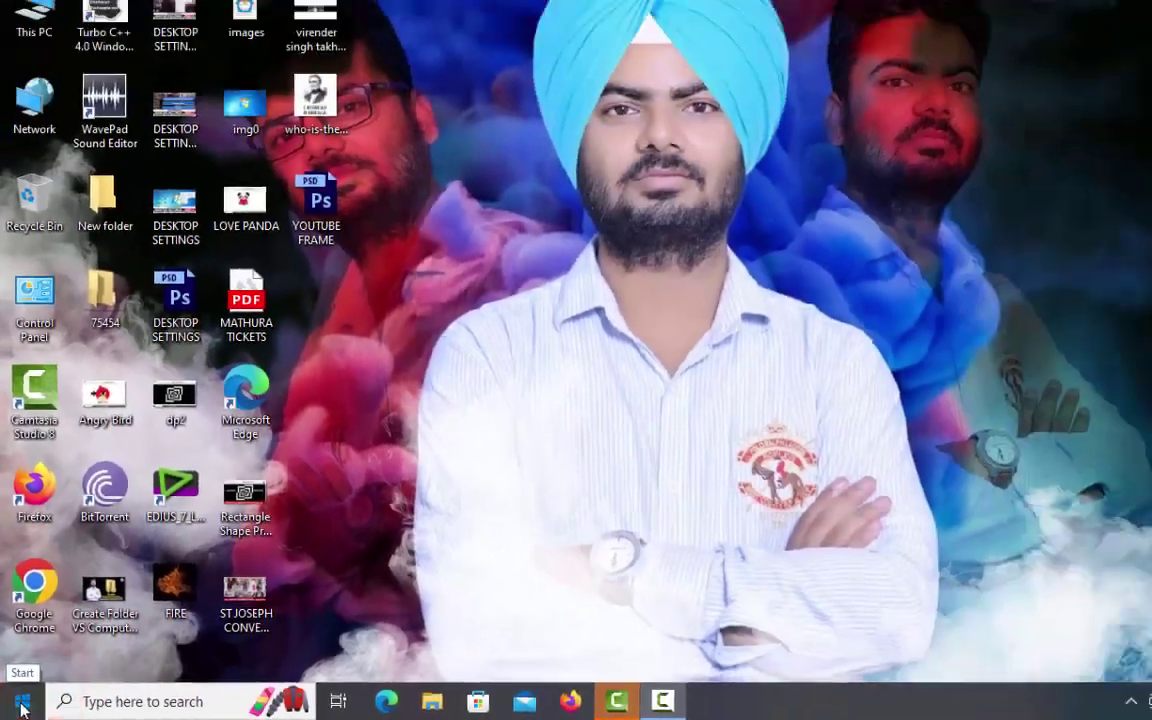
Open Notepad from the Windows Accessories folder and maximize its window.
left_click(44, 684)
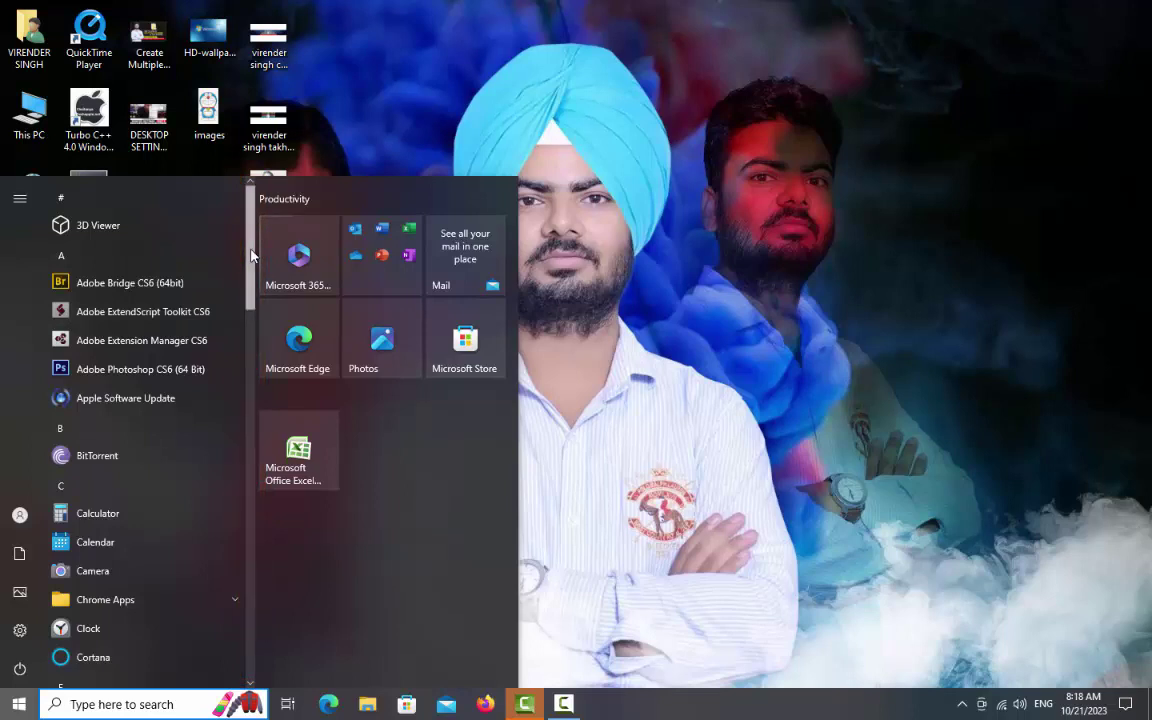
left_click_drag(252, 257, 273, 597)
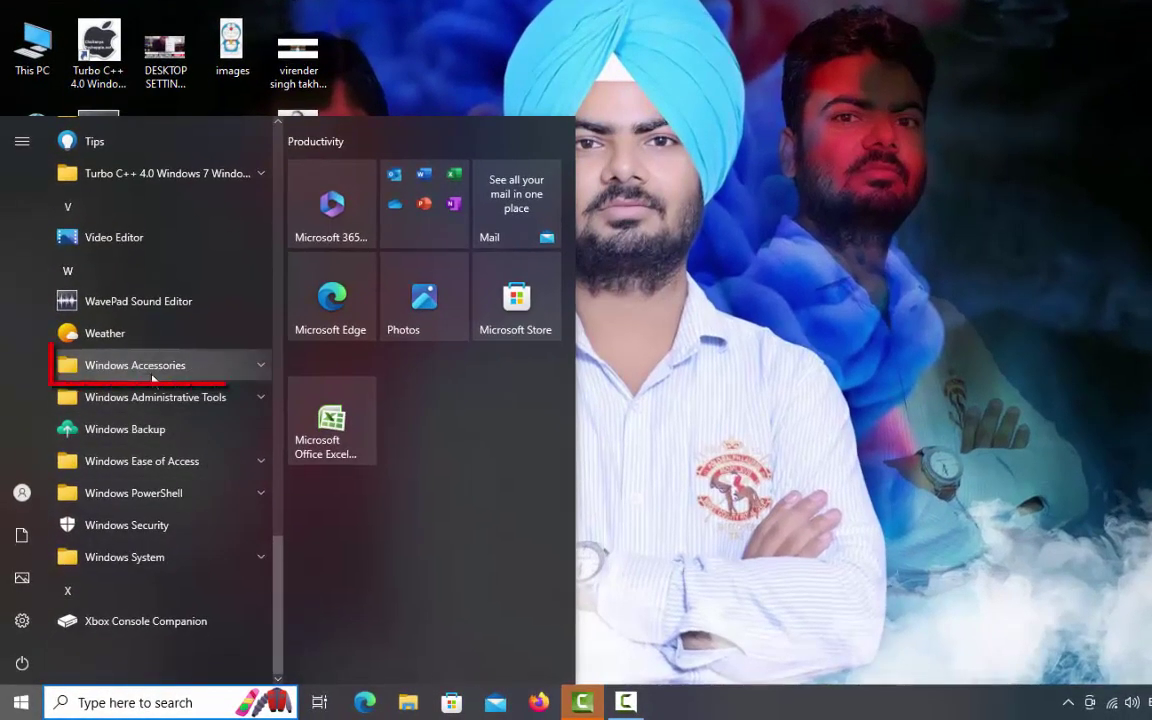
left_click(255, 372)
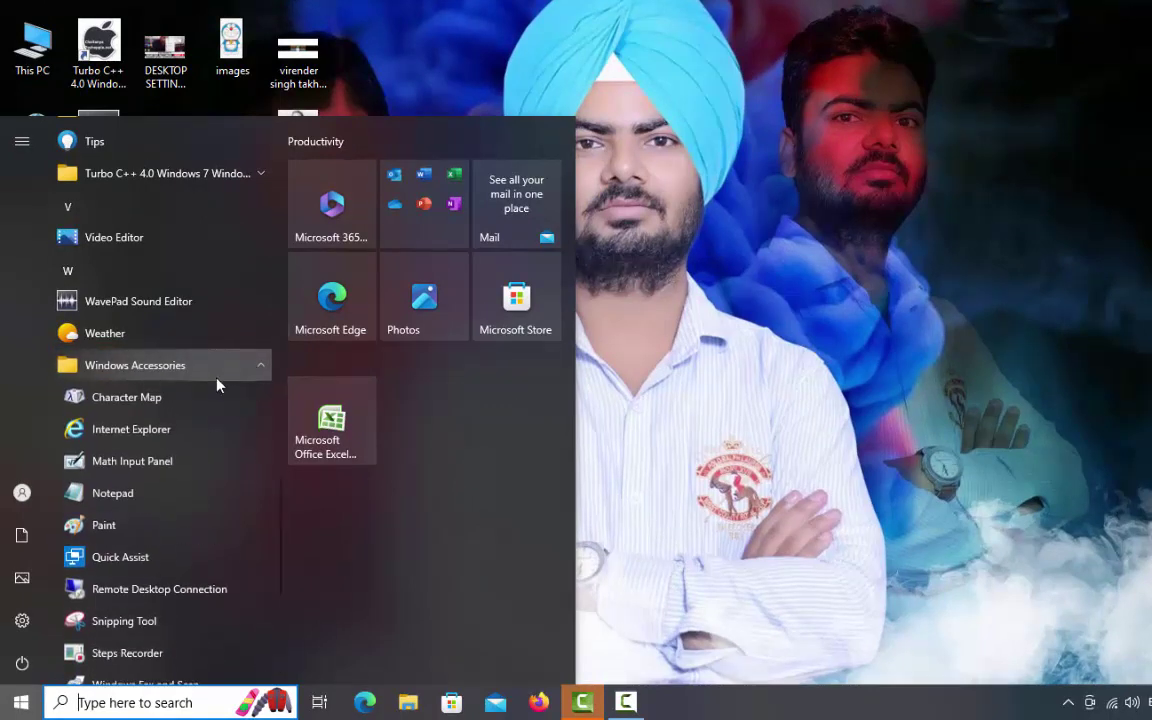
left_click(212, 497)
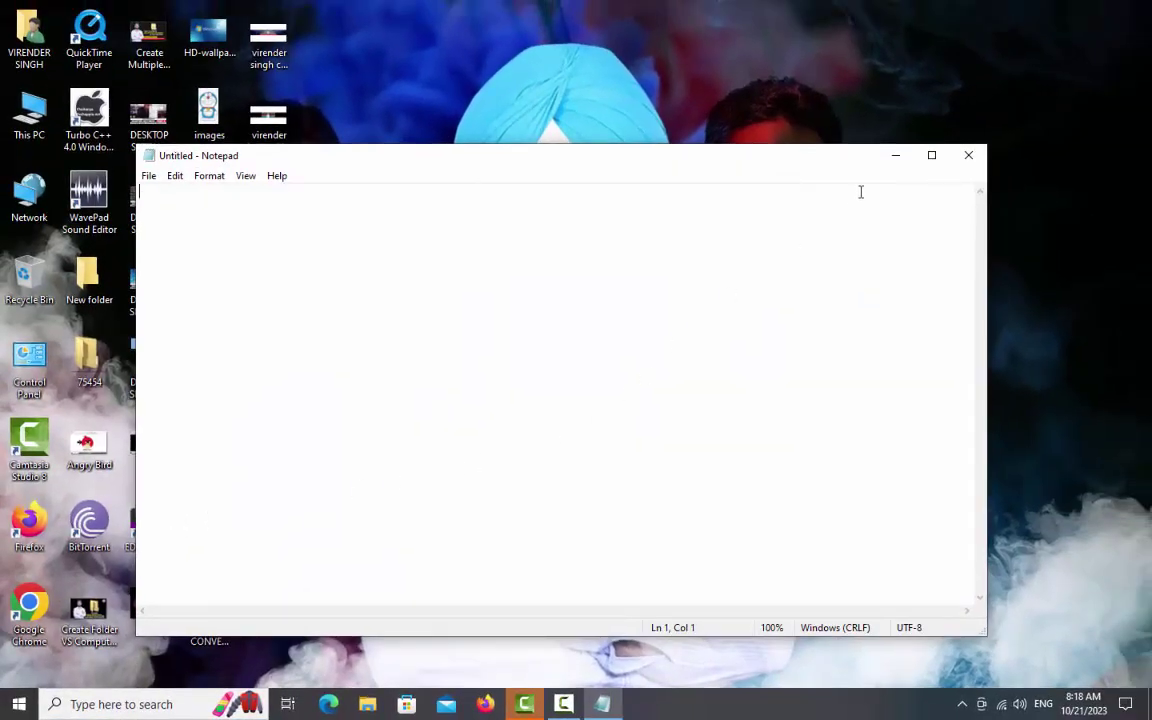
left_click(927, 157)
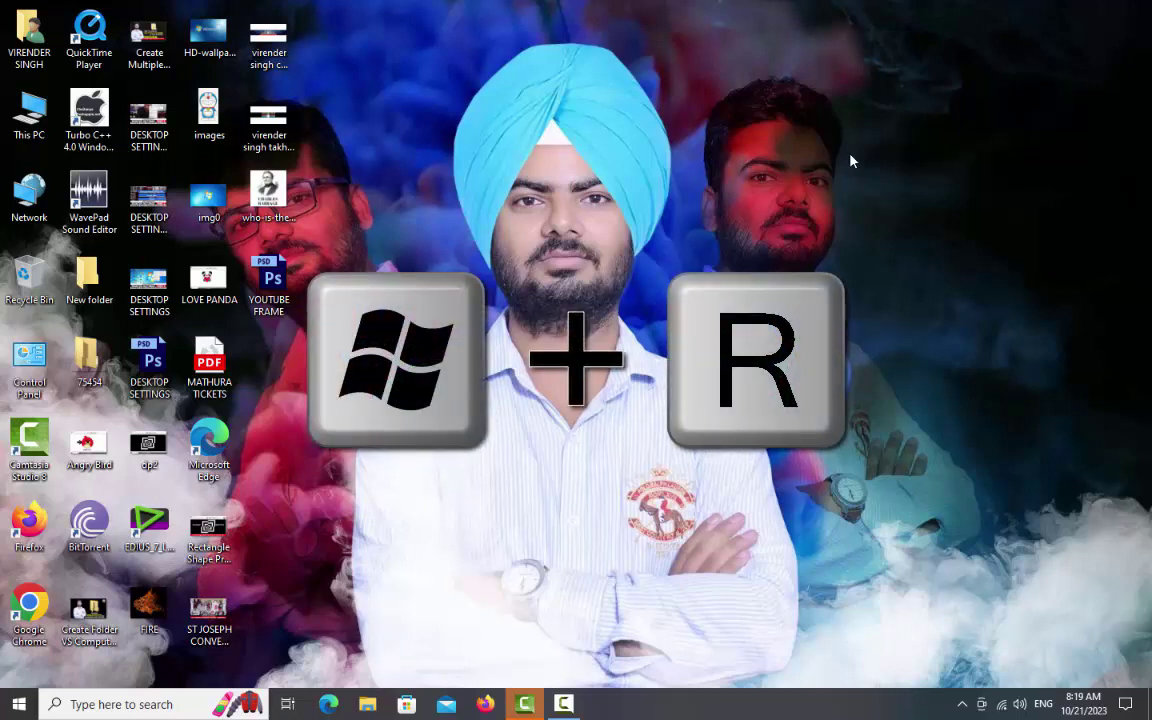
Replace mspaint with notepad in the Run dialog, launch it, and maximize the Notepad window.
key("super+r")
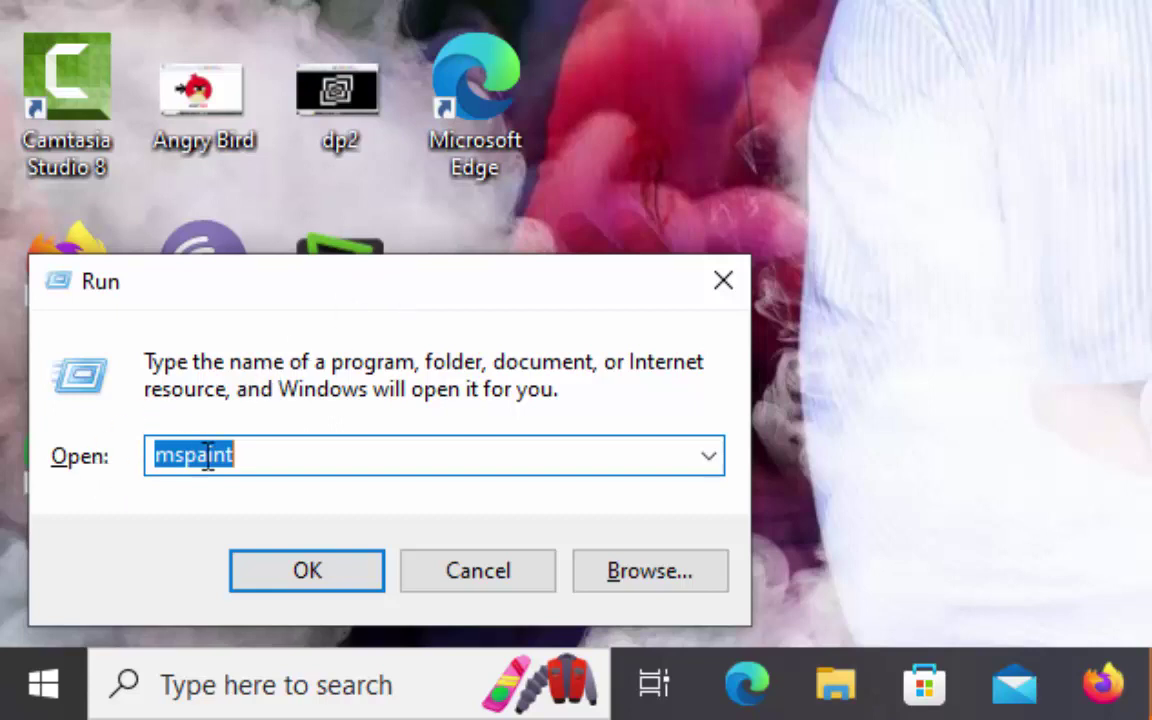
left_click(278, 452)
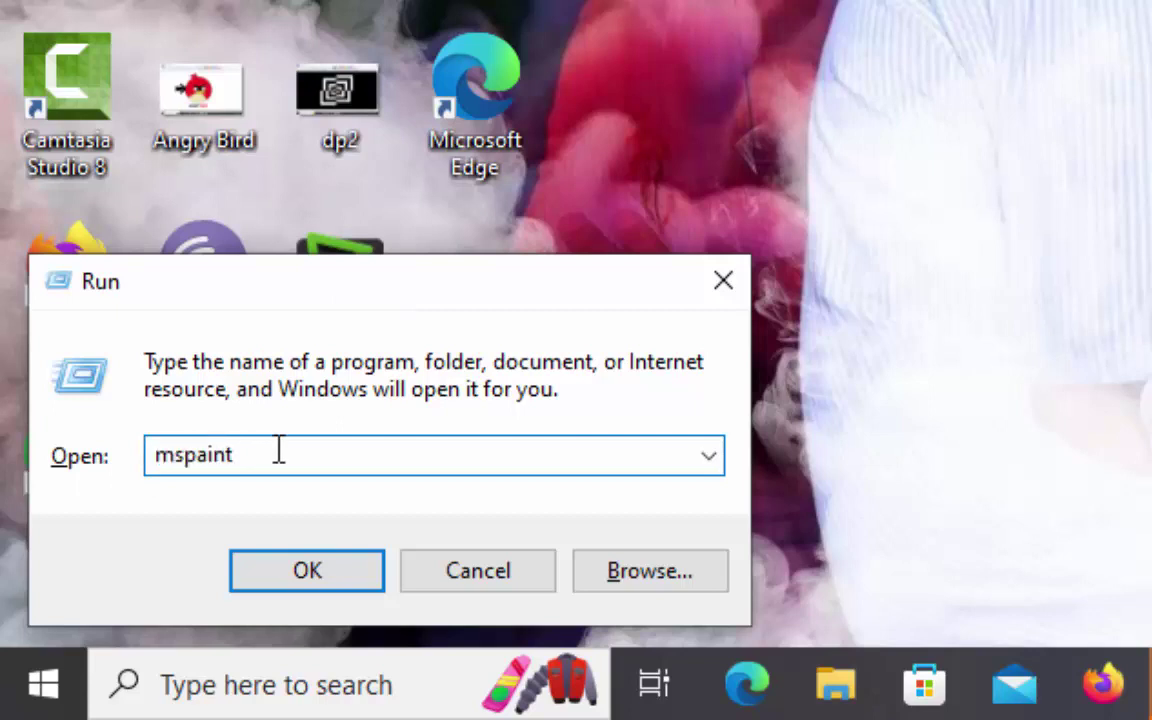
key("BackSpace")
key("BackSpace")
key("BackSpace")
key("BackSpace")
key("BackSpace")
key("BackSpace")
key("BackSpace")
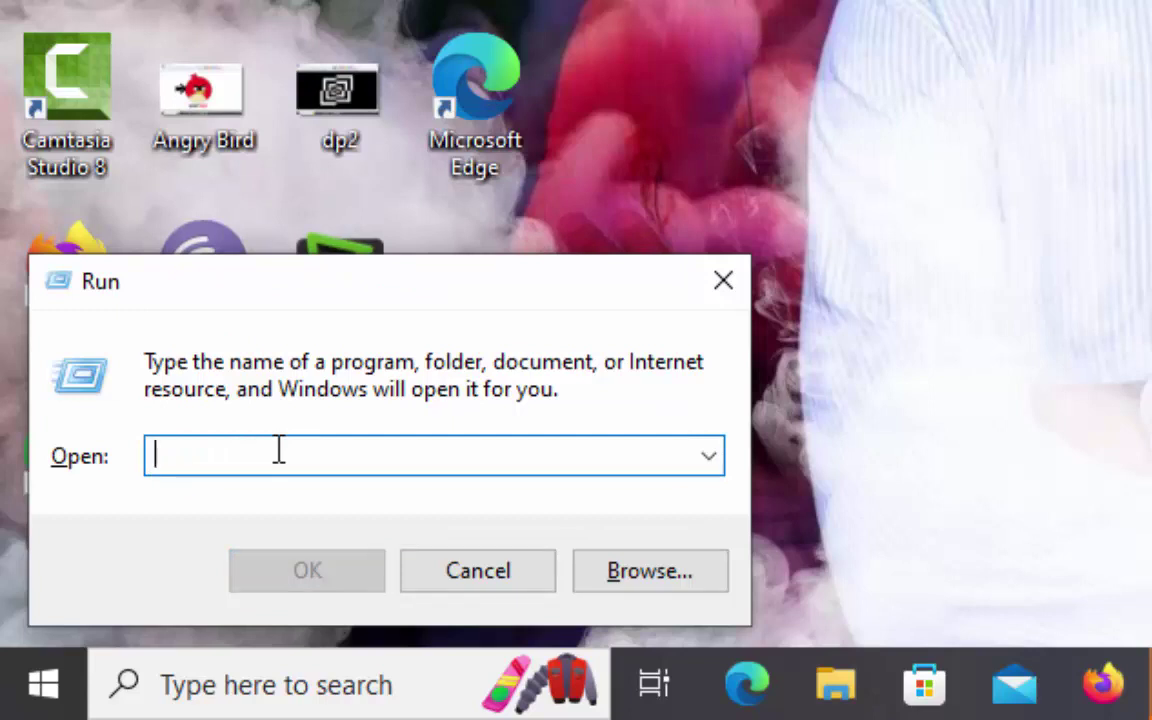
type("note")
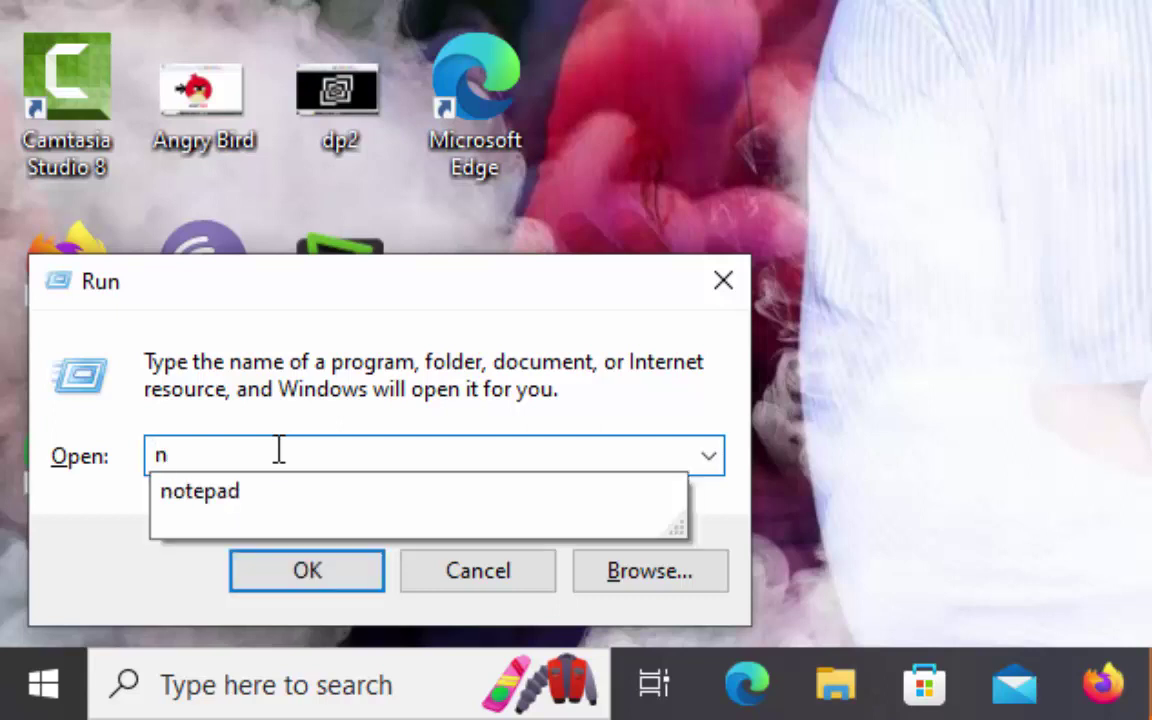
type("pad")
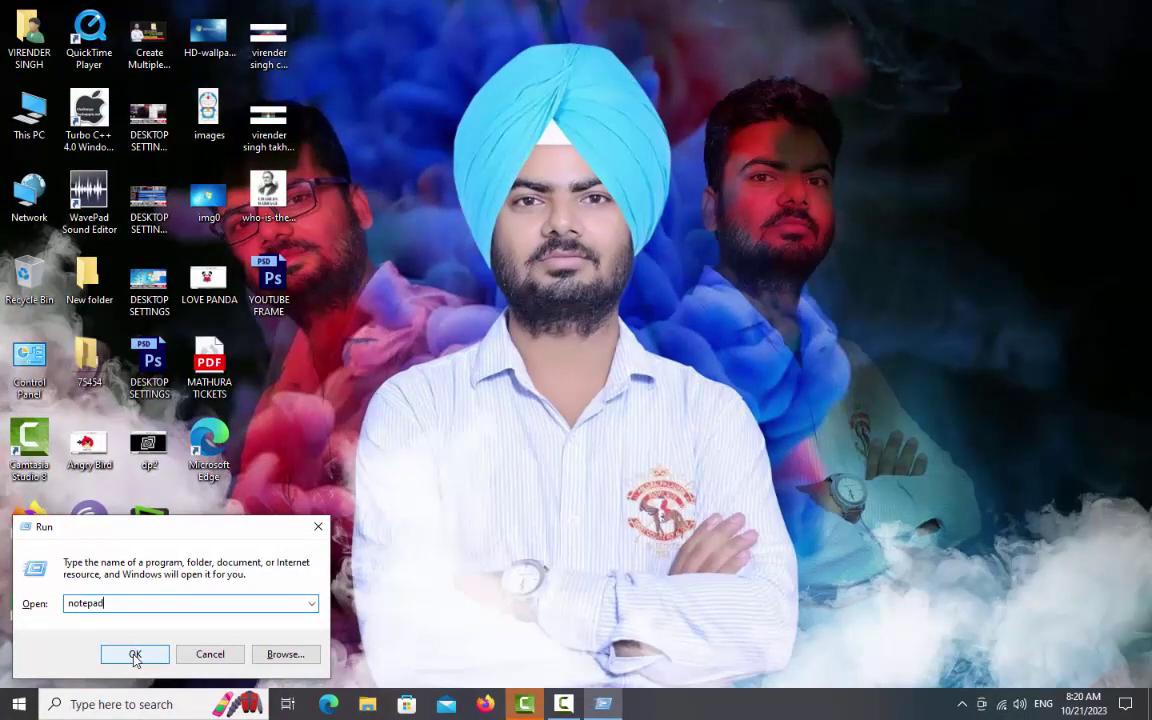
left_click(135, 655)
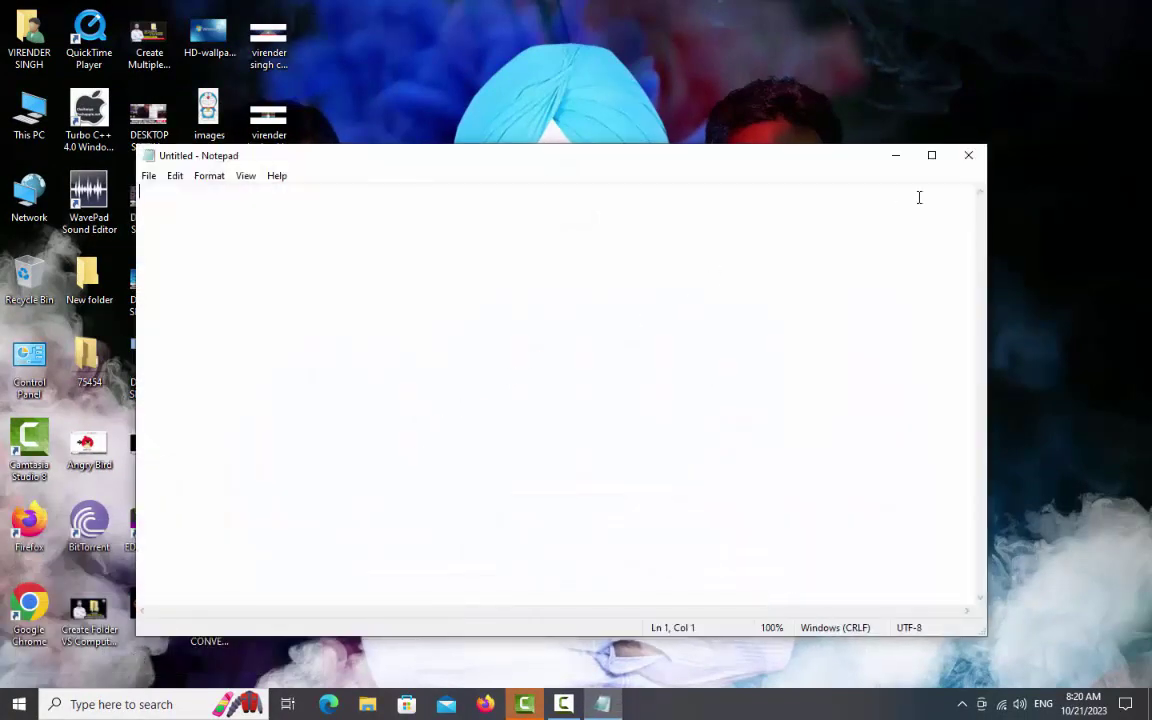
left_click(941, 160)
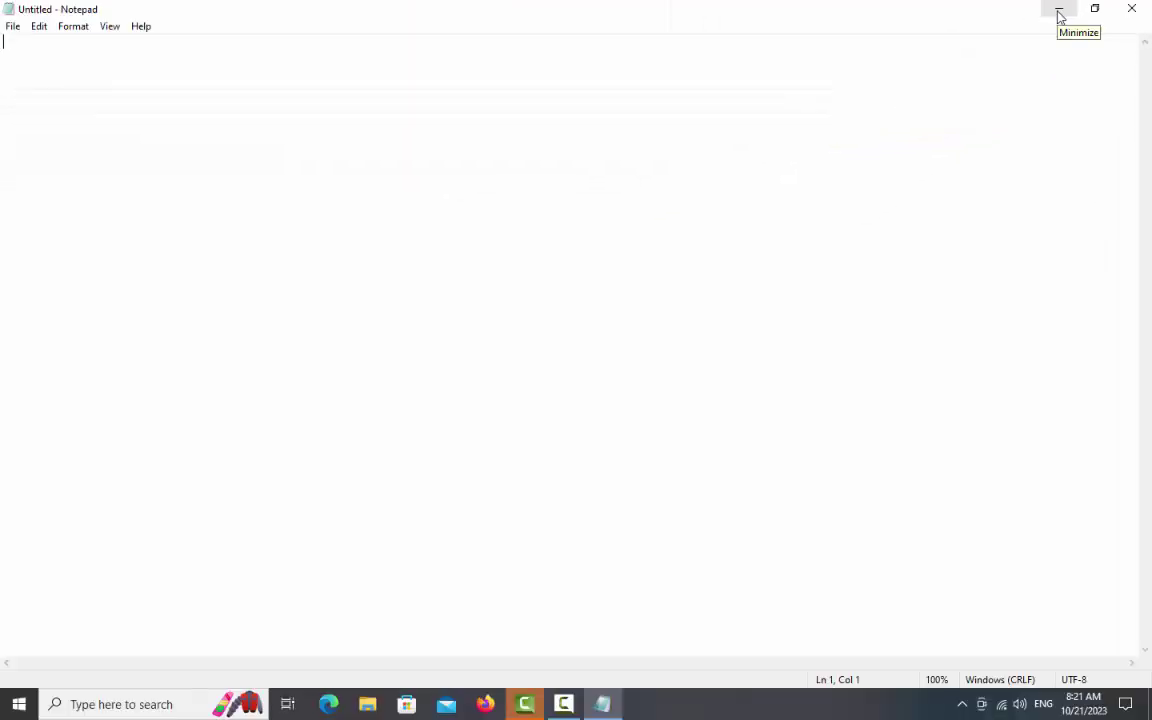
Minimize the Notepad window and bring it back, then restore it to its smaller size and maximize it again.
left_click(1059, 12)
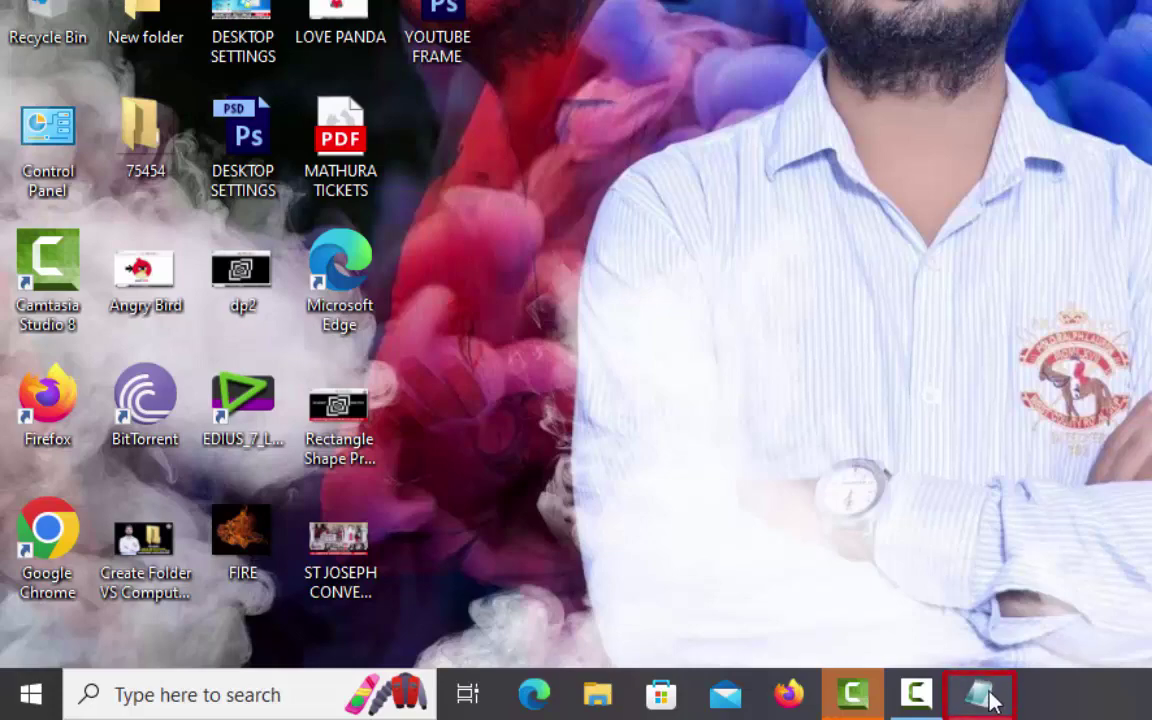
mouse_move(990, 700)
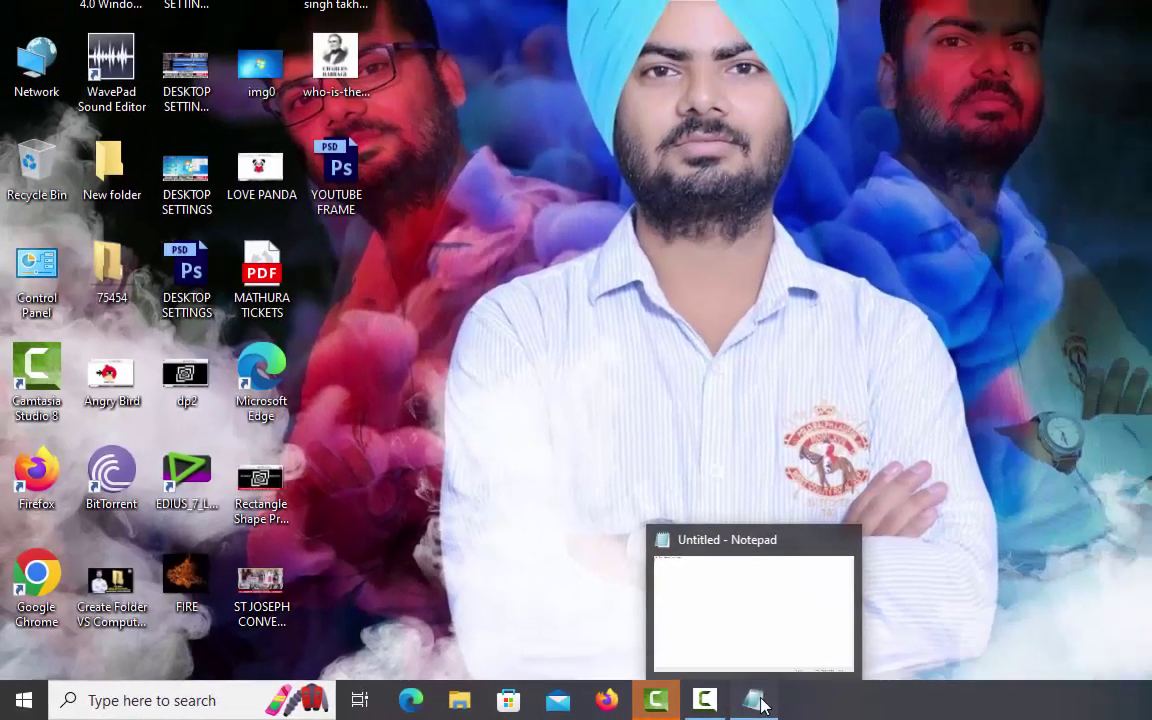
left_click(987, 697)
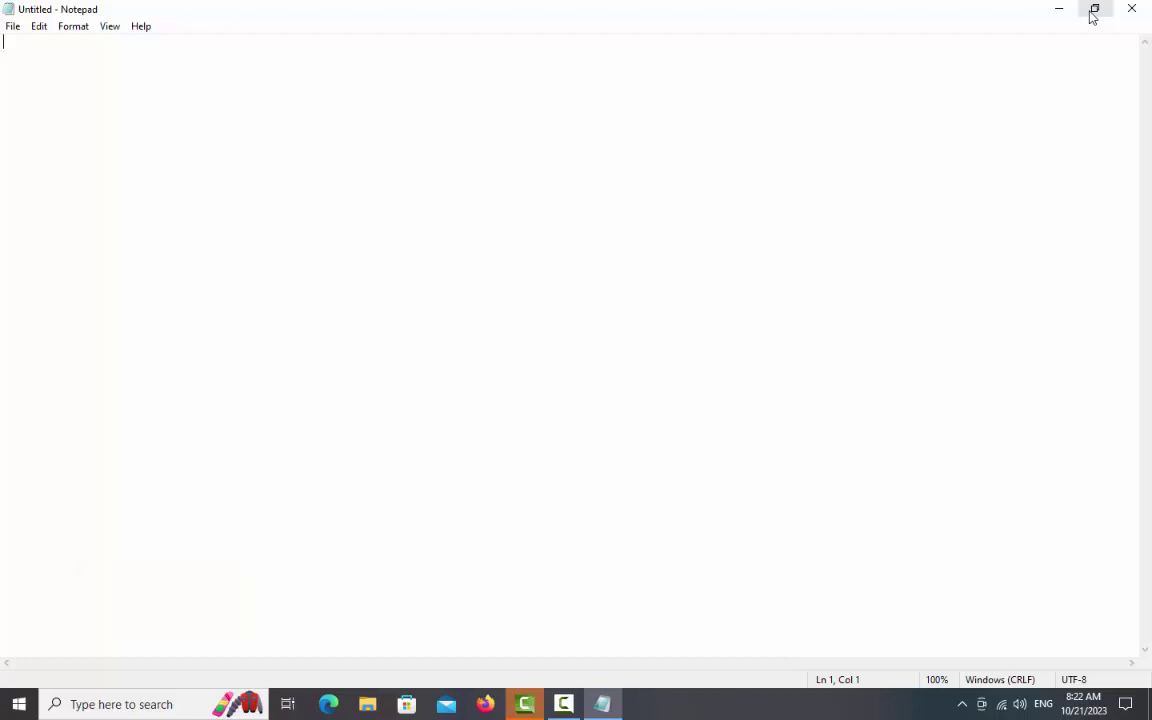
left_click(1094, 9)
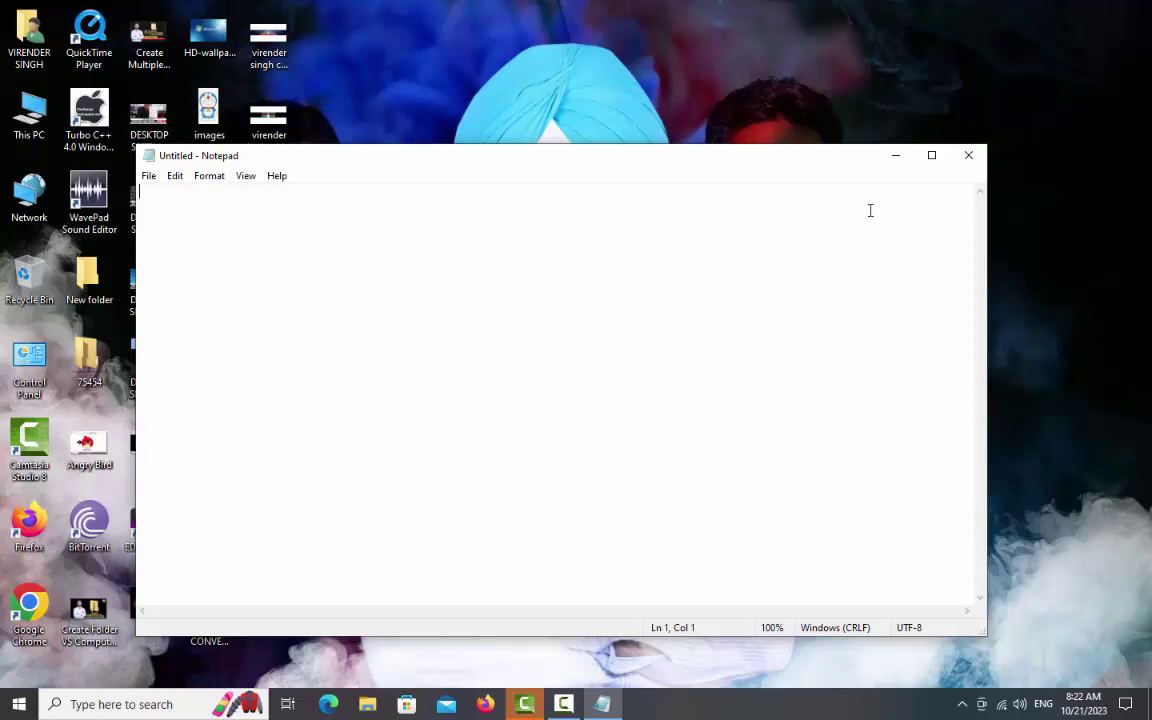
left_click(931, 158)
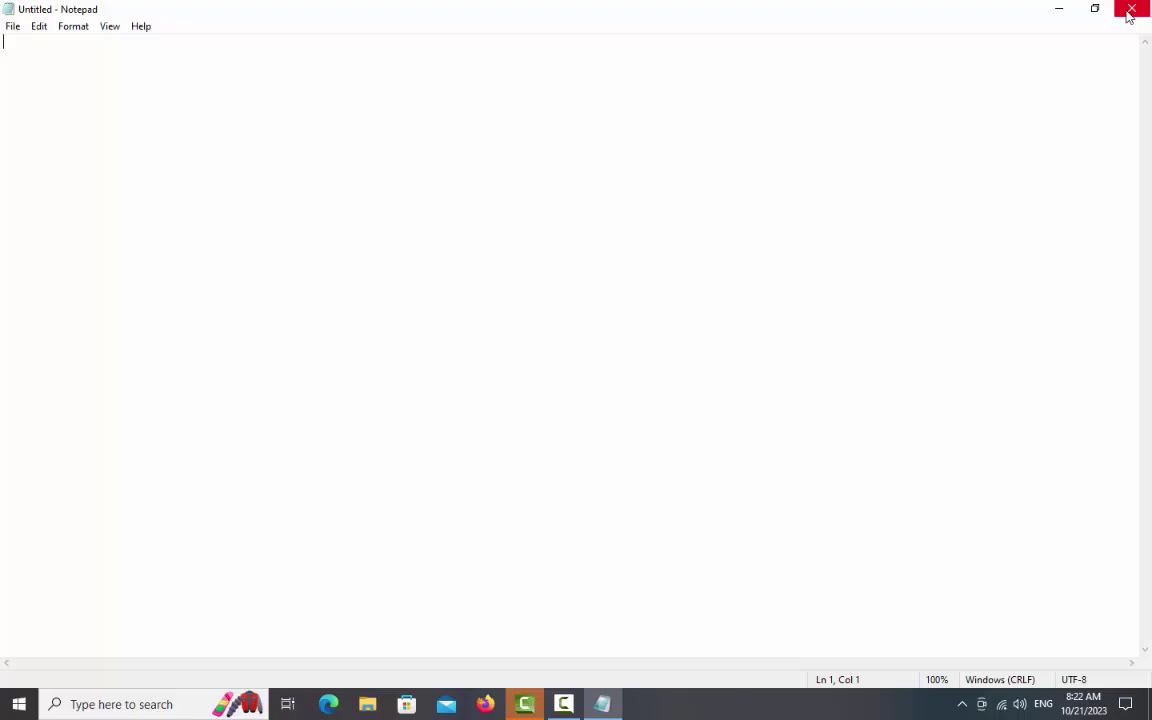
Close Notepad and relaunch it through the Run dialog with the remembered notepad command, in a maximized window.
left_click(1129, 12)
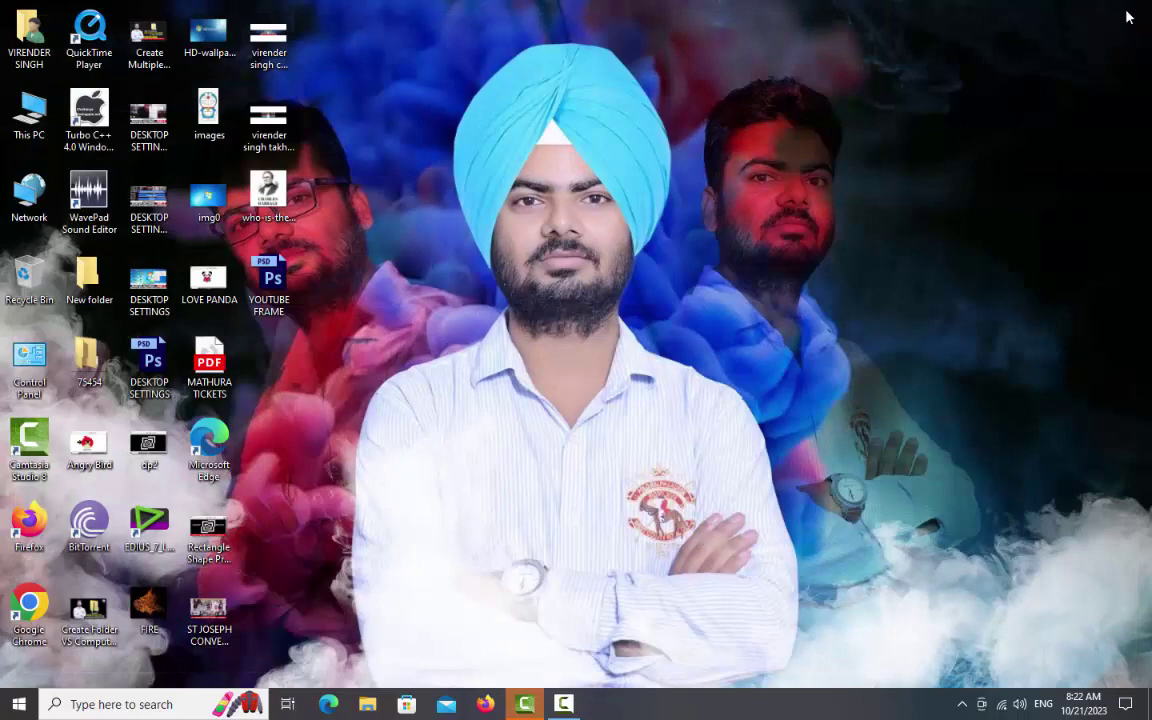
key("super+r")
key("Return")
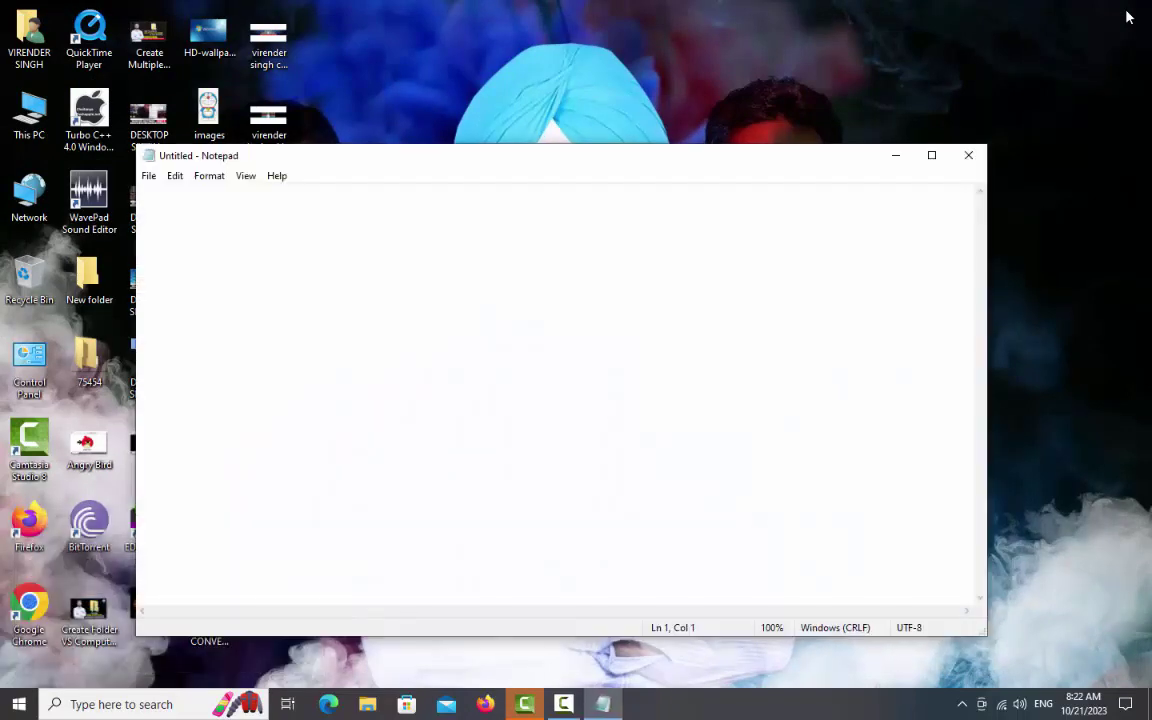
left_click(925, 152)
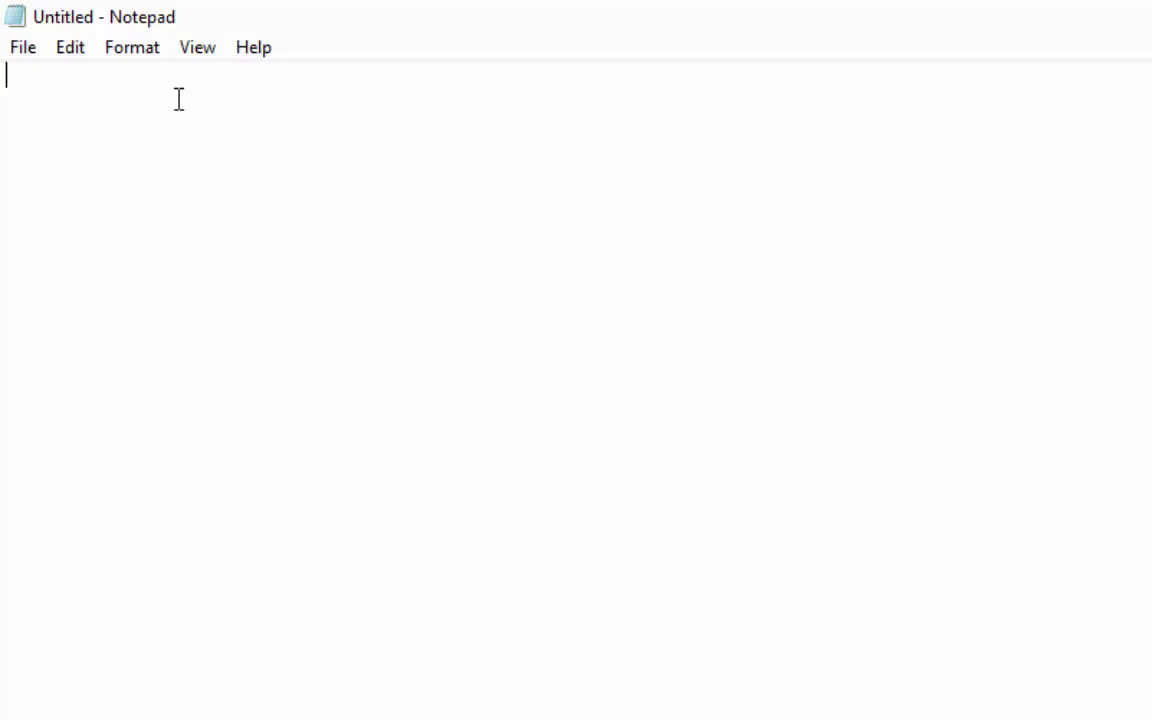
Write "notepad is a siple text editor." on the first line of the blank document.
type("notepad is")
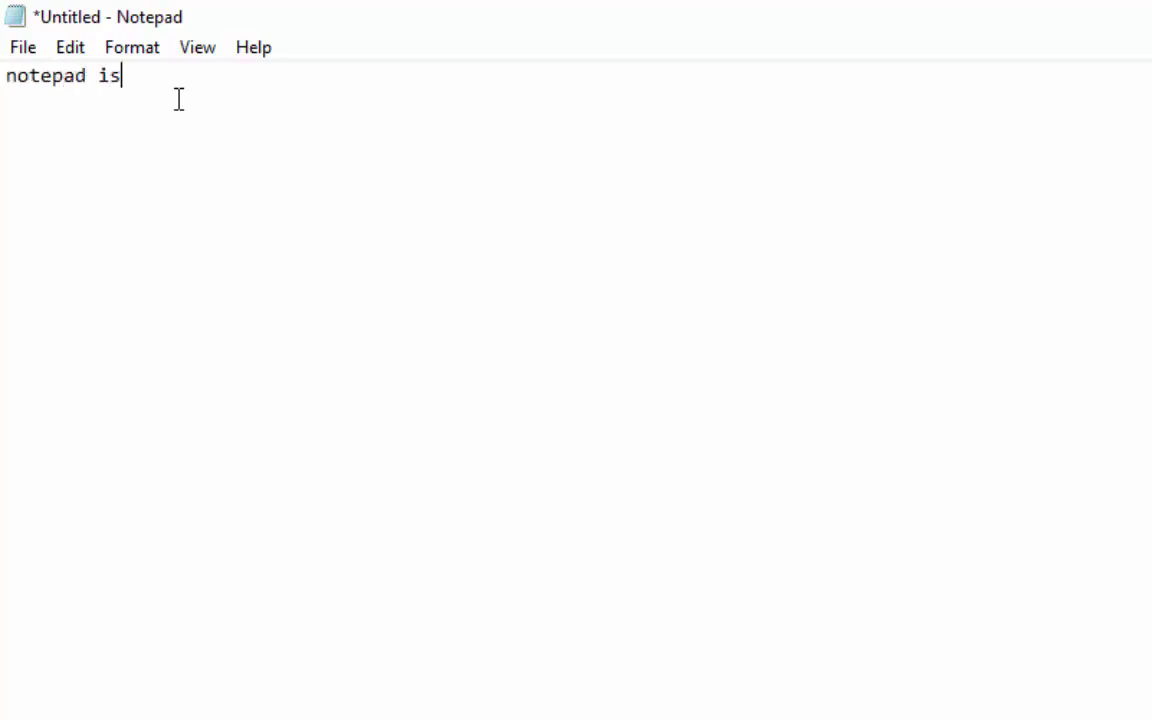
type(" a siple")
type(" tet")
type("t editor.")
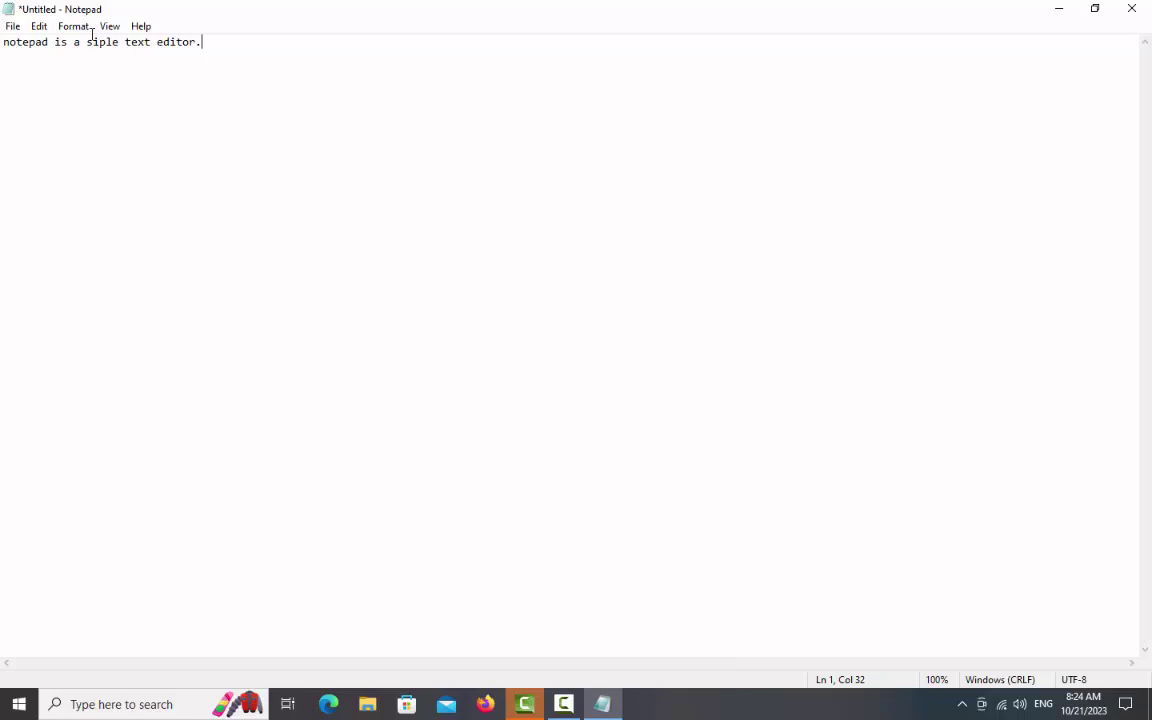
Extend the first line with a long unbroken run of the letter h until it runs past the window's width.
left_click(80, 28)
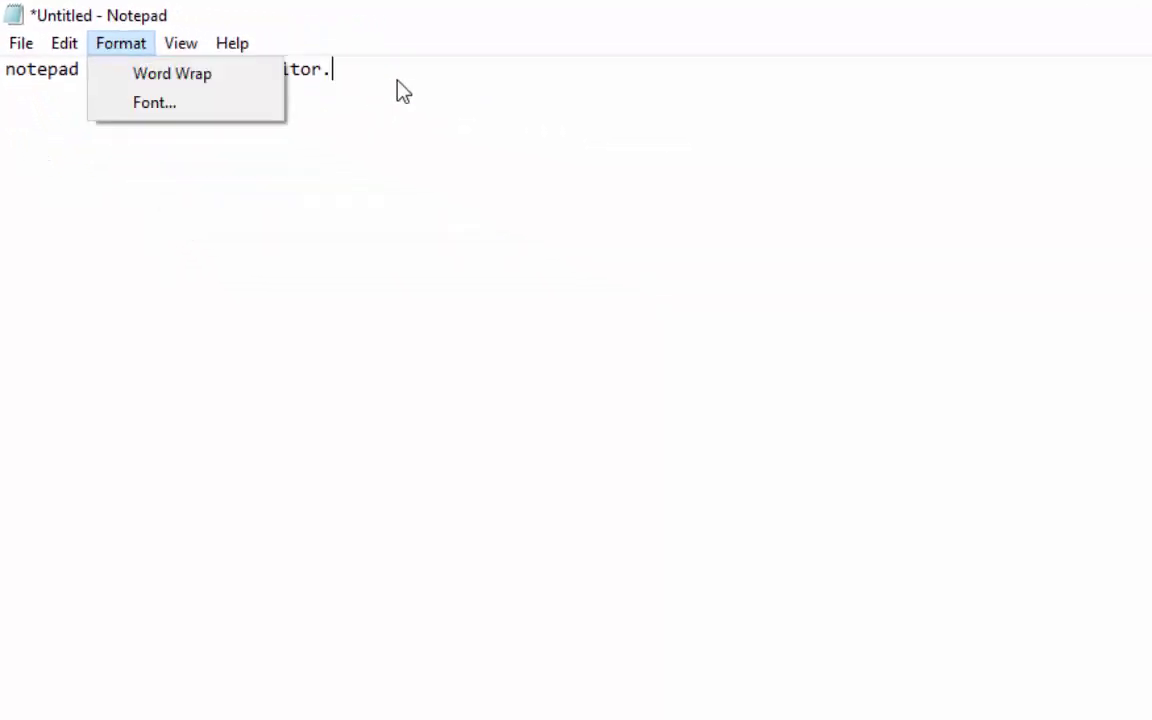
left_click(398, 76)
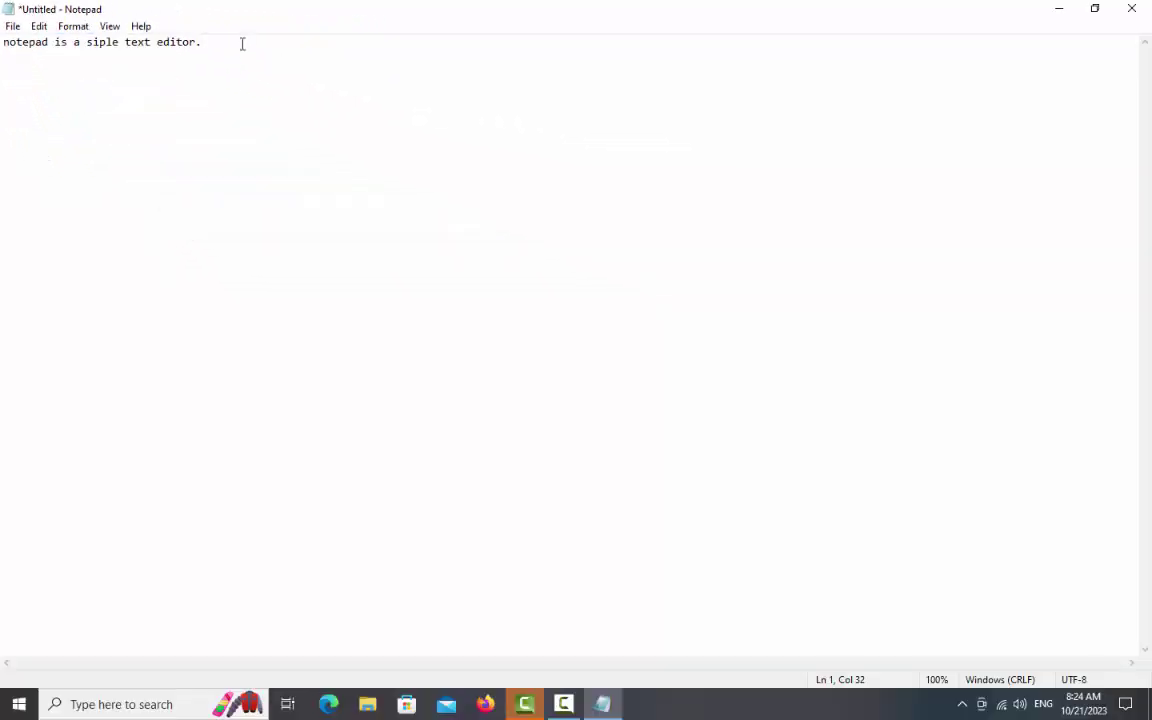
type("hhhhhhhhhhhhhhhhhhhhhhhhhhhhhhhhhhhhhhhhhhhhhhhhhhhhhhhhhhhhhhhhhhhhhhhhhhhhhhhhhhhhhhhhhhhhhhhhhhhhhhhhhhhhhhhhhhhhhhhhhhhhhh")
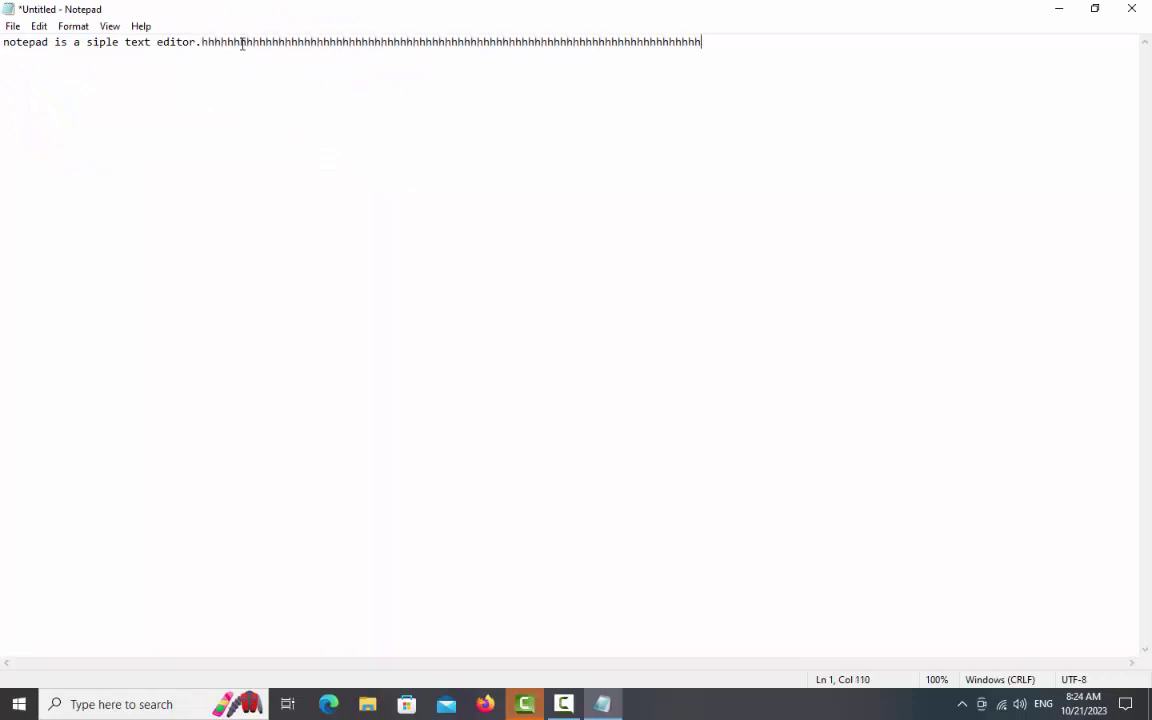
type("hhhhhhhhhhhhhhhhhhhhhhhhhhhhhhhhhhhhhhhhhhhhhhhhh")
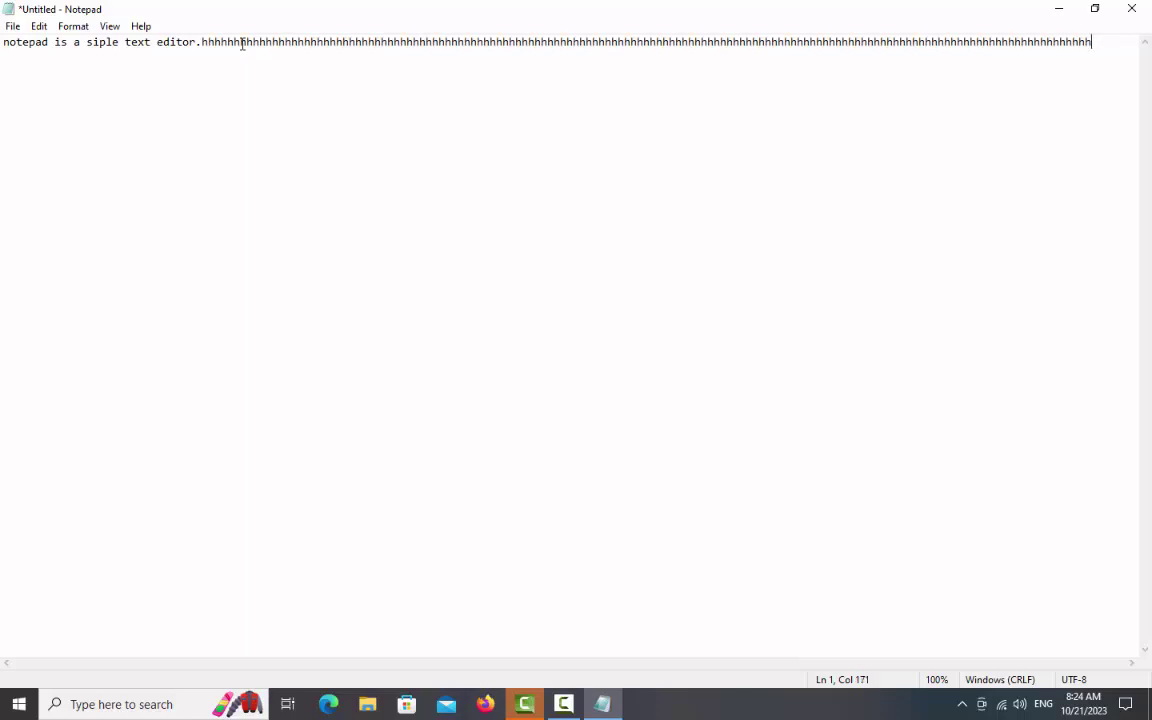
type("hhhhhhhhhhhhhhhhhhhhhhhhhhhhhhhhhhhhhhhhhhhhhhhhhhhhhhhhhhhhhhhhhhhhhhhhhh")
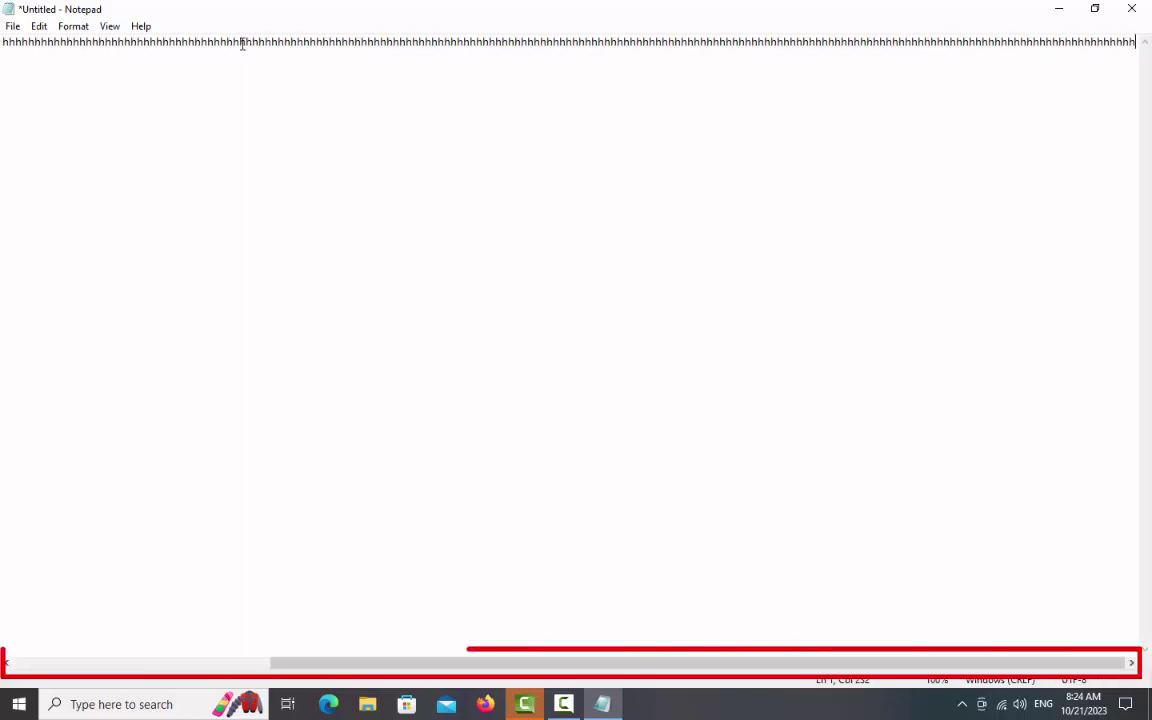
type("hhhhhhhhhhhhhhhhhhhhhhhhhhhhhhhhhhhhhhhhhhhh")
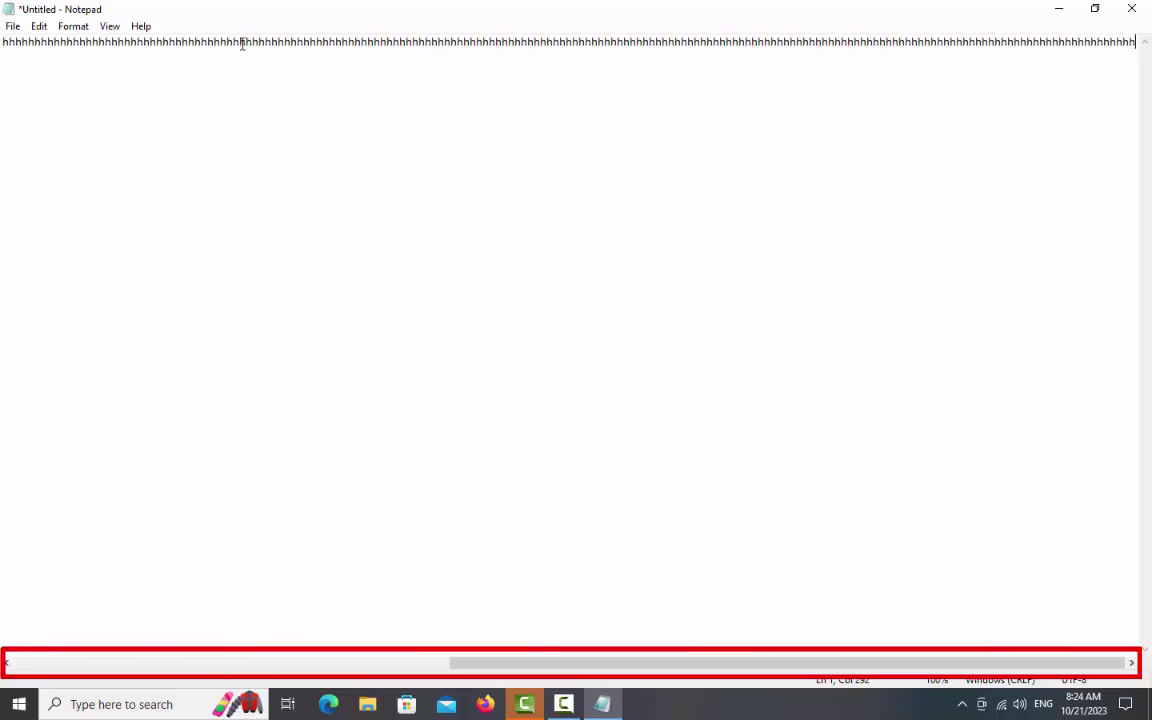
type("hhhhhhhhhhhhhhhhhhh")
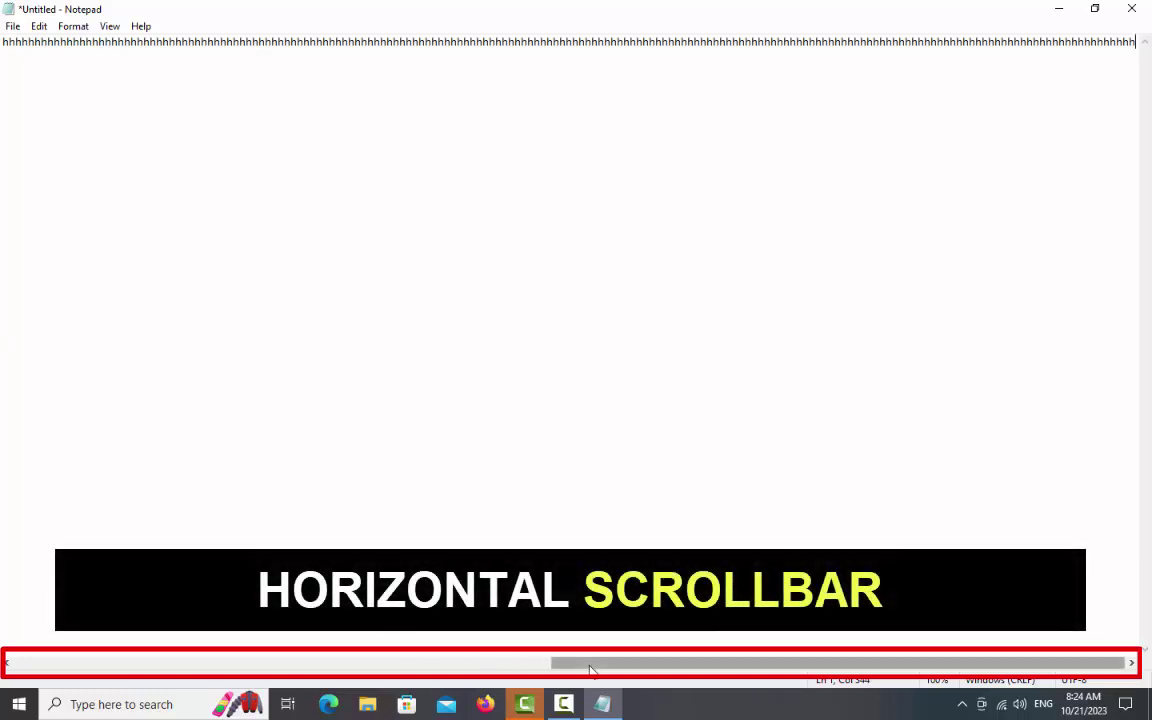
Break the long run of h characters into seven lines, each longer than the one before.
left_click_drag(591, 663, 35, 663)
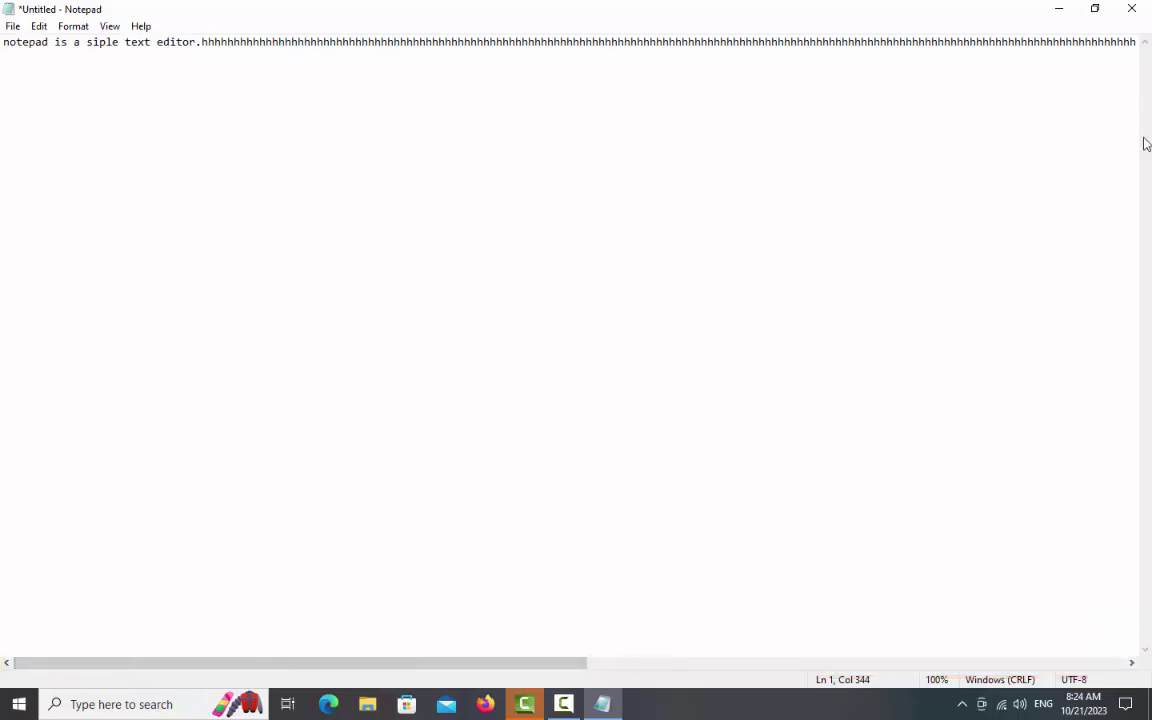
left_click(235, 46)
key("Return")
left_click(241, 56)
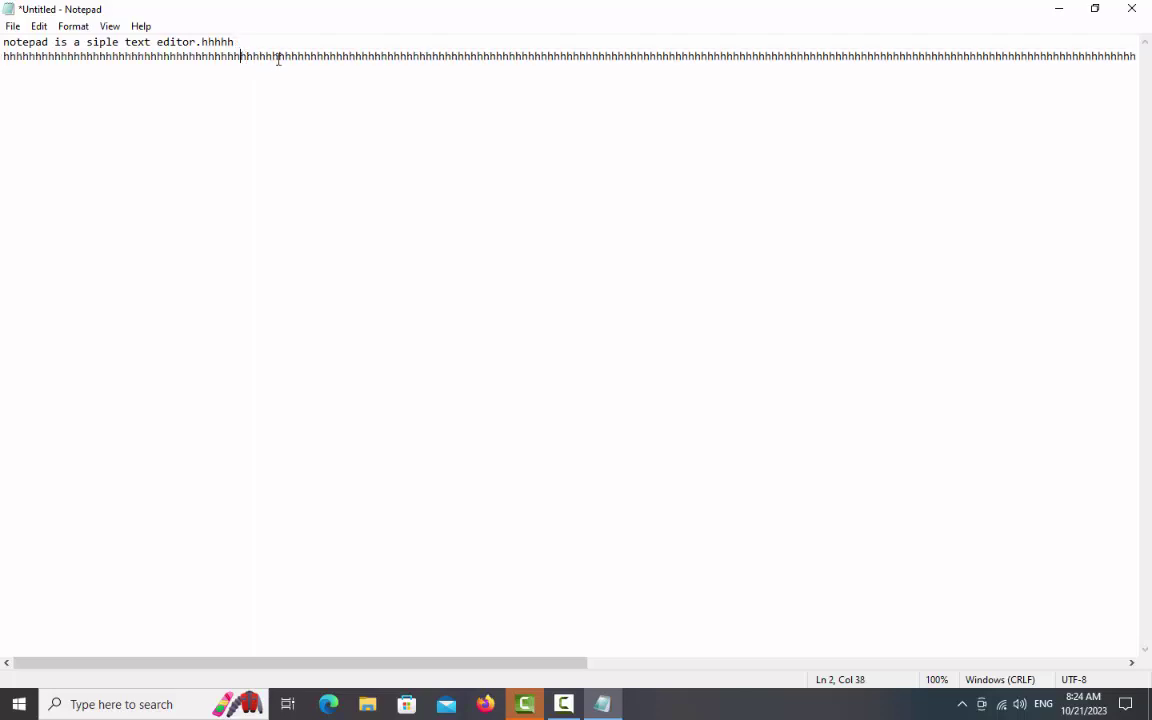
key("Return")
left_click(285, 71)
key("Return")
left_click(298, 86)
key("Return")
left_click(350, 100)
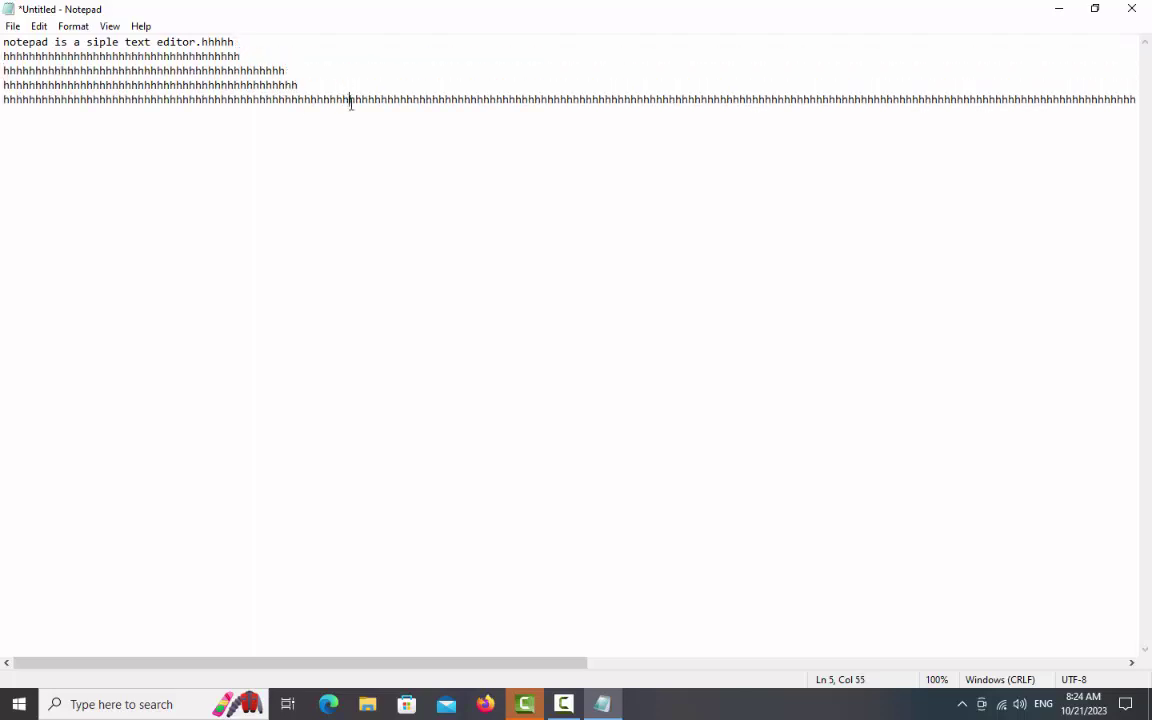
key("Return")
left_click(381, 114)
key("Return")
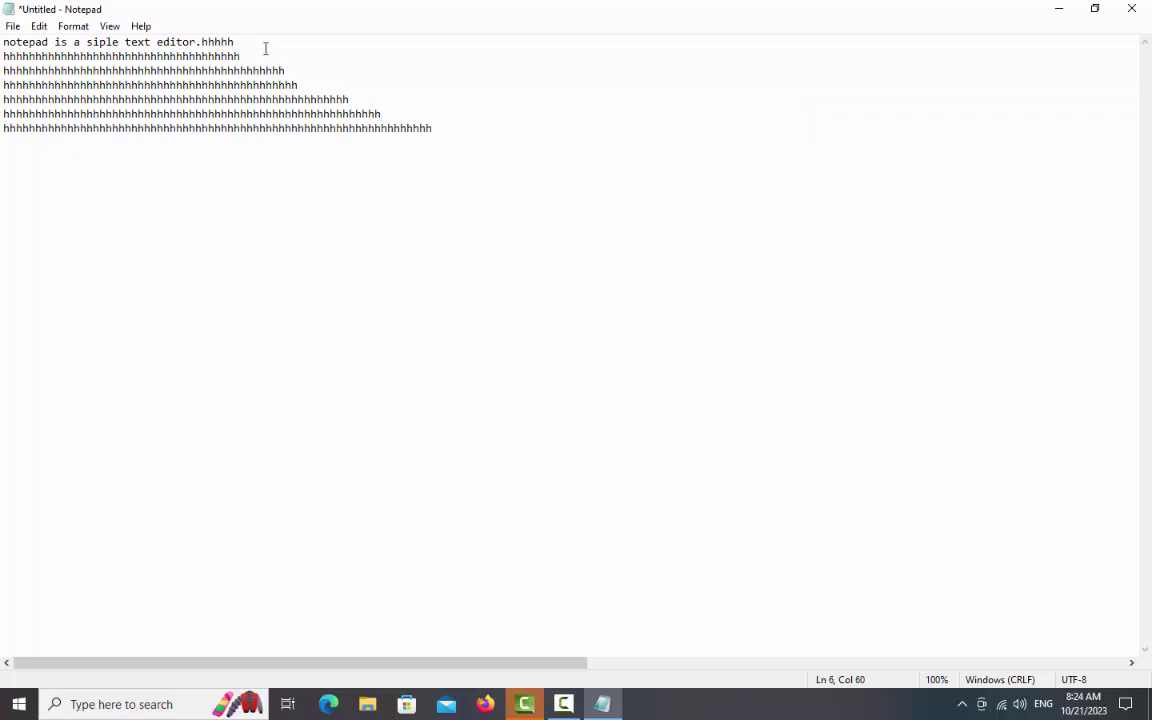
Insert more than thirty line breaks between the sentence and the h characters so the text overflows the window's height.
left_click(202, 46)
key("Return")
key("Return")
key("Return")
key("Return")
key("Return")
key("Return")
key("Return")
key("Return")
key("Return")
key("Return")
key("Return")
key("Return")
key("Return")
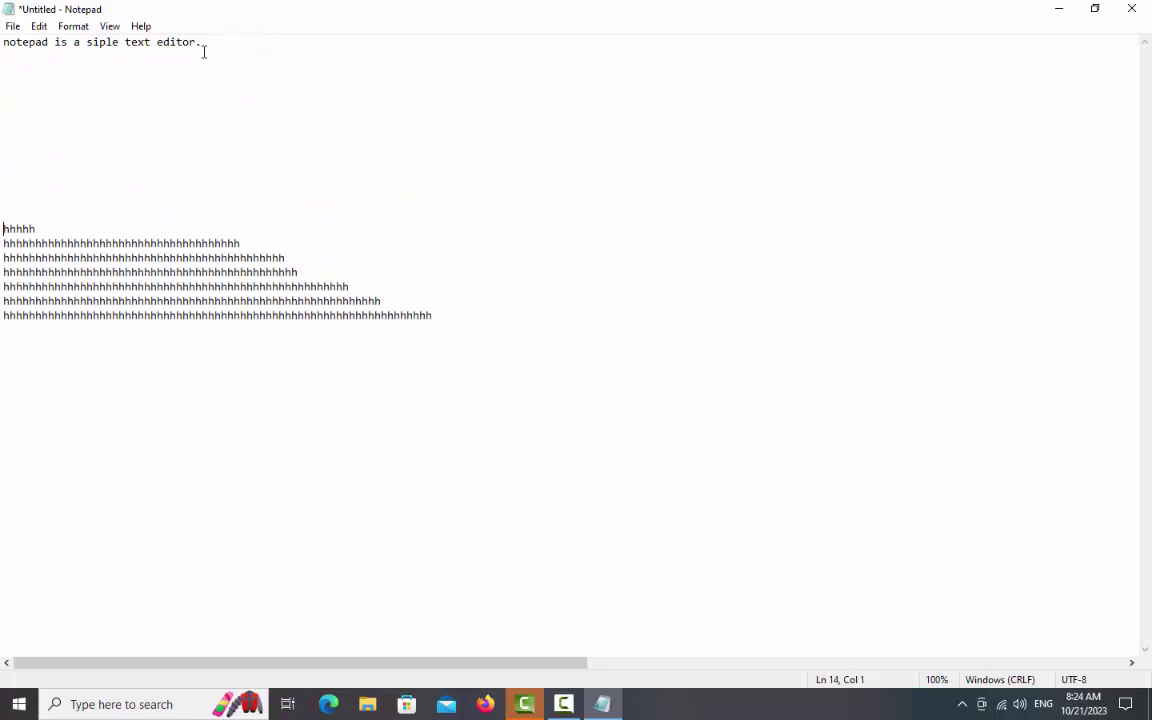
key("Return")
key("Return")
key("Return")
key("Return")
key("Return")
key("Return")
key("Return")
key("Return")
key("Return")
key("Return")
key("Return")
key("Return")
key("Return")
key("Return")
key("Return")
key("Return")
key("Return")
key("Return")
key("Return")
key("Return")
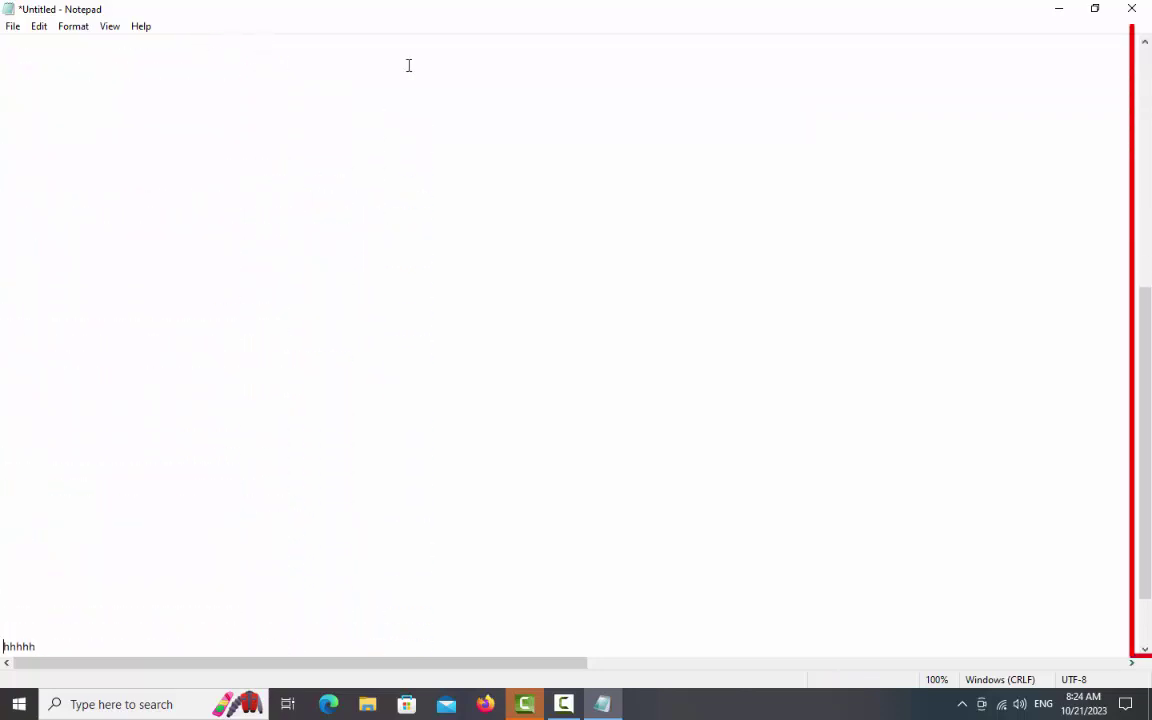
Delete the blank lines and all h characters after the first sentence, and turn on Word Wrap.
left_click_drag(1146, 300, 1146, 96)
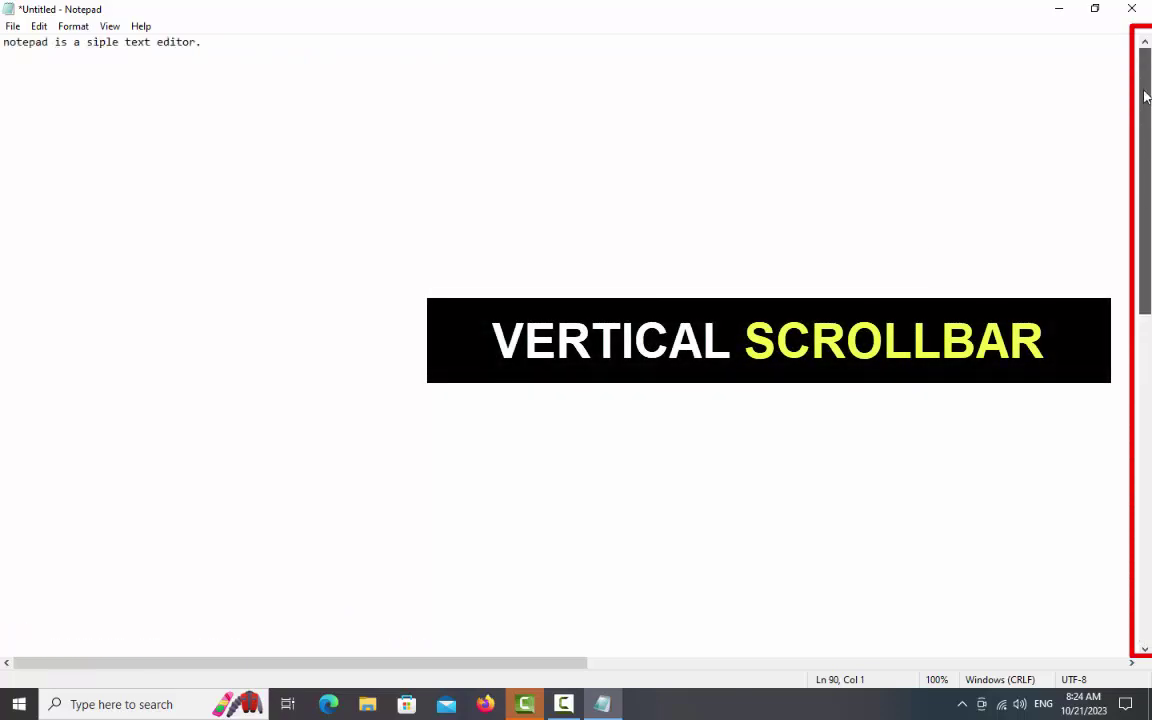
left_click(368, 397)
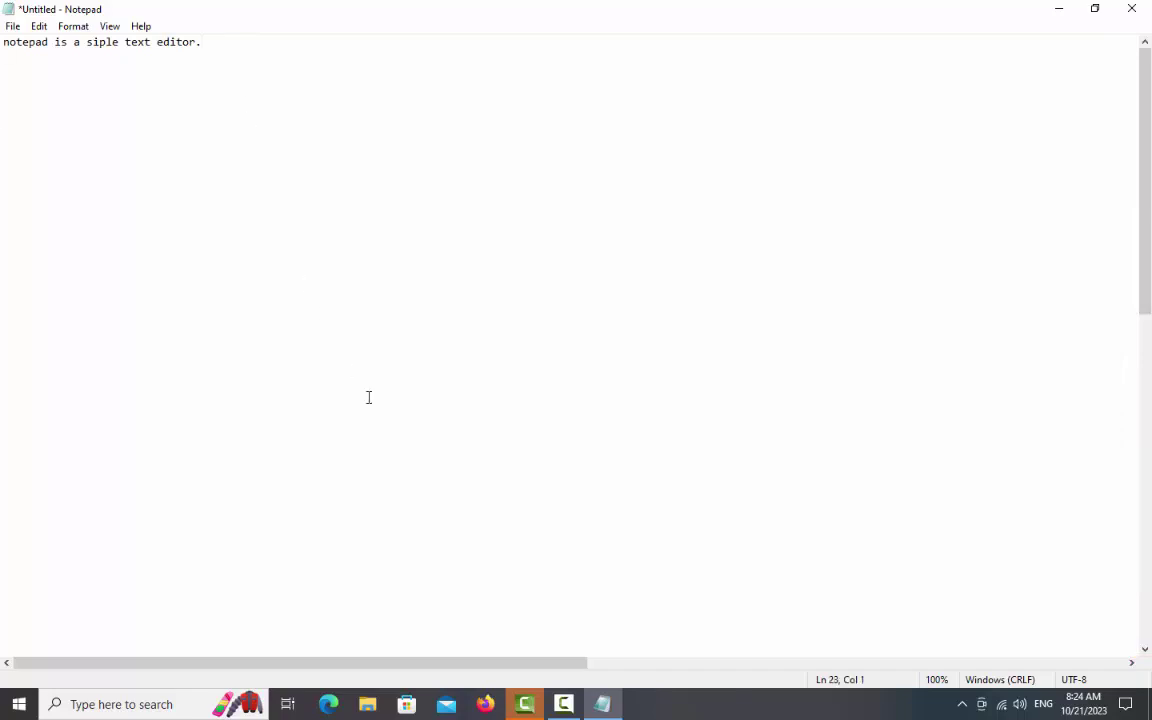
left_click_drag(368, 397, 537, 712)
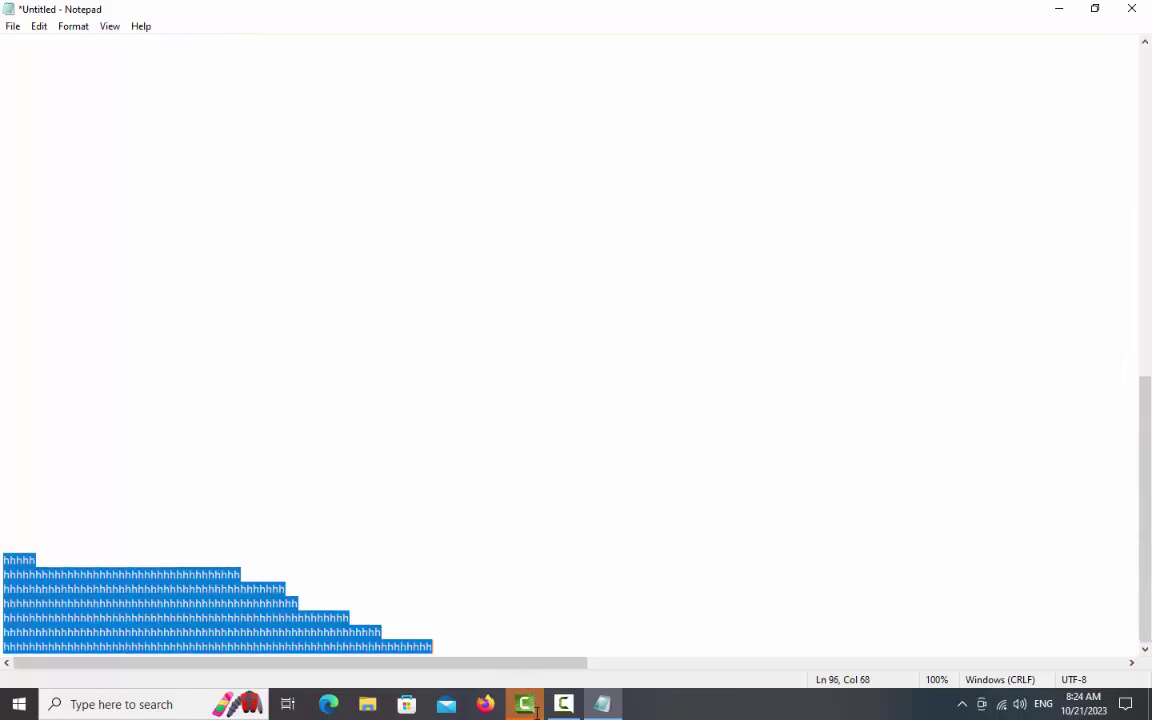
key("Delete")
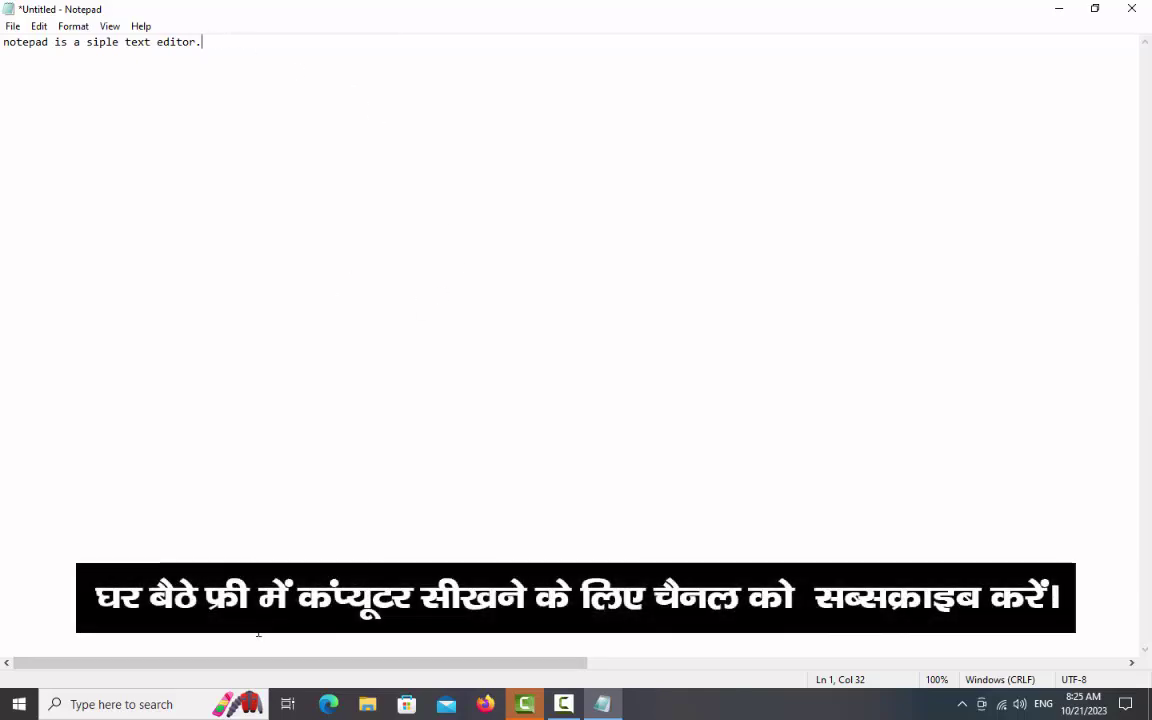
left_click(72, 32)
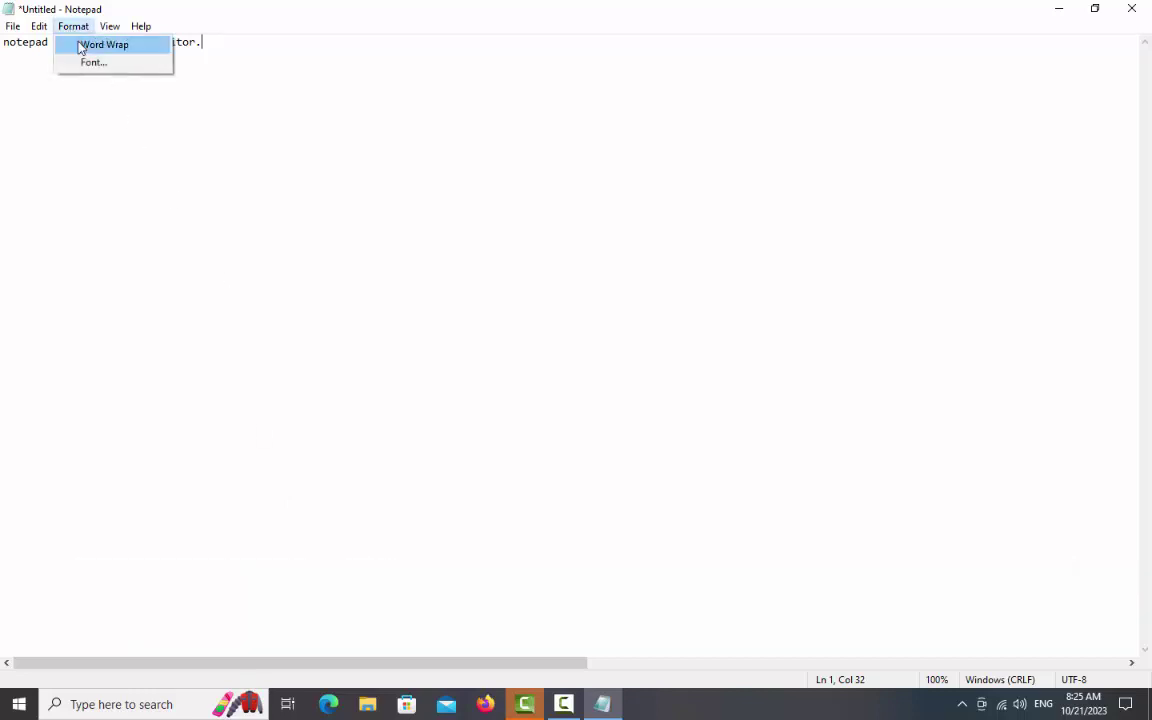
left_click(81, 46)
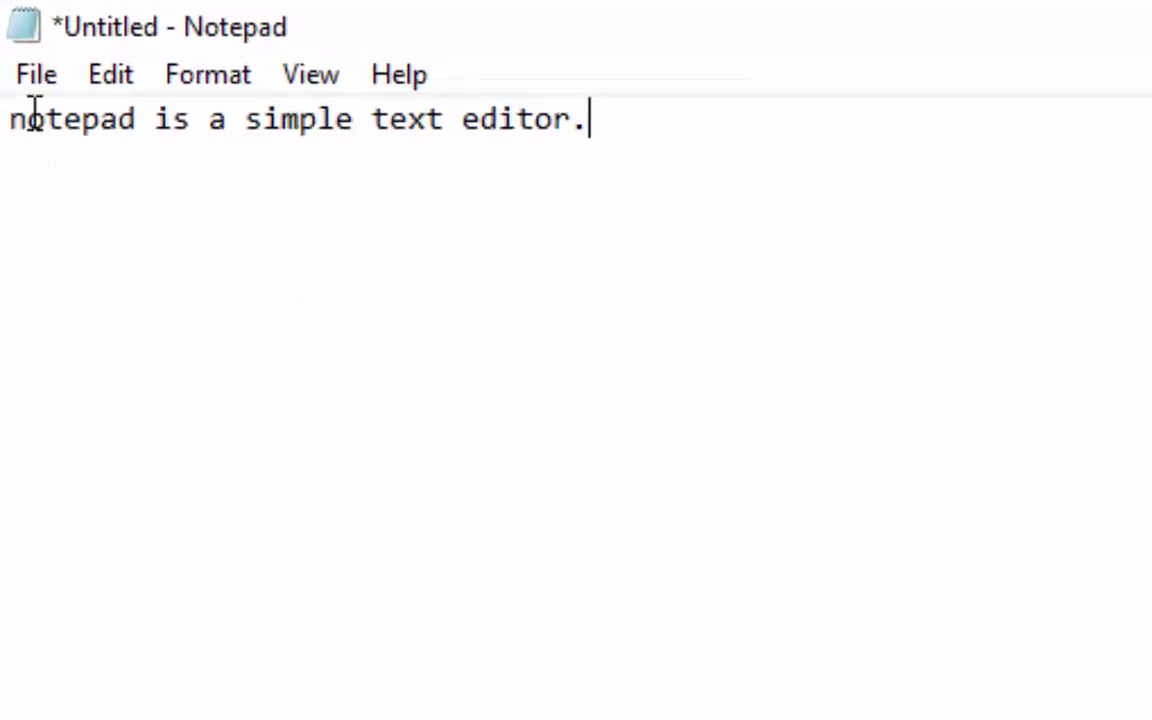
Start a new blank document in the same window, discarding the unsaved changes to the current one.
left_click(37, 80)
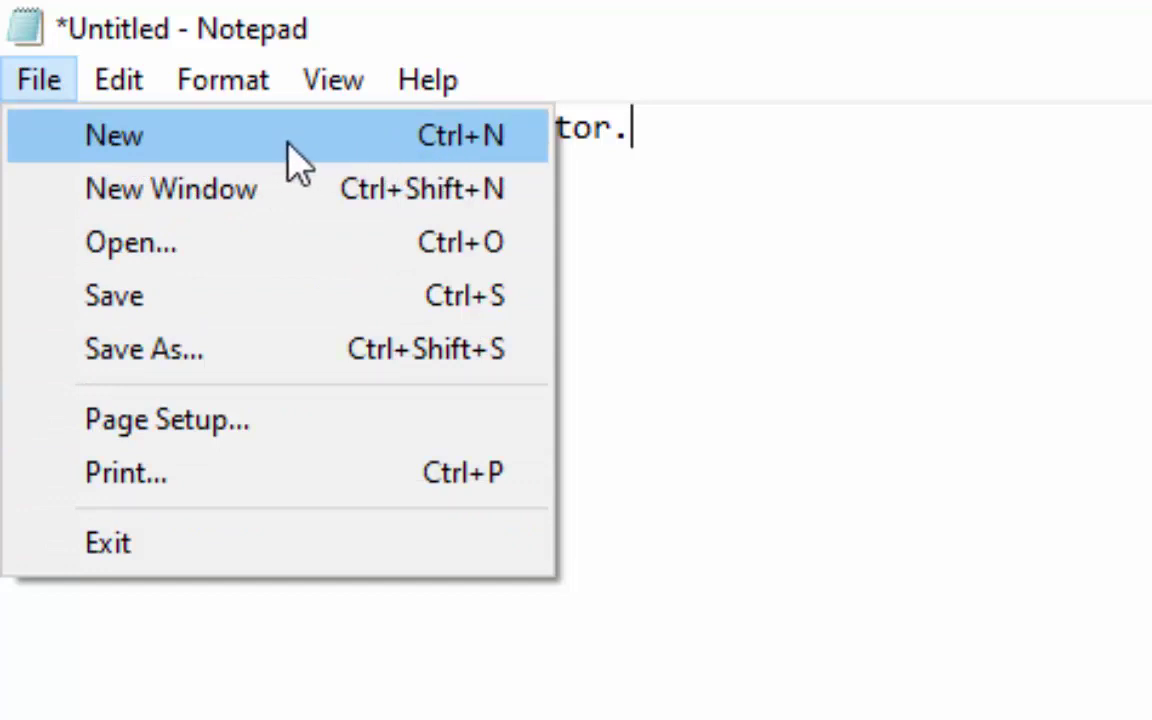
left_click(712, 226)
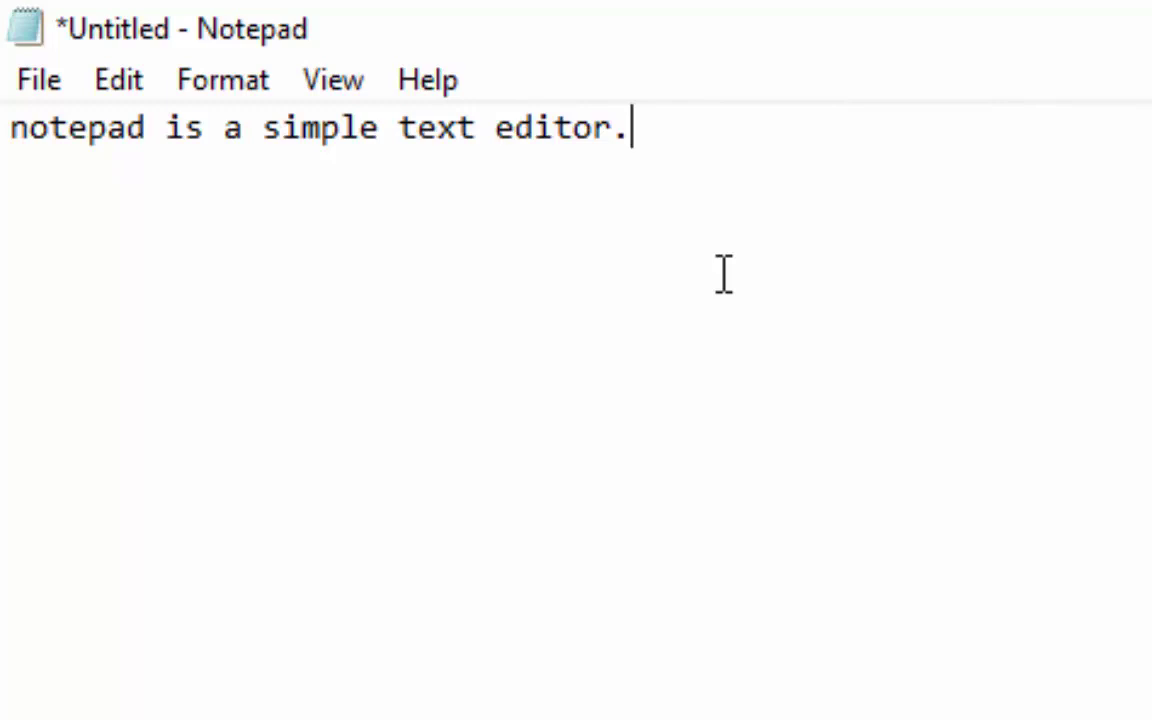
left_click(43, 90)
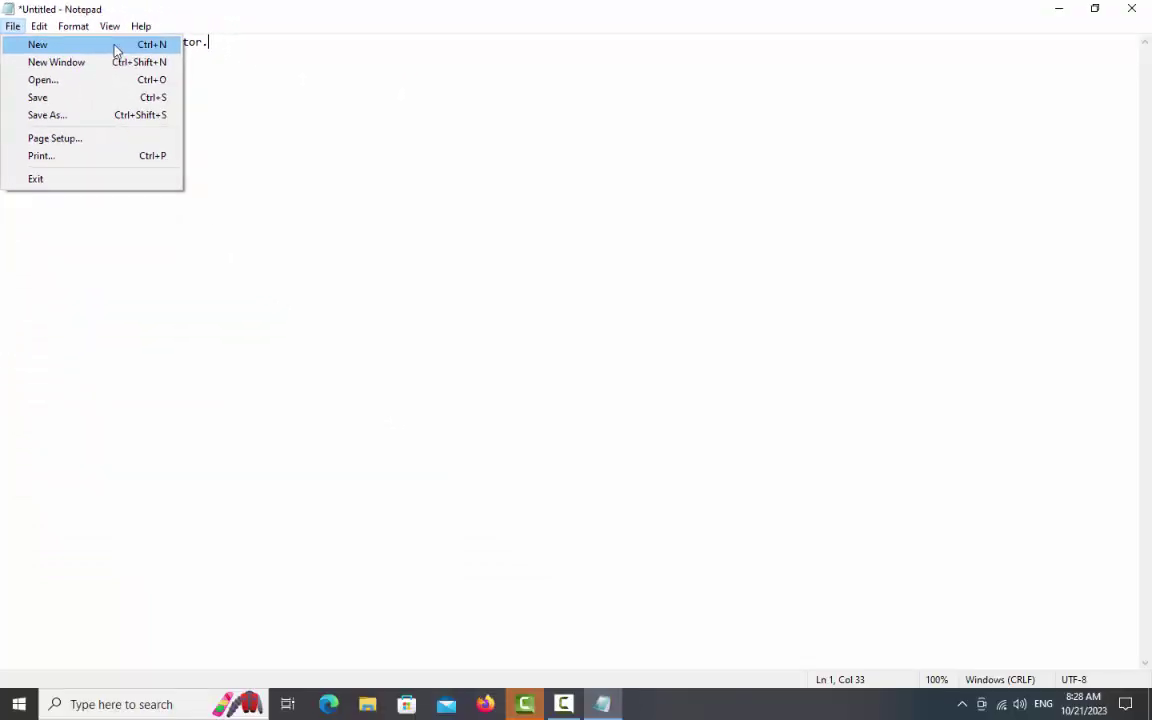
left_click(115, 50)
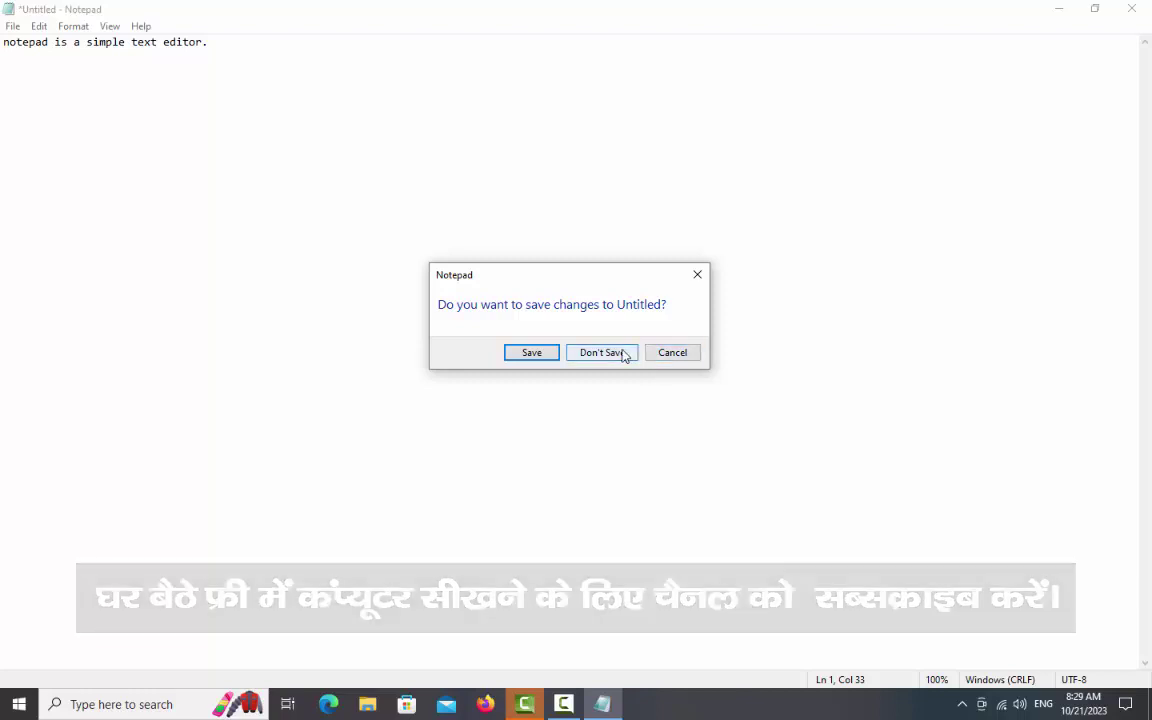
left_click(622, 353)
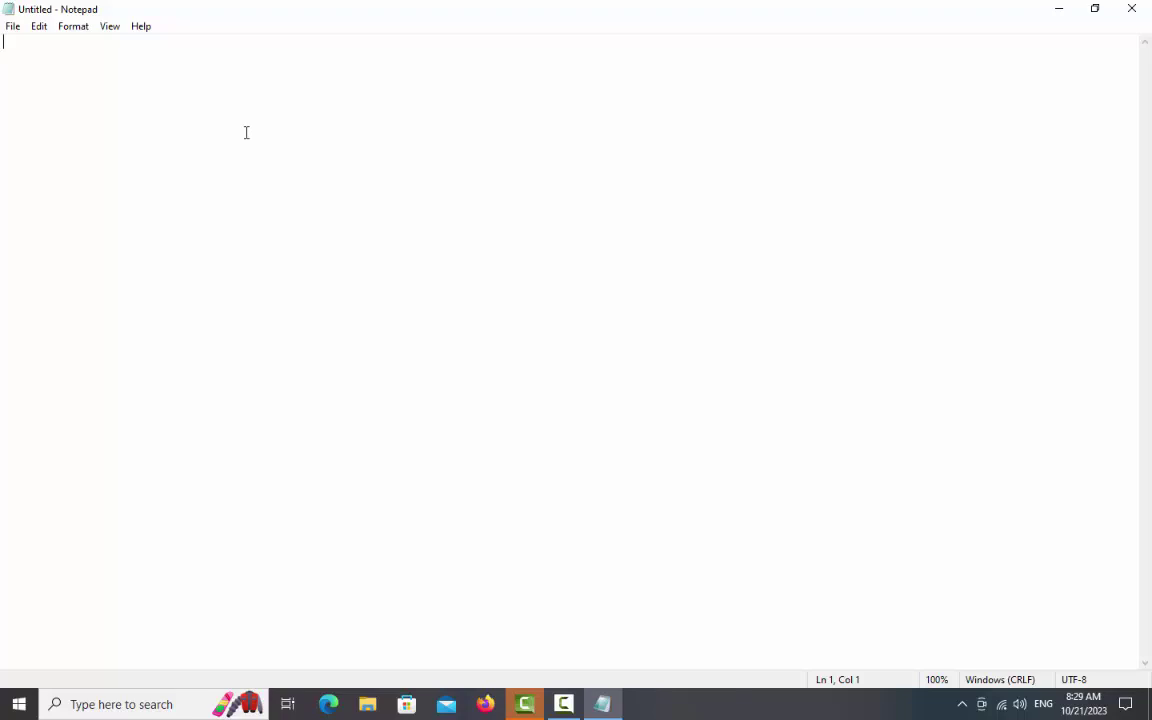
Open the text file Welcome from the Documents folder.
left_click(12, 27)
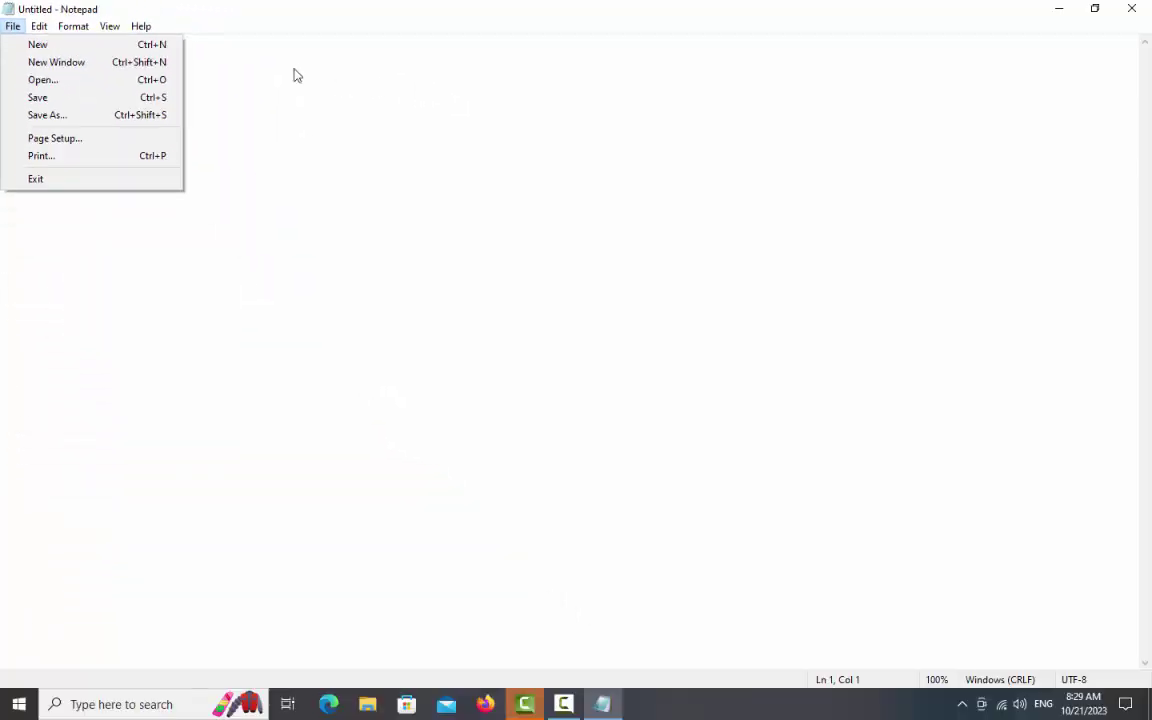
left_click(295, 72)
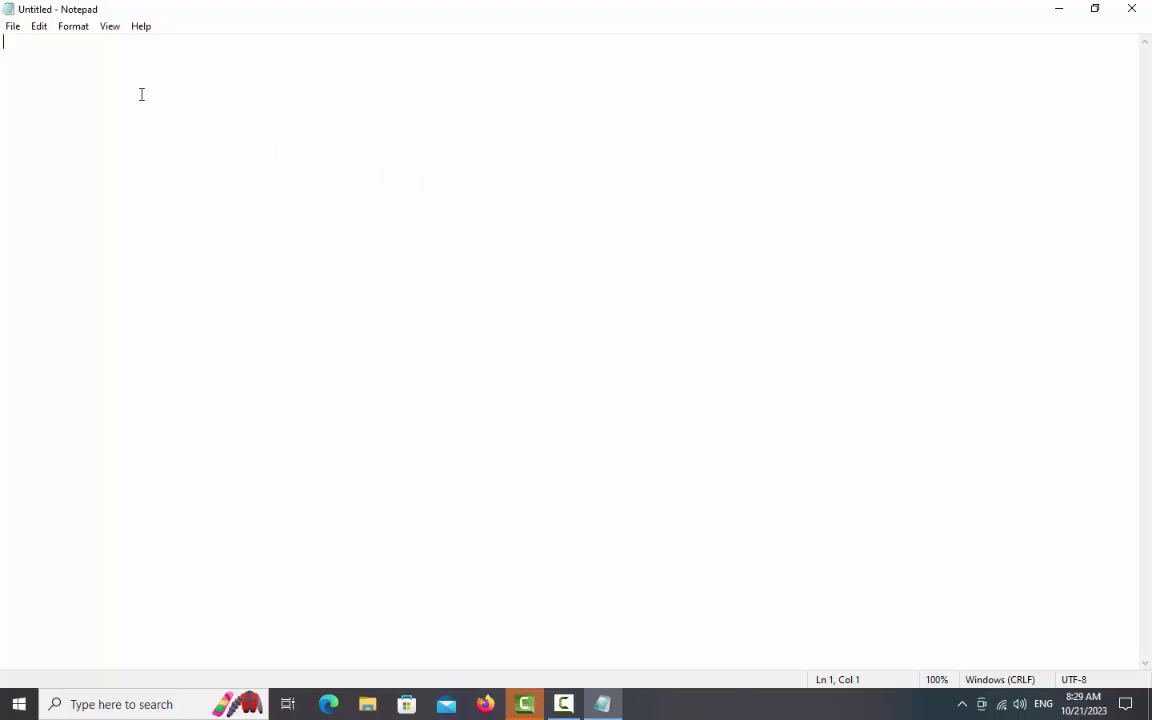
left_click(13, 27)
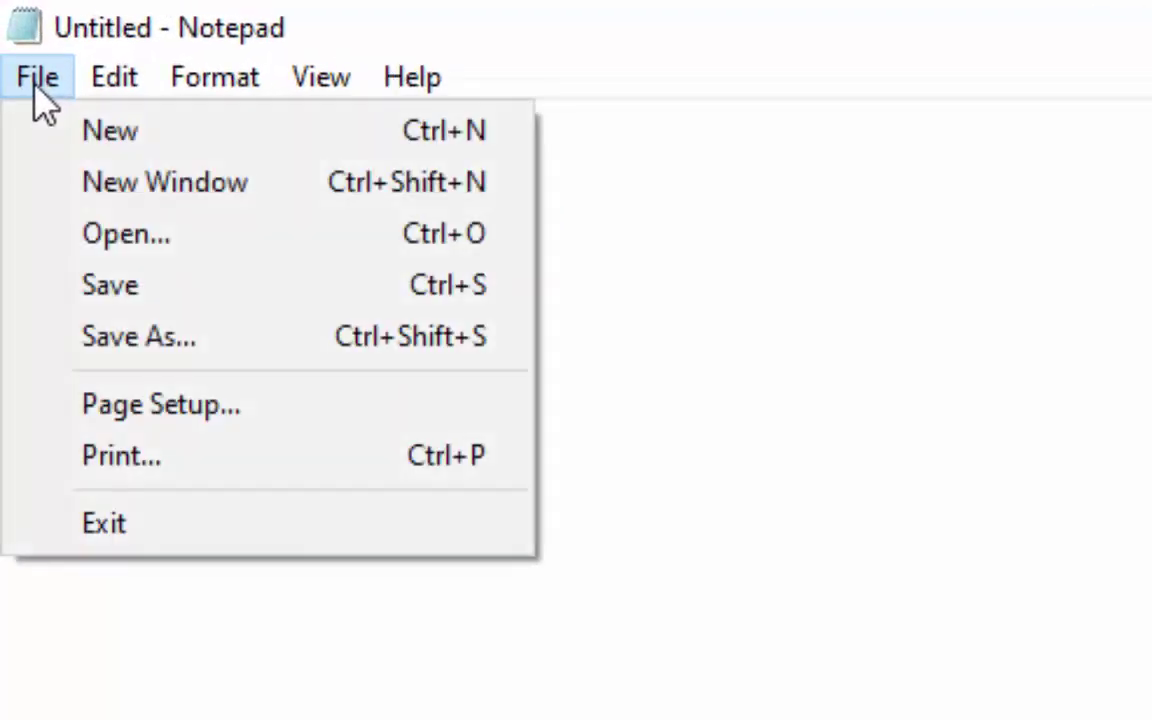
left_click(48, 94)
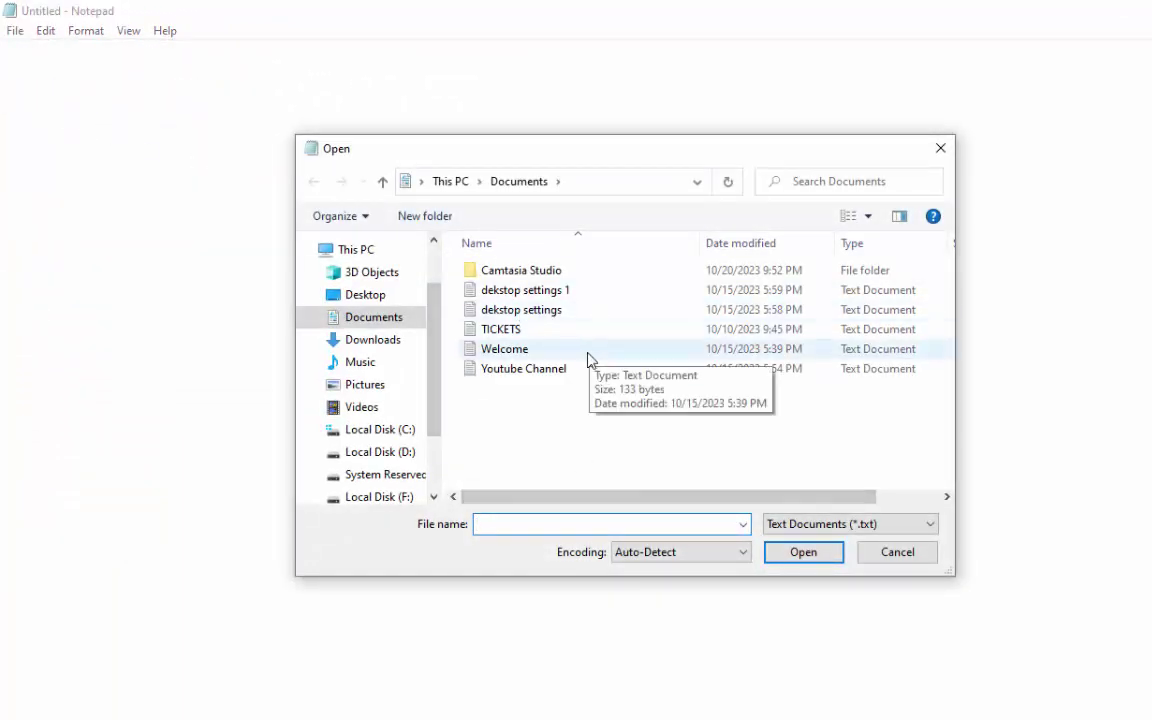
left_click(533, 352)
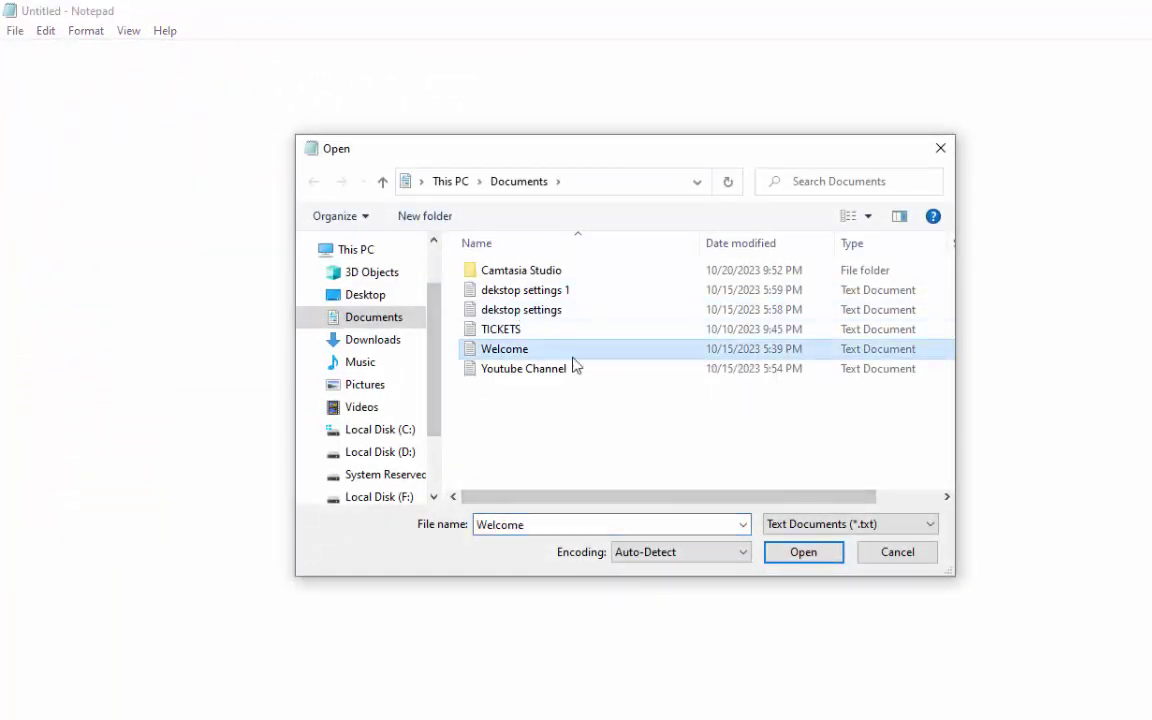
left_click(820, 555)
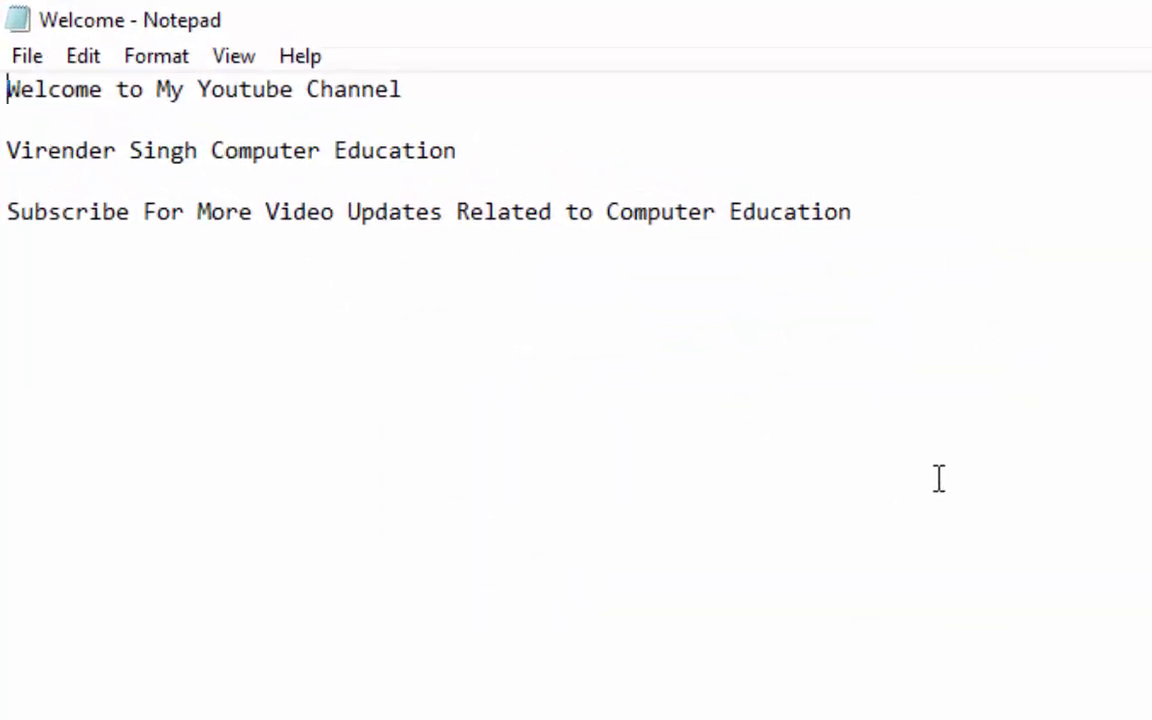
Open an additional blank document in a new Notepad window and close that window again.
left_click(30, 57)
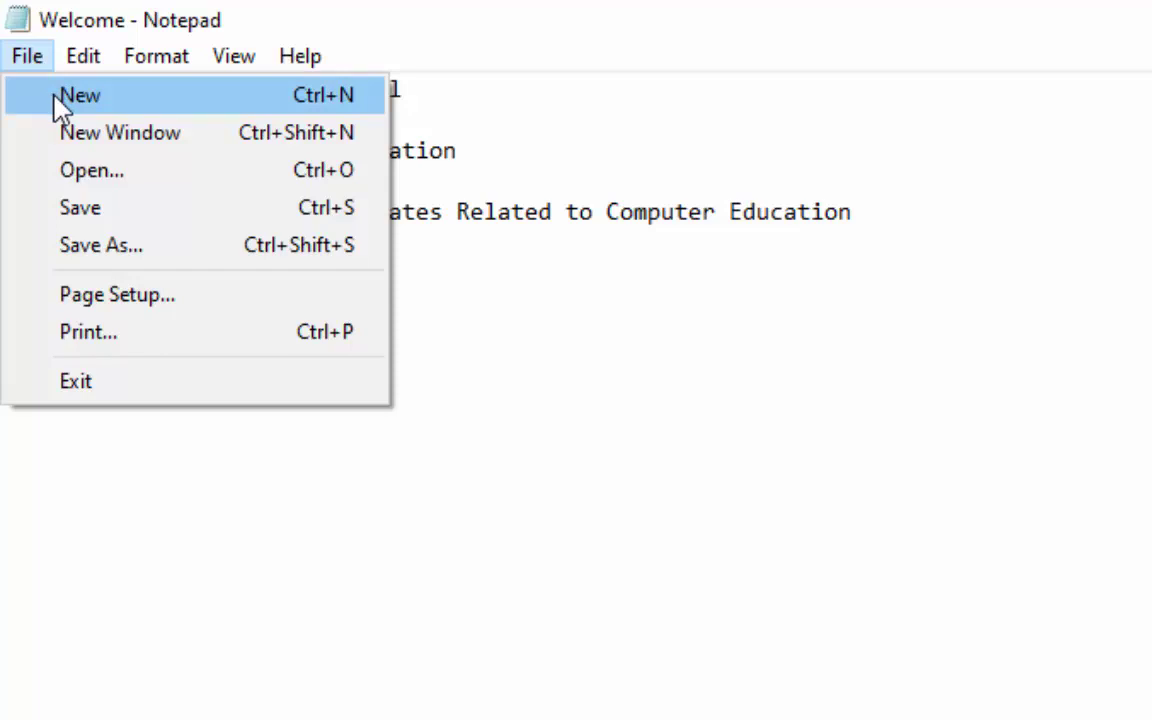
left_click(70, 132)
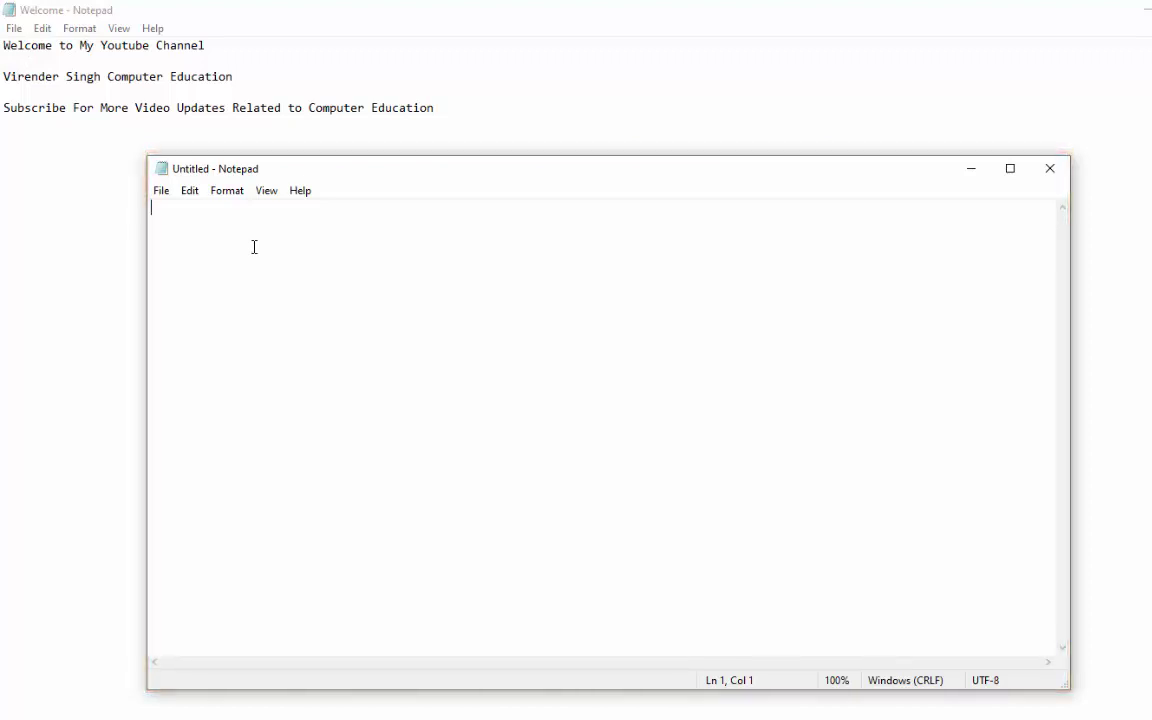
left_click(1051, 169)
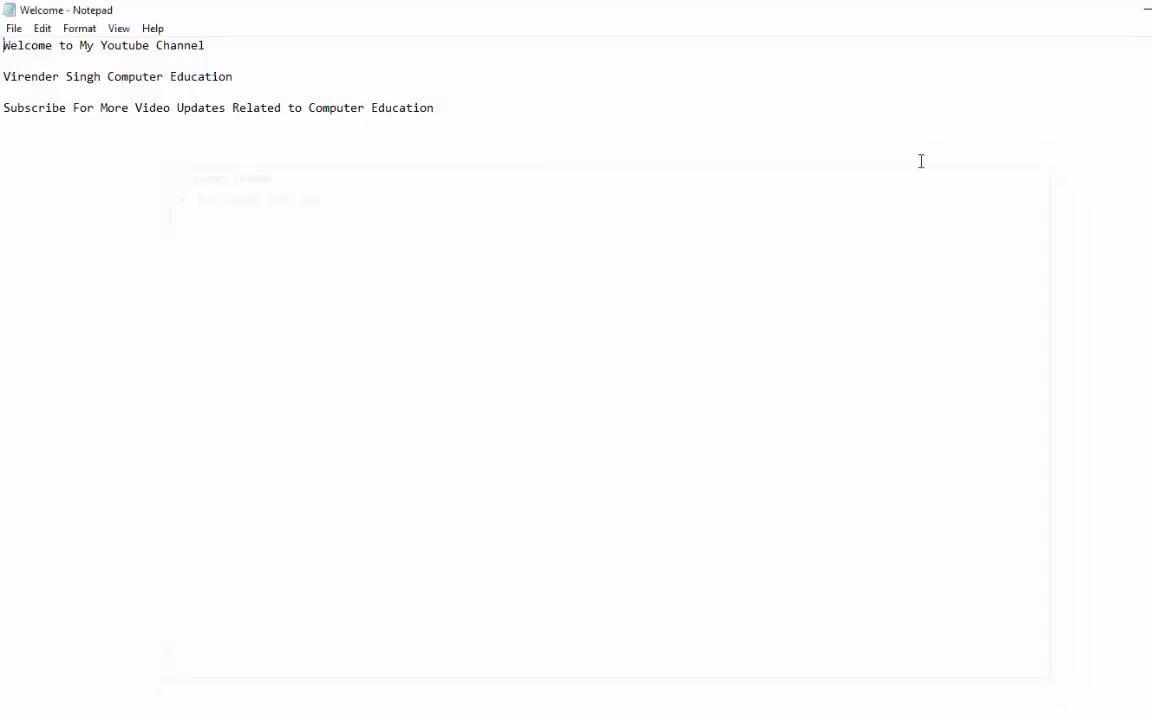
Start a new document in place of Welcome and write "this a file for notepad." on its first line.
left_click(14, 28)
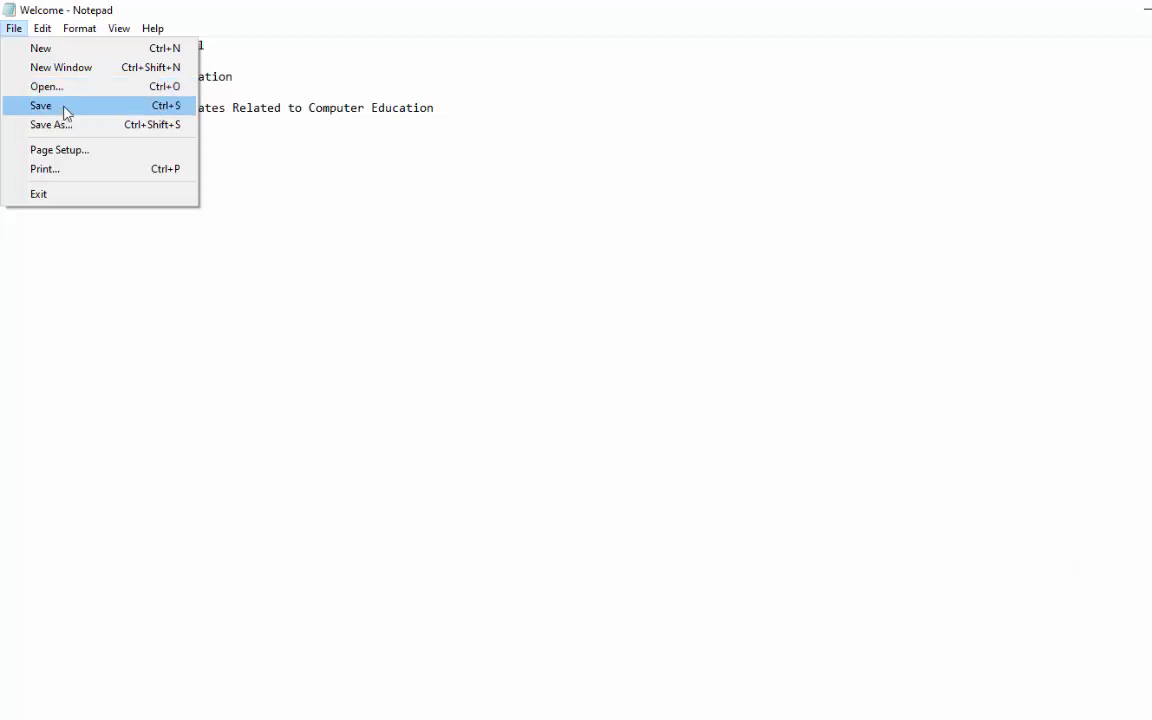
left_click(52, 55)
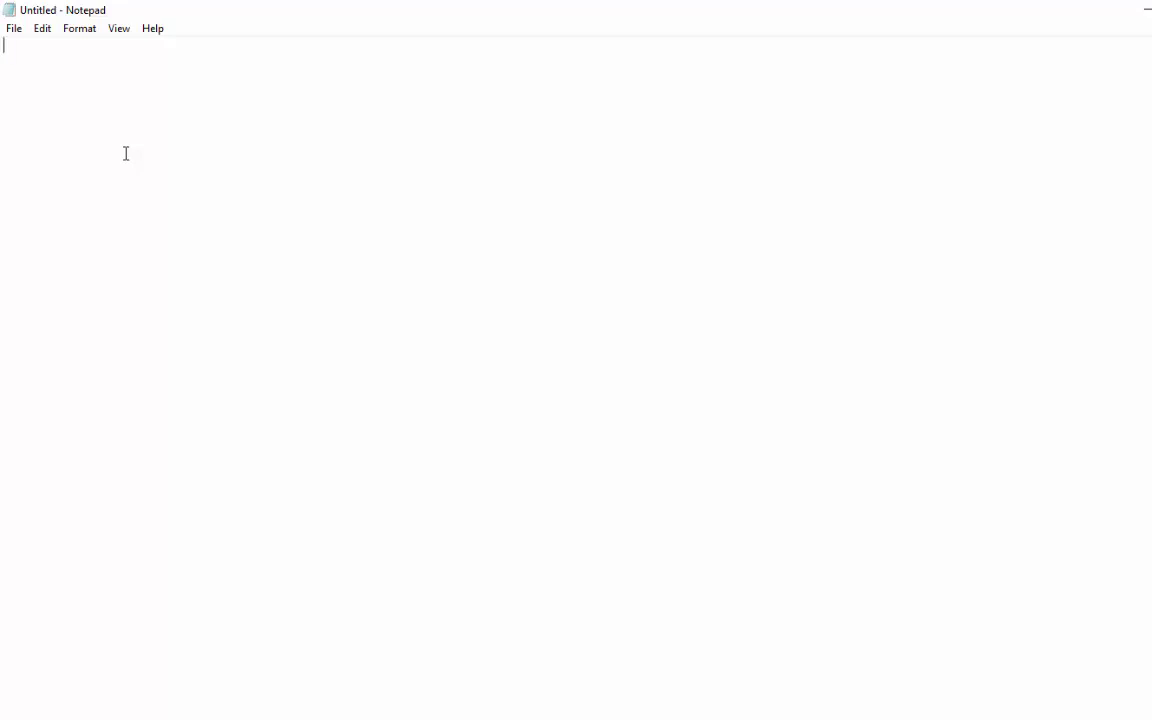
type("this a file f")
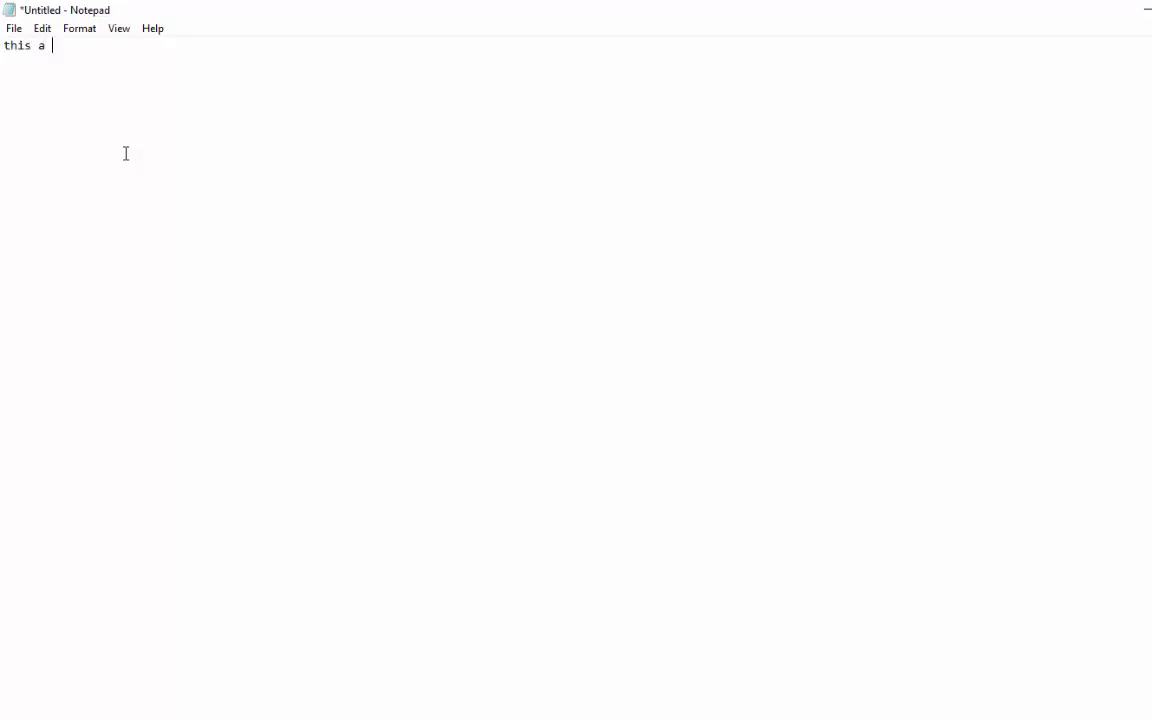
type("or ")
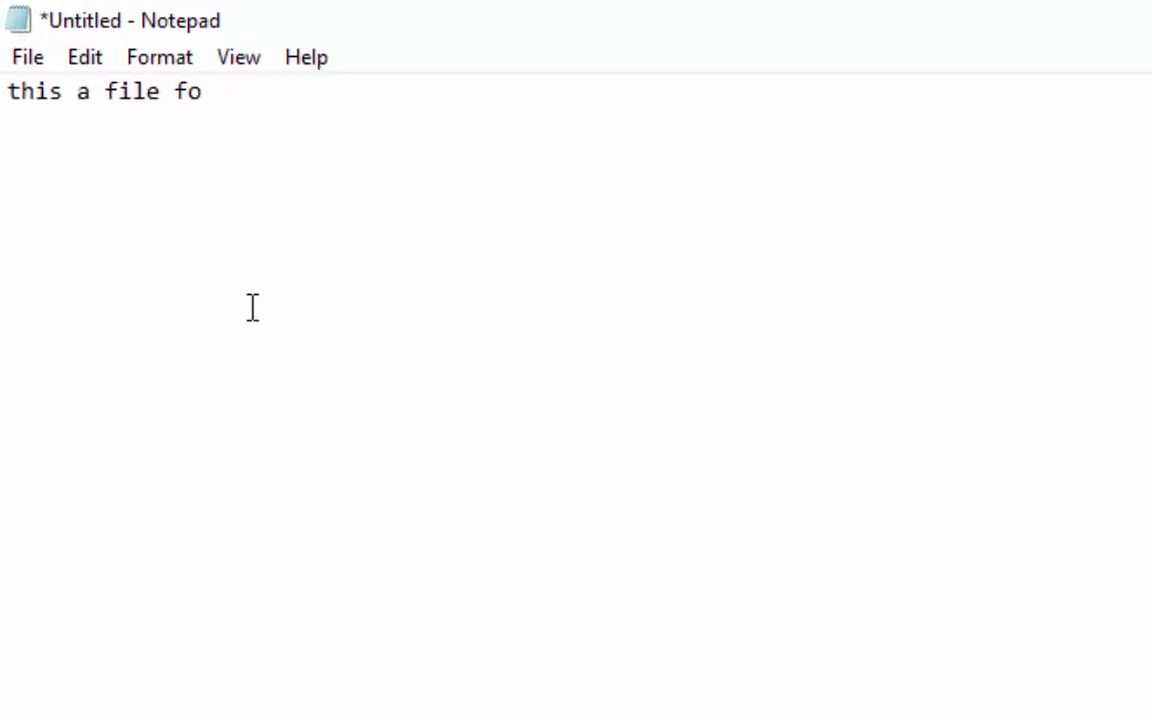
type("notepad.")
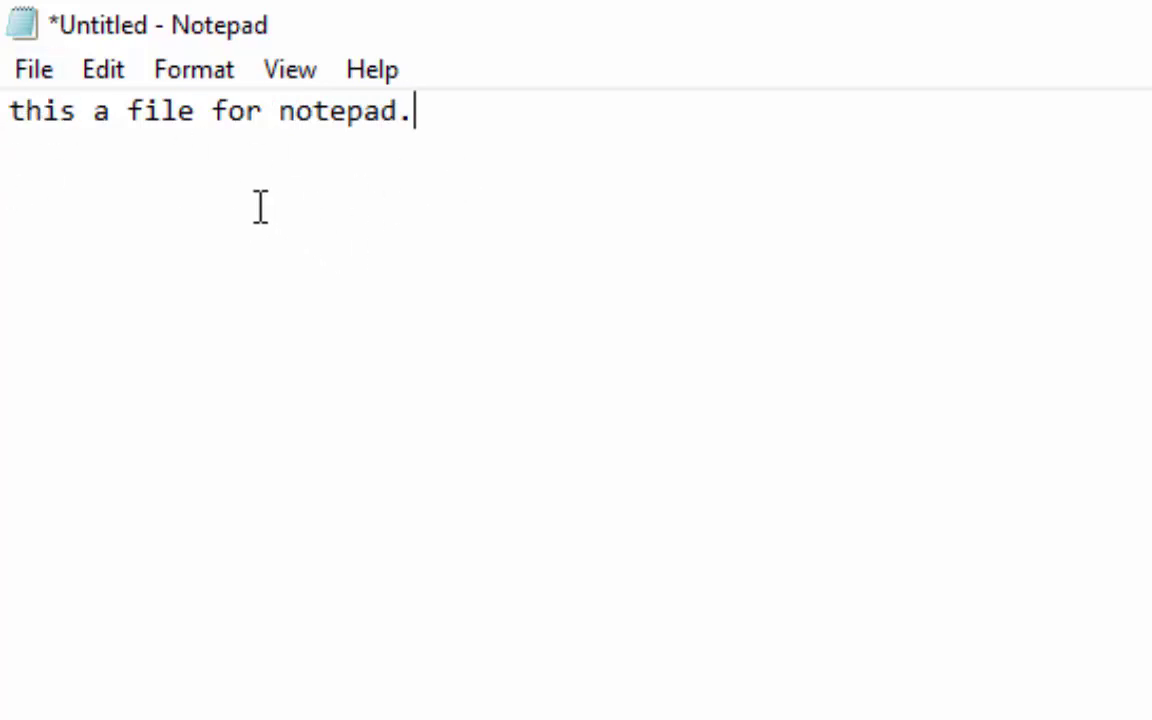
Save the document in the Documents folder as a text document named "File Demo".
left_click(29, 78)
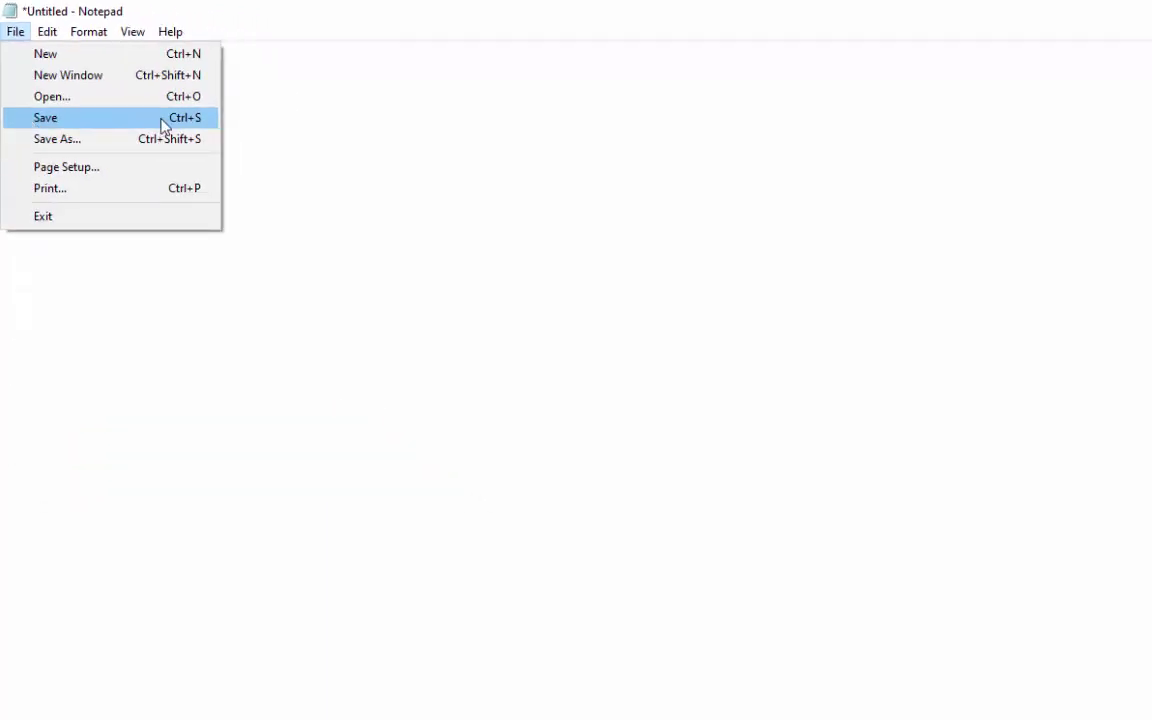
left_click(163, 118)
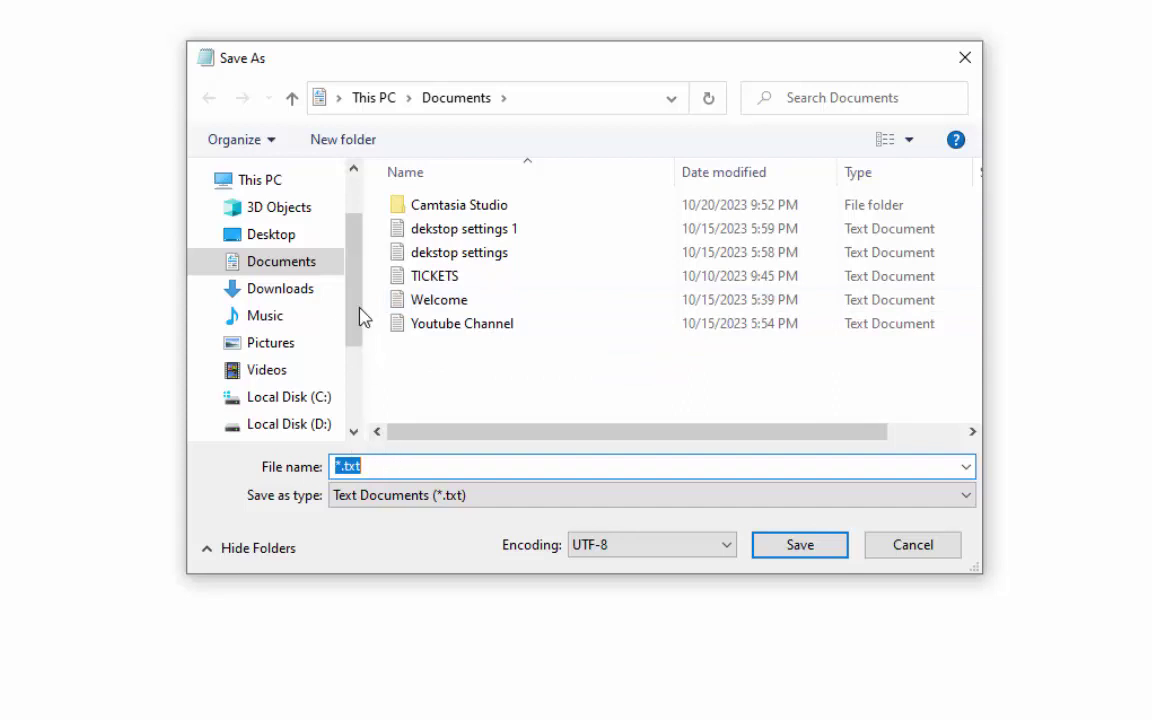
mouse_move(355, 293)
left_mouse_down()
mouse_move(355, 368)
mouse_move(355, 276)
left_mouse_up()
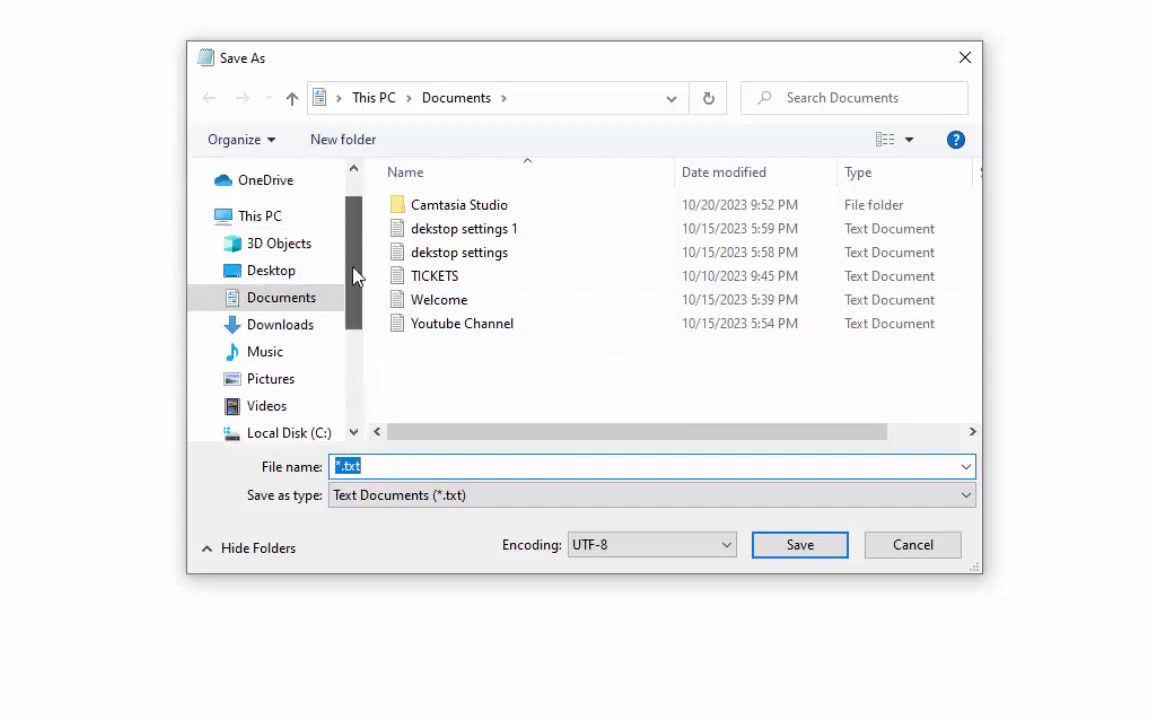
left_click(292, 304)
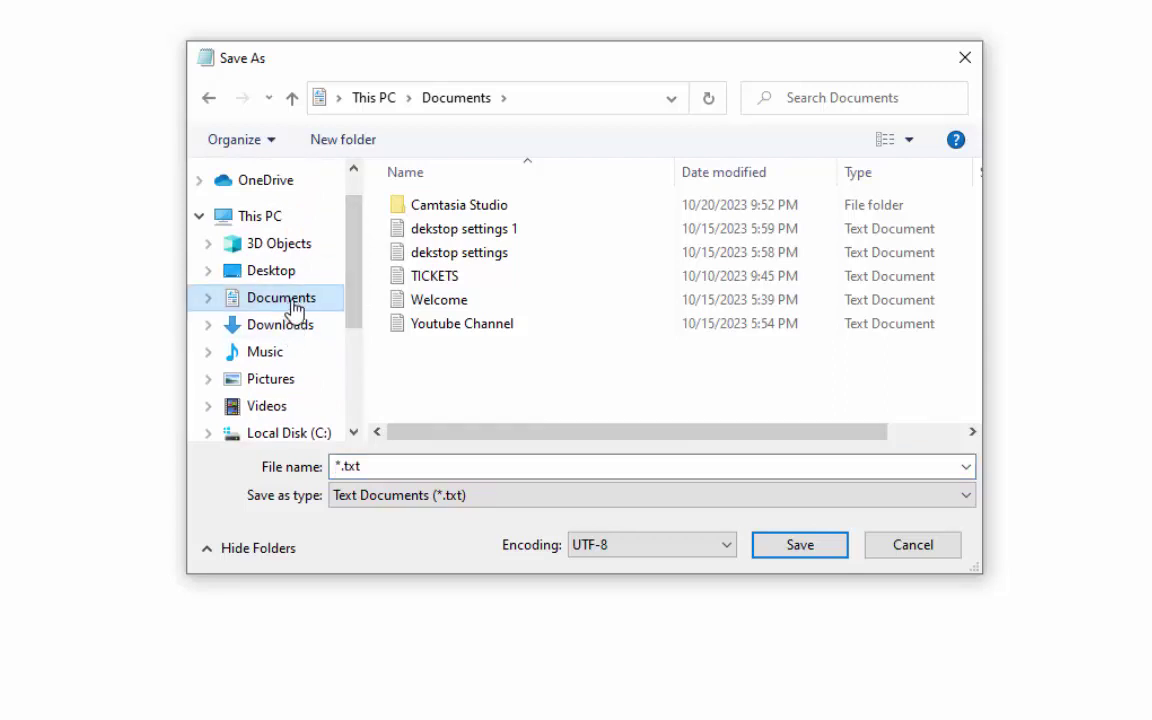
left_click(370, 466)
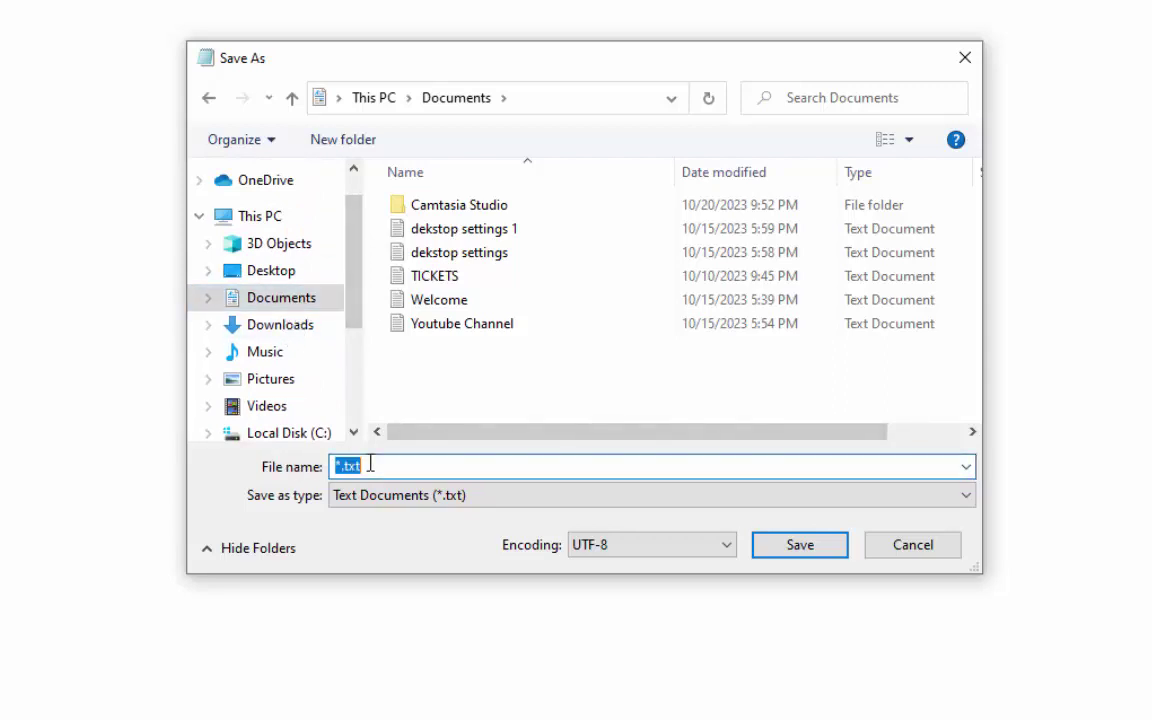
left_click(397, 469)
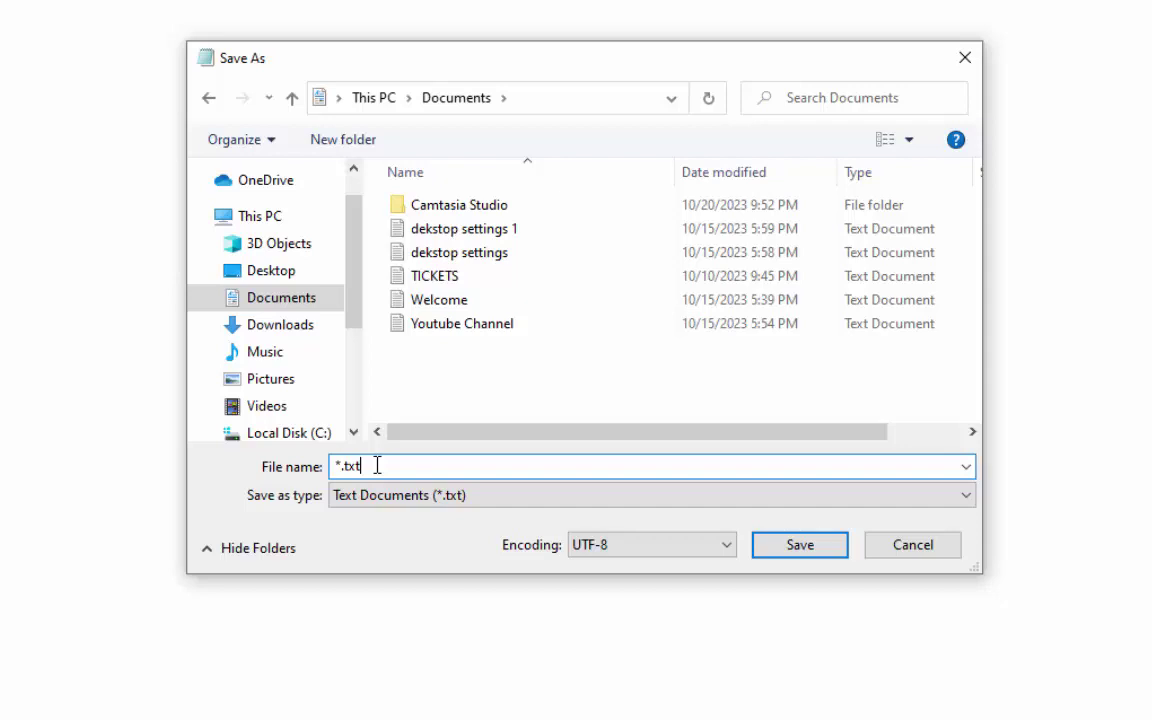
left_click_drag(377, 466, 282, 456)
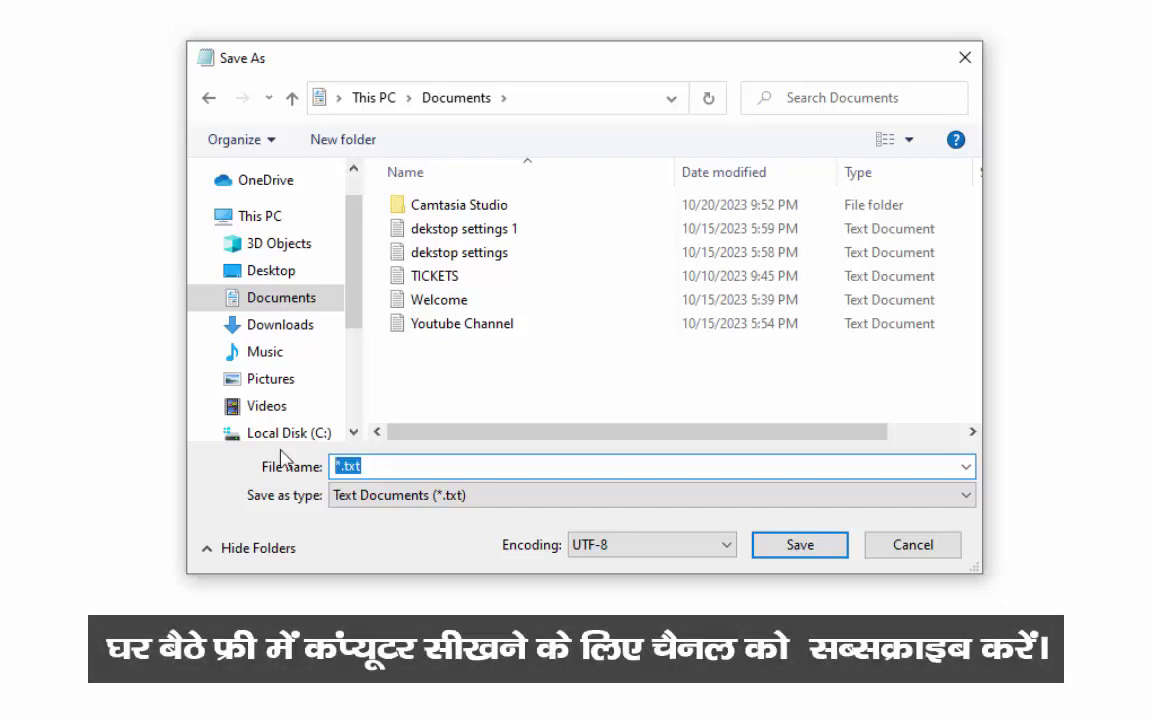
type("File ")
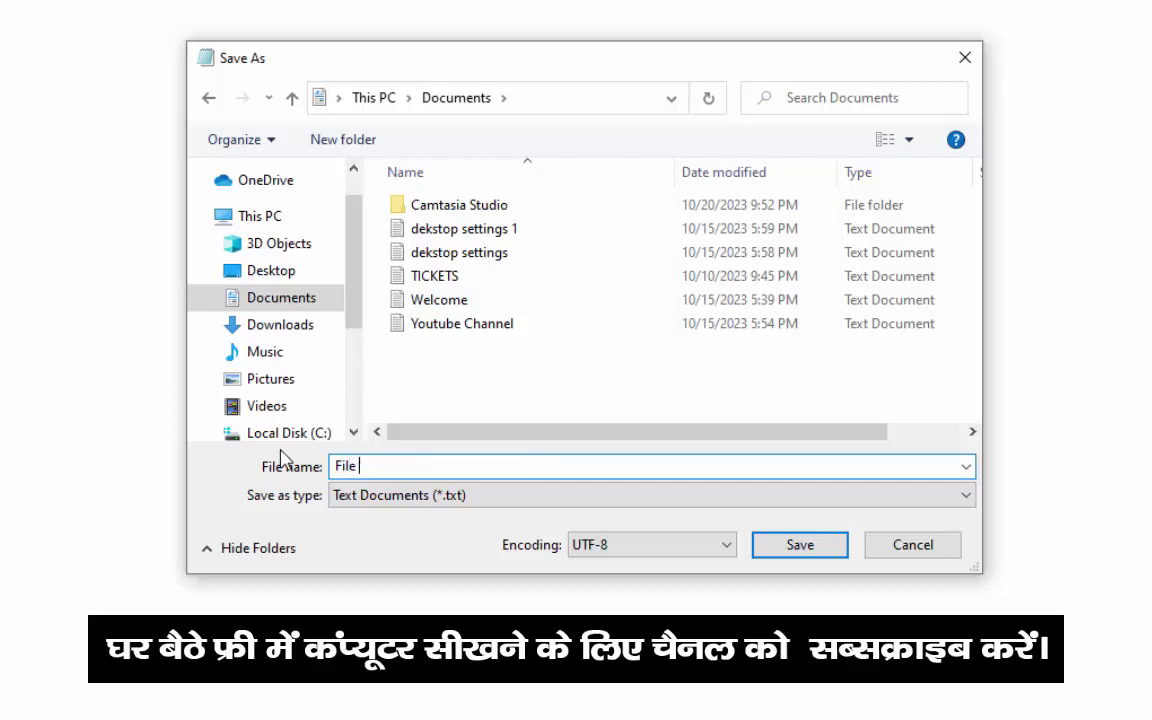
type("Demo")
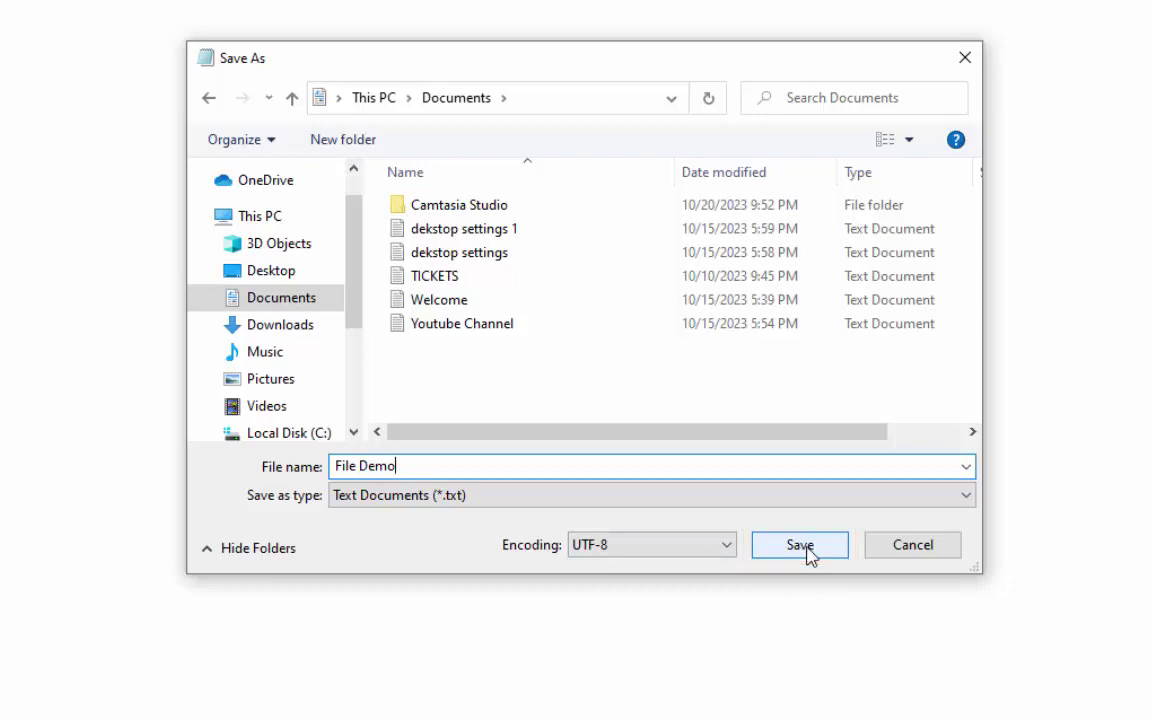
left_click(805, 548)
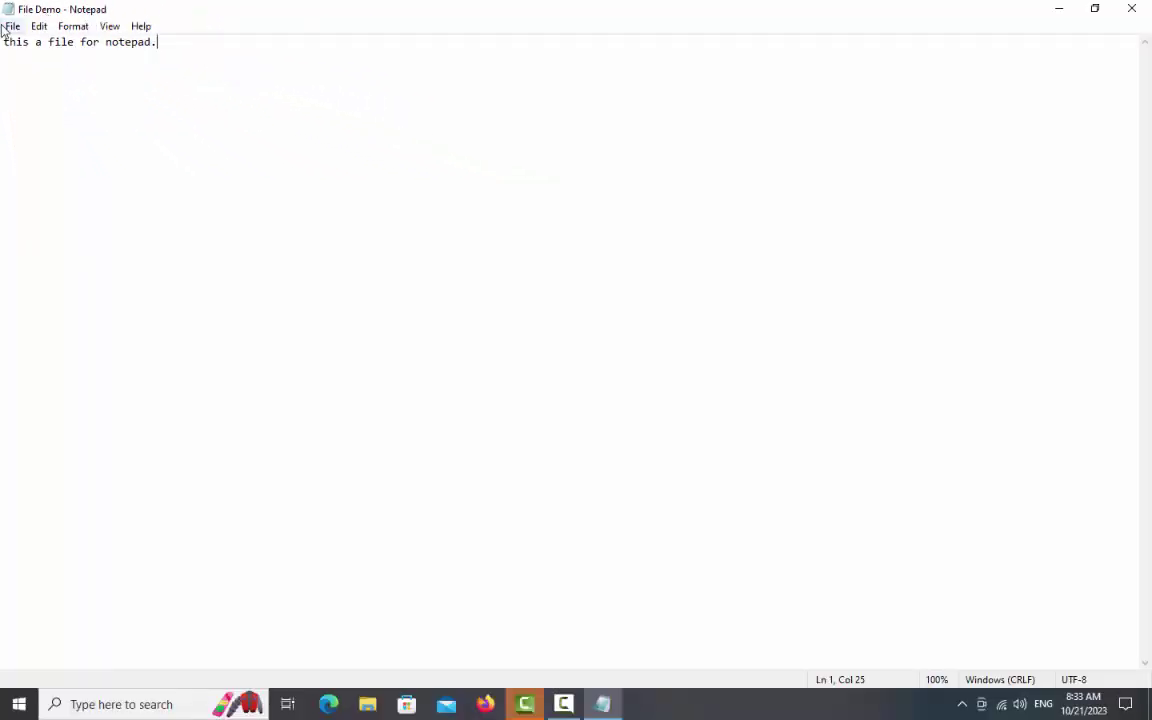
Save the File Demo document again under its existing name, repeating the save several times.
left_click(10, 27)
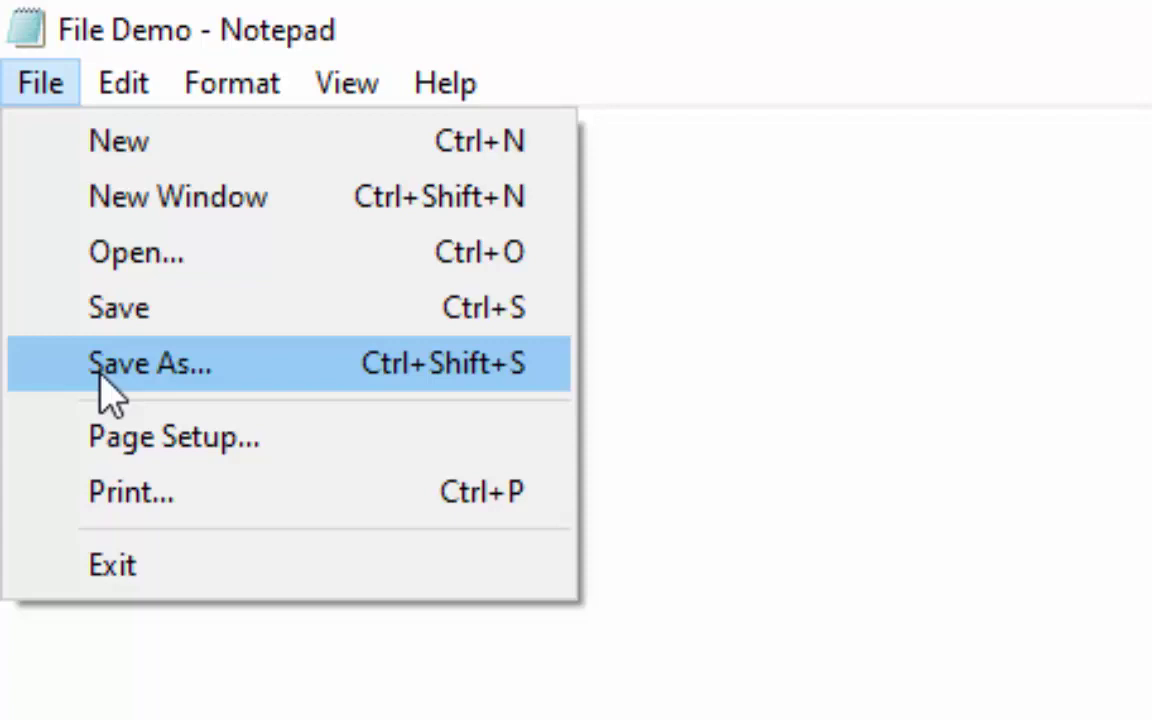
left_click(186, 312)
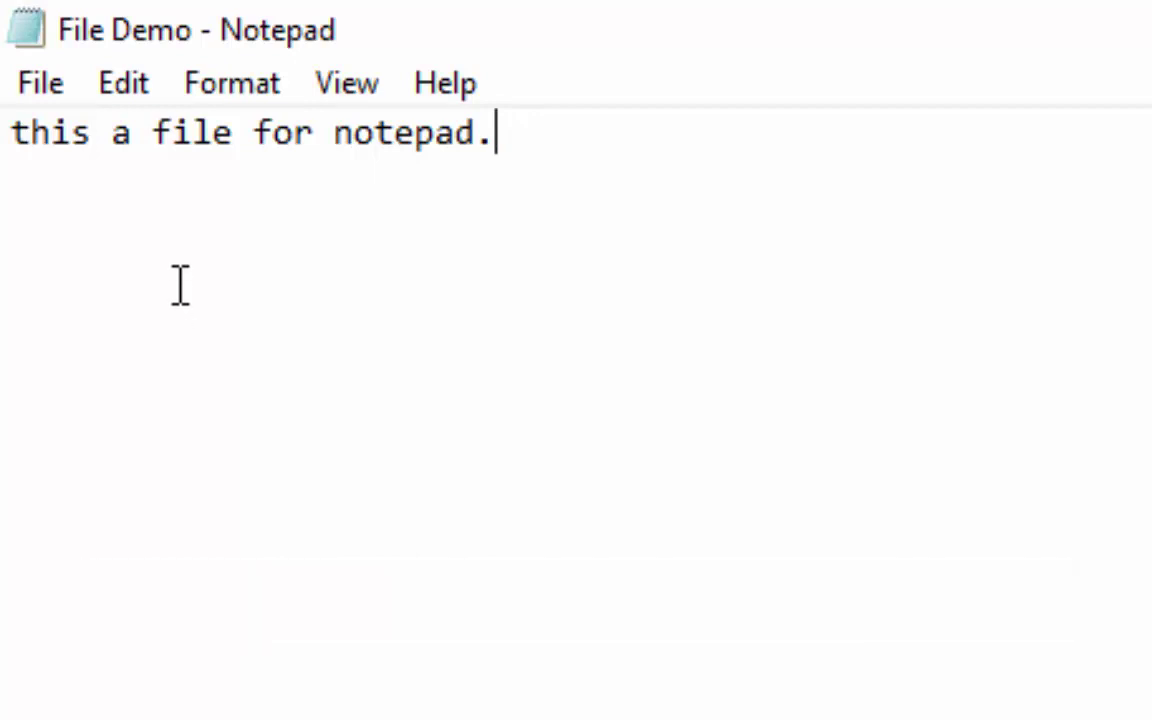
left_click(40, 84)
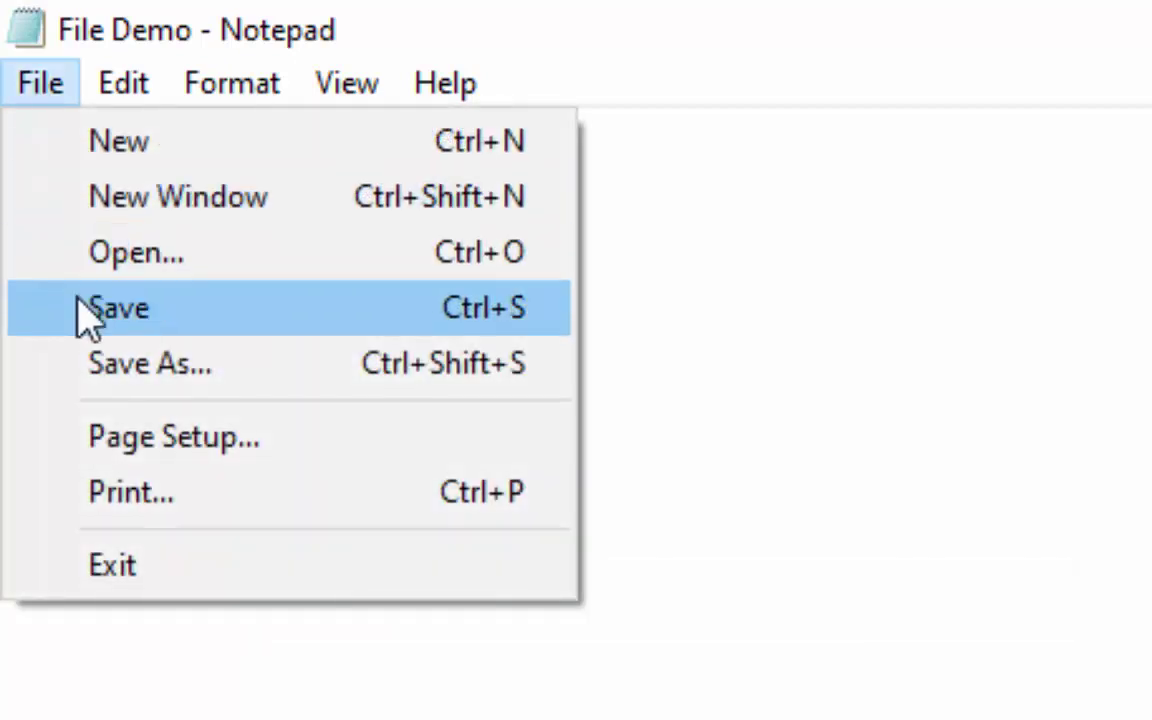
left_click(77, 309)
left_click(38, 88)
left_click(112, 310)
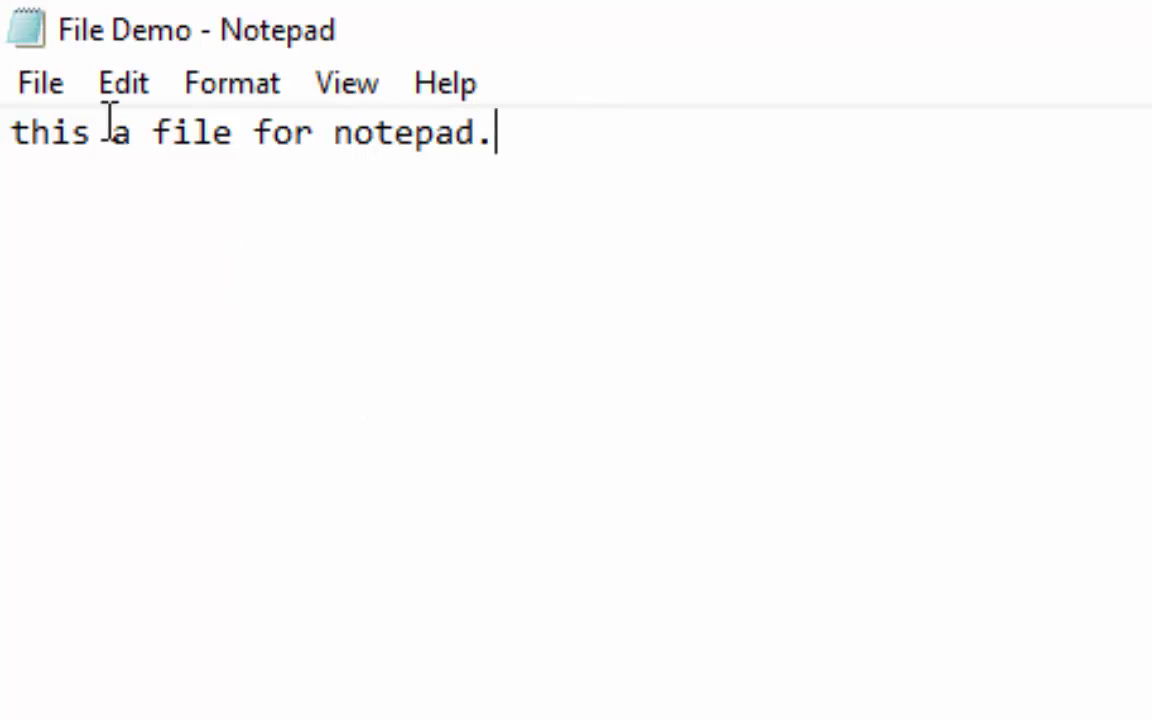
Save a copy of the document in the Documents folder as a text document named "File Demo 1".
left_click(40, 83)
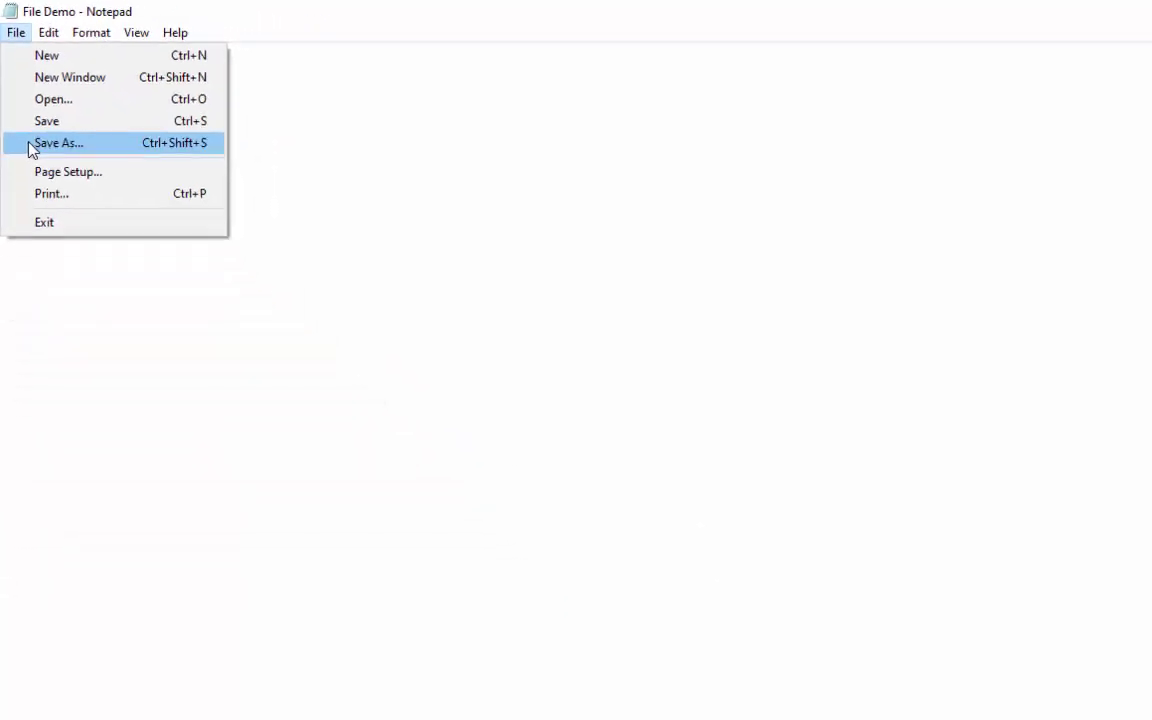
left_click(80, 363)
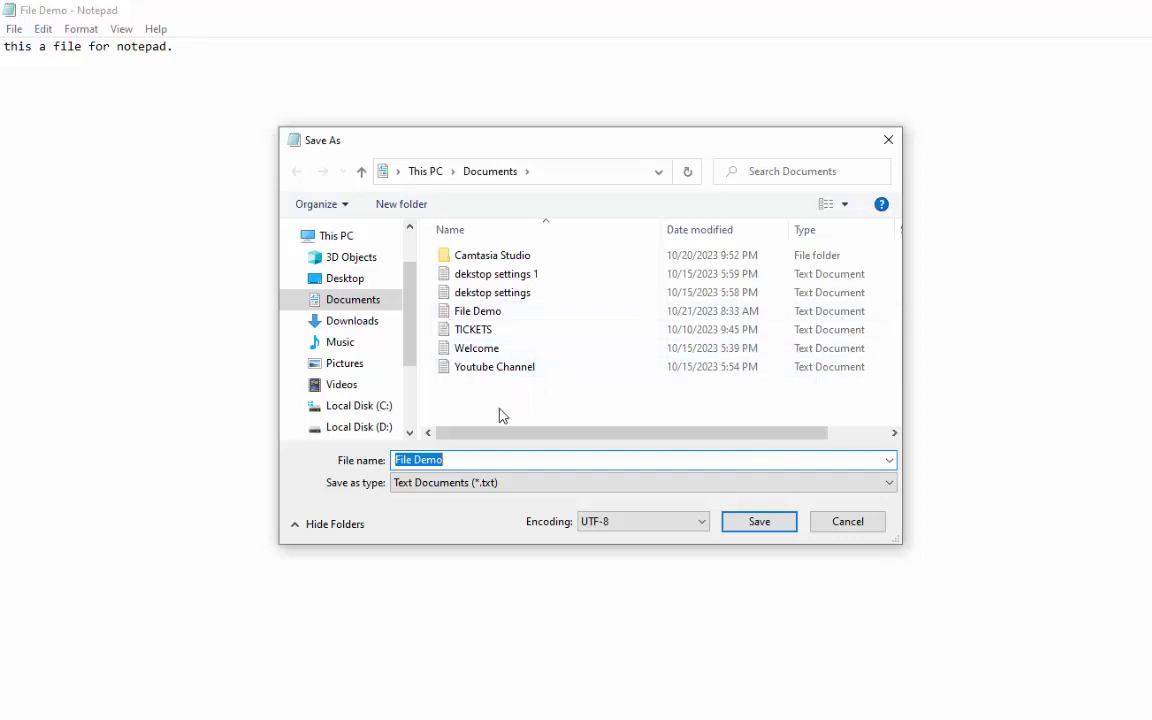
left_click(477, 465)
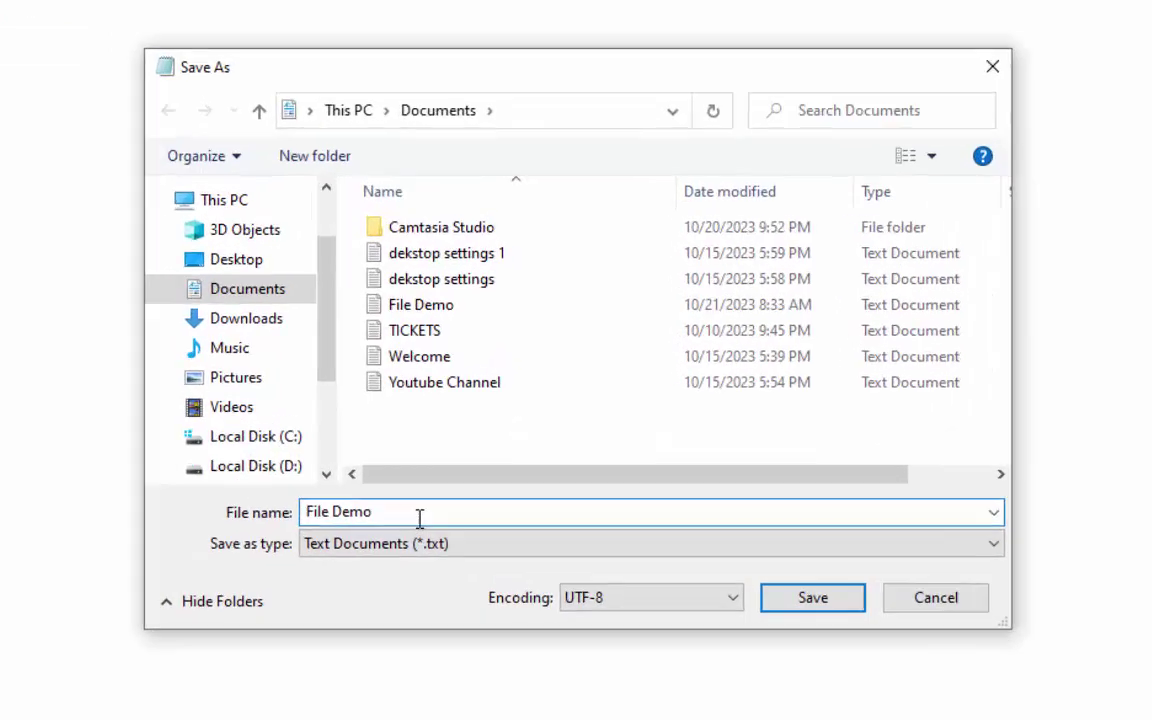
type("1")
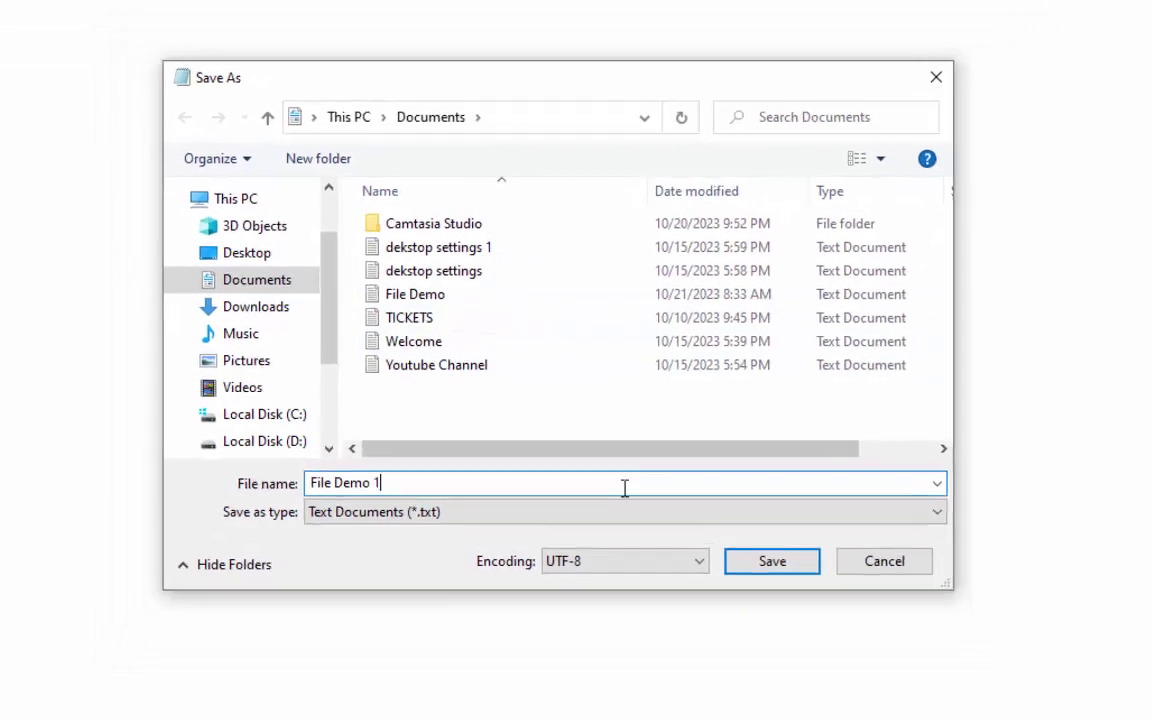
left_click(828, 620)
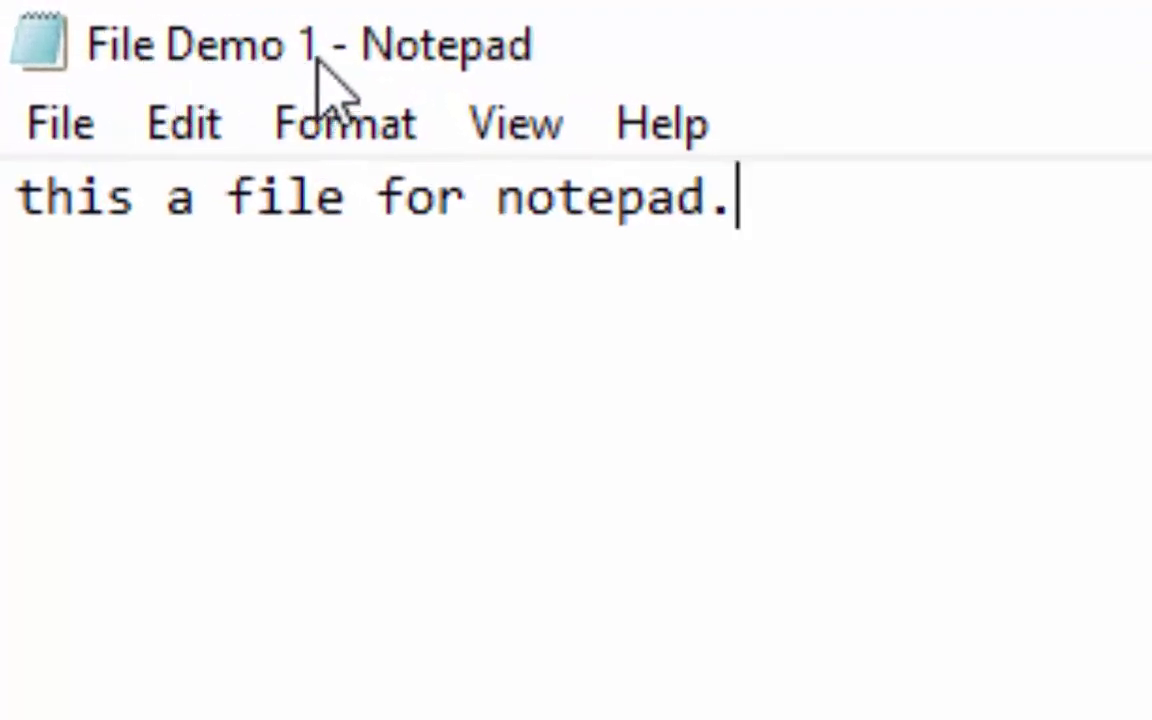
Check the Documents folder for the two saved files File Demo and File Demo 1 without opening either.
left_click(56, 124)
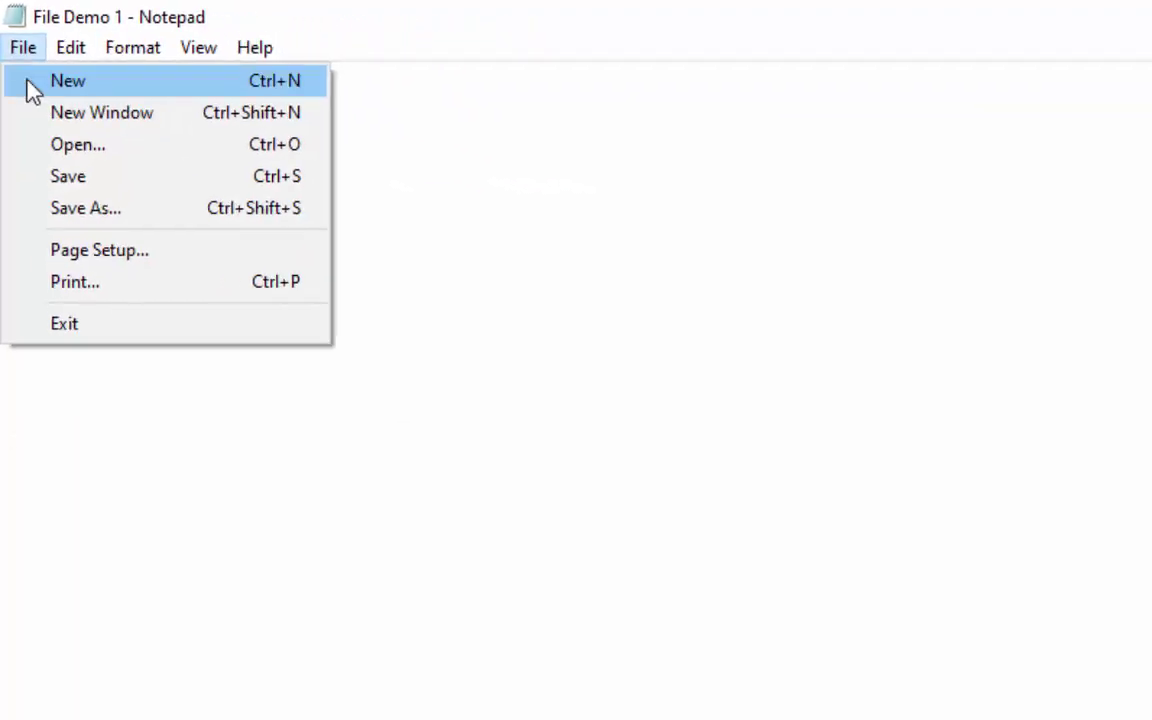
left_click(100, 185)
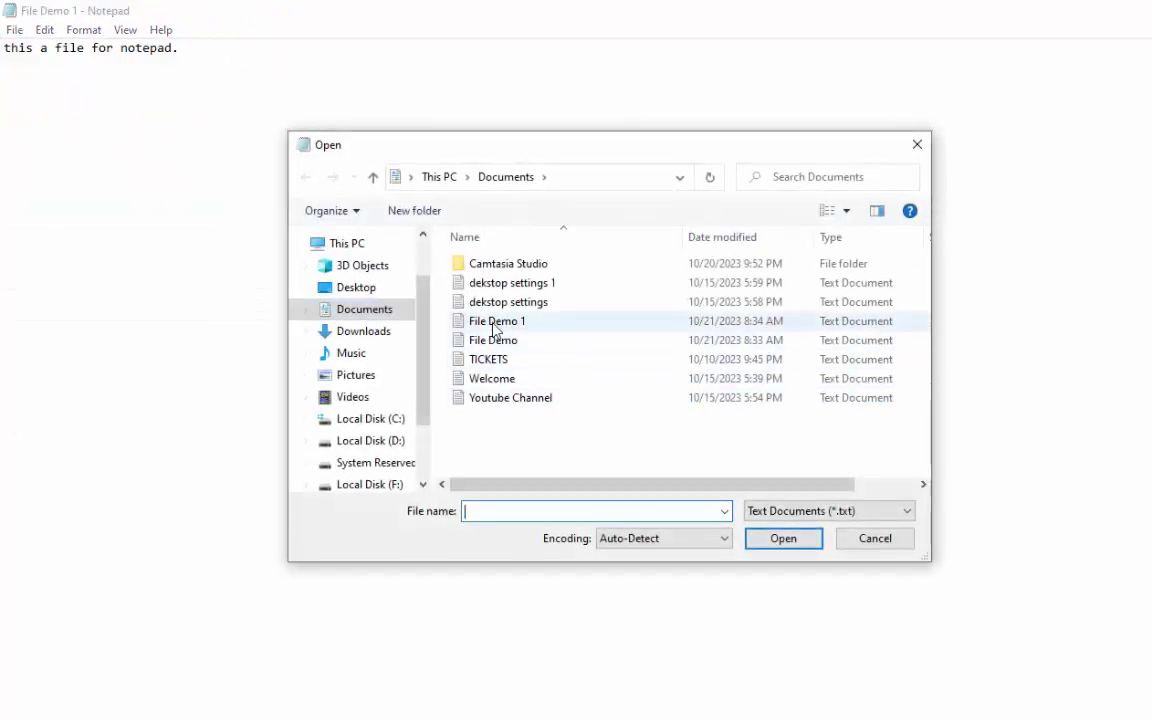
left_click(496, 323)
left_click(515, 339)
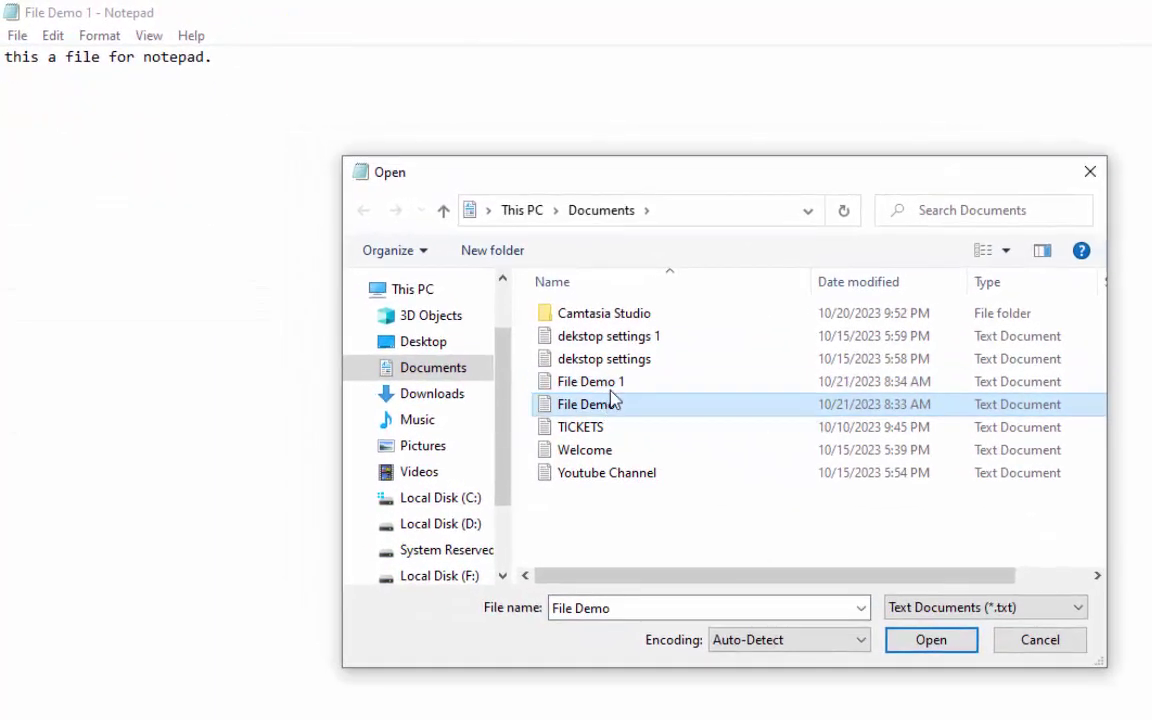
left_click(612, 384)
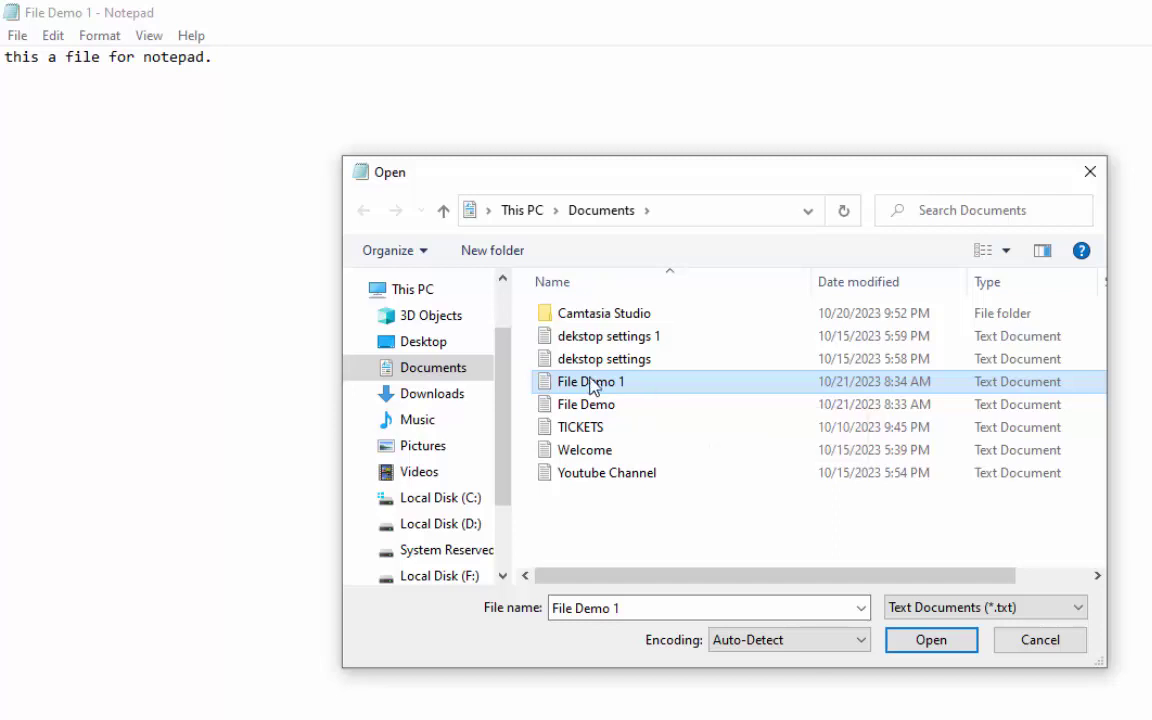
left_click(628, 405)
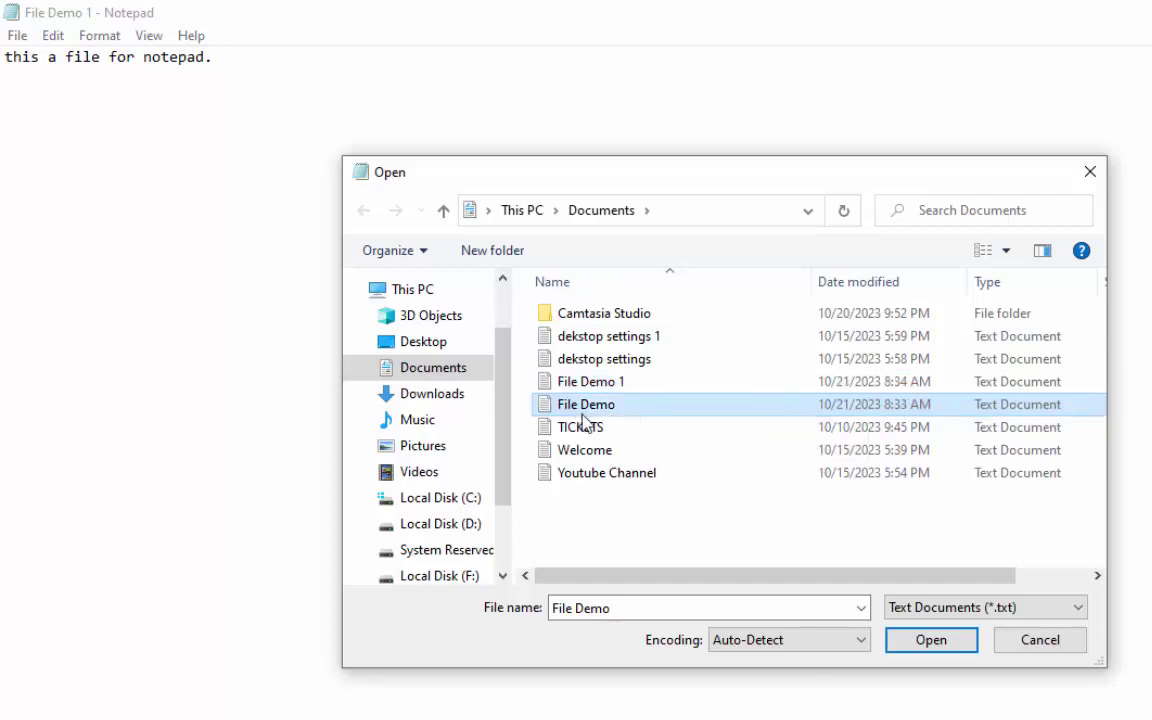
left_click(1012, 641)
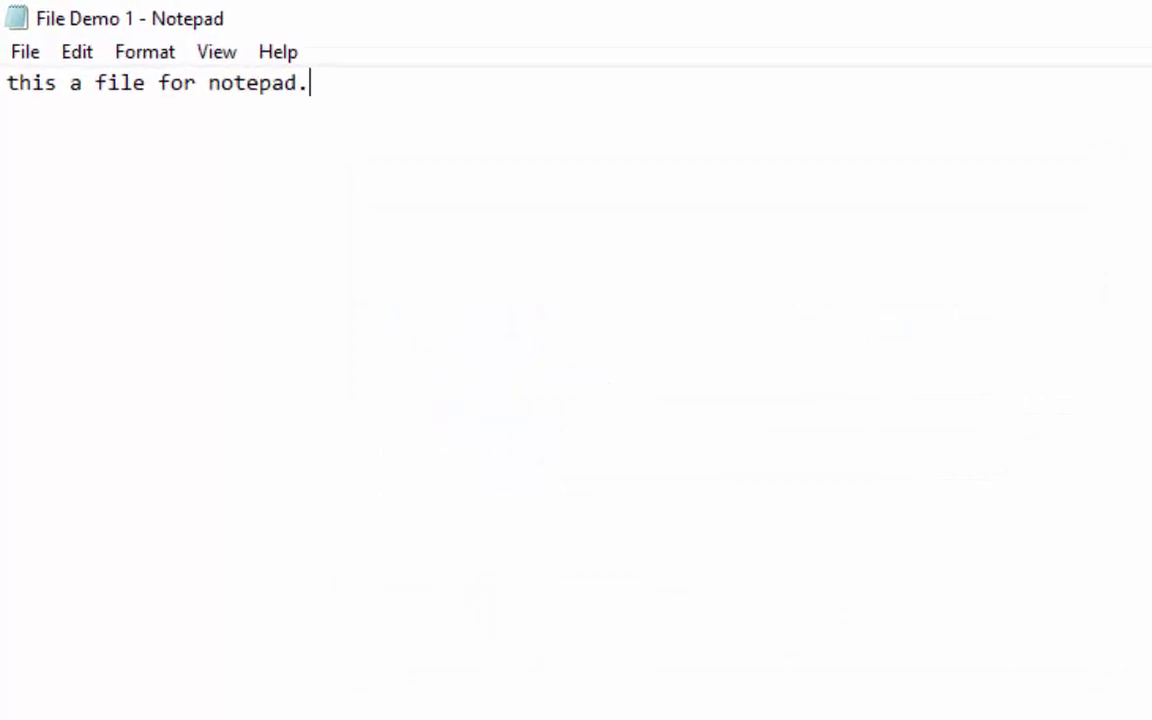
In the page setup, look through the paper sizes and switch the orientation to Landscape and back to Portrait.
left_click(22, 58)
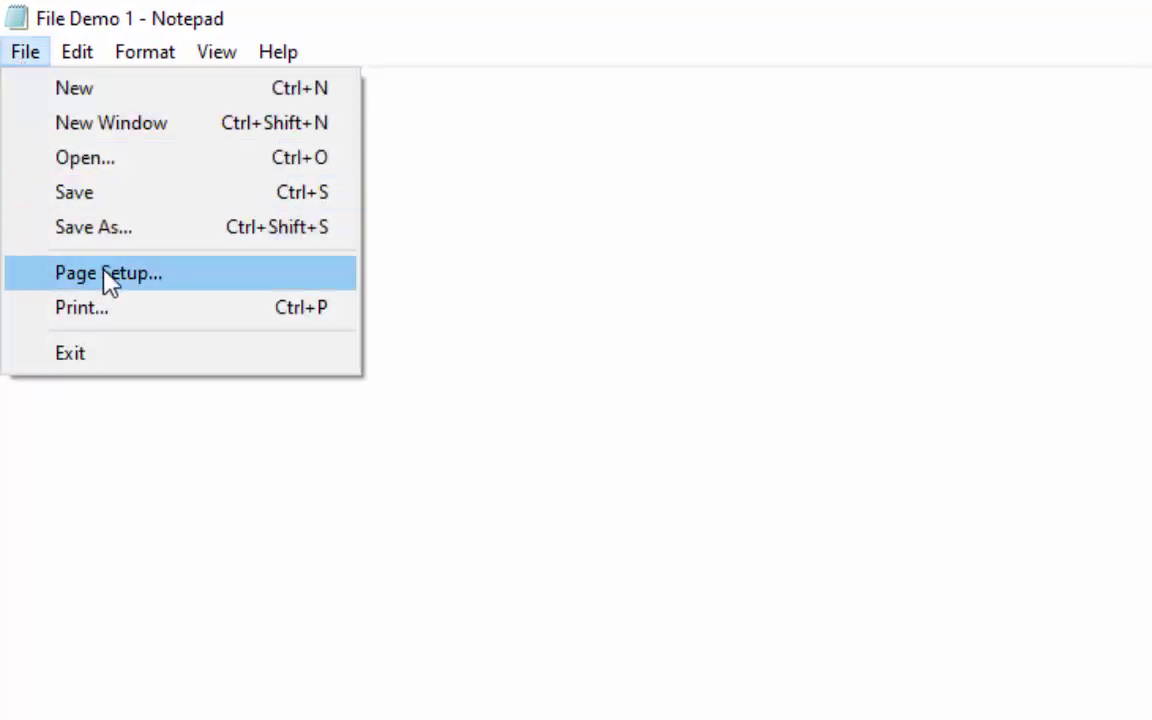
left_click(200, 273)
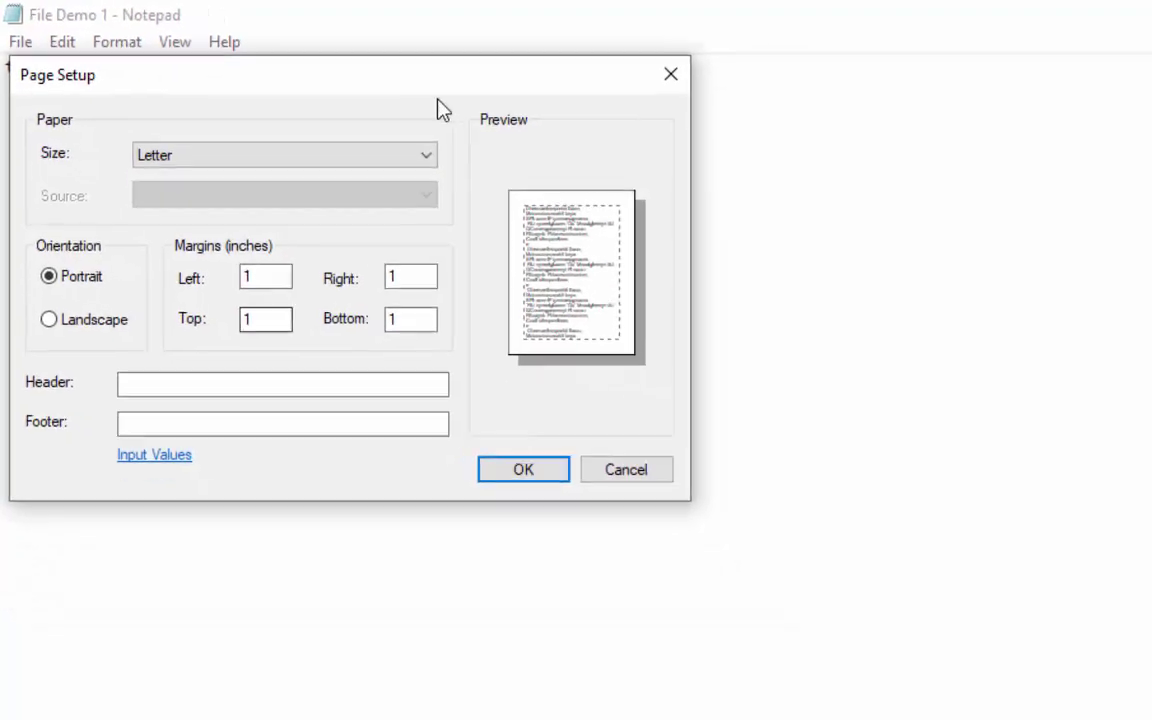
left_click_drag(355, 88, 932, 253)
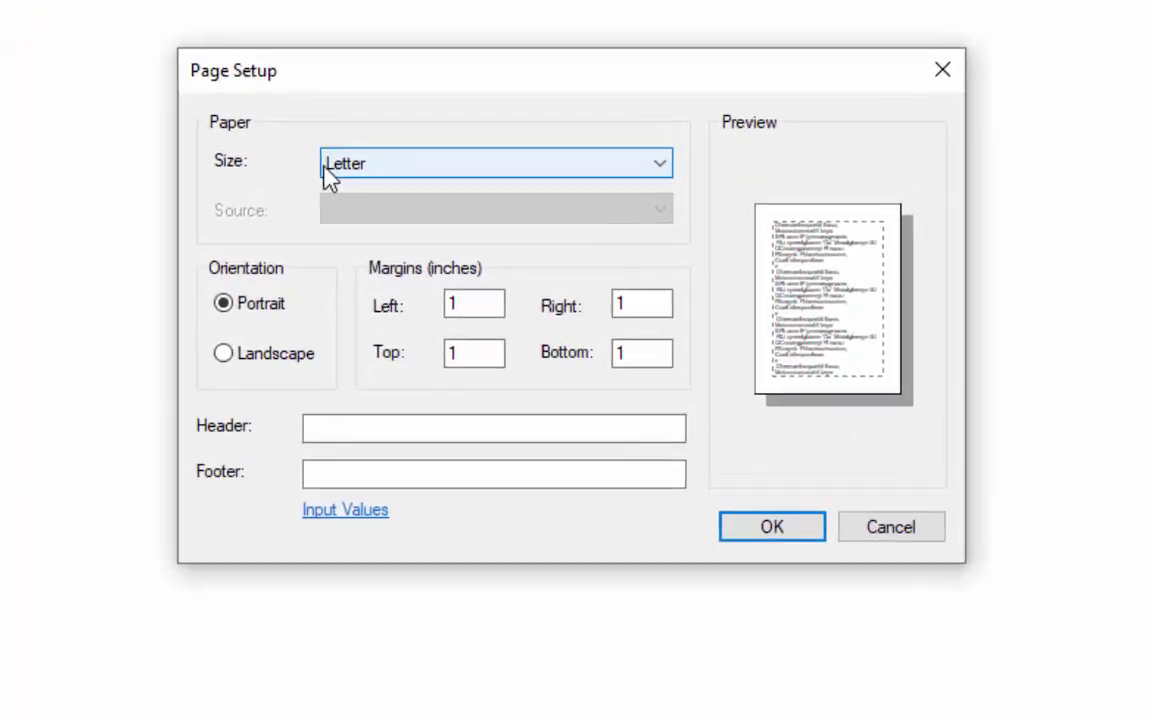
left_click(424, 175)
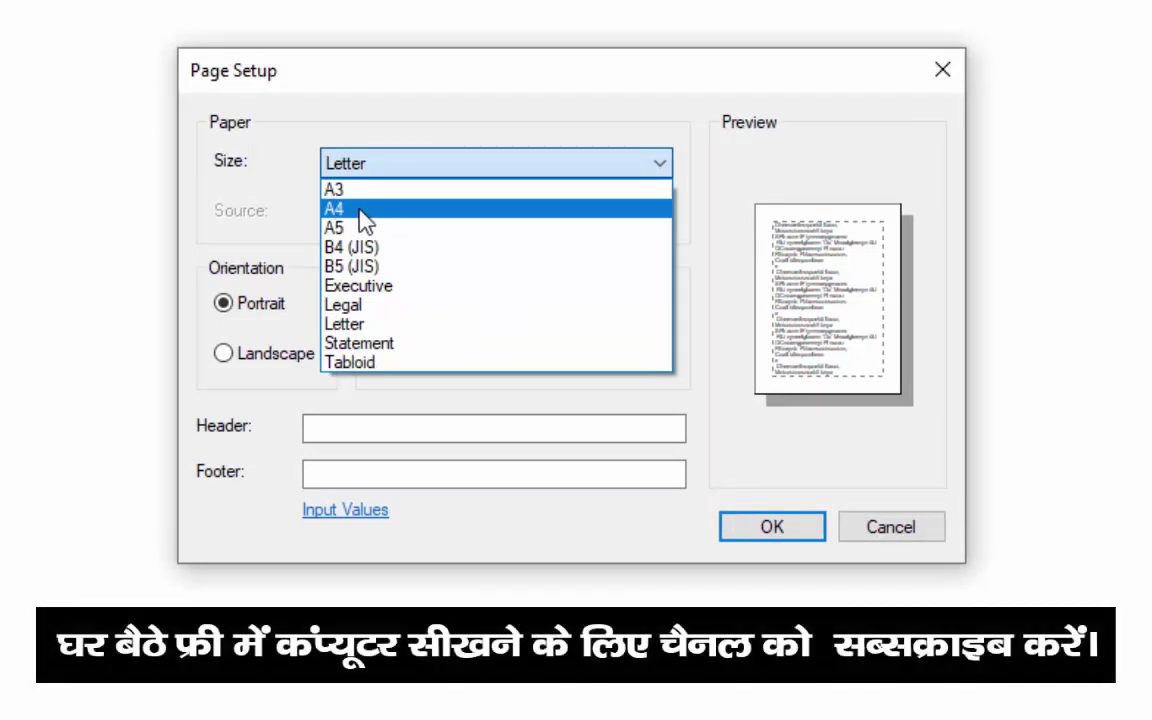
left_click(375, 166)
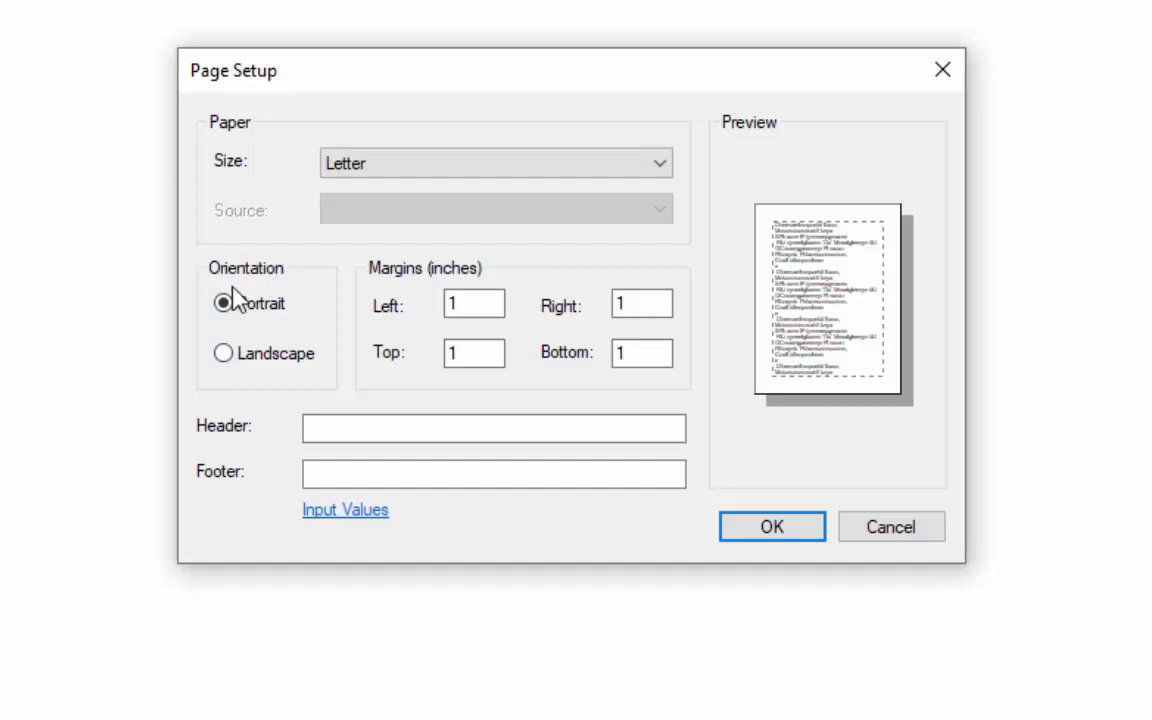
left_click(249, 362)
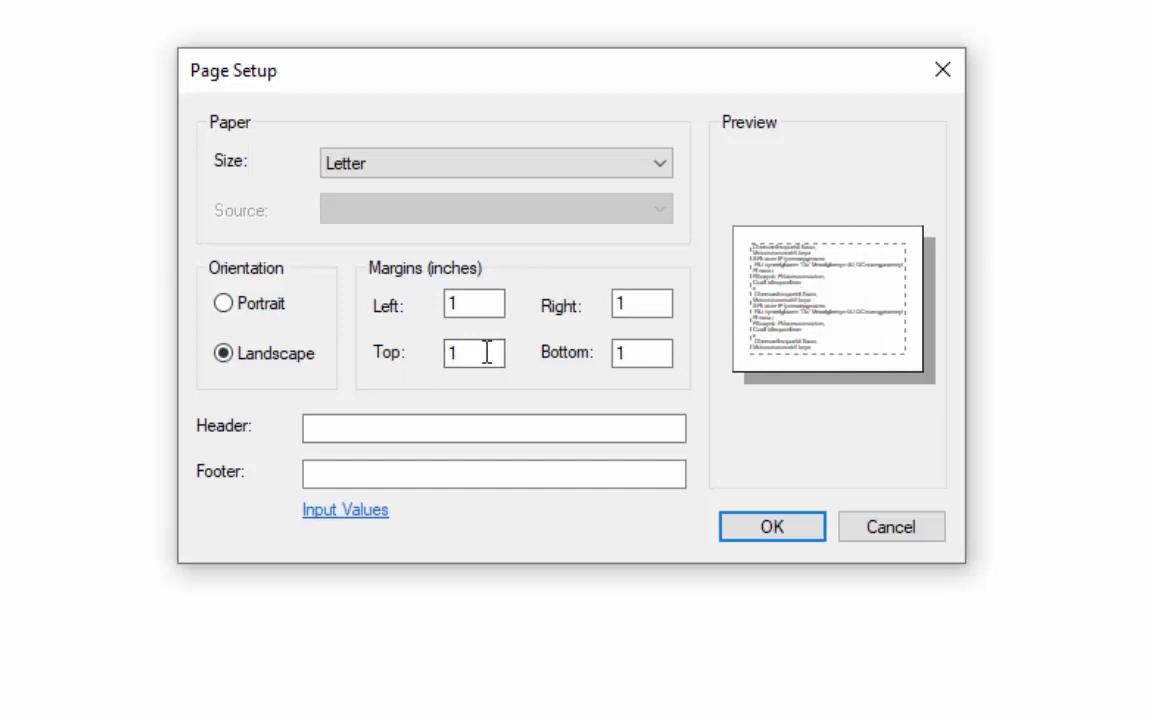
left_click(225, 306)
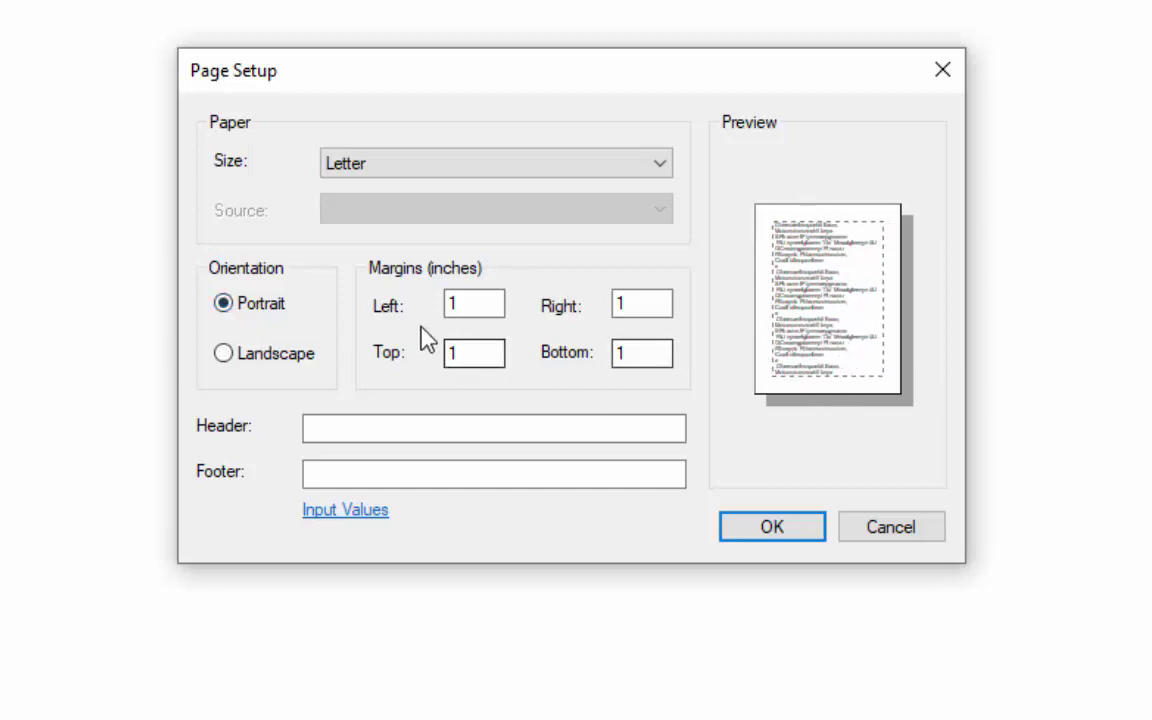
Set the left and right page margins to 2 inches each.
left_click_drag(482, 308, 391, 303)
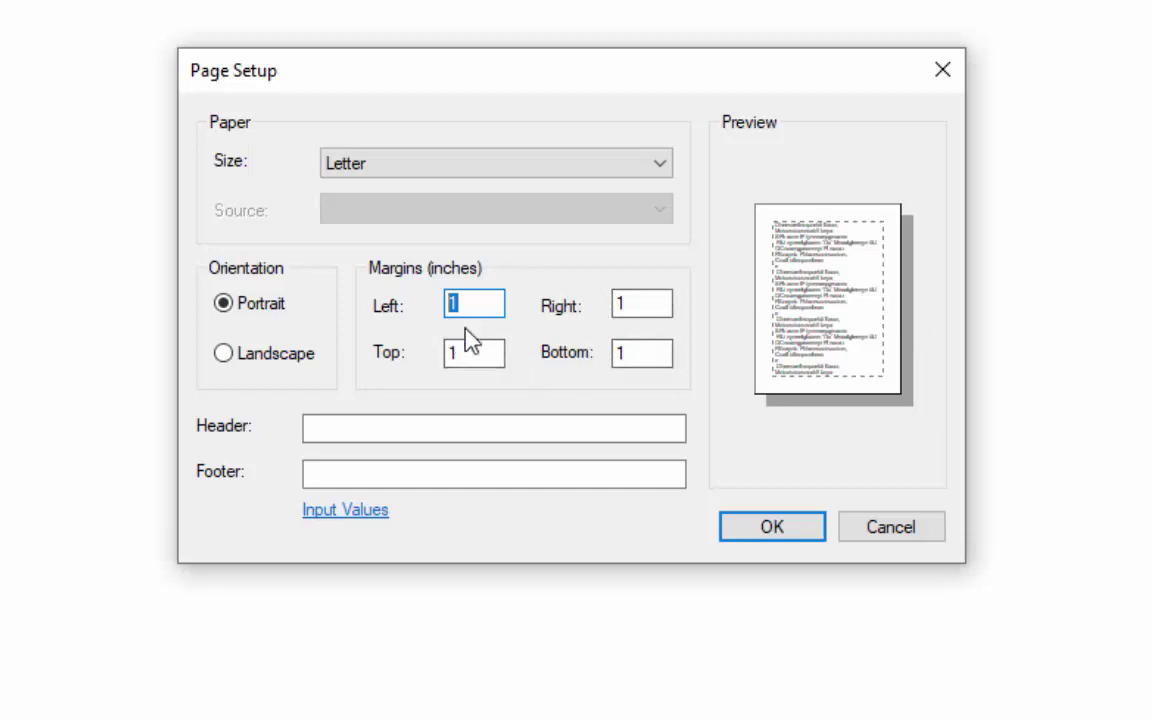
type("2")
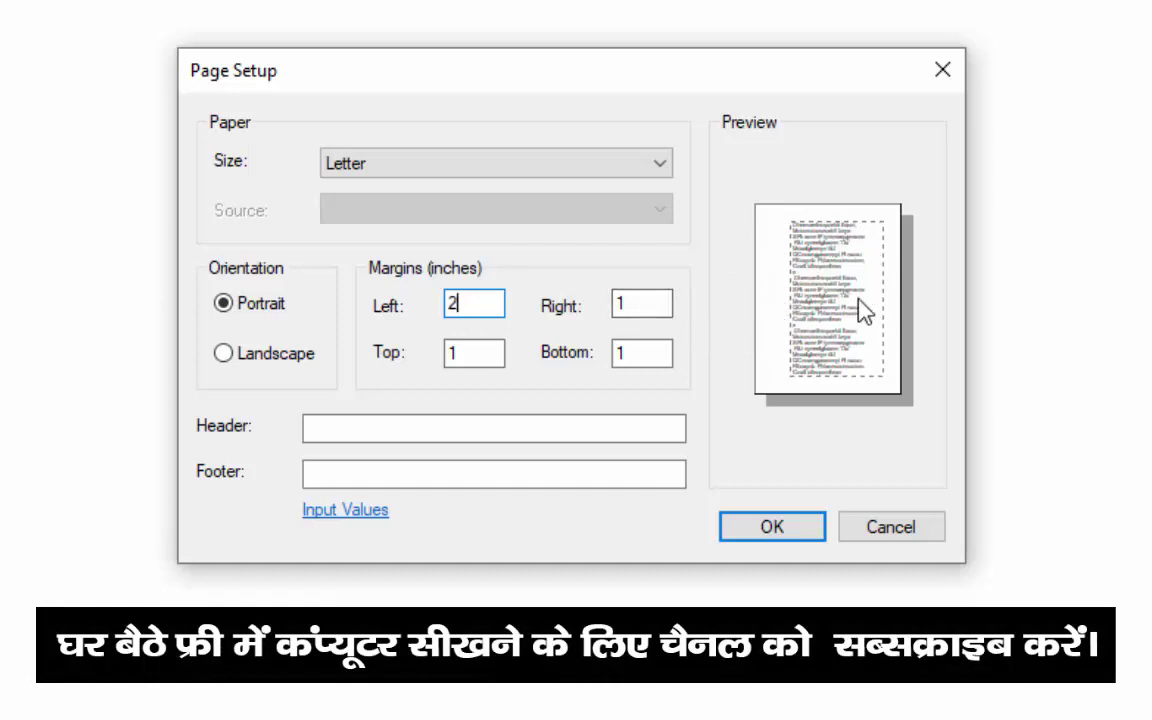
key("Tab")
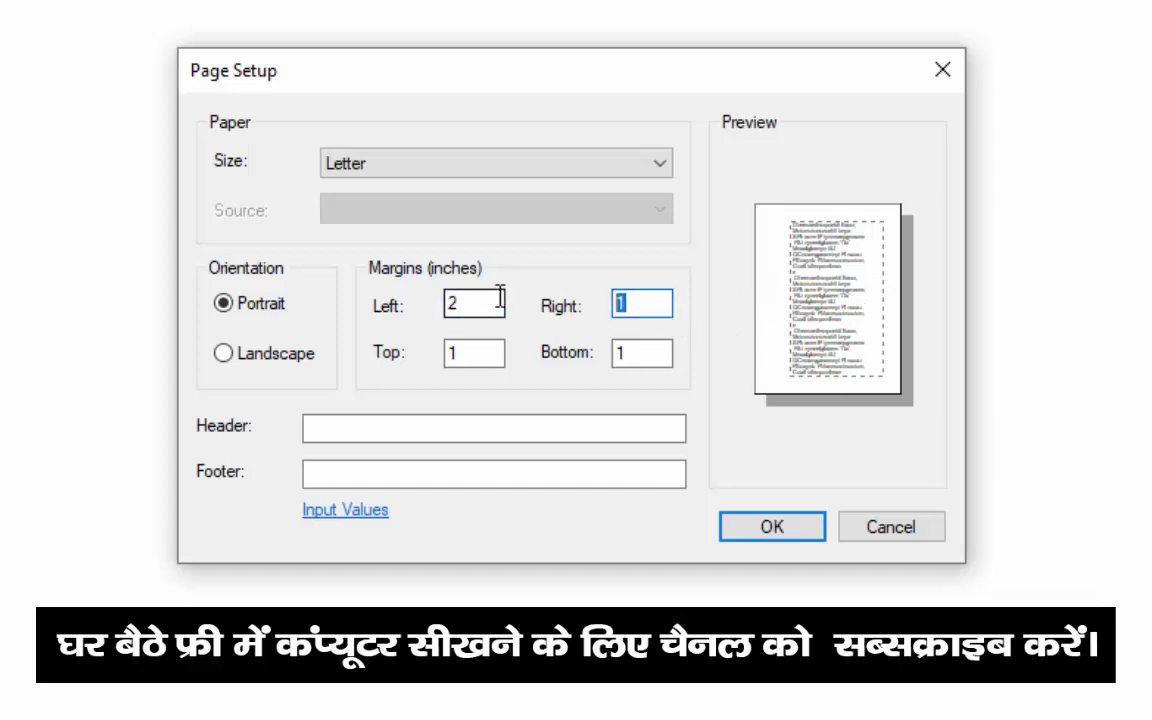
type("2")
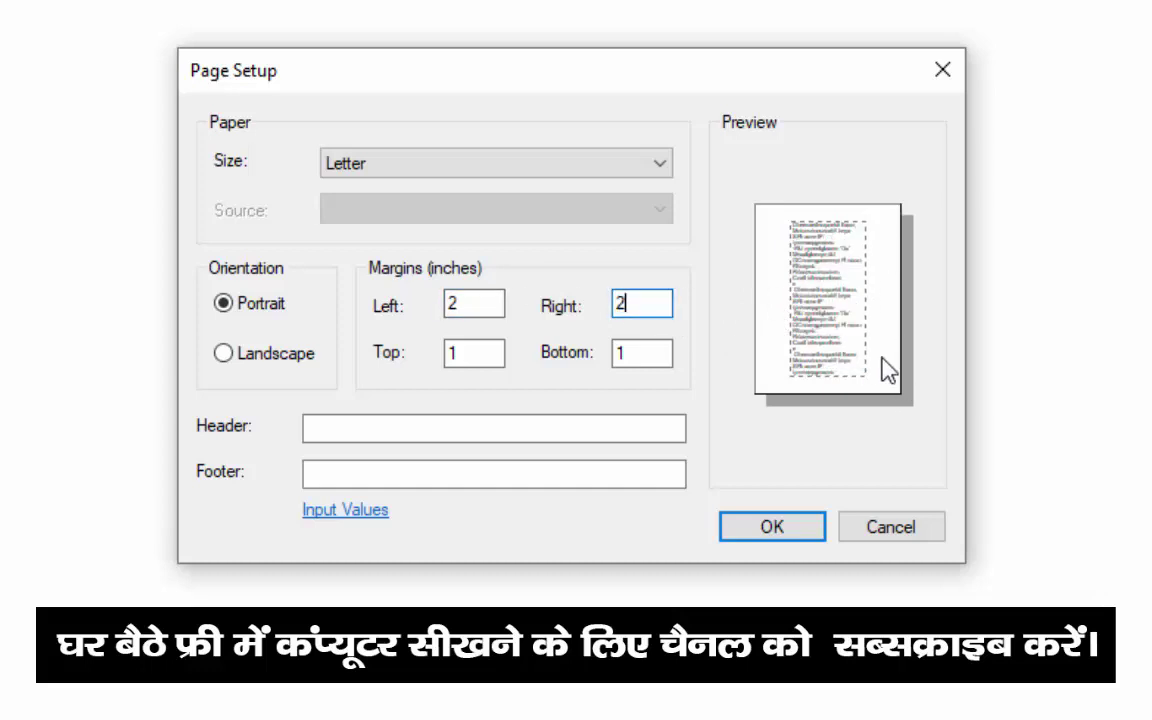
Return the right and left page margins to 1 inch each and accept the page setup.
double_click(645, 305)
type("1")
double_click(495, 305)
type("1")
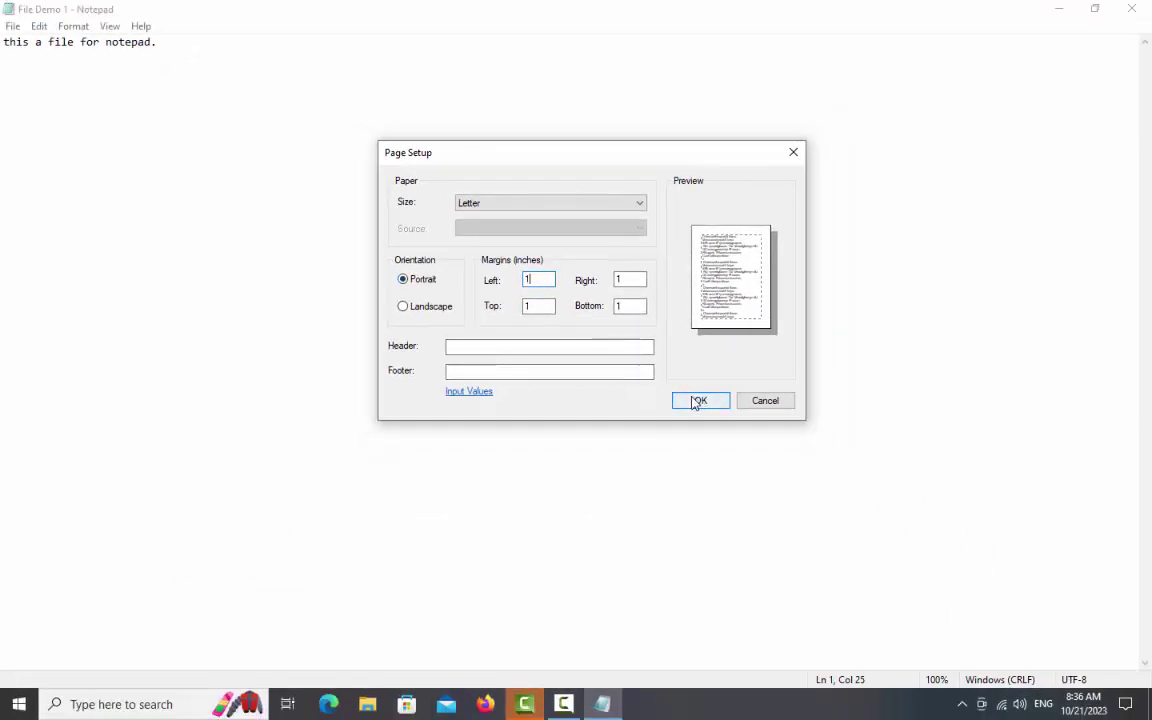
left_click(700, 401)
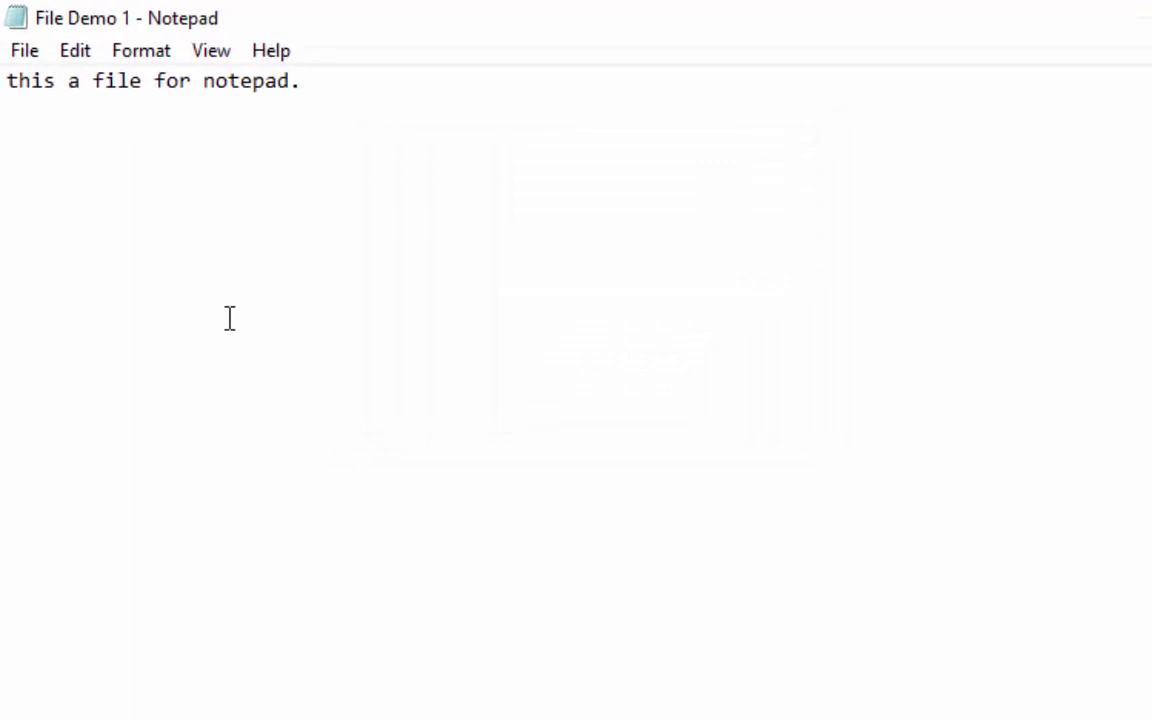
Examine the print options for printer, page range and number of copies, and leave without printing.
left_click(29, 60)
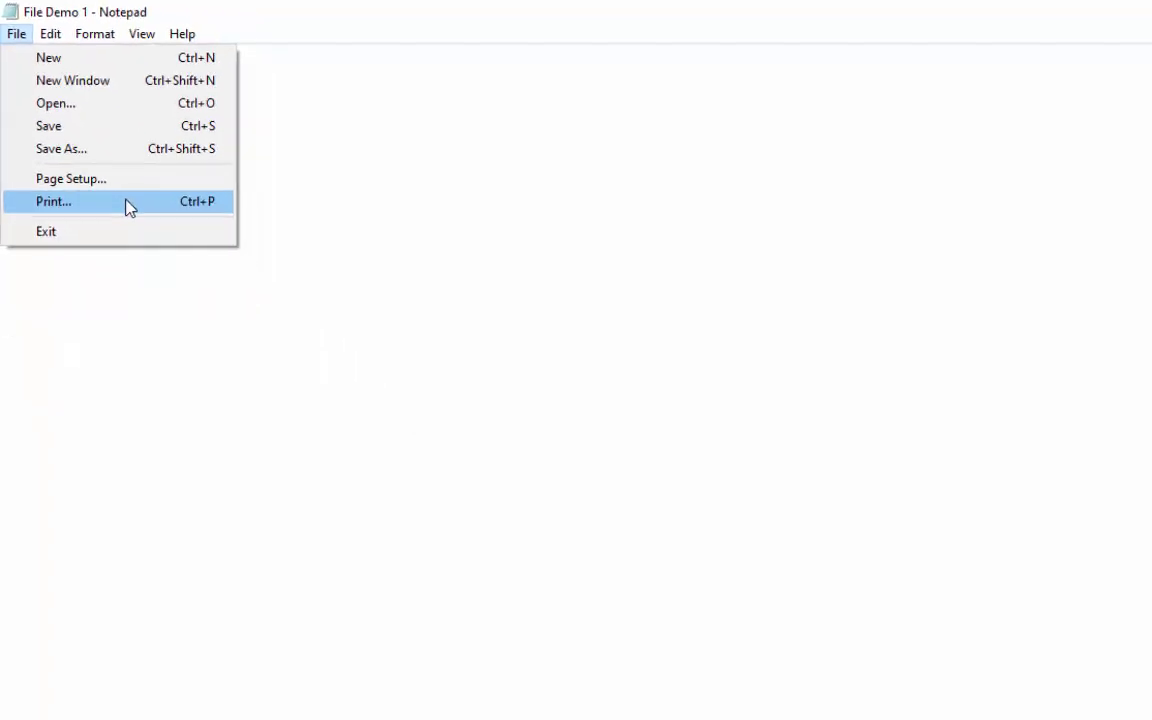
left_click(128, 203)
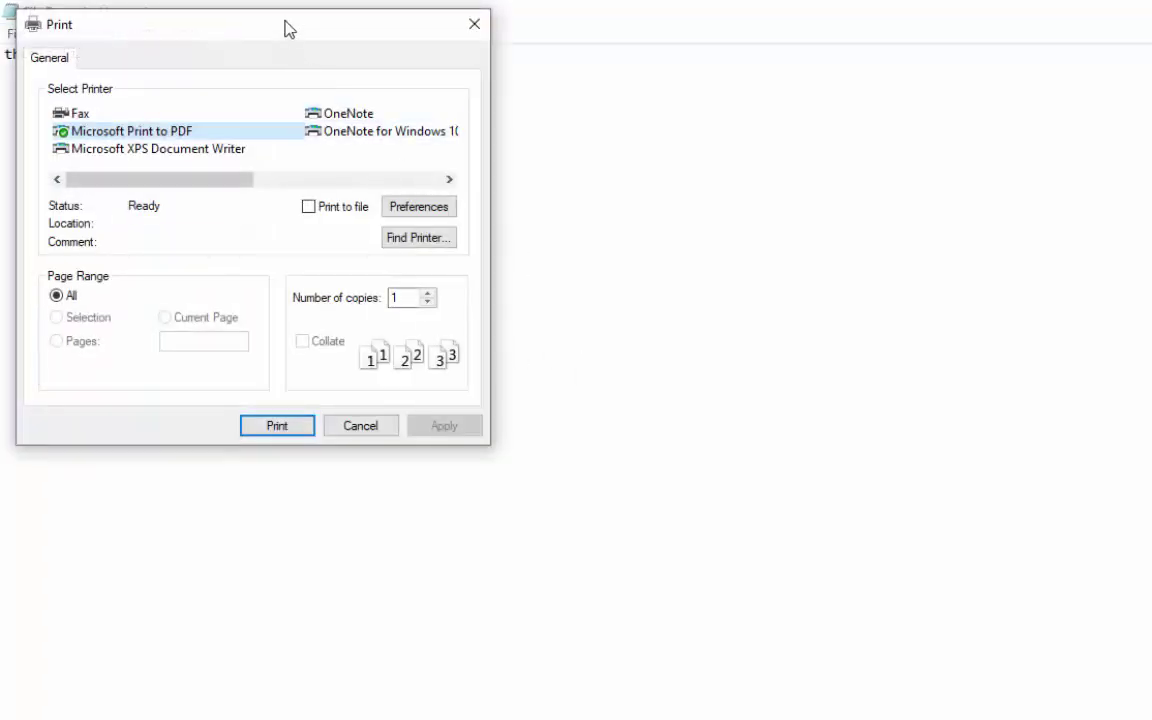
left_click_drag(285, 28, 730, 219)
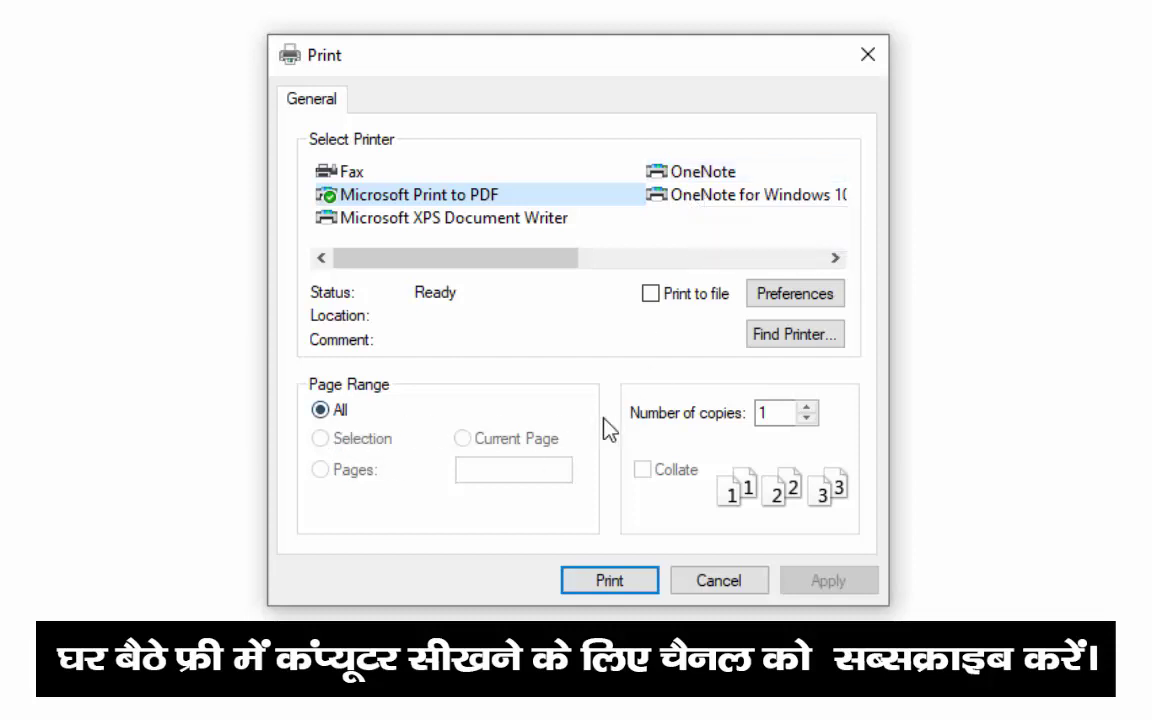
double_click(787, 413)
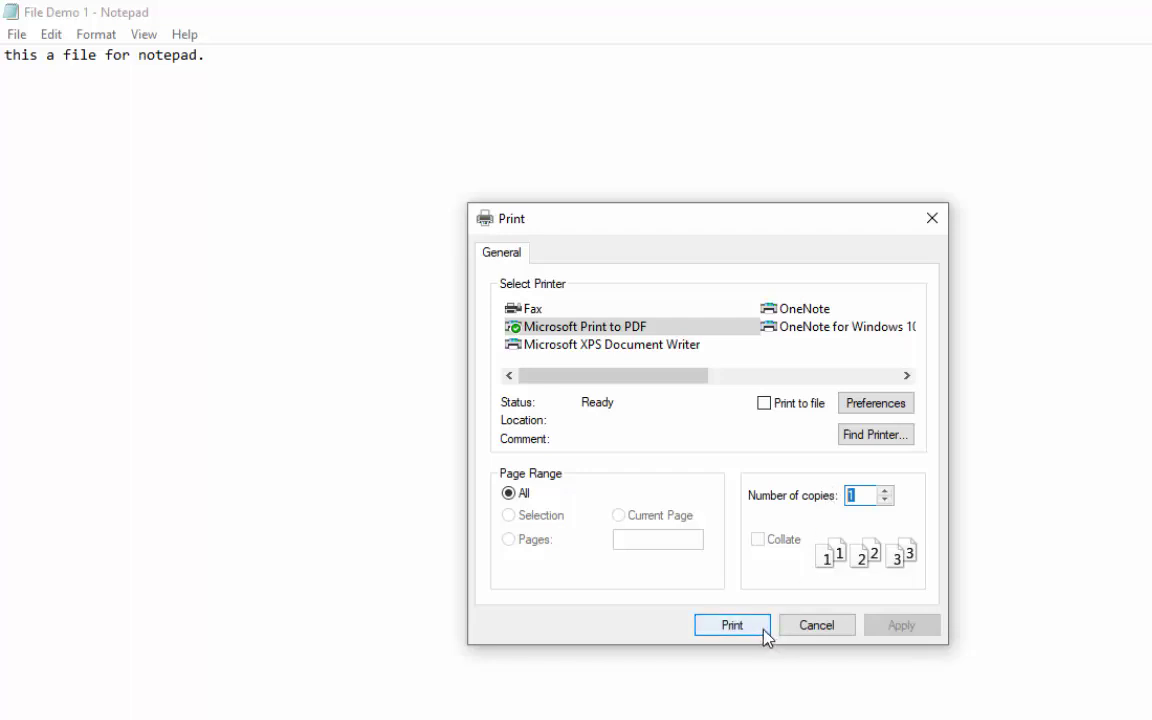
left_click(816, 626)
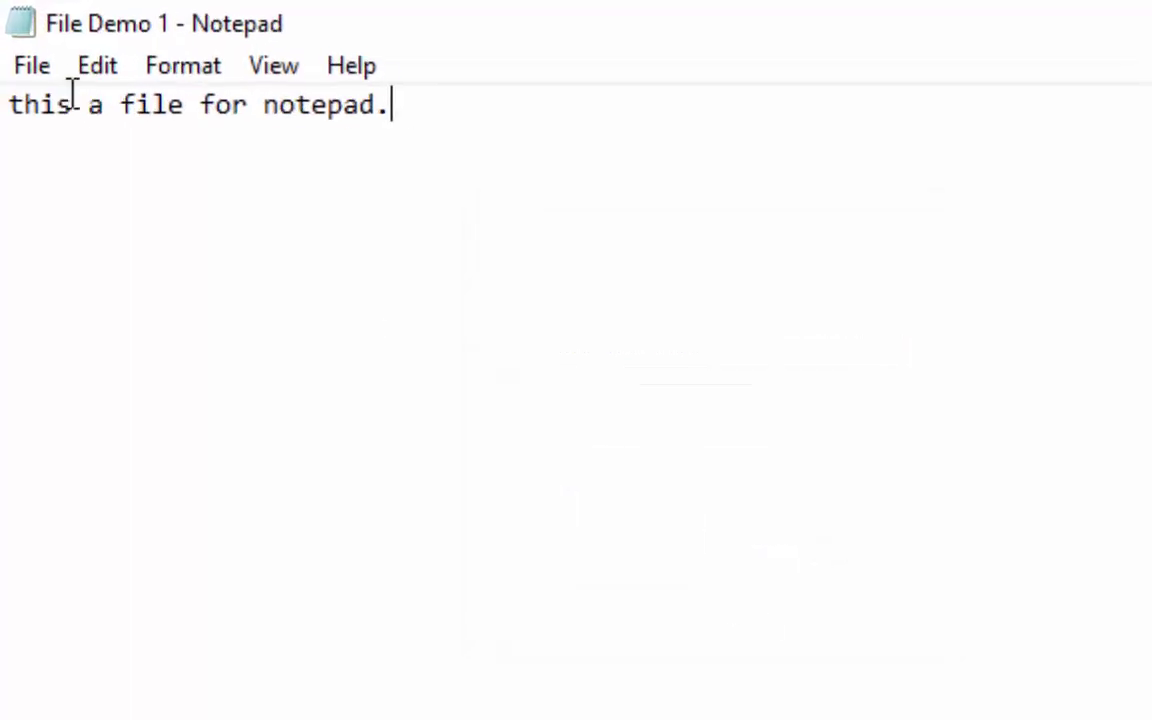
Exit the program from the File Demo 1 document.
left_click(38, 66)
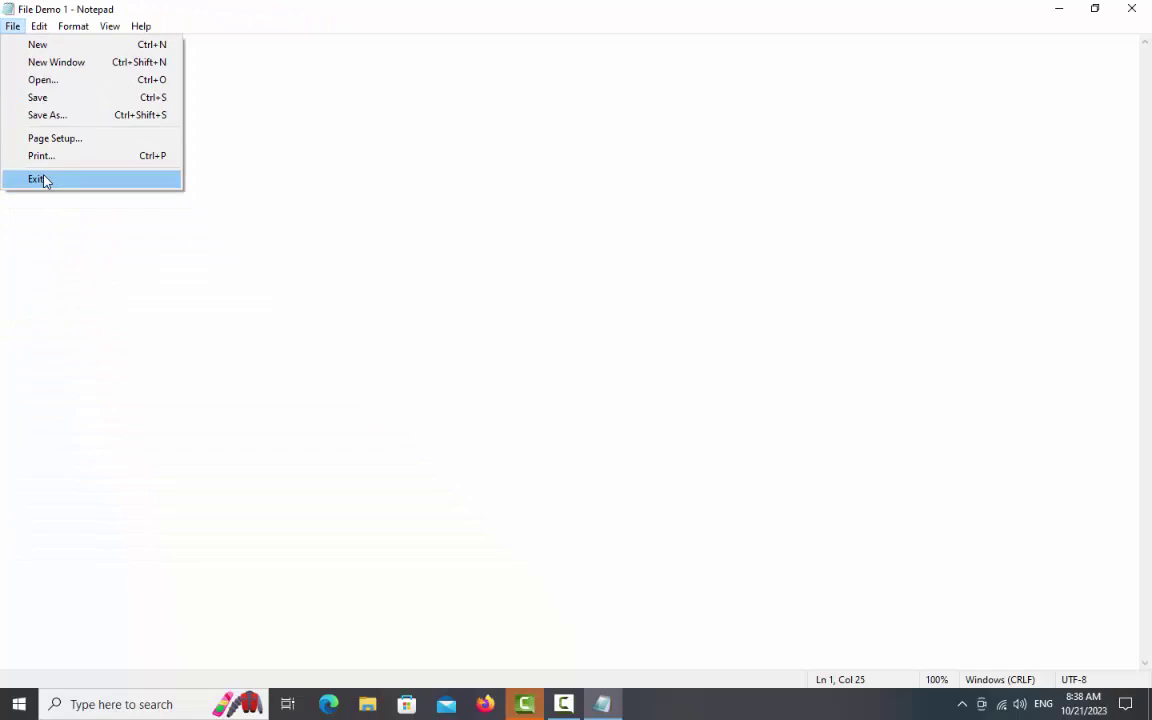
left_click(40, 179)
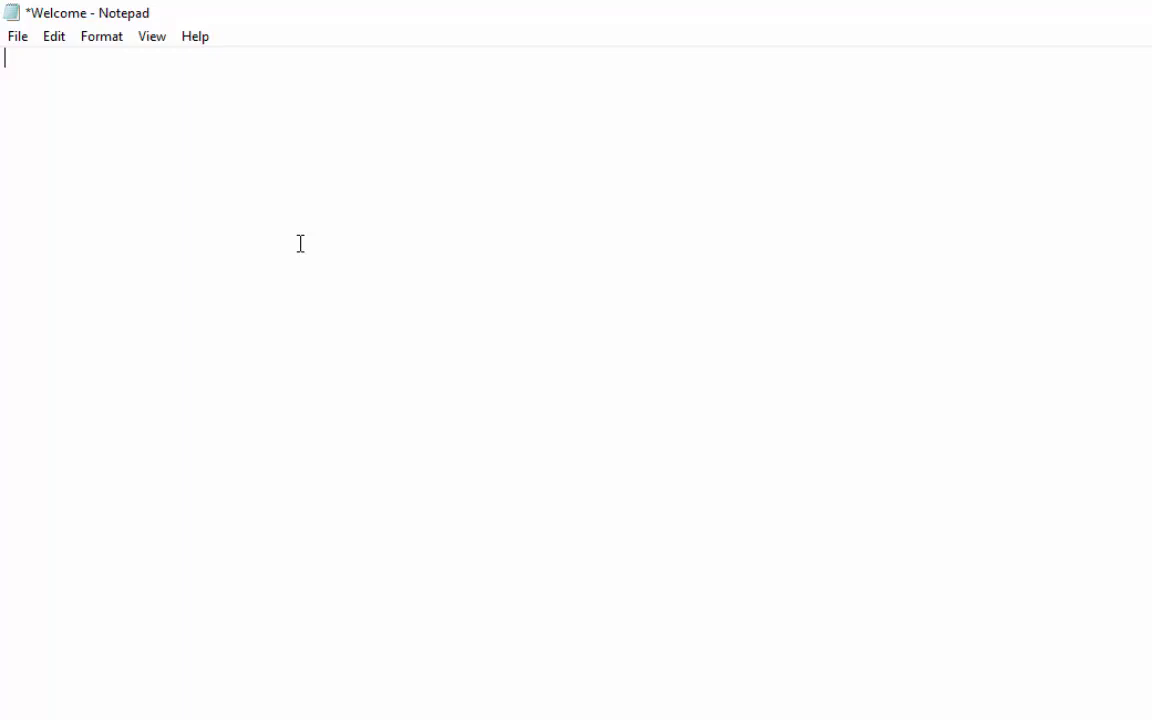
Write three lines separated by blank lines: "Welcome to My Youtube Channel", the channel's name, and "Subscribe For More Video Updates Related to Computer Education".
type("Welcome to My Youtube Channel  Virender Singh Computer Education  Subscribe For More Video Updates Related to Computer Education")
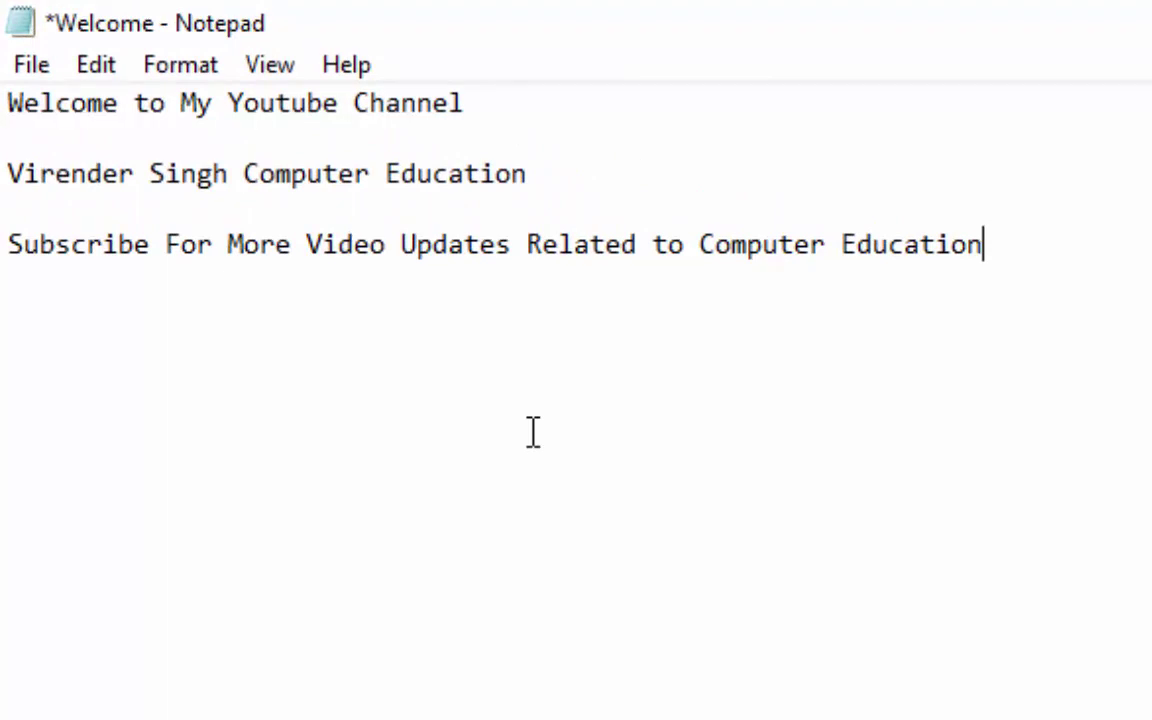
left_click(96, 66)
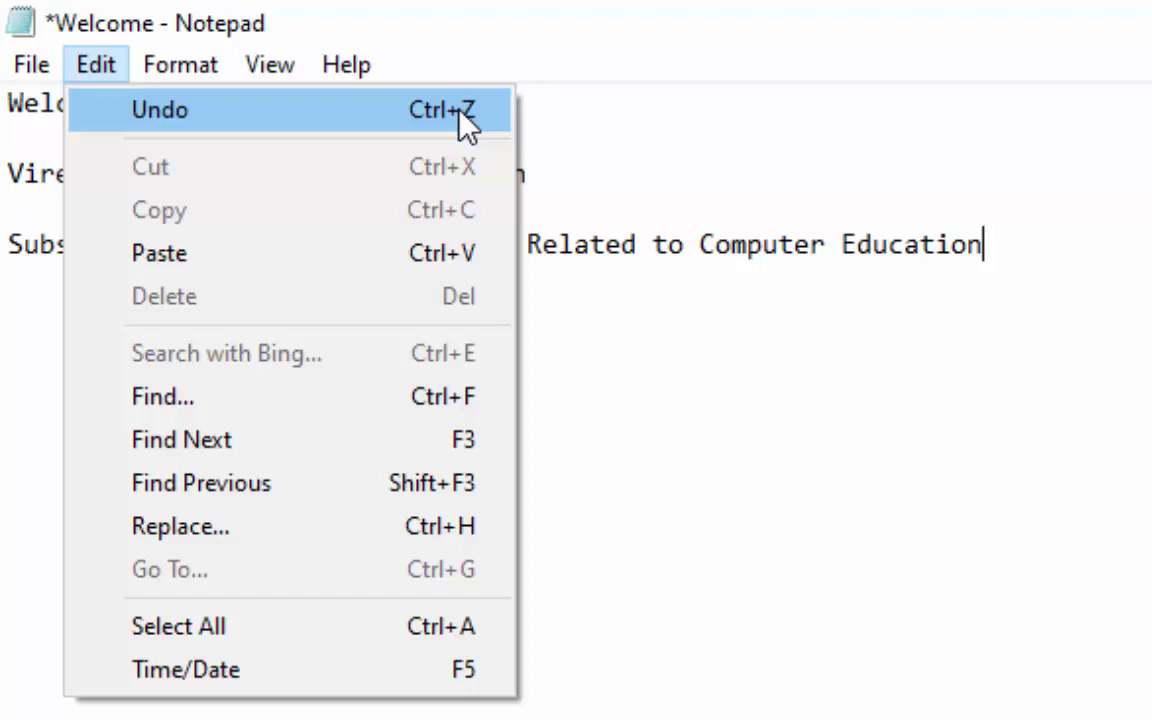
key("Escape")
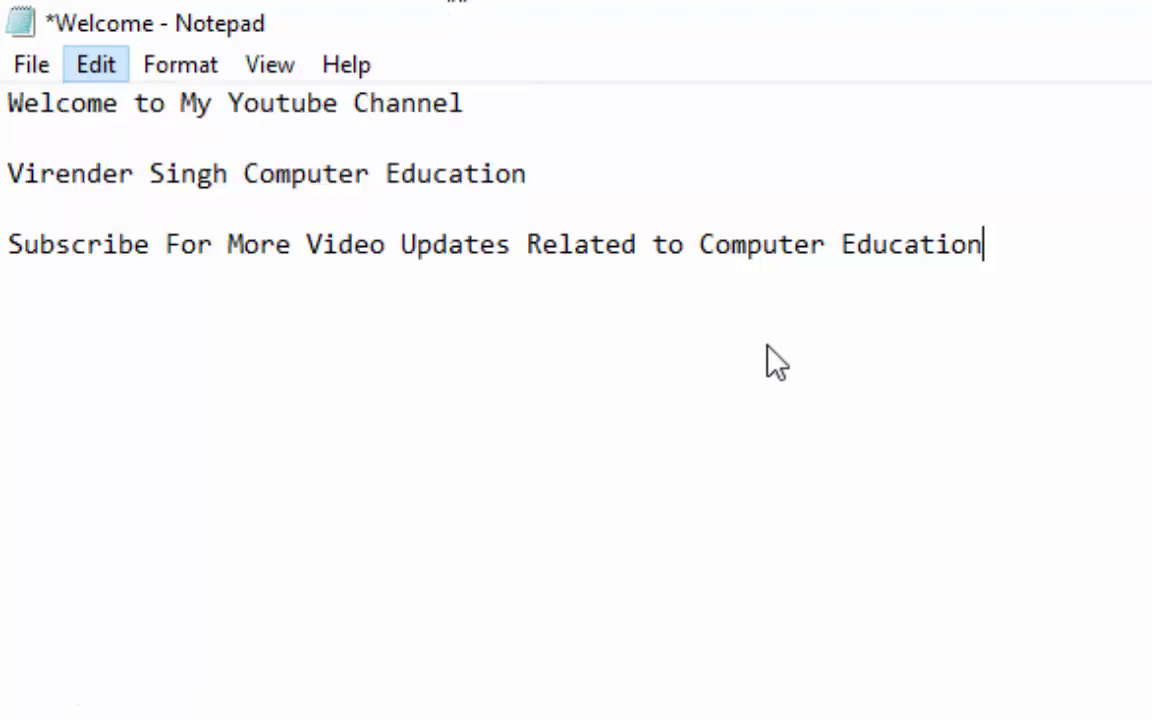
left_click(794, 244)
left_click(1113, 244)
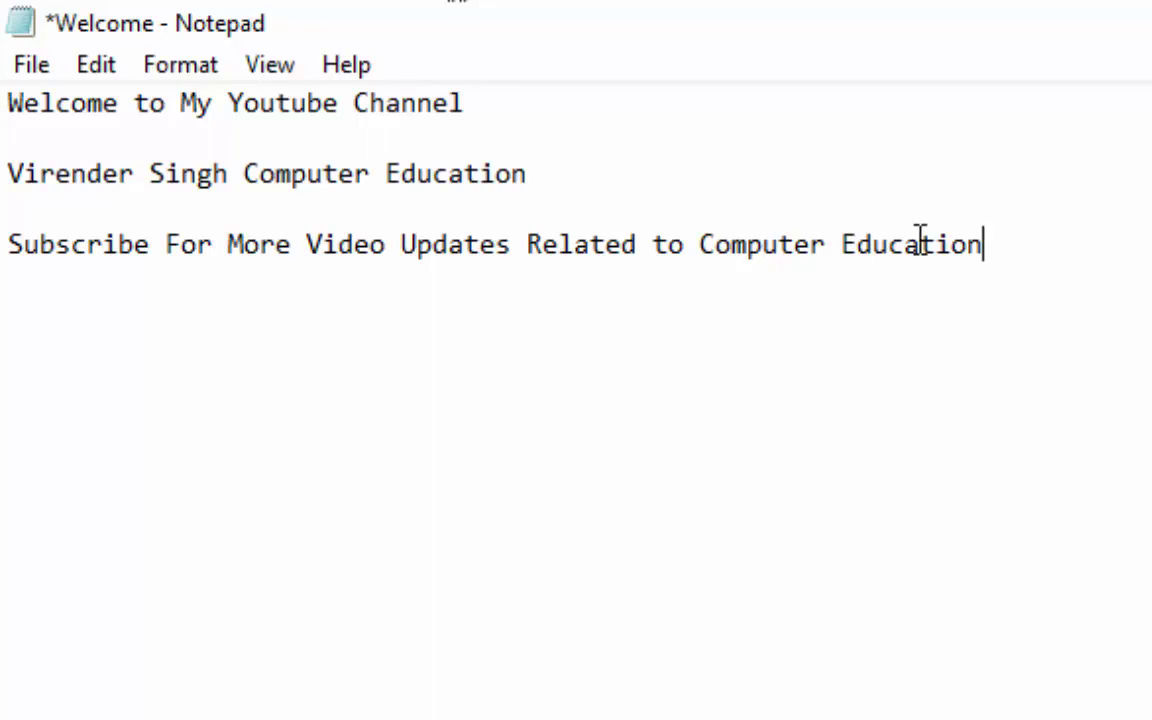
Try Undo repeatedly on the text just entered.
left_click(96, 64)
left_click(193, 669)
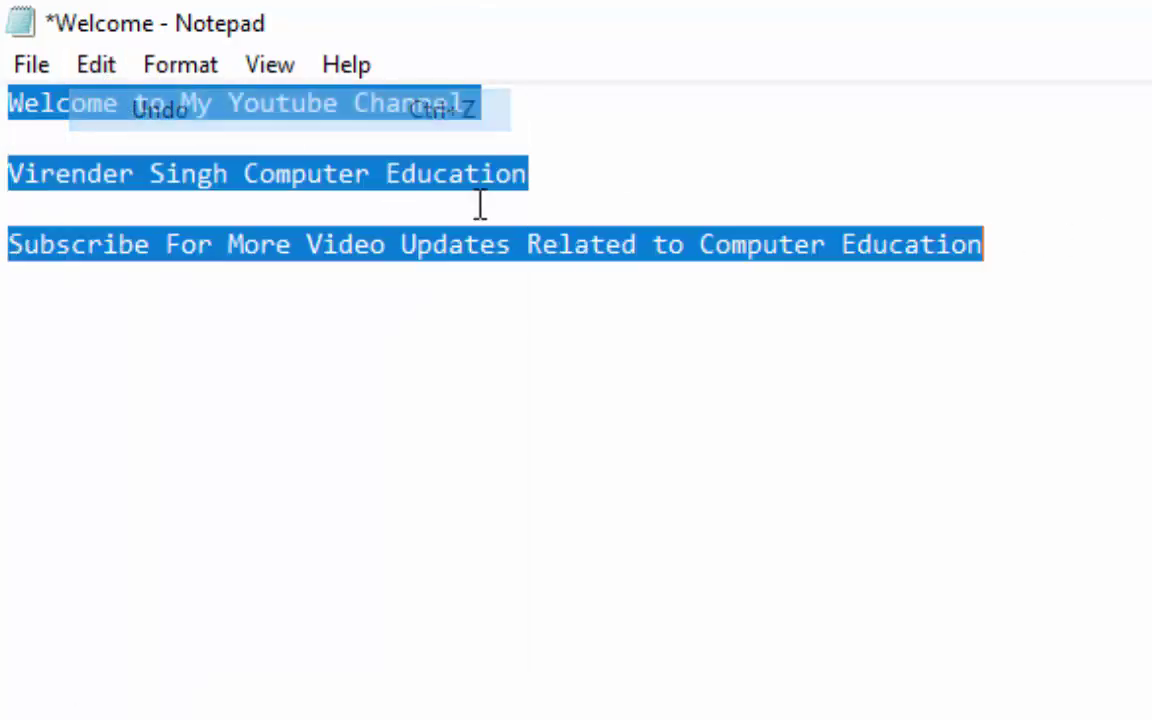
left_click(96, 64)
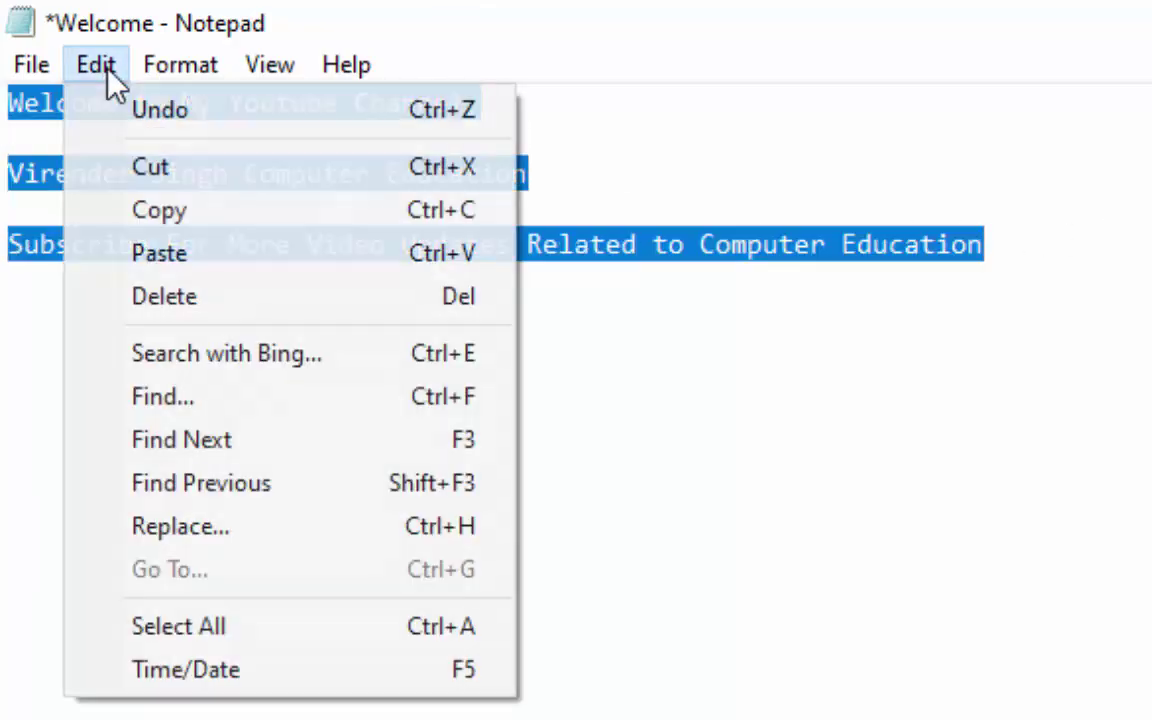
left_click(125, 110)
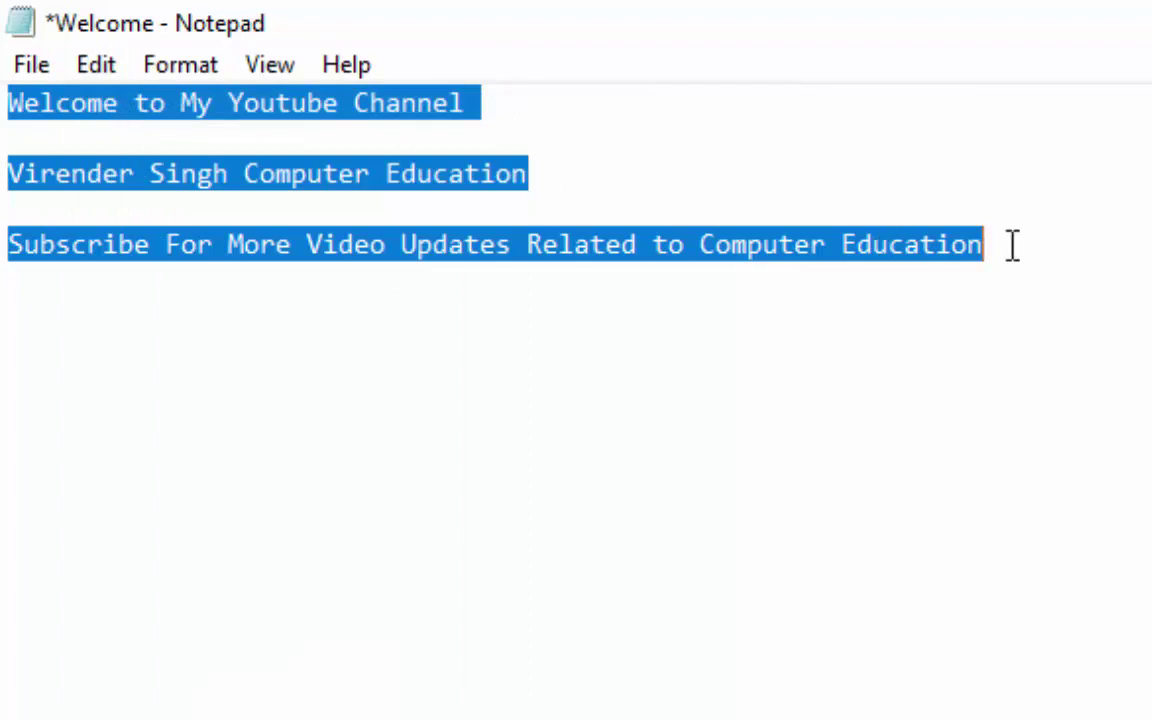
Delete all of the selected text and bring it back with Undo.
key("Delete")
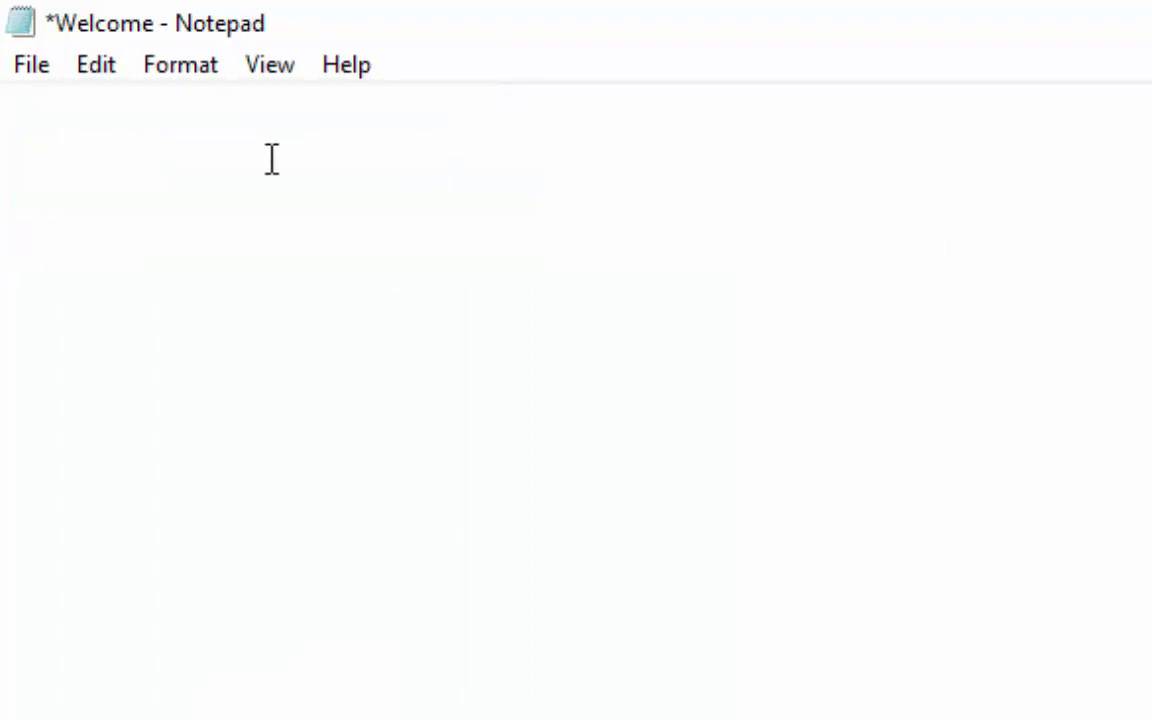
left_click(100, 72)
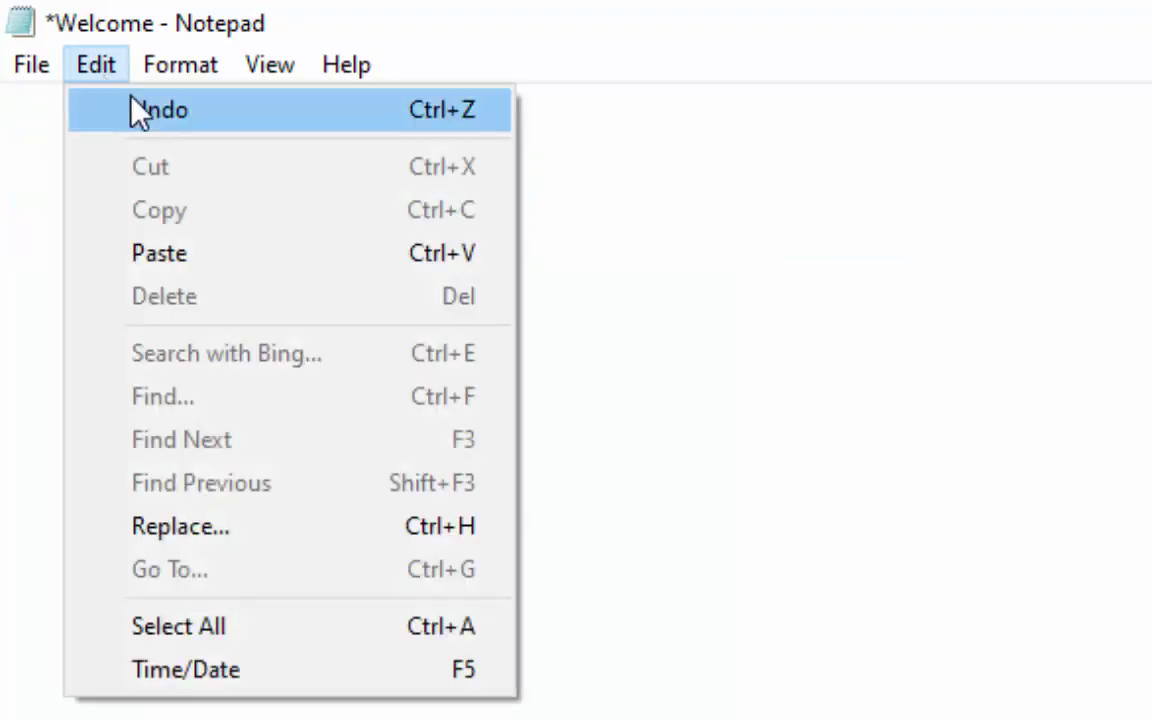
left_click(136, 108)
key("Right")
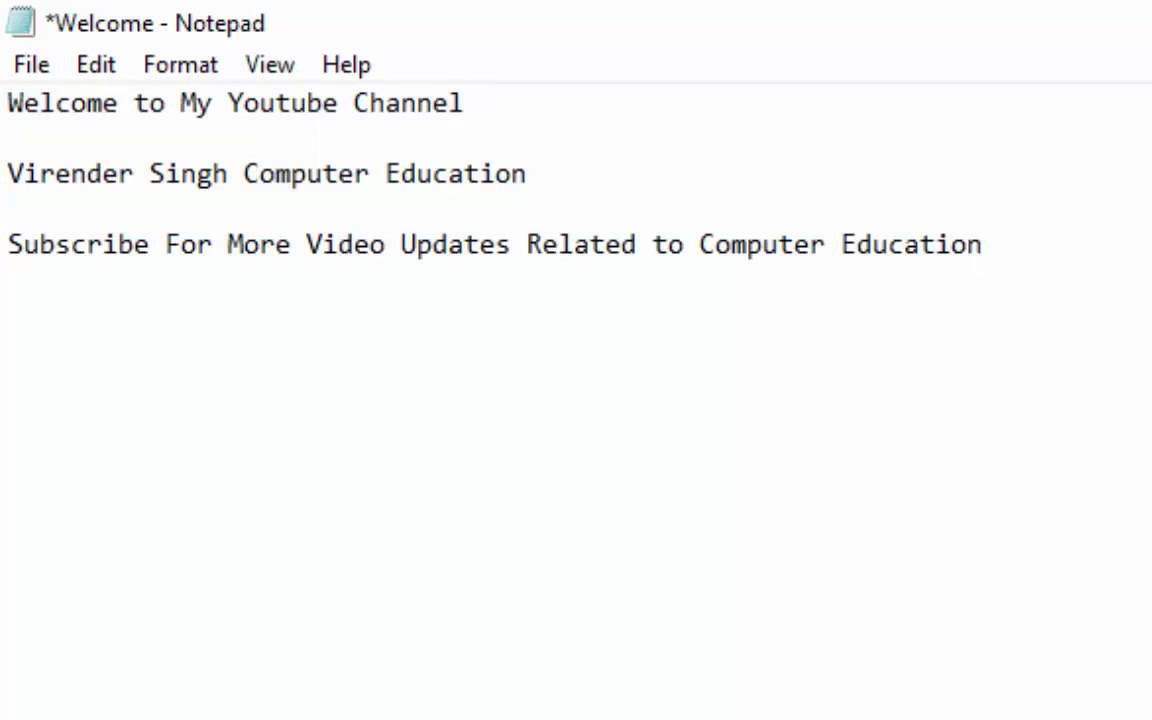
left_click(100, 68)
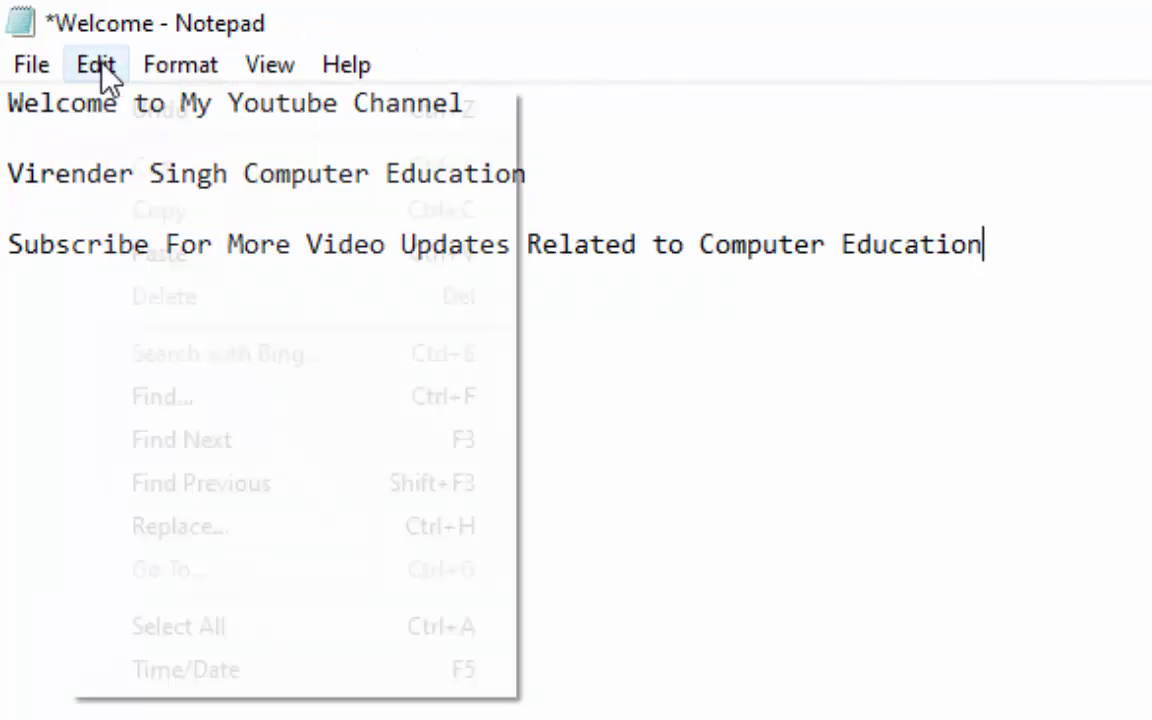
left_click(1023, 386)
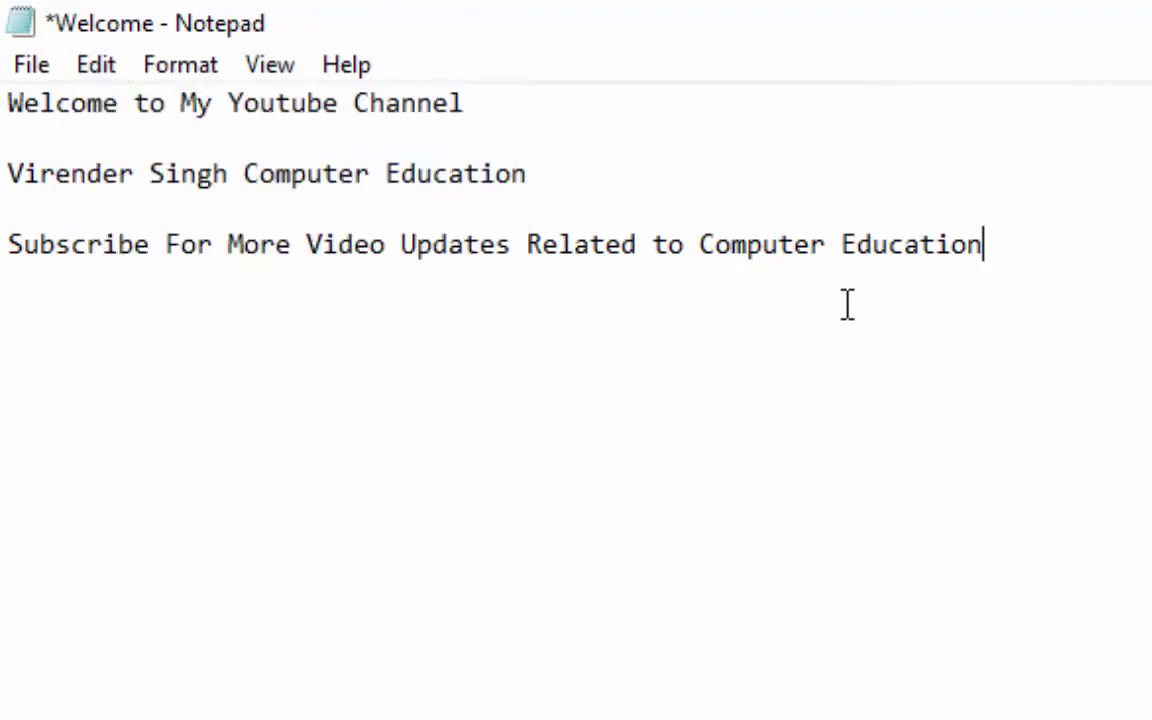
Cut the line "Welcome to My Youtube Channel" and paste it below the last line, leaving one blank line between.
left_click(509, 105)
left_click_drag(509, 105, 8, 103)
key("super+c")
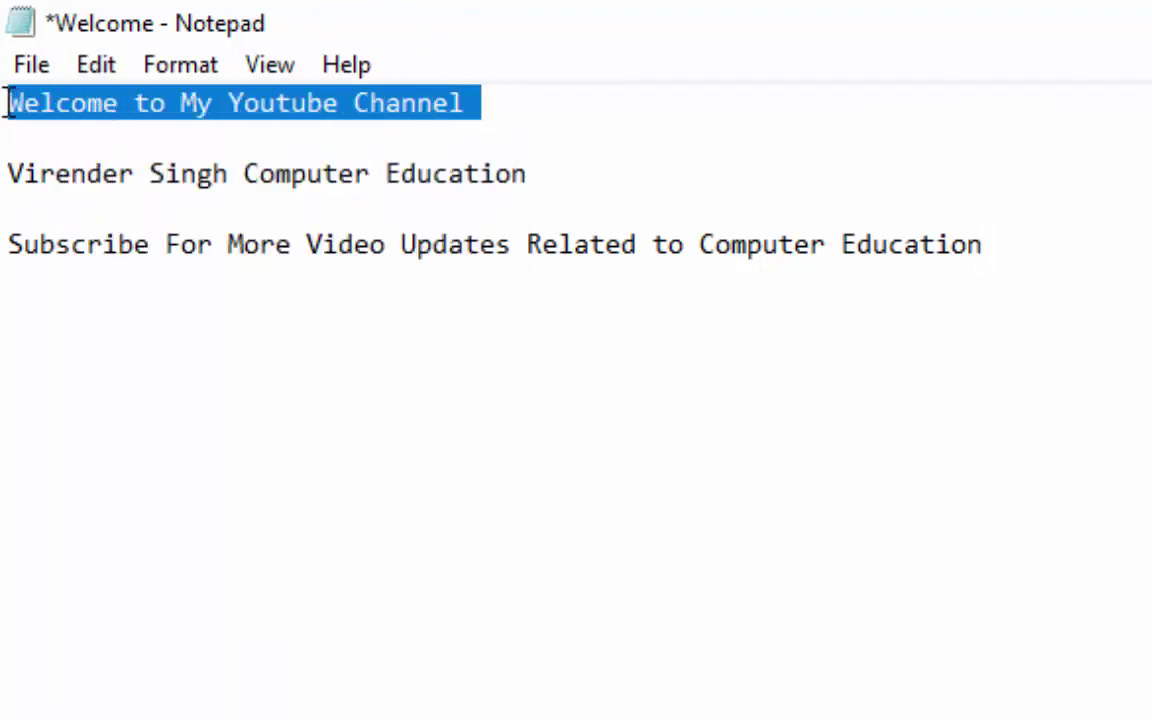
left_click(104, 66)
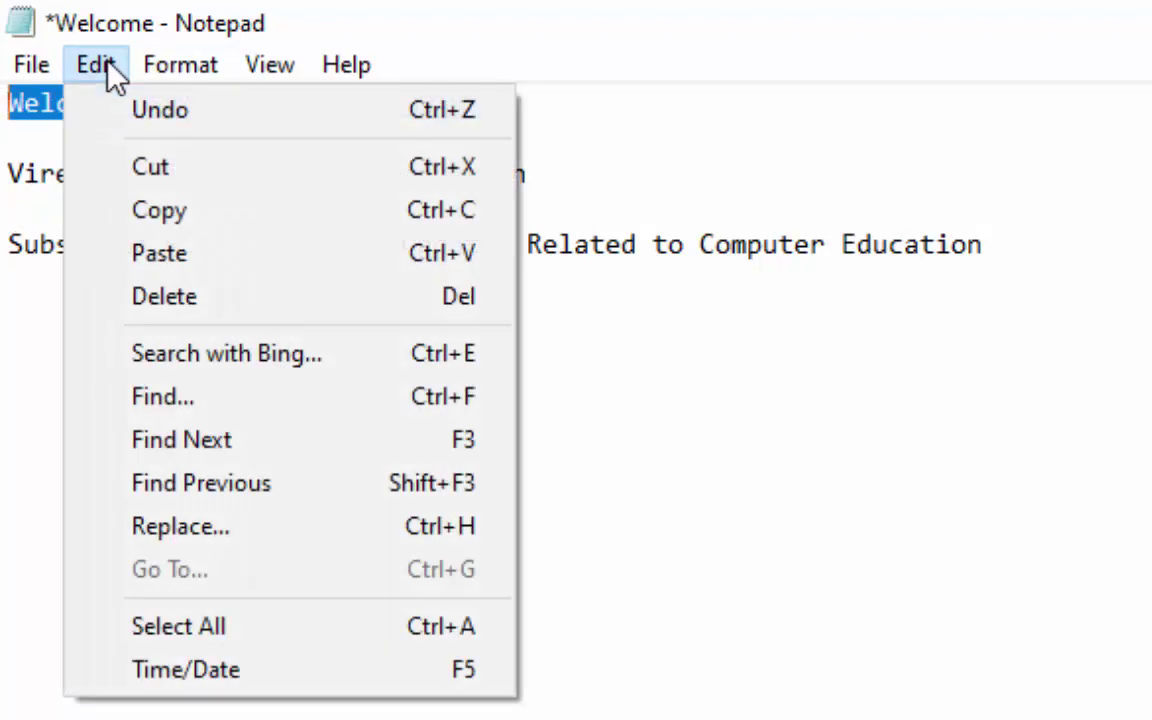
left_click(124, 170)
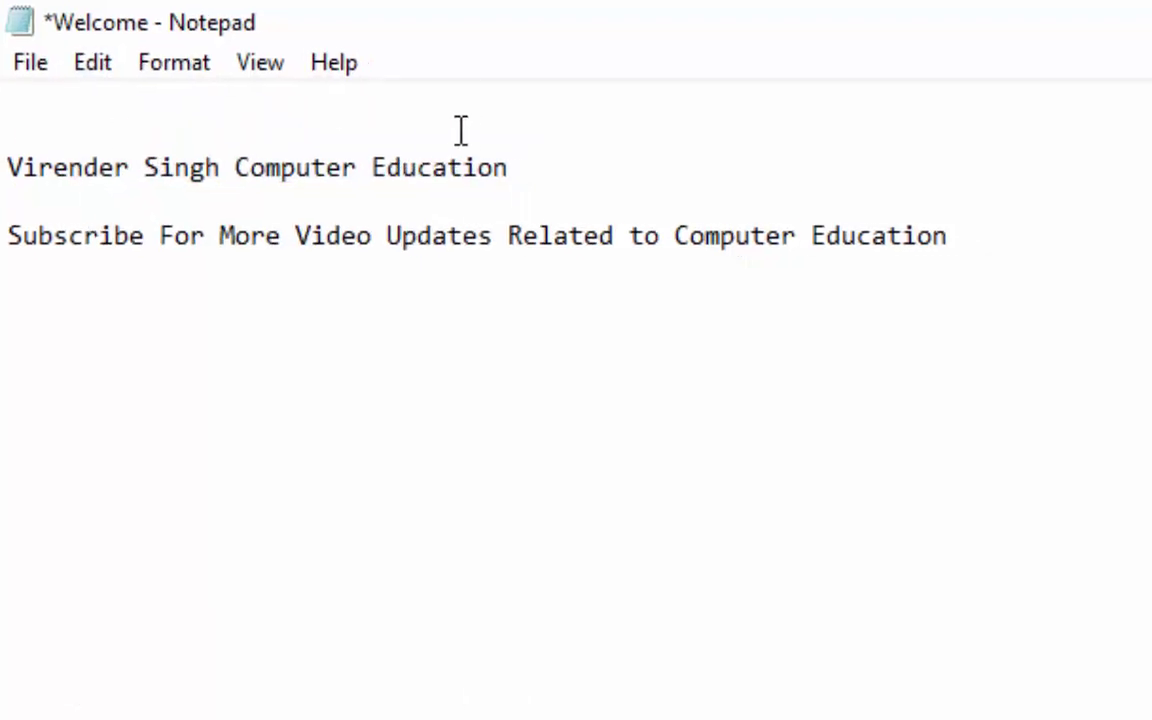
left_click(1120, 266)
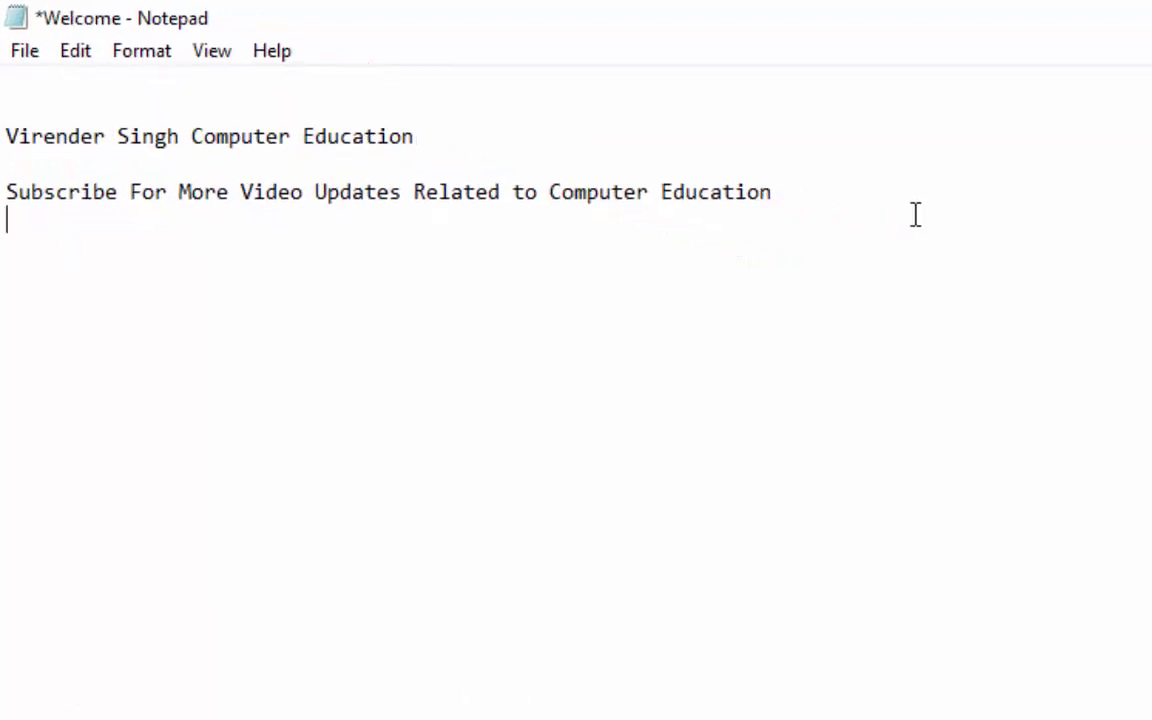
key("Return")
left_click(74, 54)
left_click(113, 197)
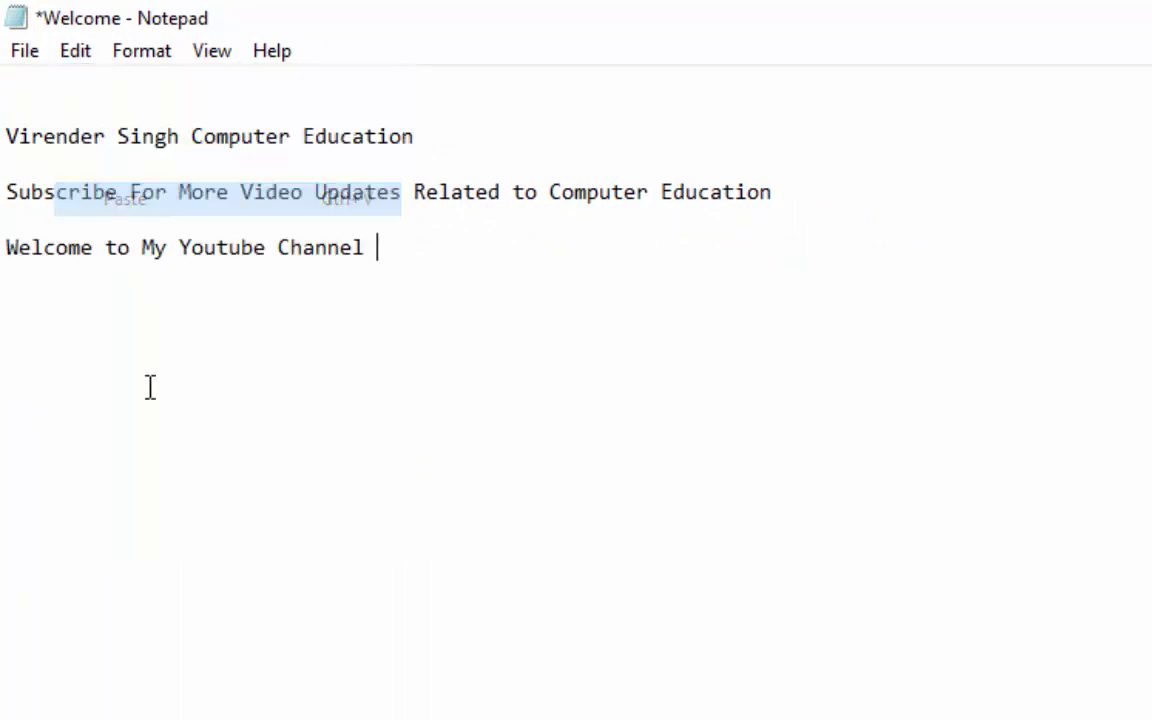
left_click(123, 90)
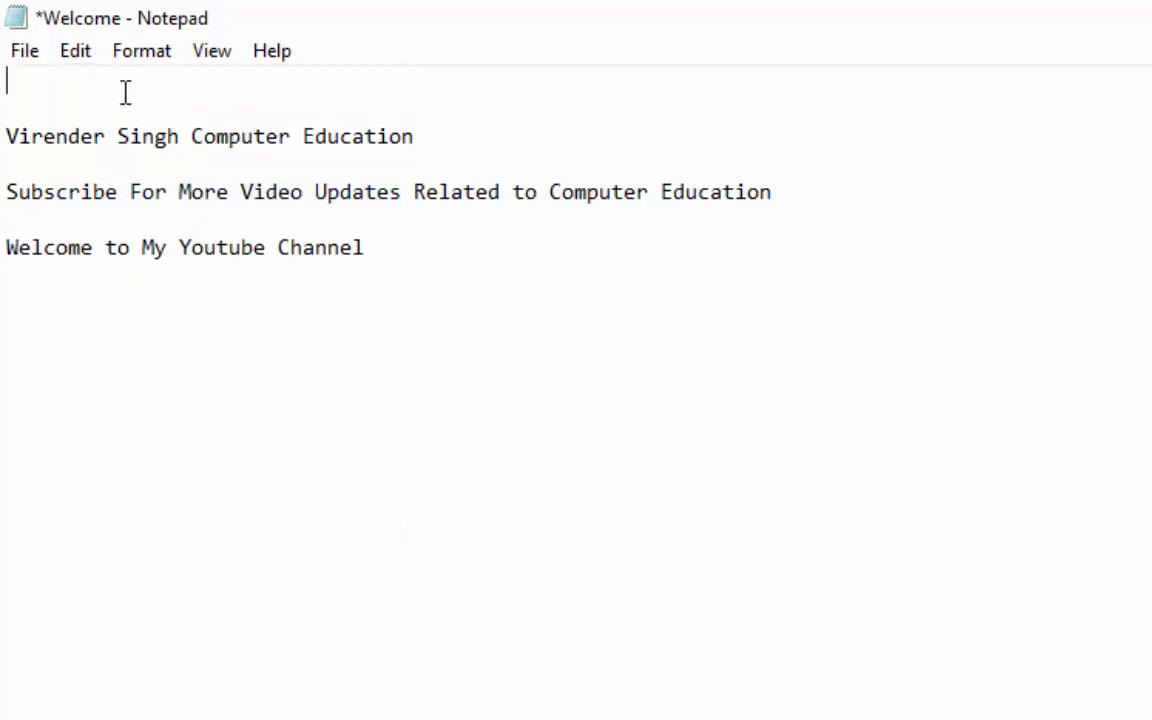
left_click(411, 252)
left_click(77, 52)
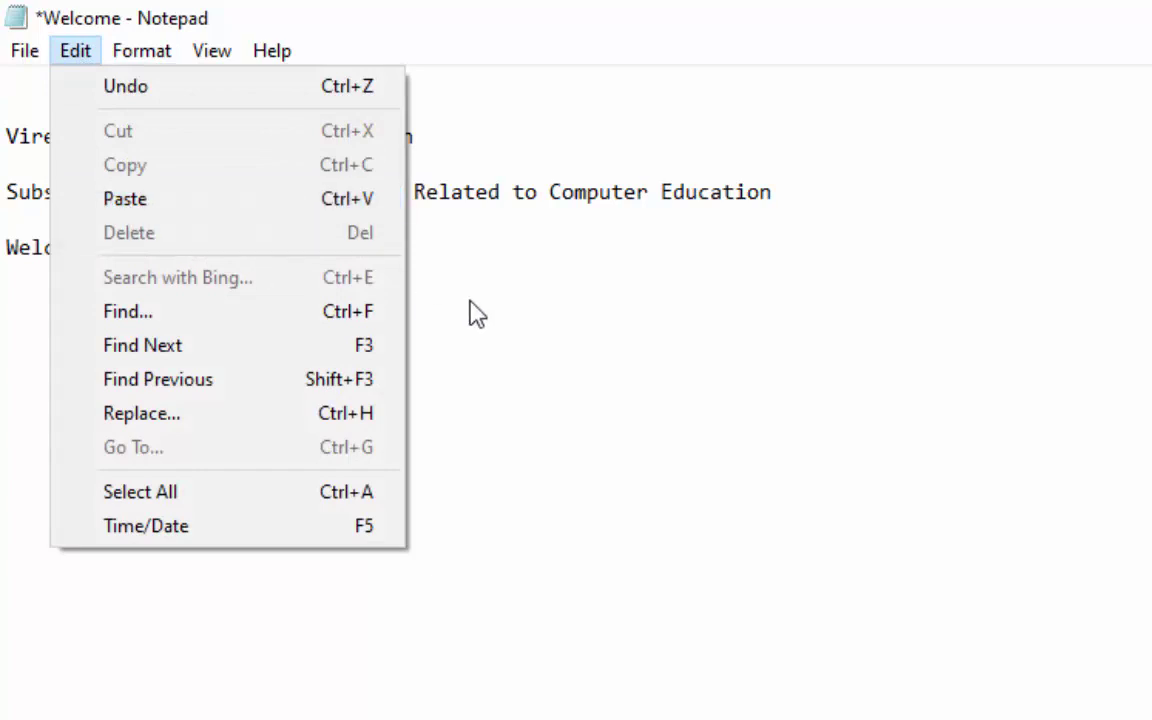
left_click(431, 282)
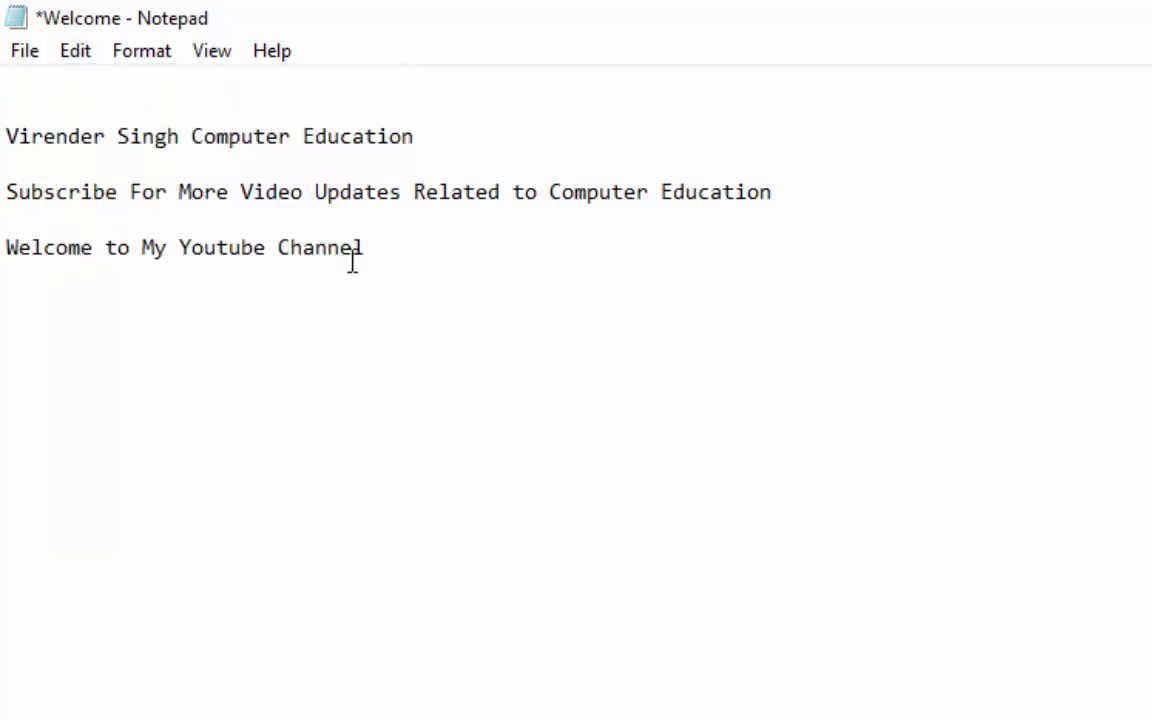
left_click(75, 52)
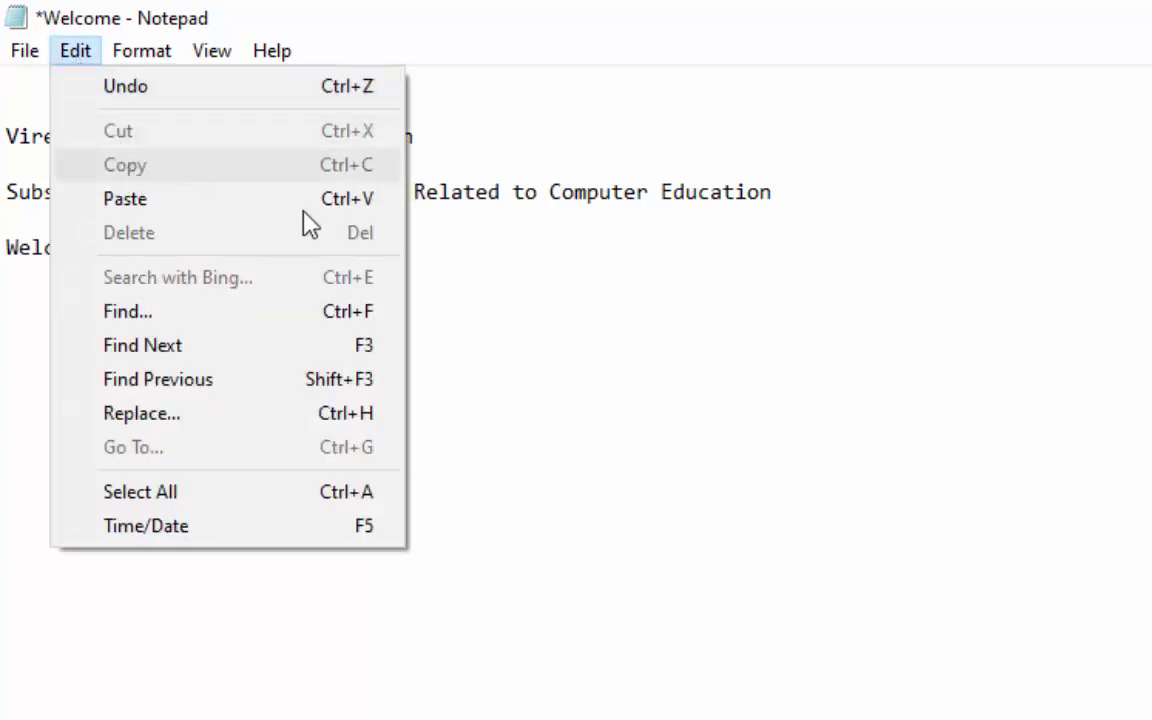
left_click(465, 249)
left_click(440, 79)
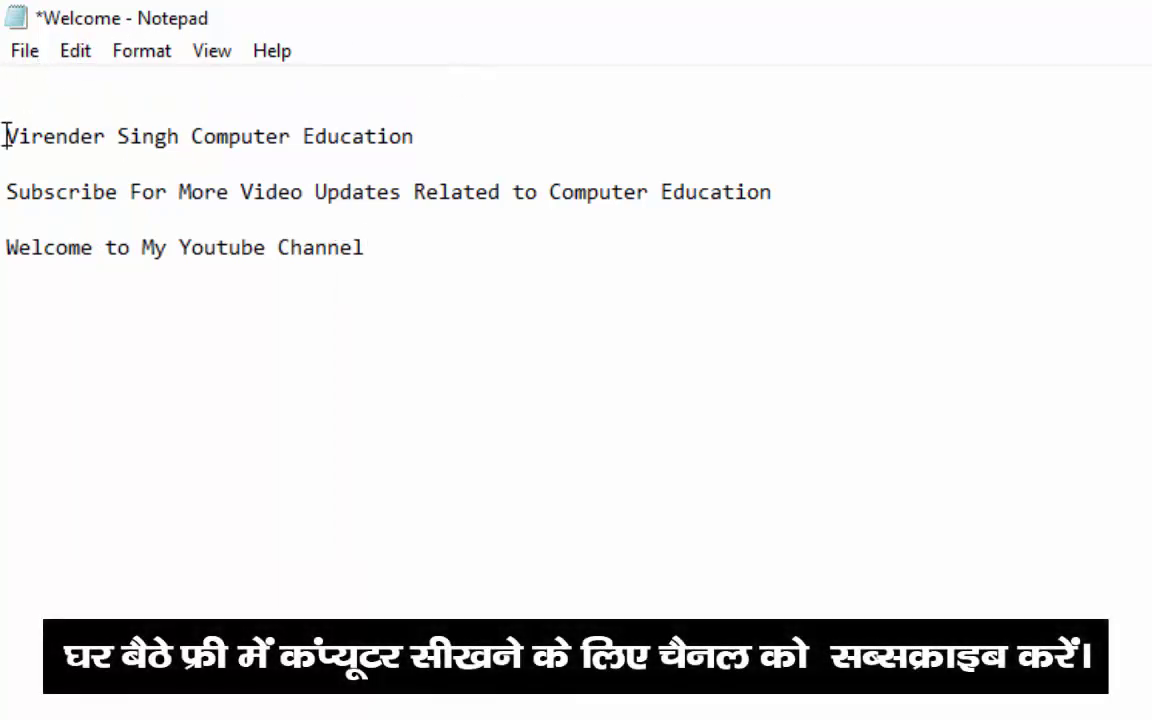
Copy the three lines of text and paste them at the end of the document, after one blank line.
left_click_drag(5, 136, 398, 355)
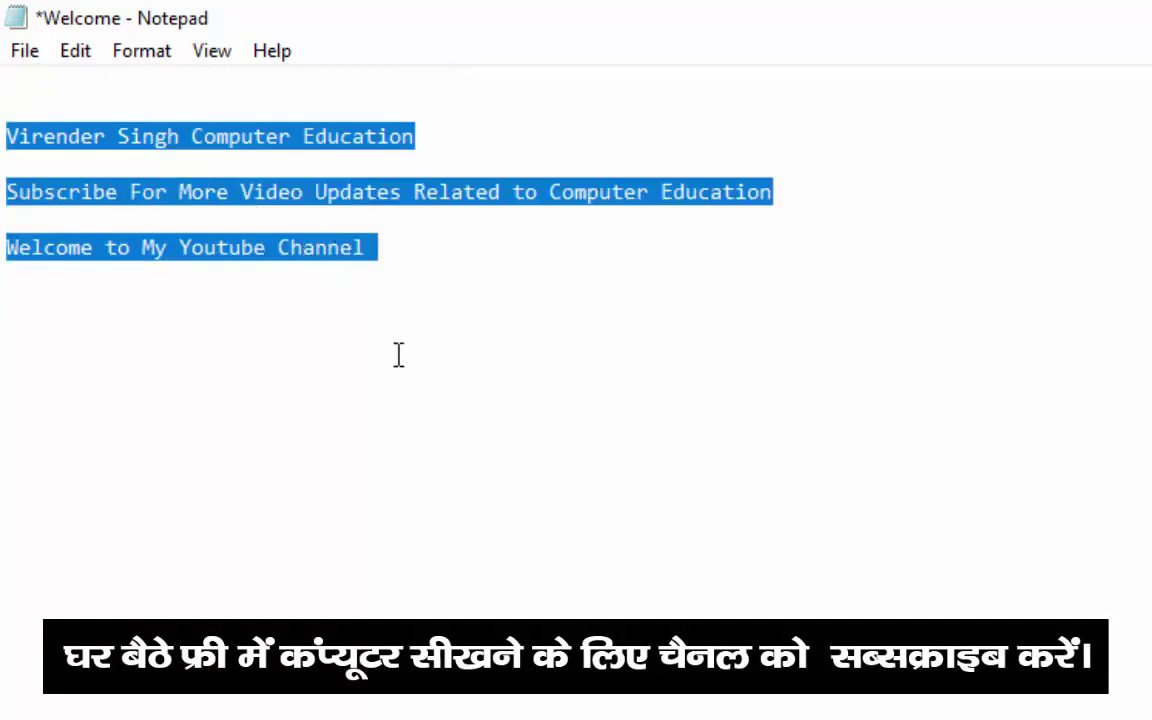
left_click(76, 51)
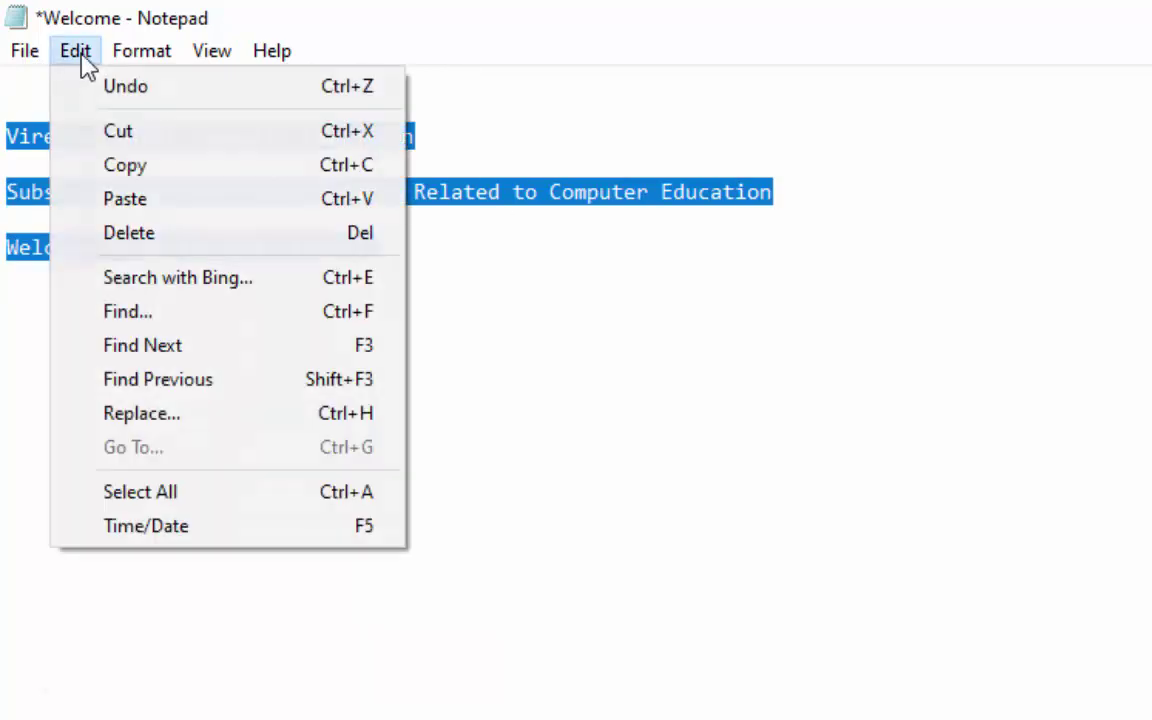
left_click(110, 168)
left_click(446, 270)
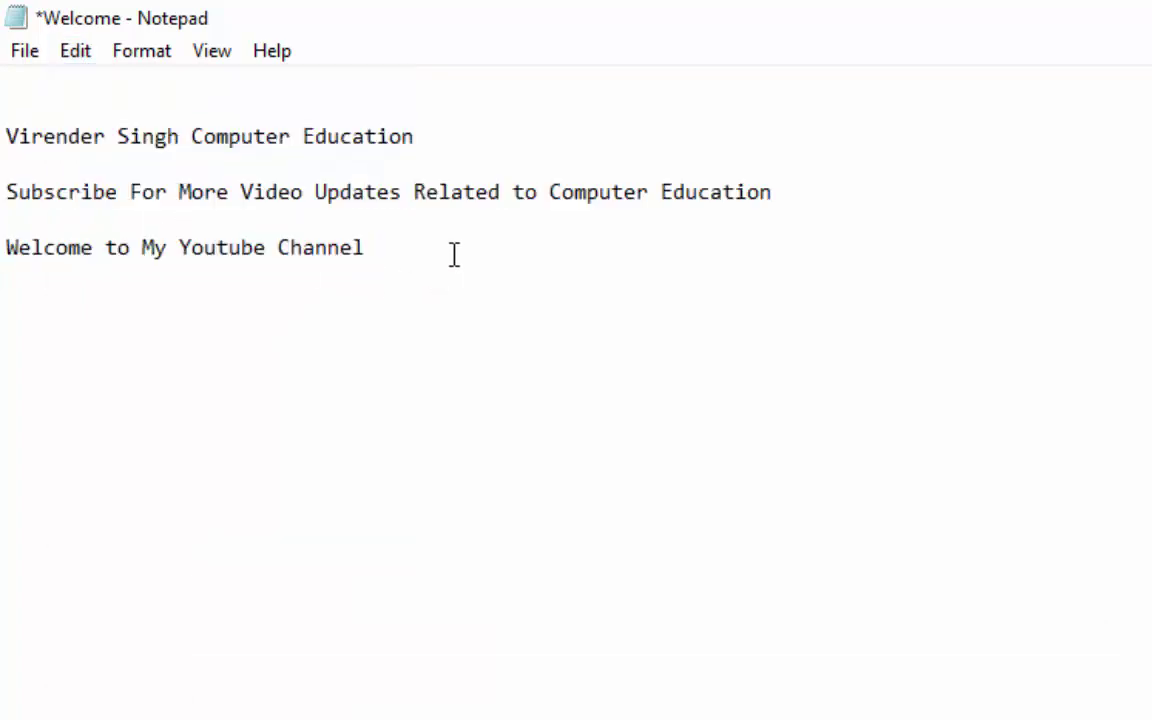
key("Return")
key("Return")
left_click(76, 50)
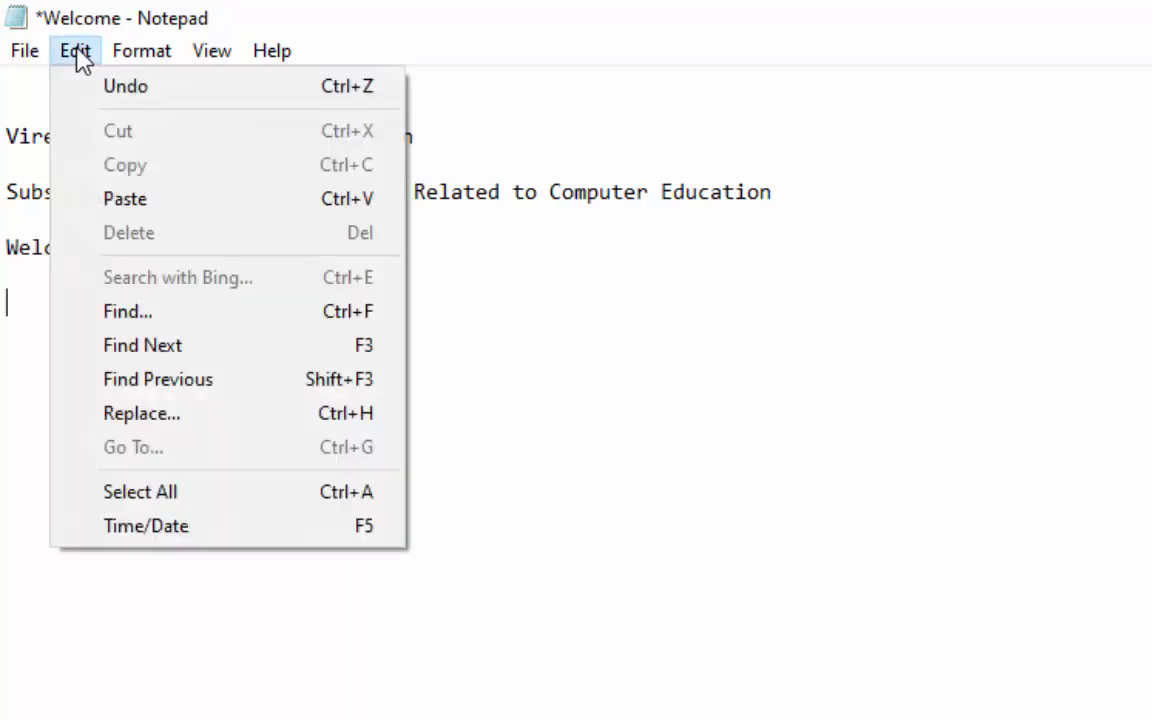
left_click(125, 200)
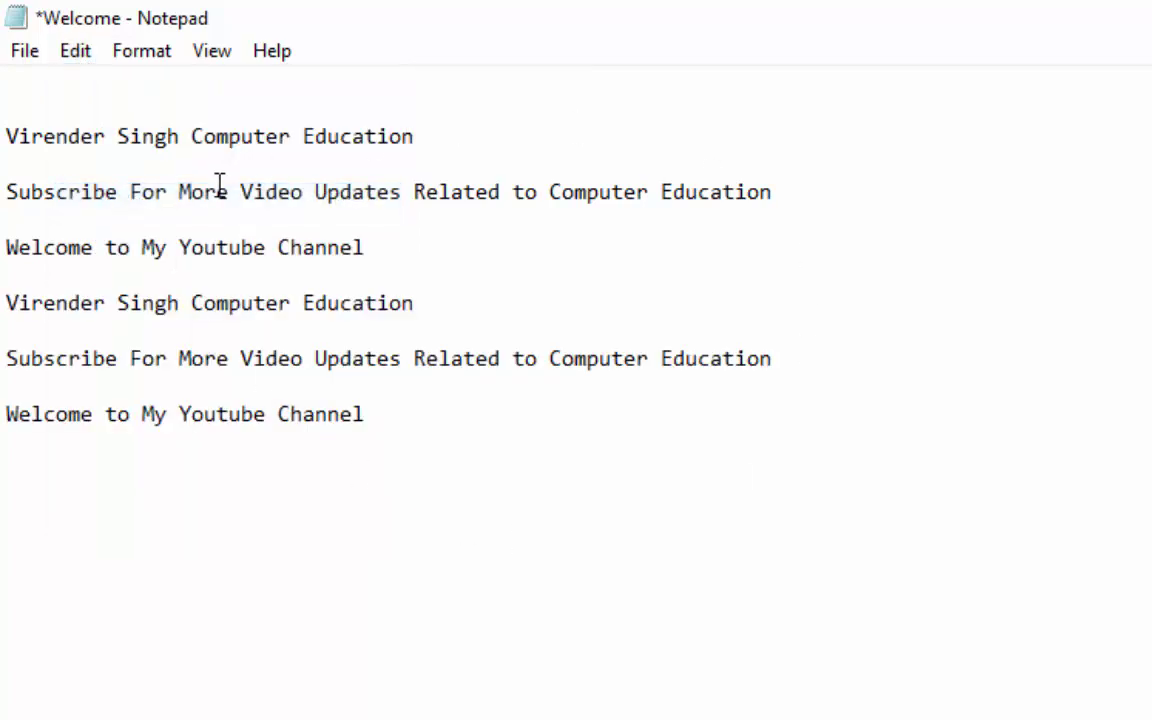
Highlight the original three lines and their pasted copy in turn to compare them.
left_click_drag(8, 148, 373, 252)
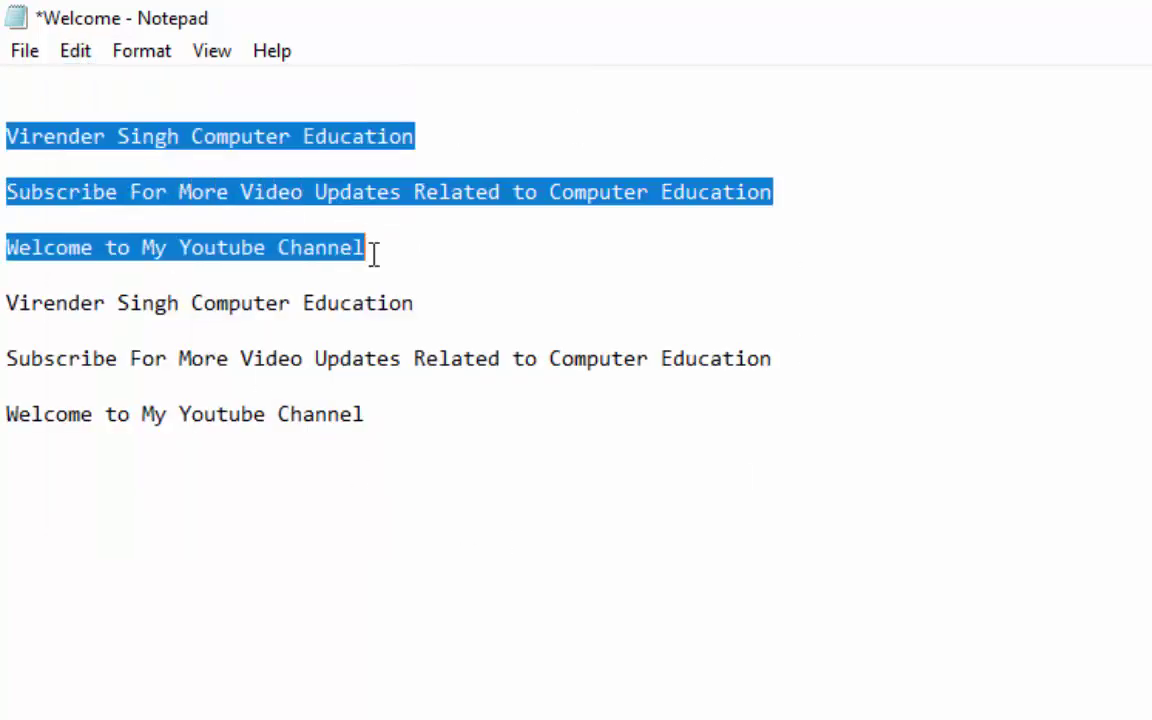
left_click(442, 324)
left_click_drag(385, 414, 4, 312)
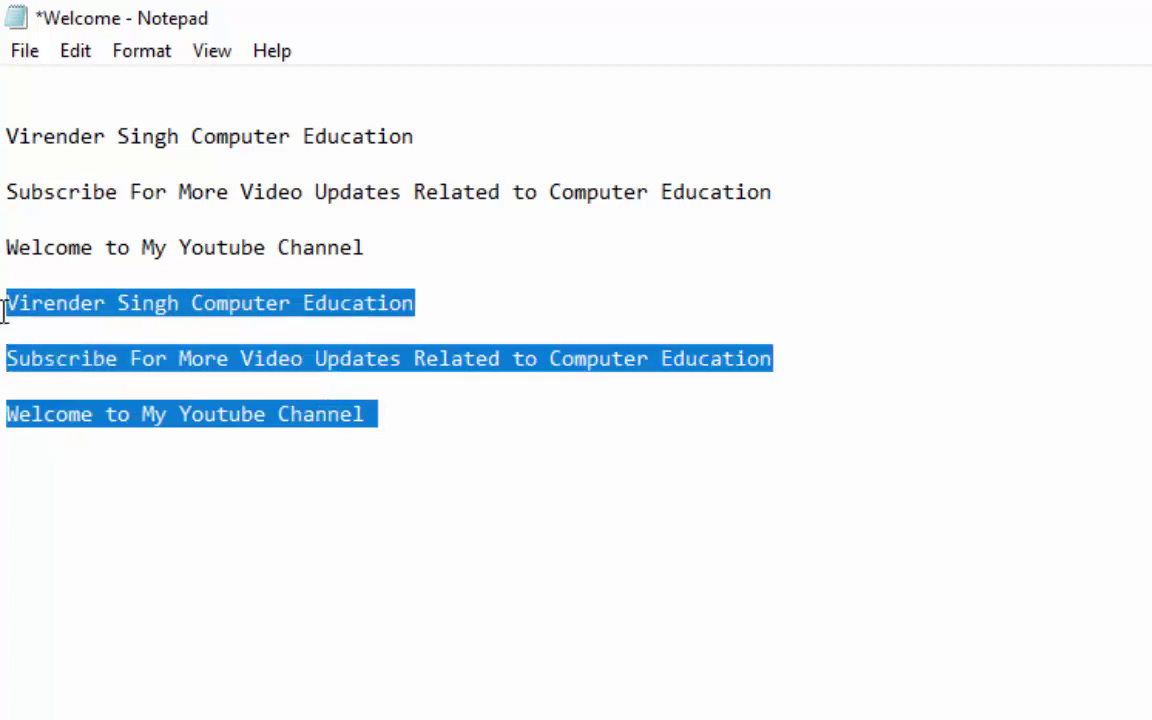
left_click(504, 455)
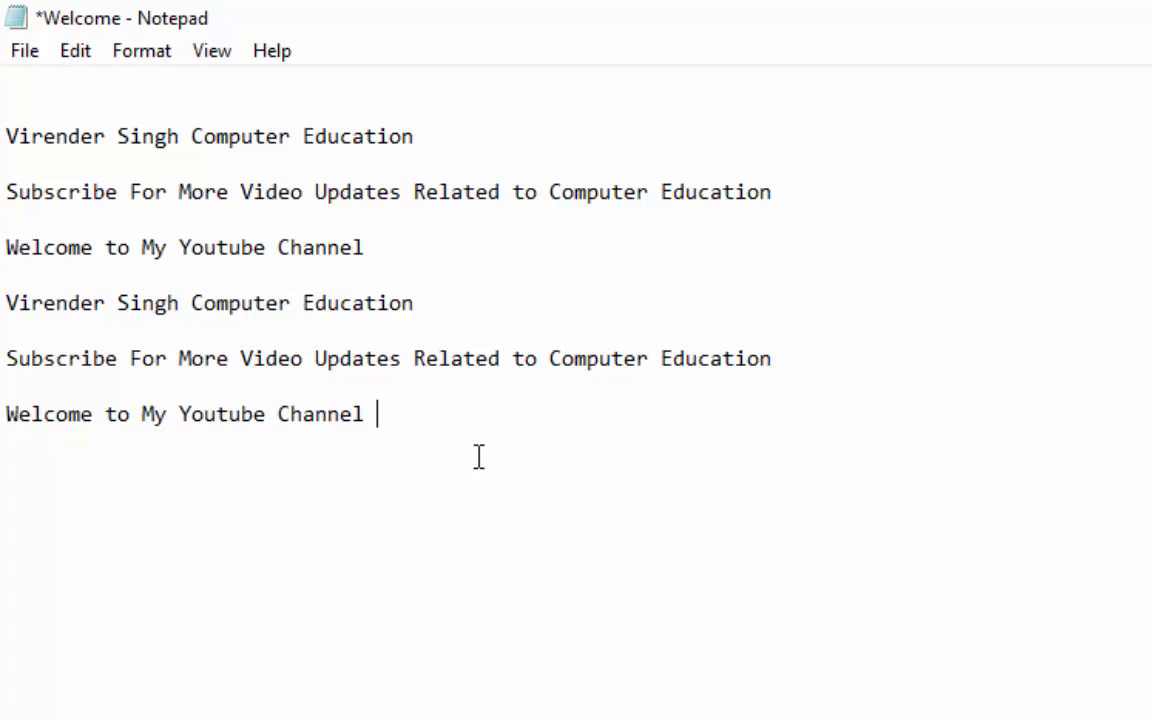
left_click(75, 54)
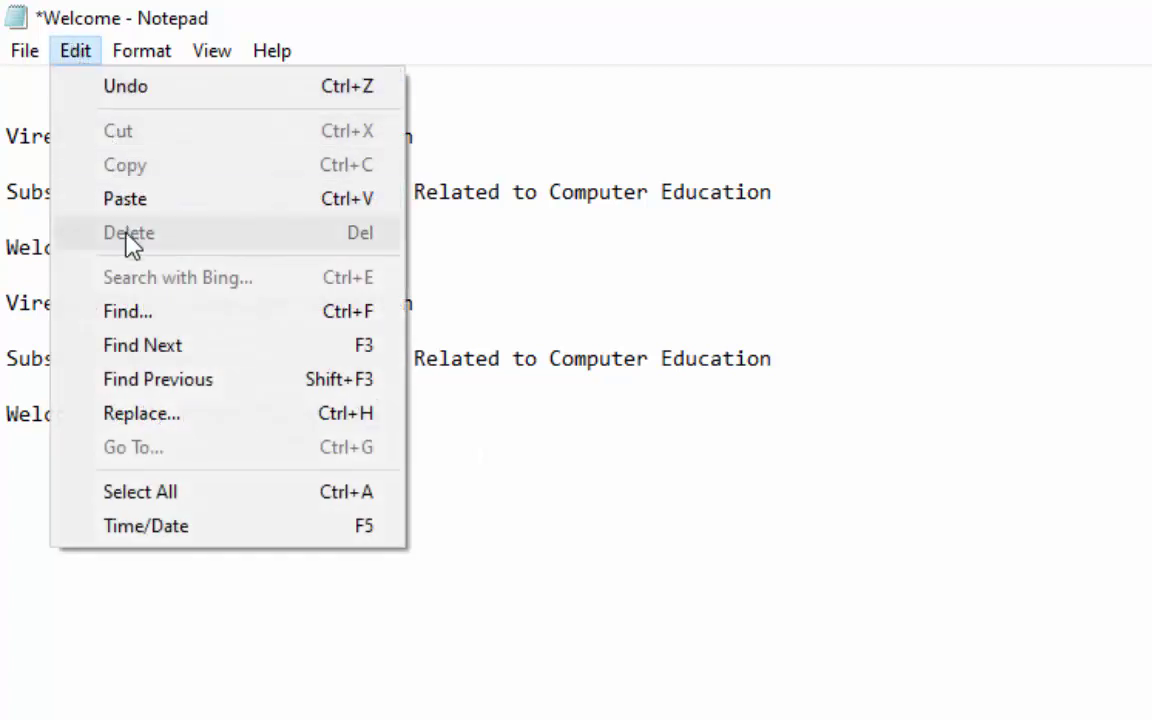
left_click(634, 293)
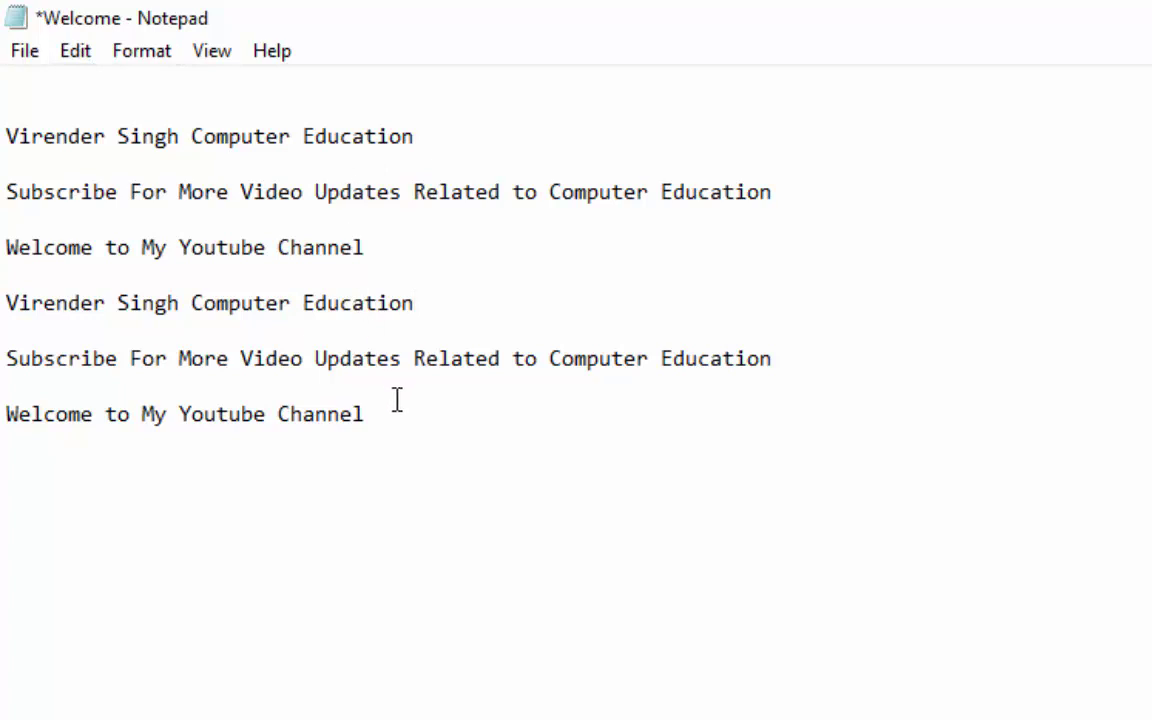
left_click_drag(376, 412, 5, 141)
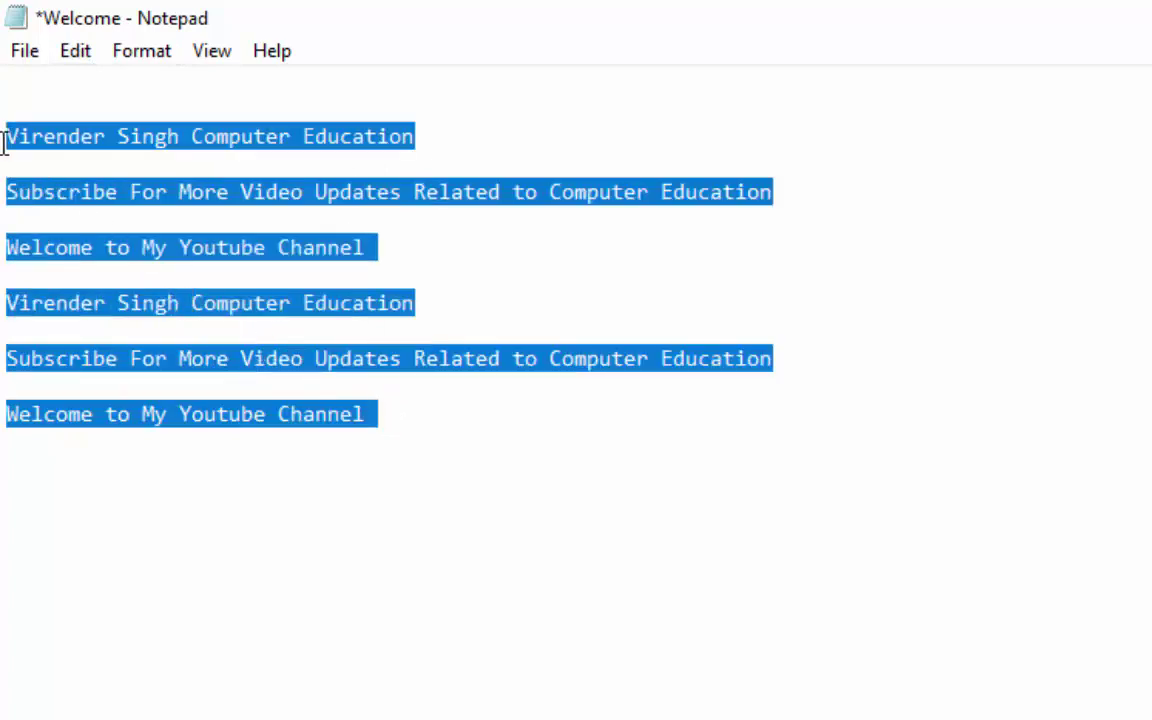
left_click(436, 124)
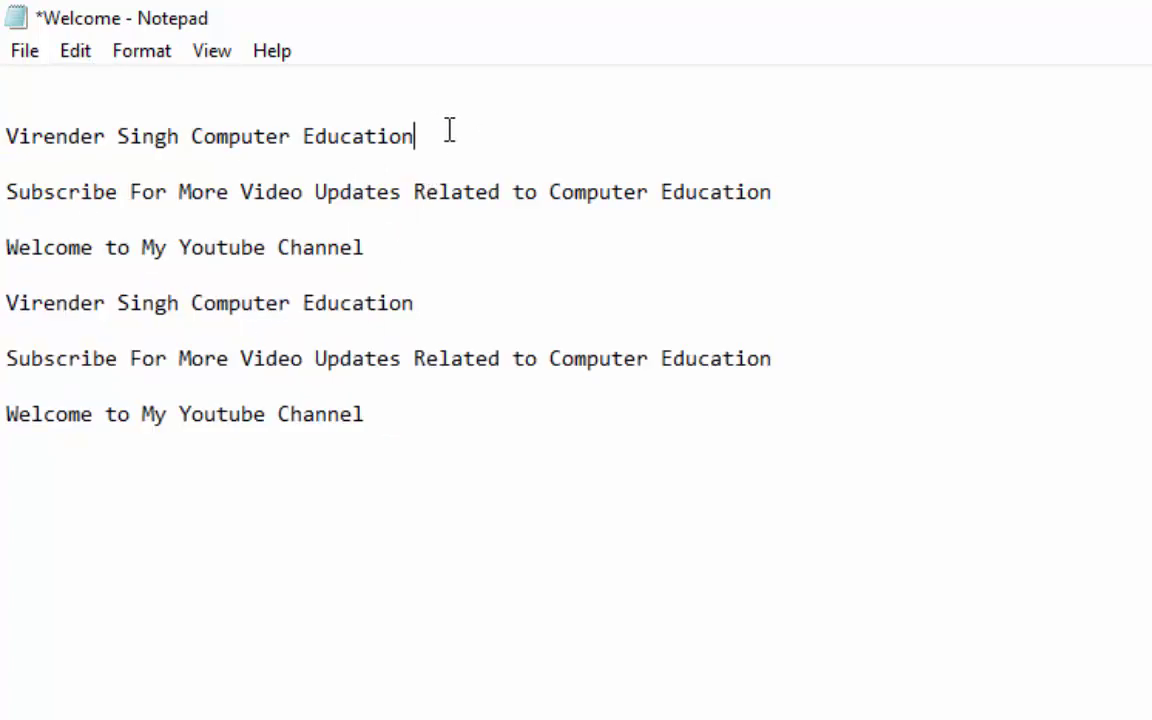
Cut the channel-name line at the beginning of the document, above the first "Subscribe For More Video Updates" line.
left_click_drag(450, 129, 5, 127)
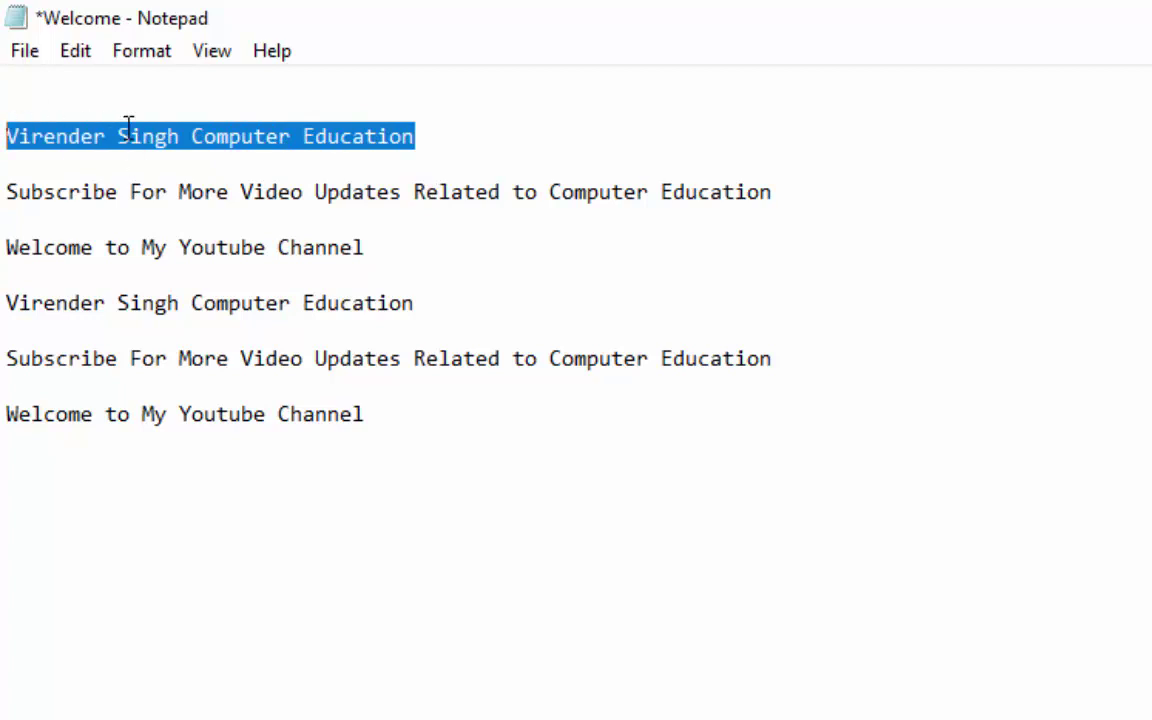
left_click(74, 60)
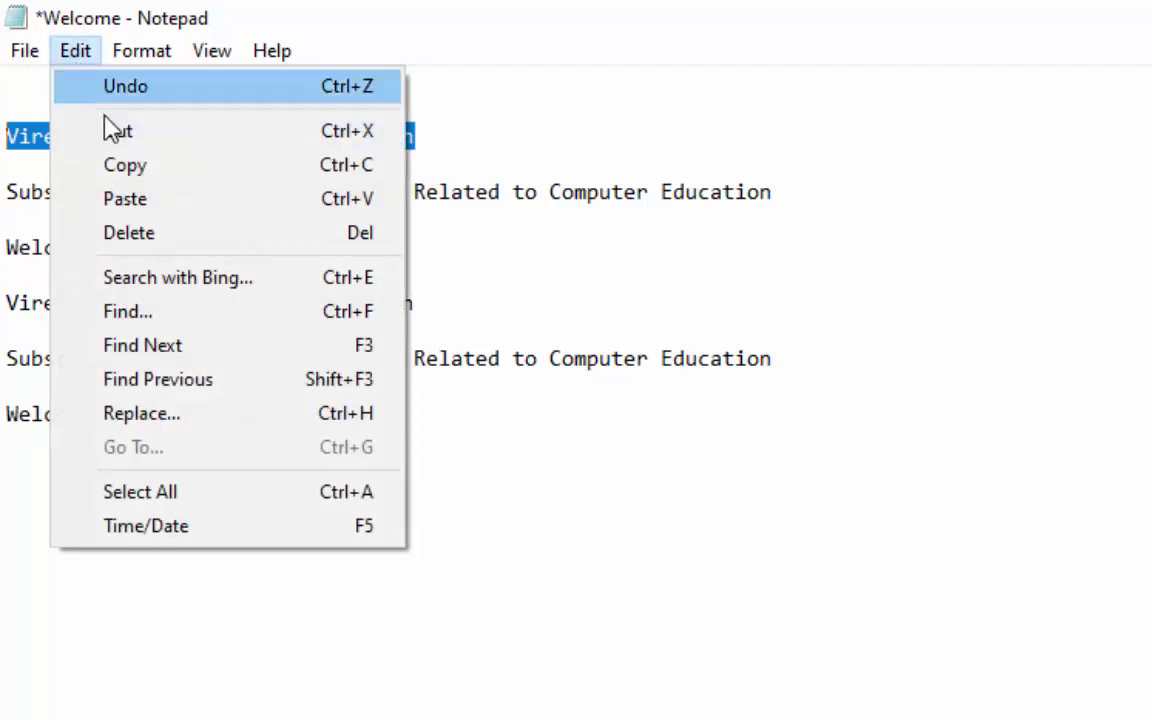
left_click(128, 135)
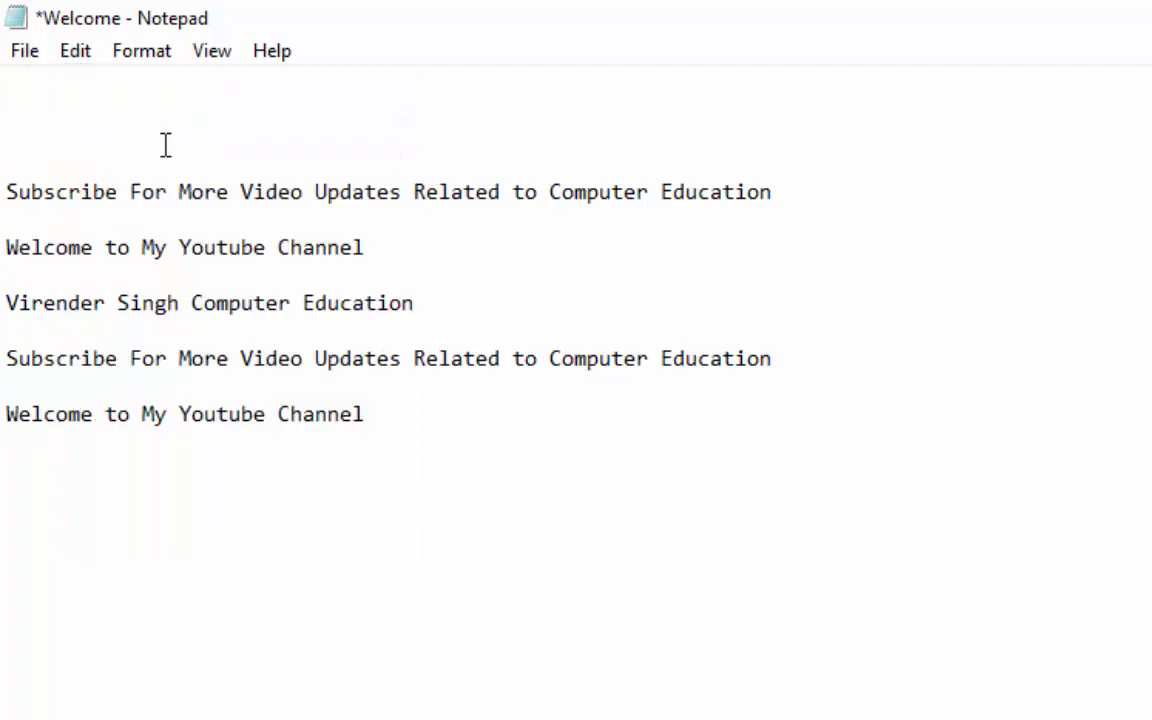
Paste the cut line three times at the end of the document, on consecutive lines after one blank line.
left_click(410, 418)
key("Return")
left_click(75, 51)
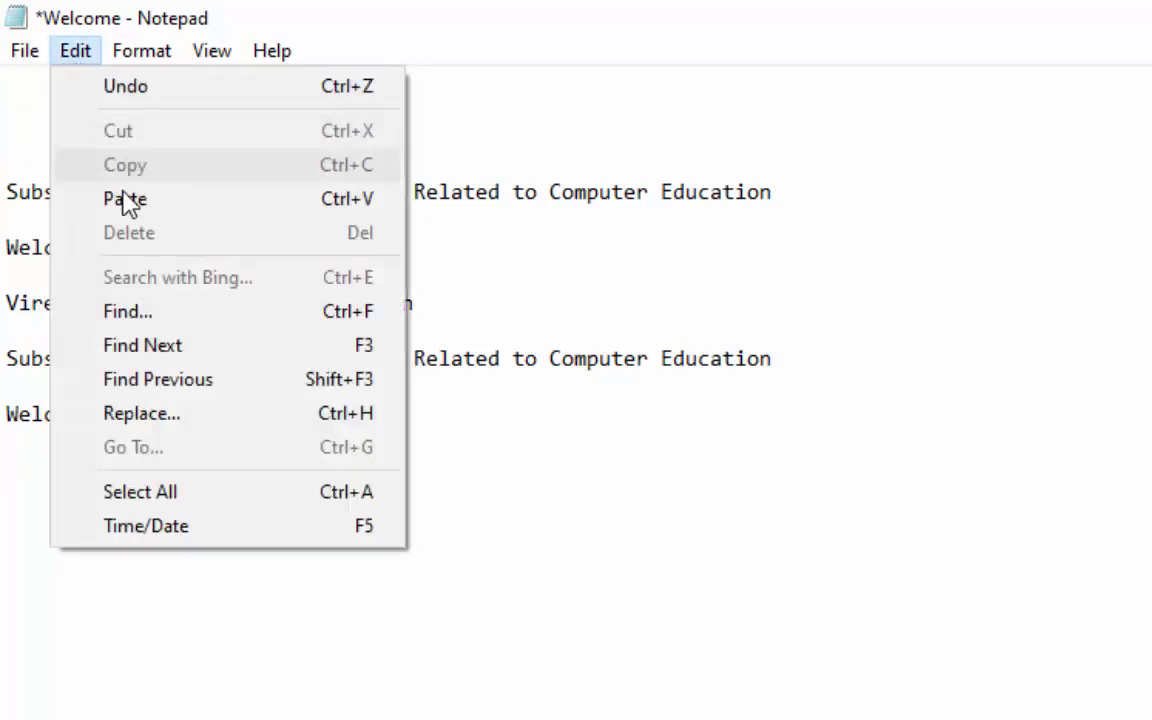
left_click(125, 200)
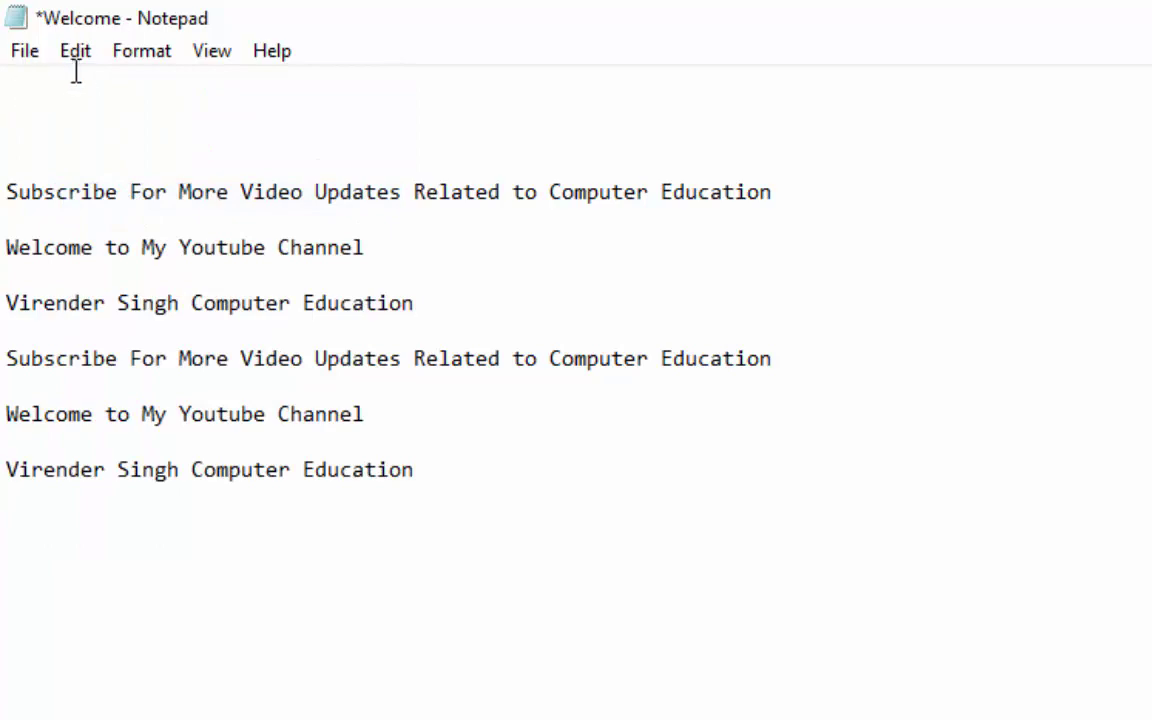
left_click(75, 51)
left_click(140, 198)
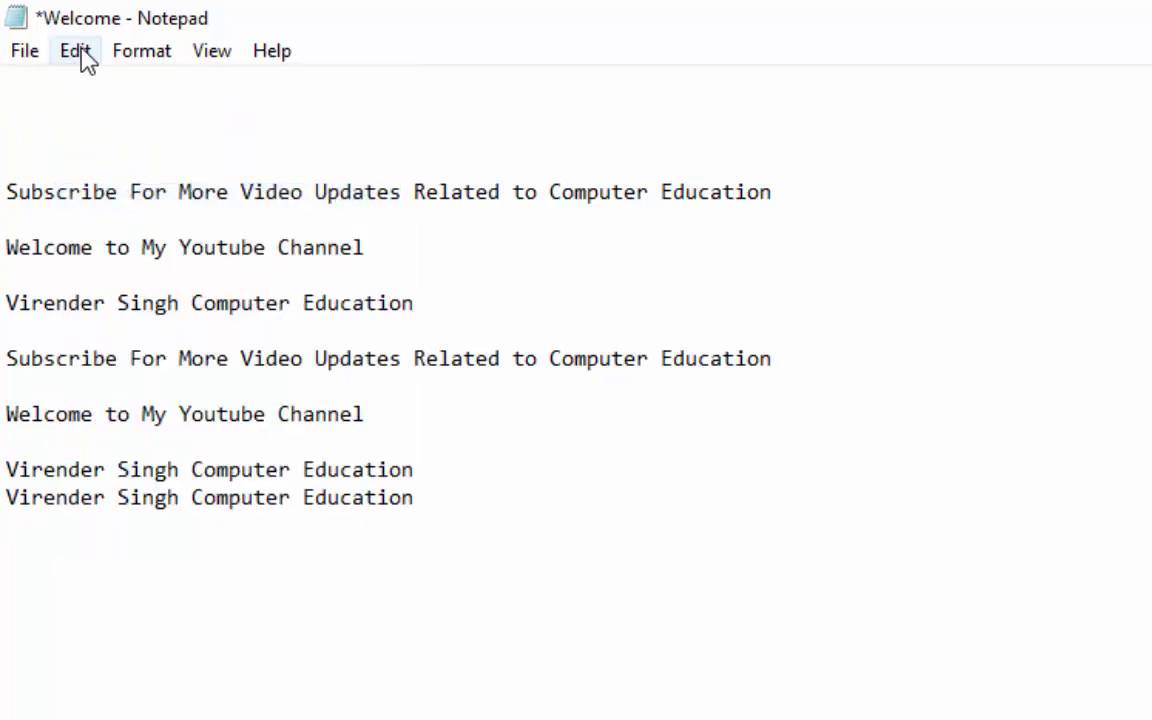
left_click(80, 51)
left_click(121, 196)
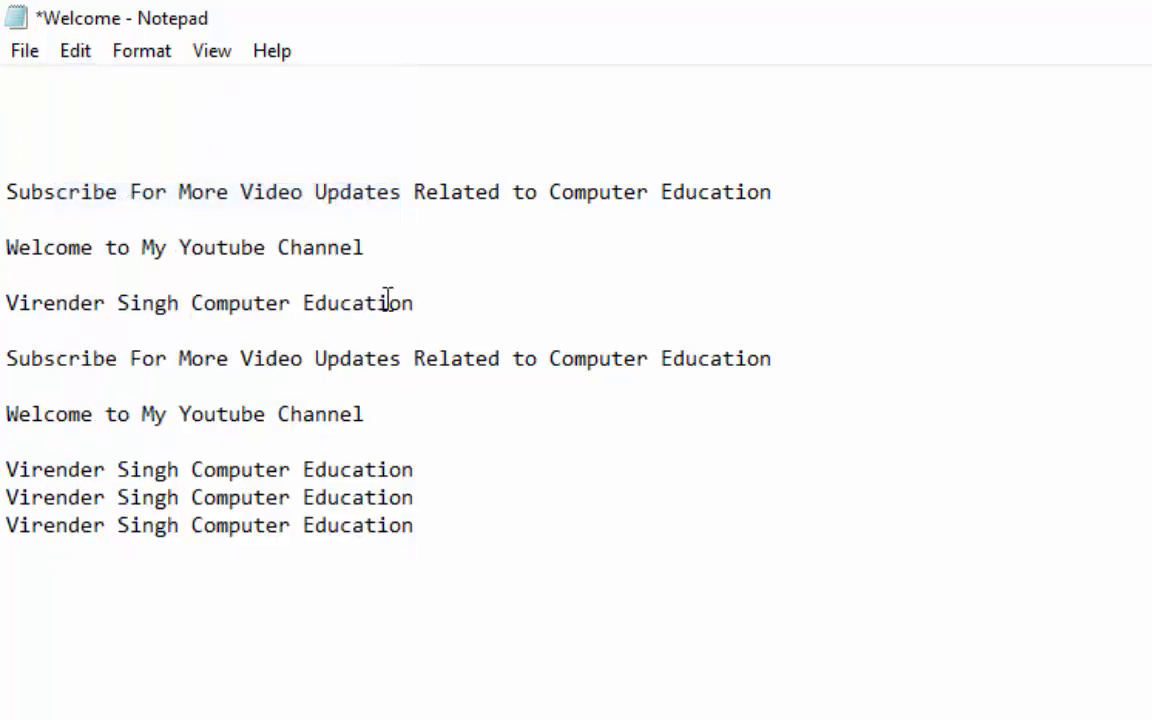
Delete the three pasted channel-name lines at the end of the document.
left_click_drag(432, 530, 5, 466)
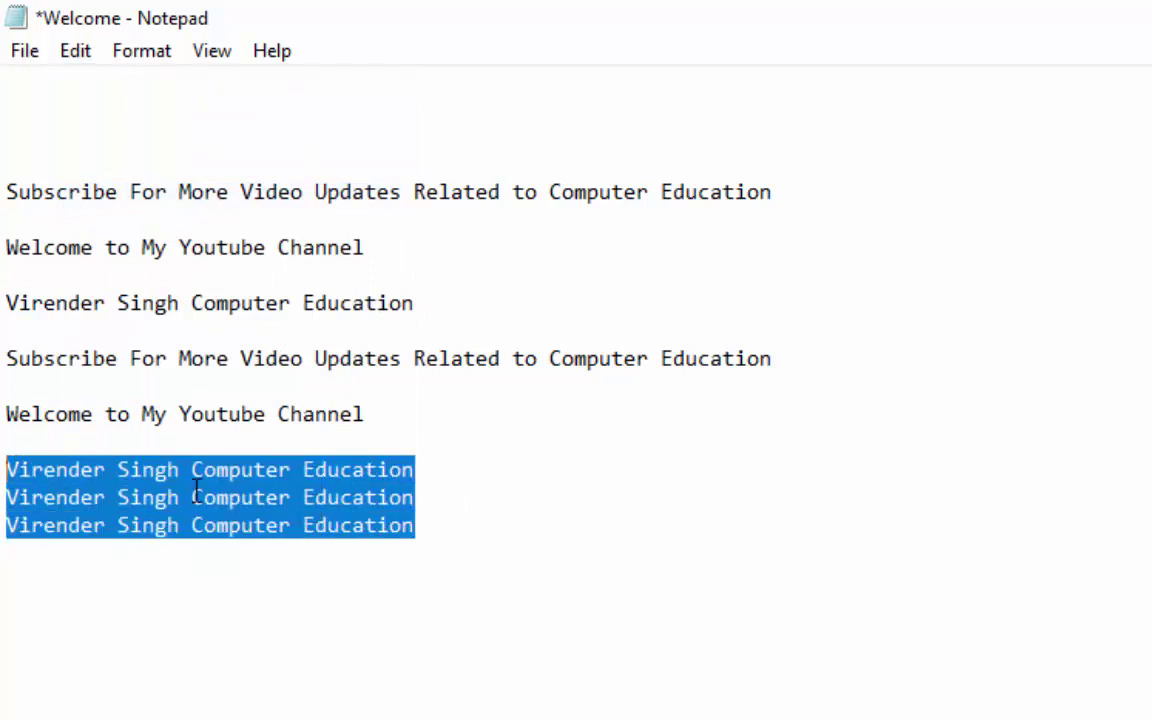
left_click(80, 51)
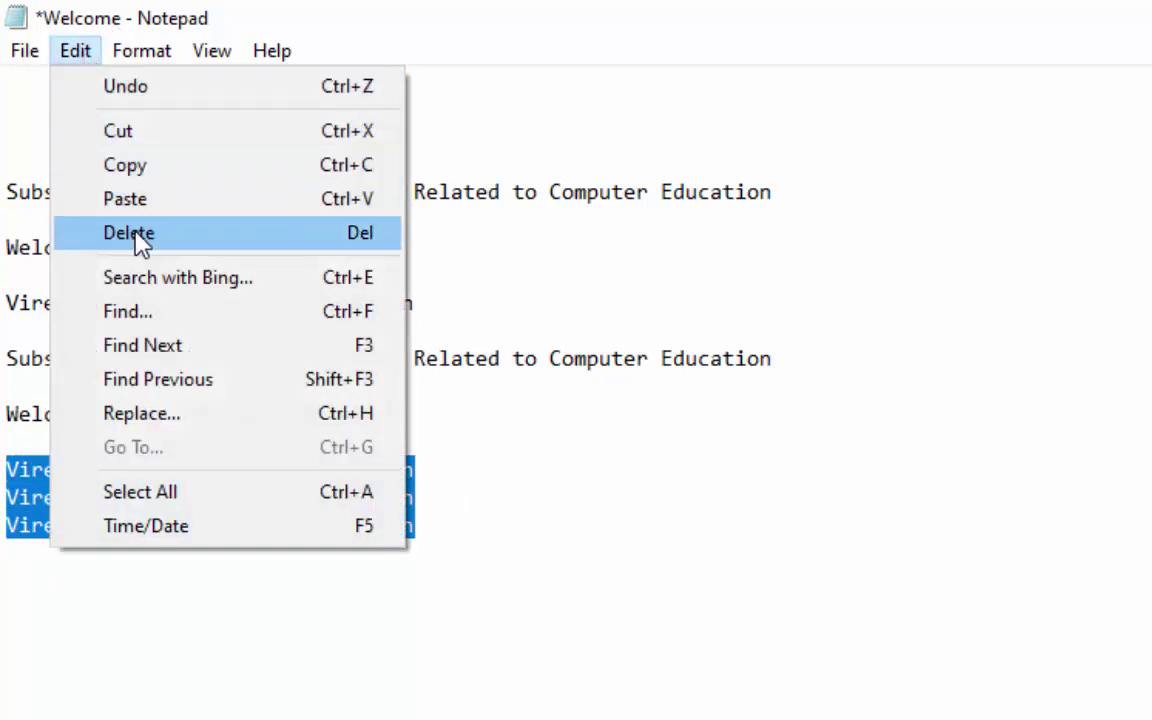
left_click(140, 243)
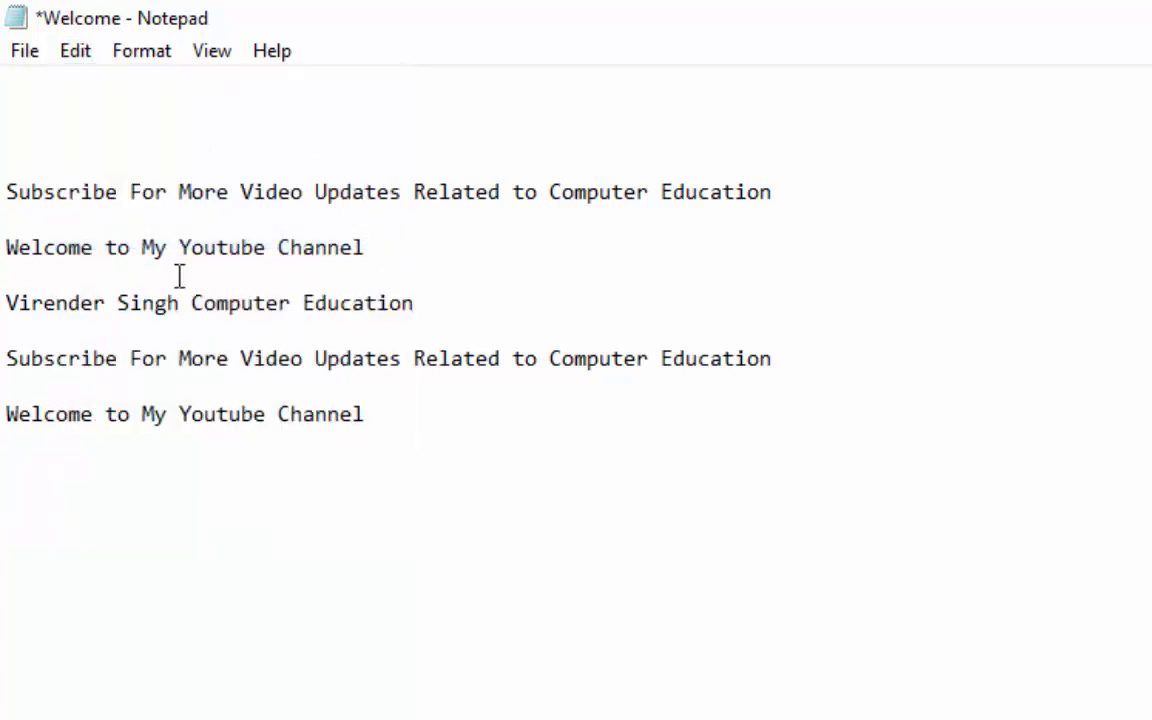
Paste the cut channel-name line on the second line of the document, above the first "Subscribe For More Video Updates" line.
left_click(70, 121)
left_click(82, 54)
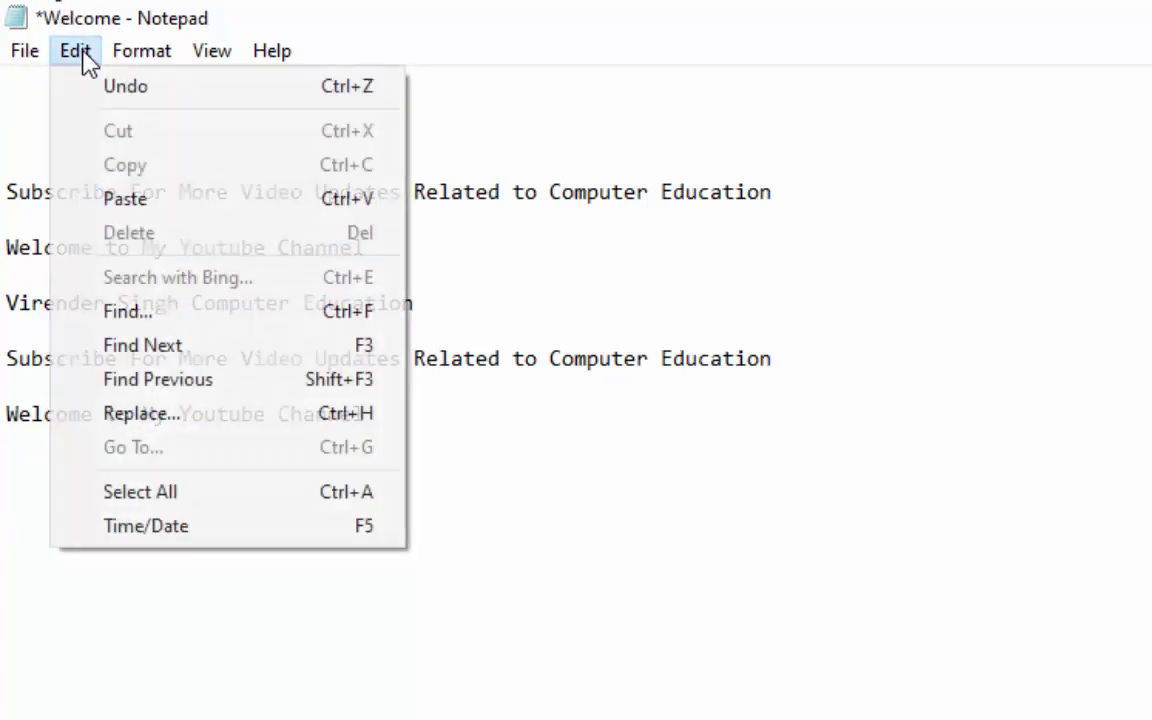
left_click(118, 198)
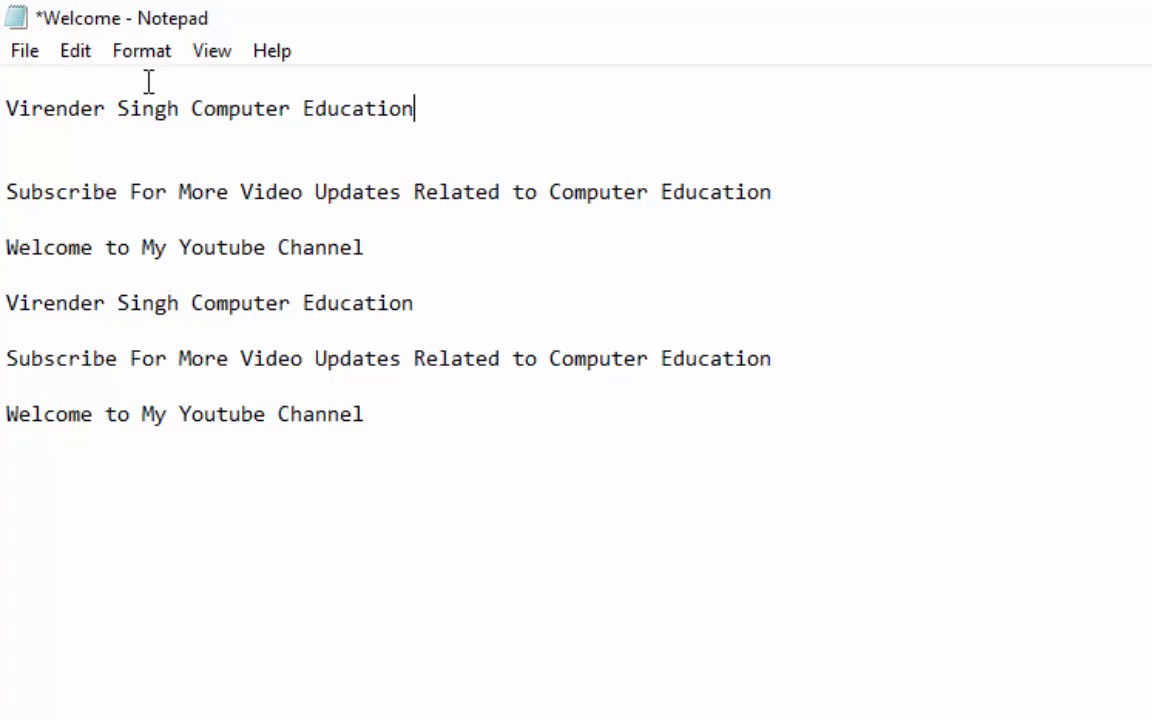
Search downward with Find for the first name in the channel-name line, starting after the first "Welcome to My Youtube Channel".
left_click(70, 53)
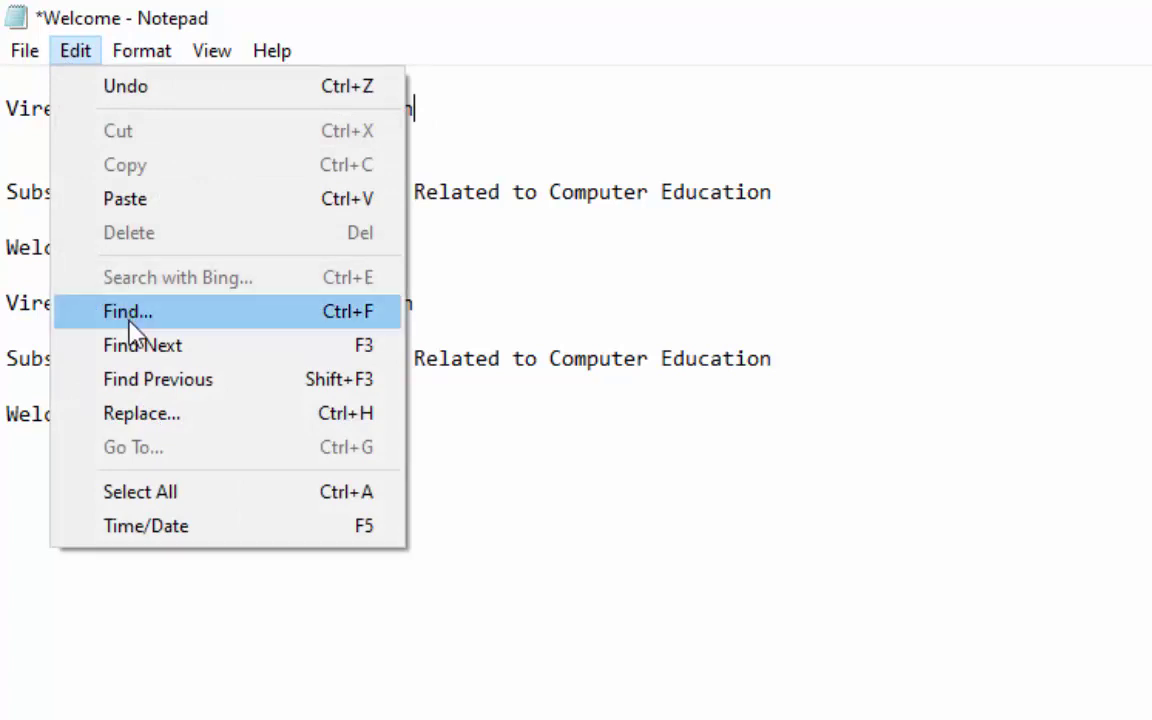
left_click(548, 257)
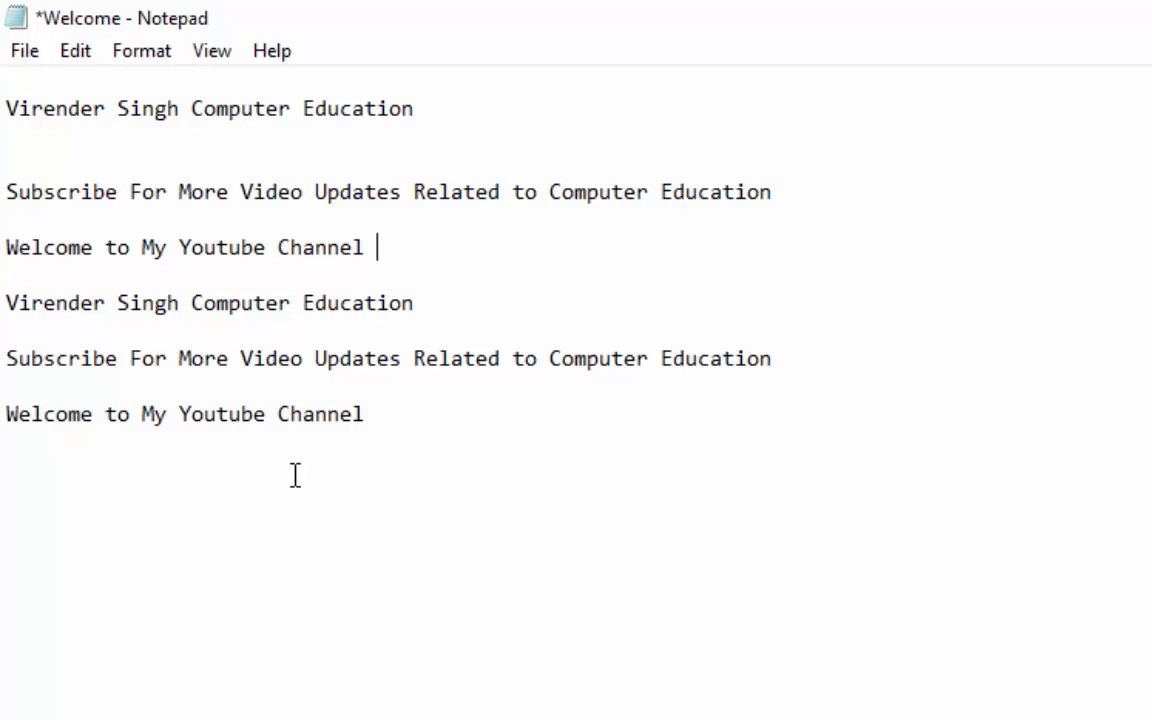
left_click(76, 52)
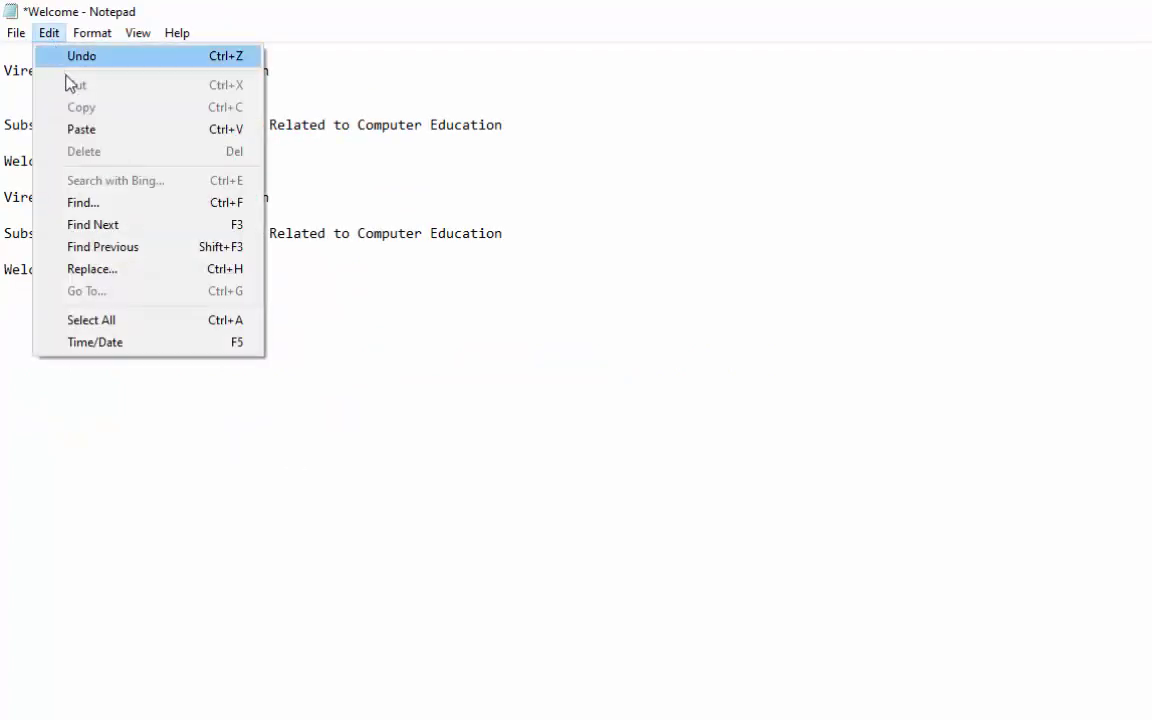
left_click(110, 206)
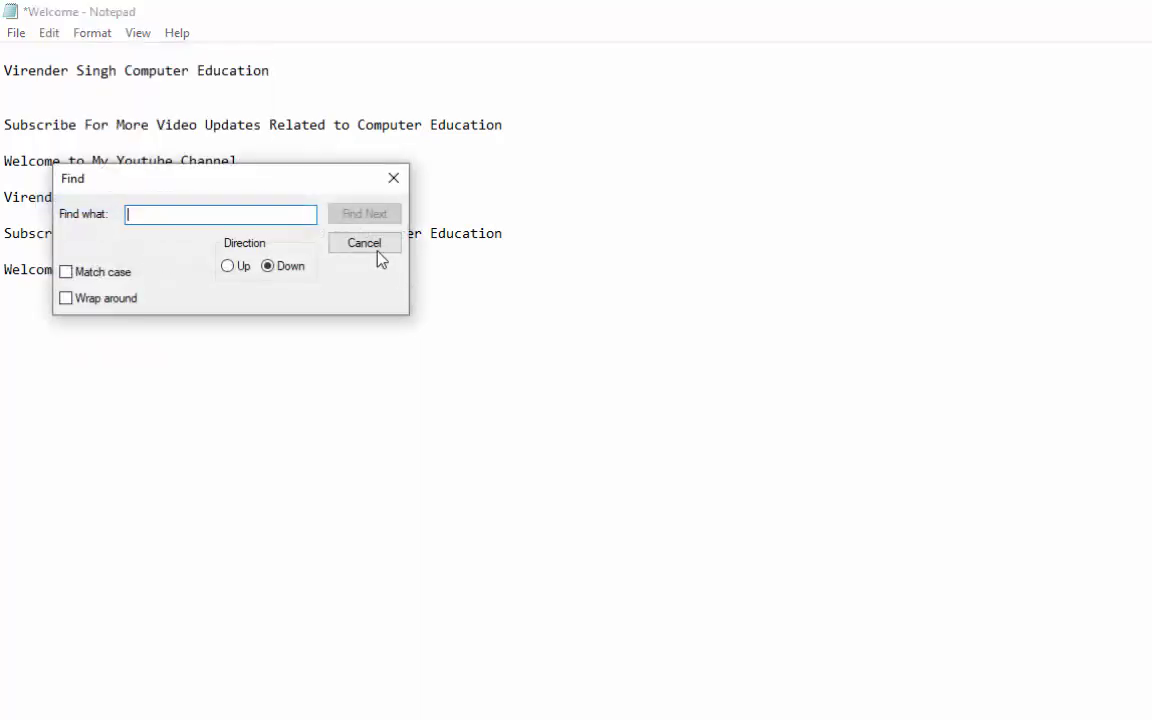
left_click_drag(275, 183, 887, 166)
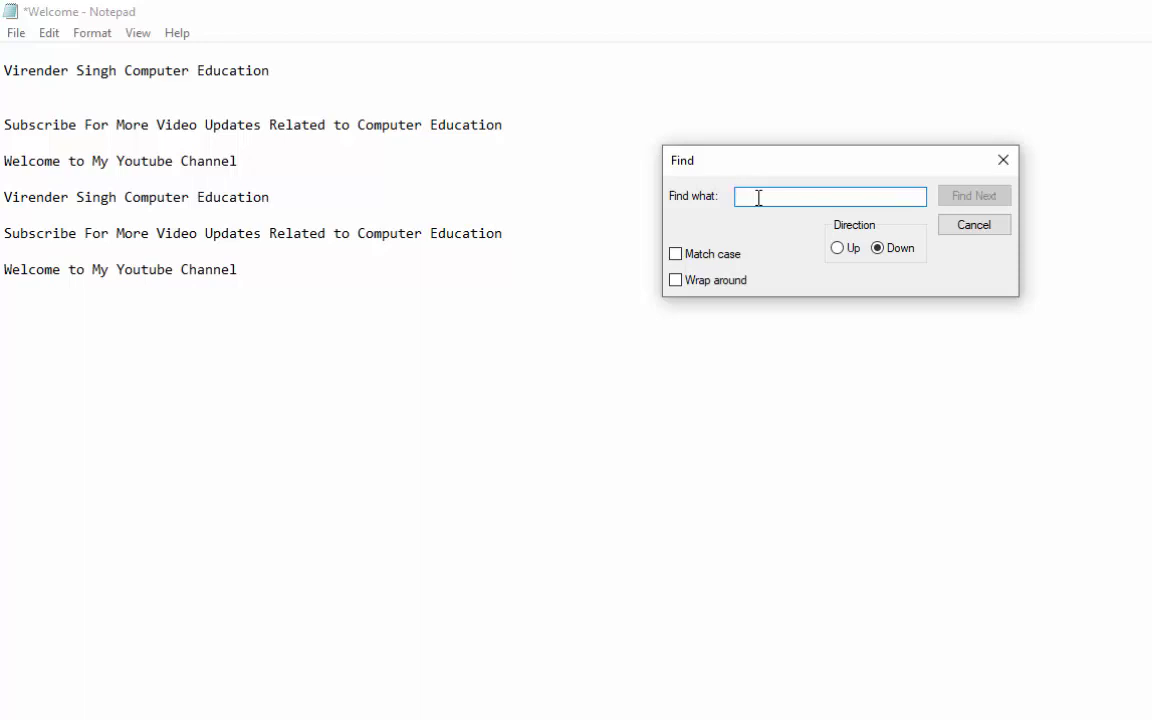
type("Viren")
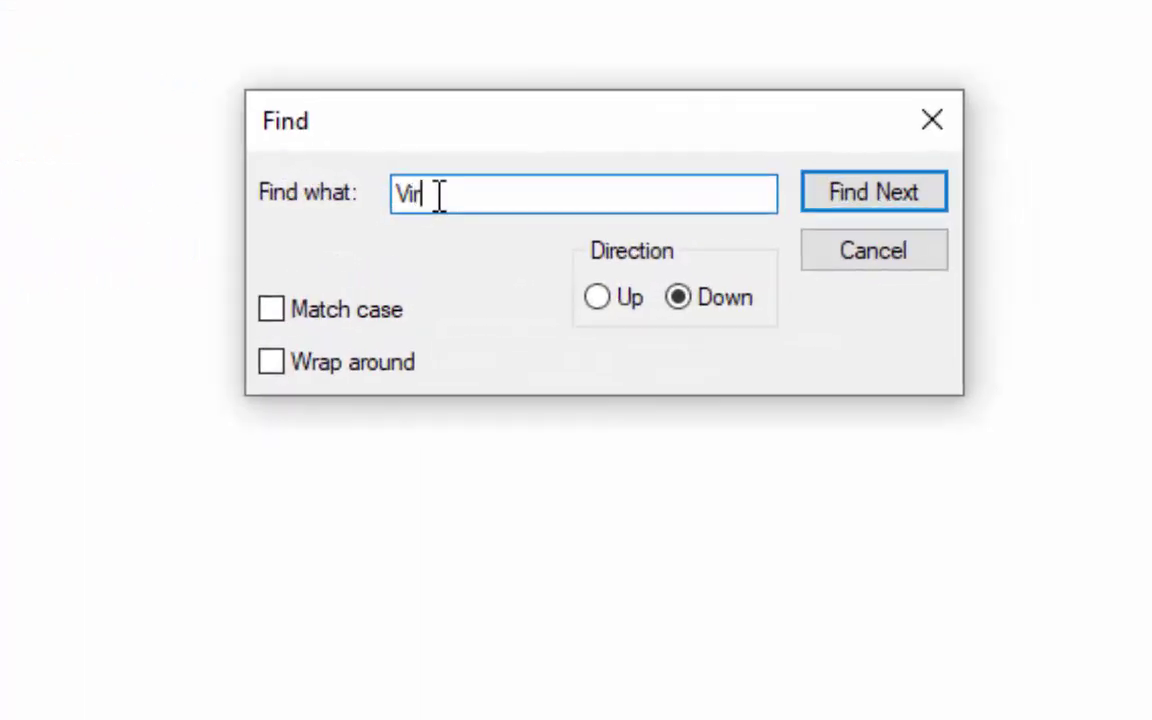
type("der")
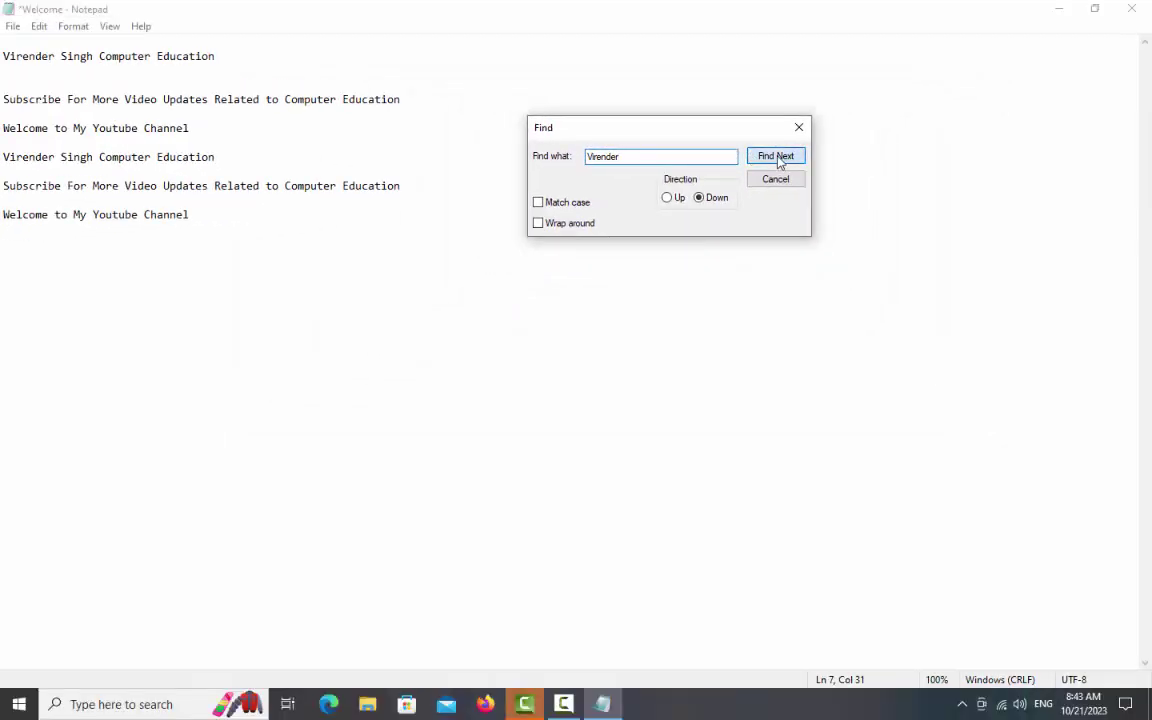
left_click(779, 159)
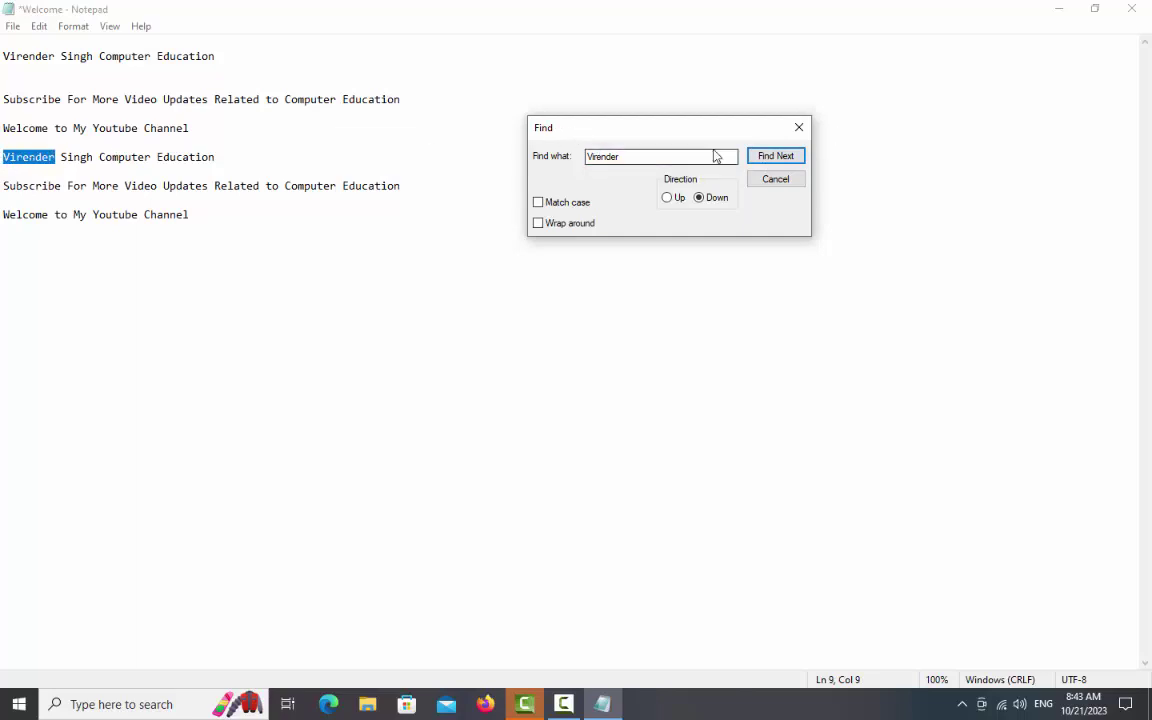
left_click(777, 160)
left_click(622, 409)
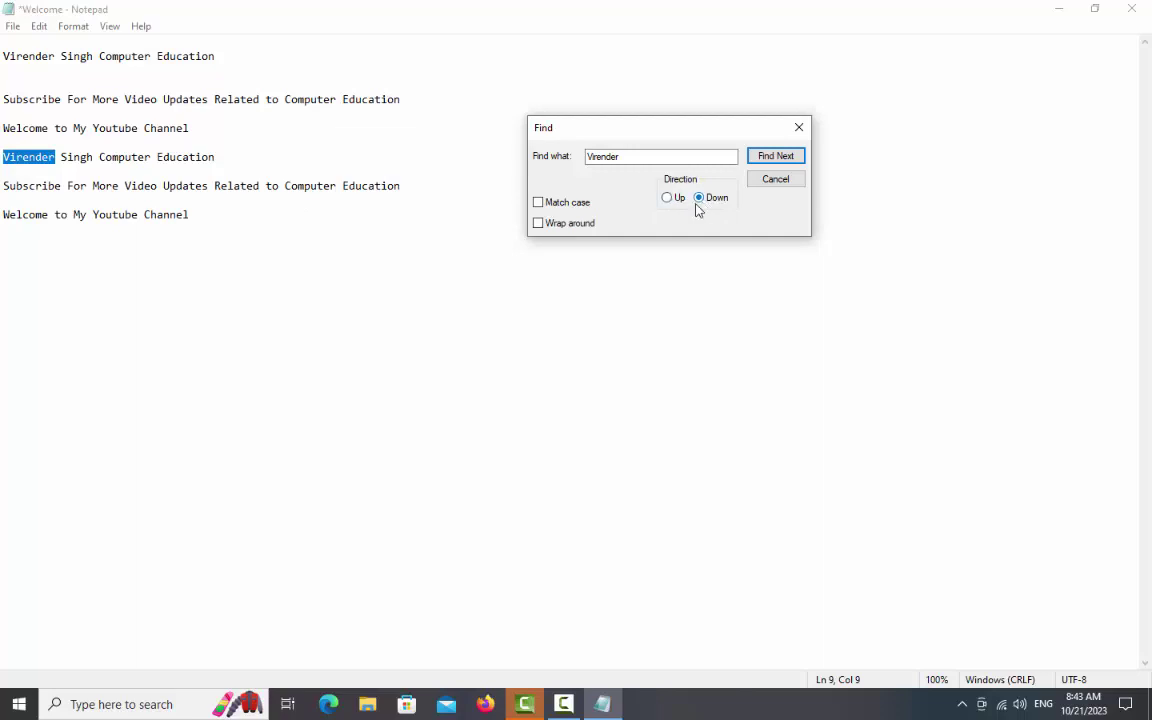
Repeat the search for the same name in the Up direction until no further match, and close Find.
left_click(667, 199)
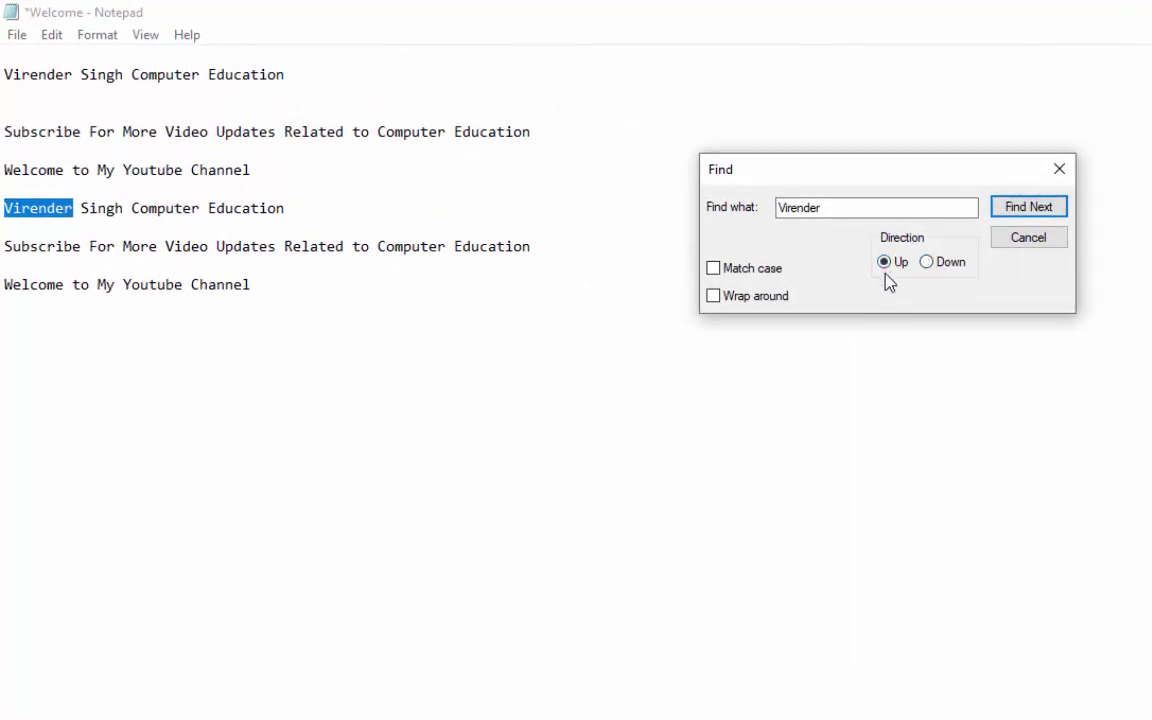
left_click(1012, 216)
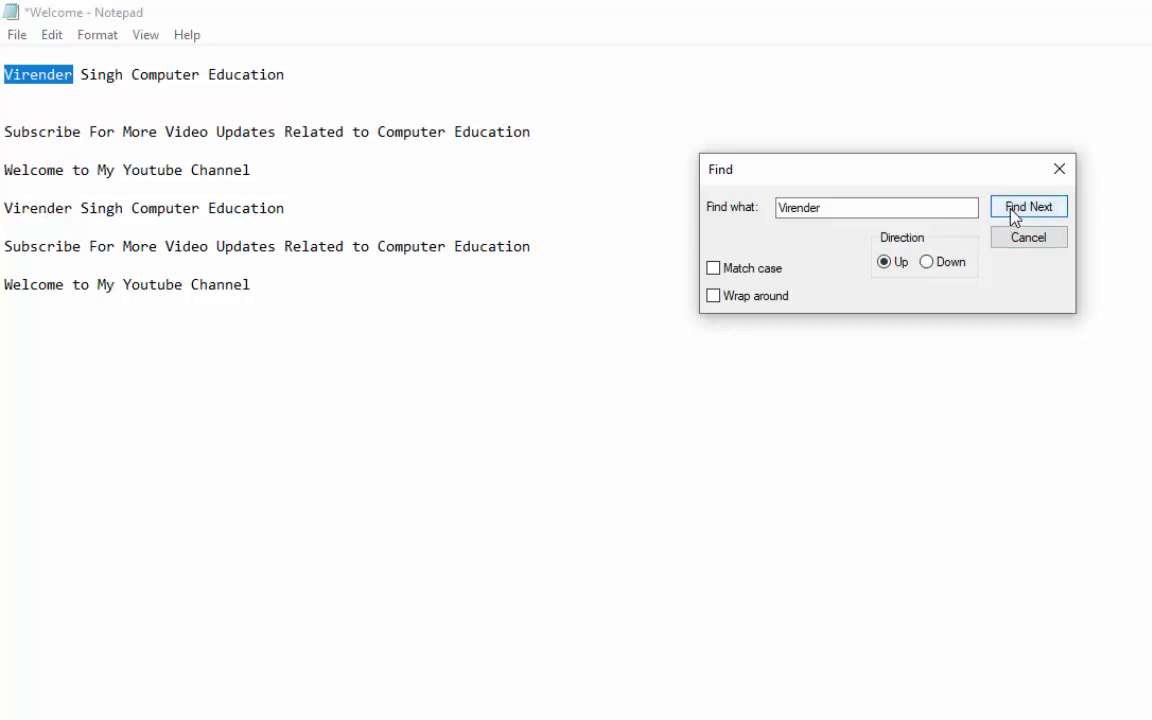
left_click(1012, 216)
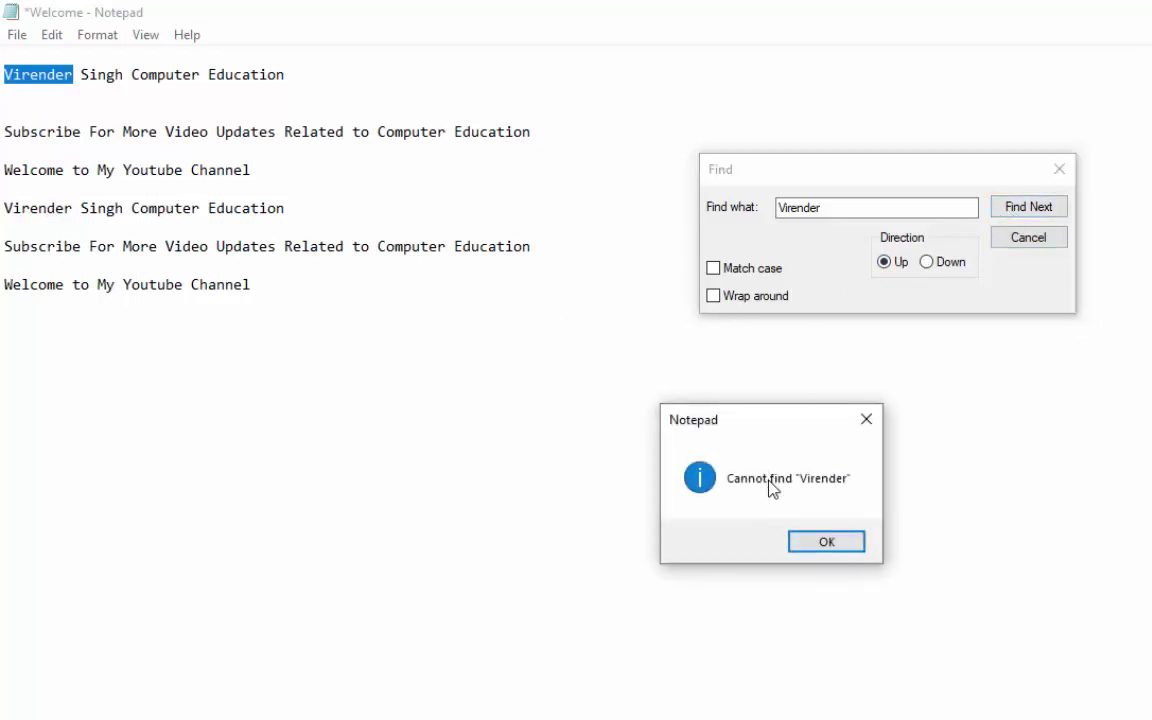
left_click(853, 551)
left_click(1028, 243)
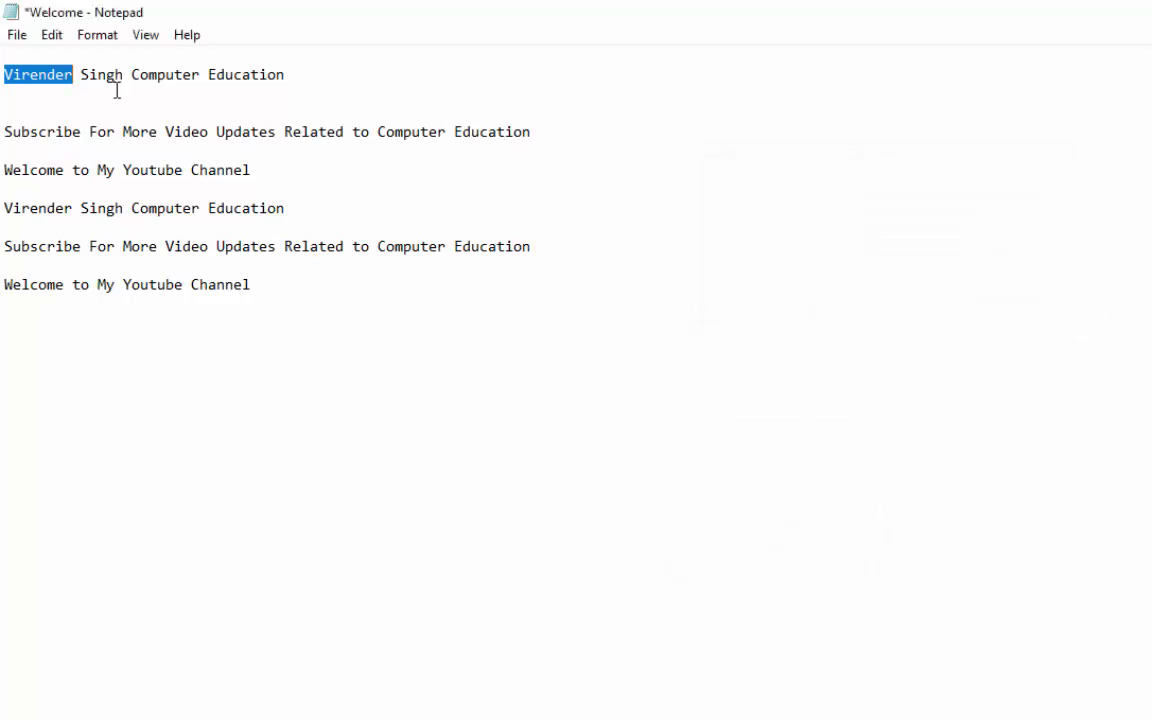
Use Find Previous to jump to the preceding occurrence of the searched name.
left_click(51, 35)
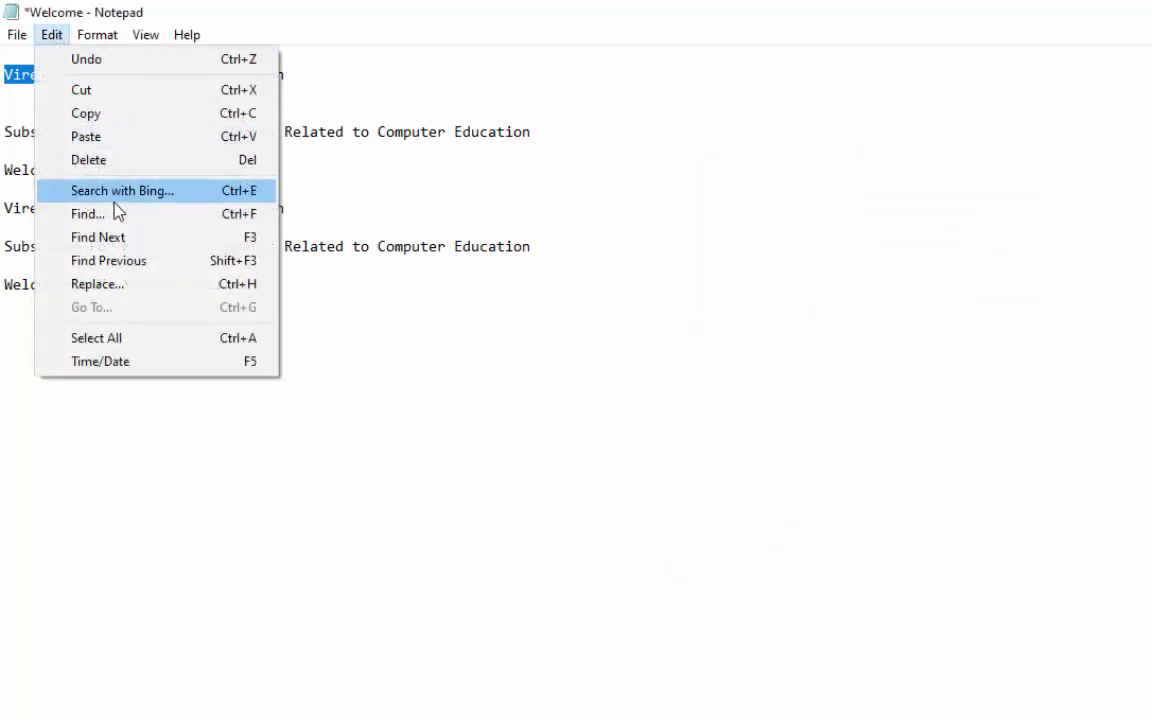
left_click(118, 260)
left_click(55, 36)
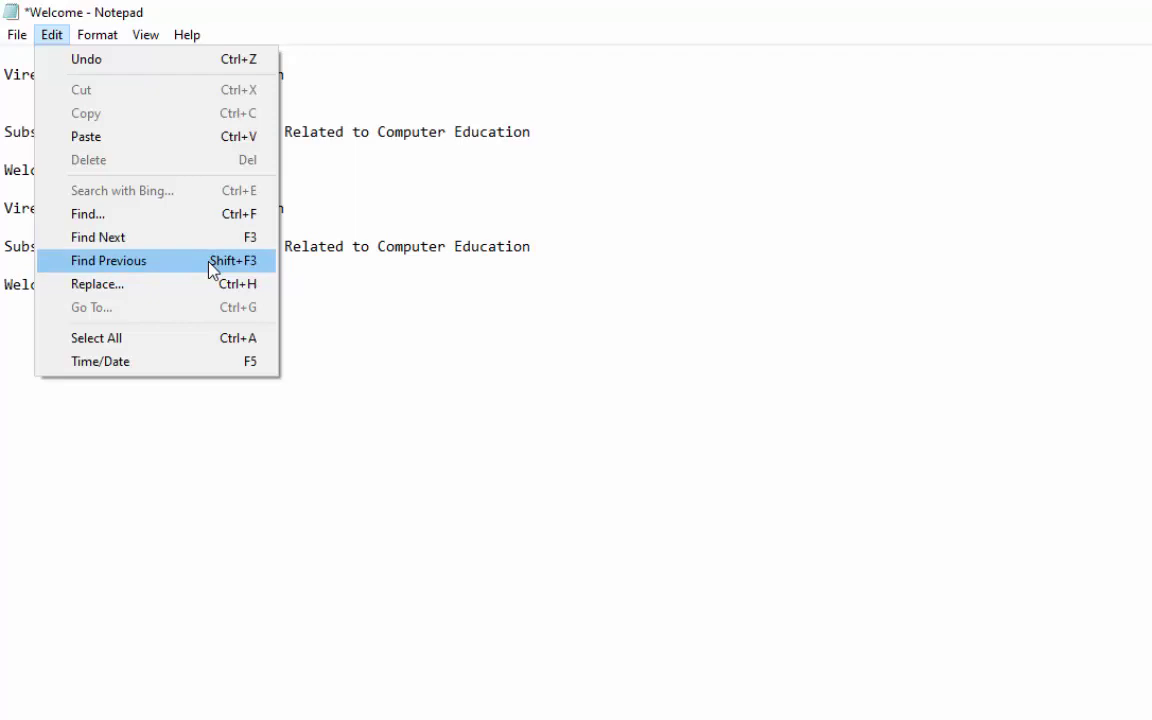
left_click(246, 264)
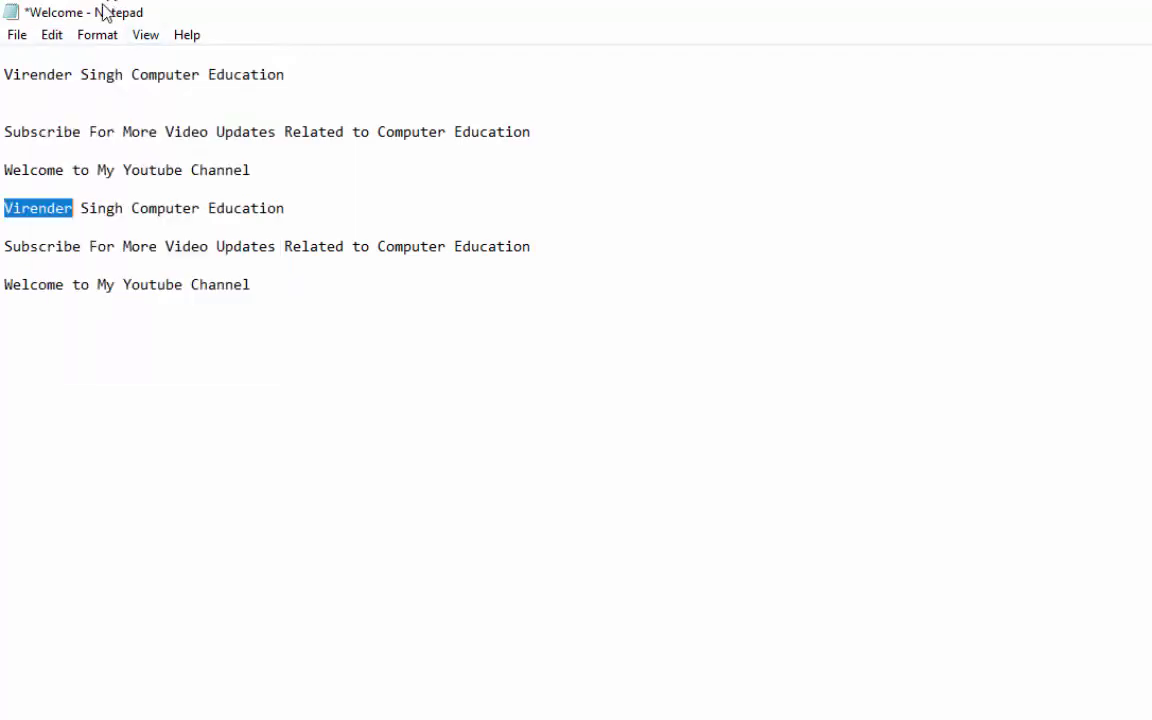
Replace the highlighted first name in the lower channel-name line with "VS" using Replace.
left_click(55, 36)
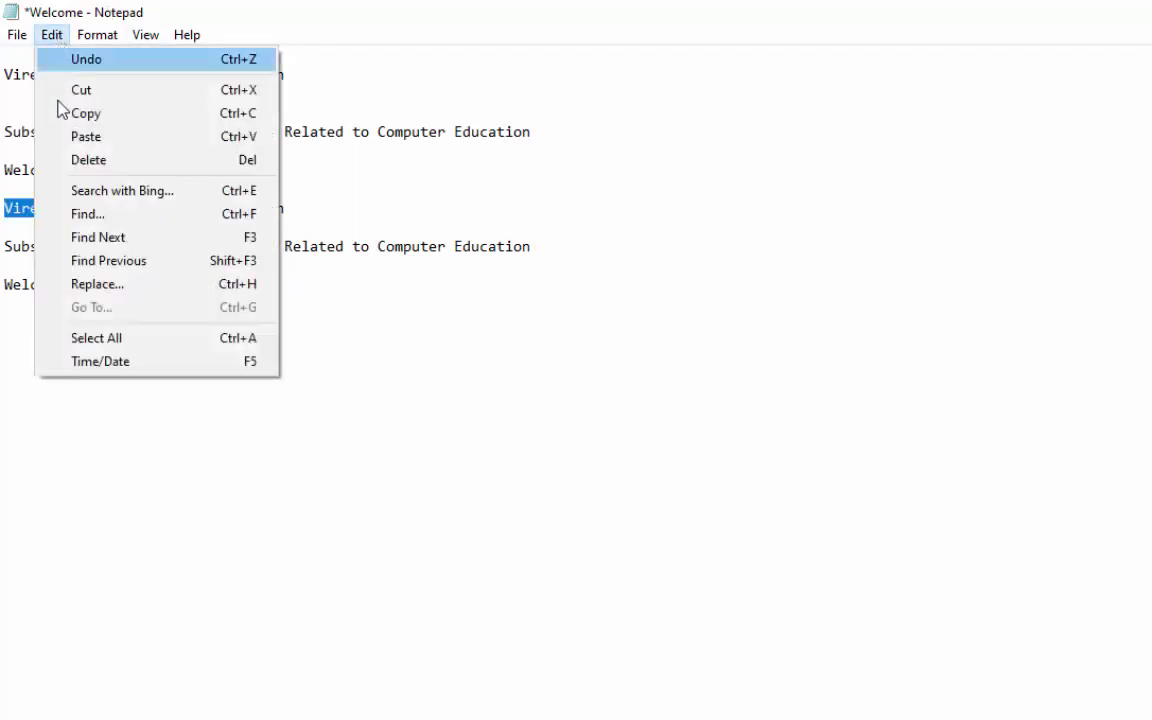
left_click(97, 285)
left_click_drag(226, 144, 762, 312)
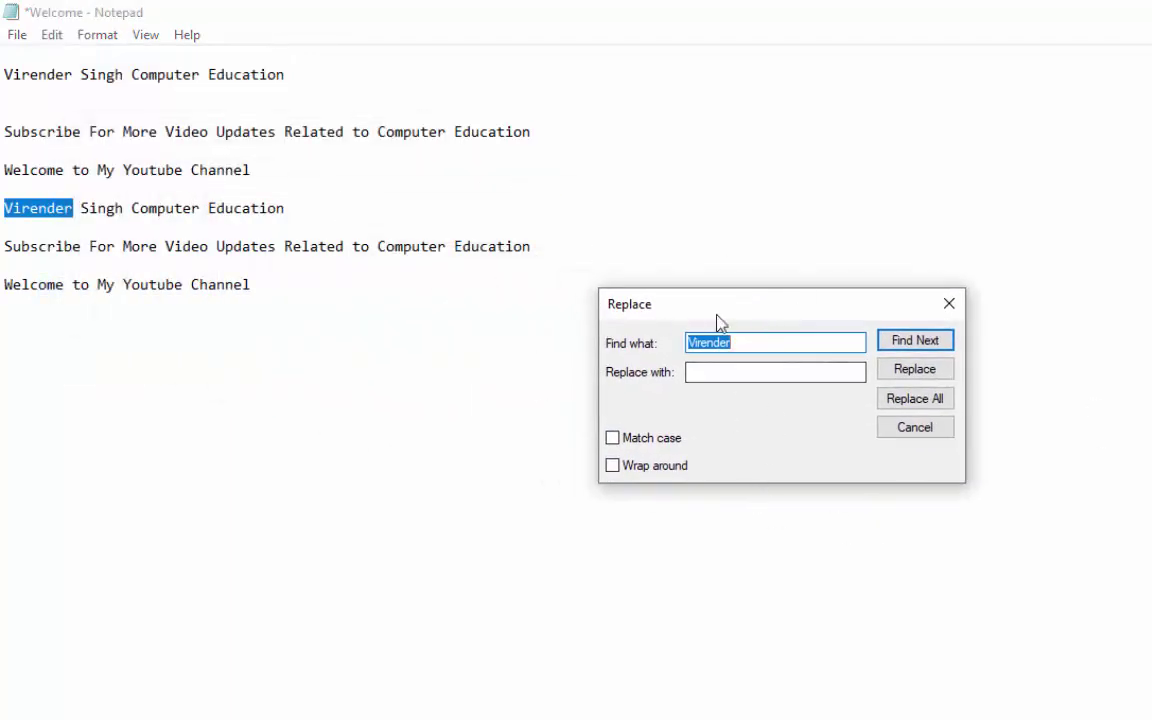
left_click(748, 345)
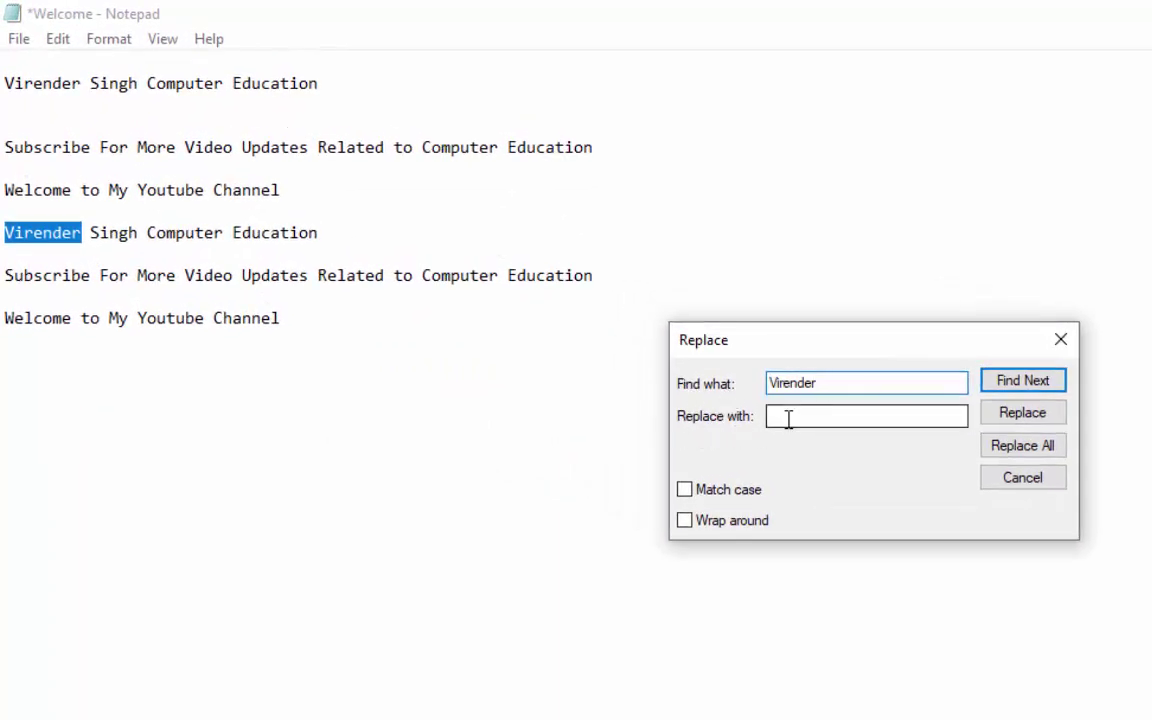
left_click_drag(848, 382, 758, 368)
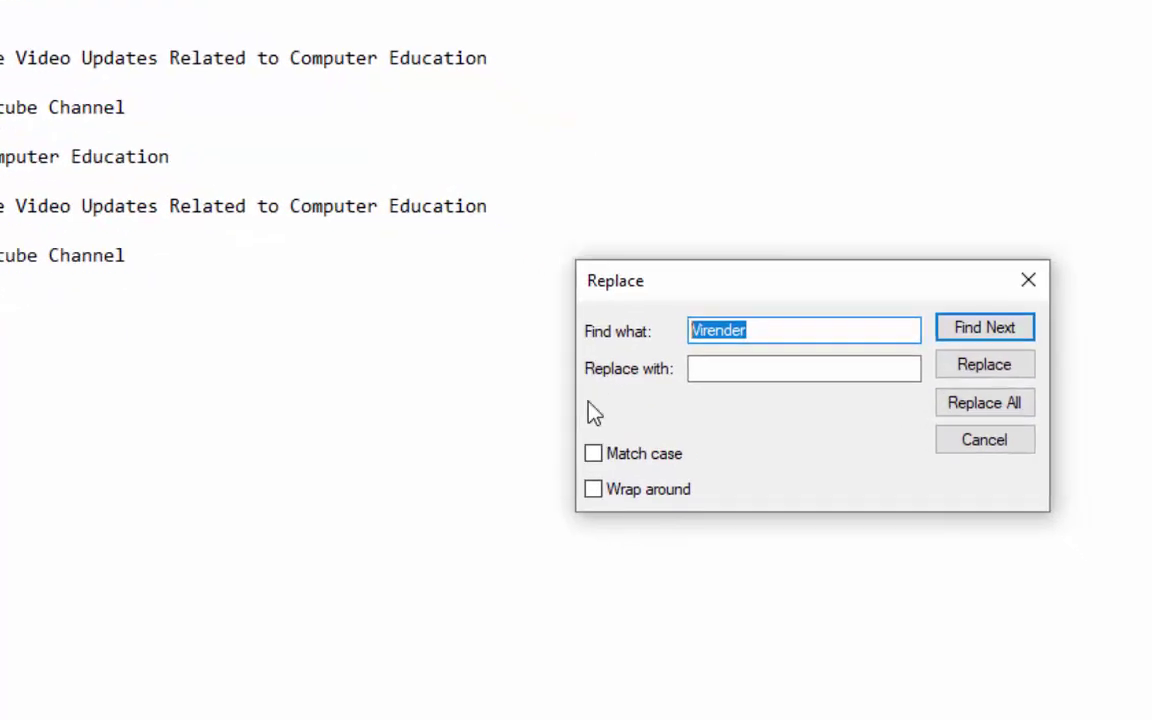
left_click(478, 220)
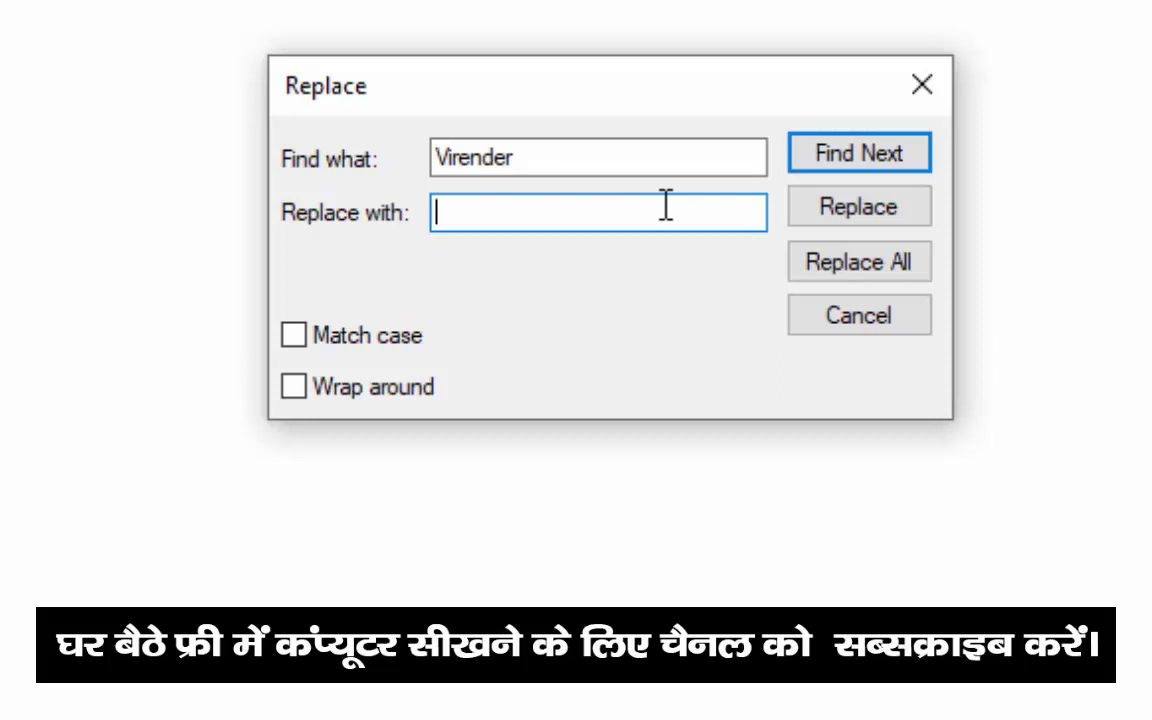
type("VS")
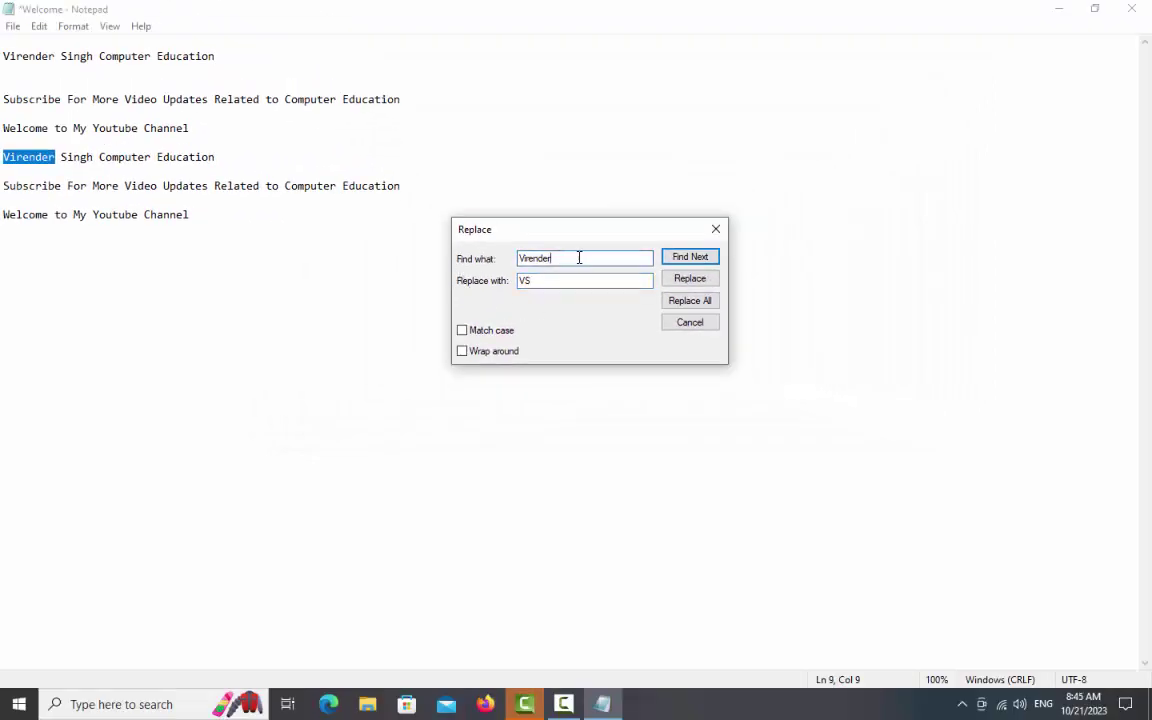
left_click_drag(579, 258, 475, 259)
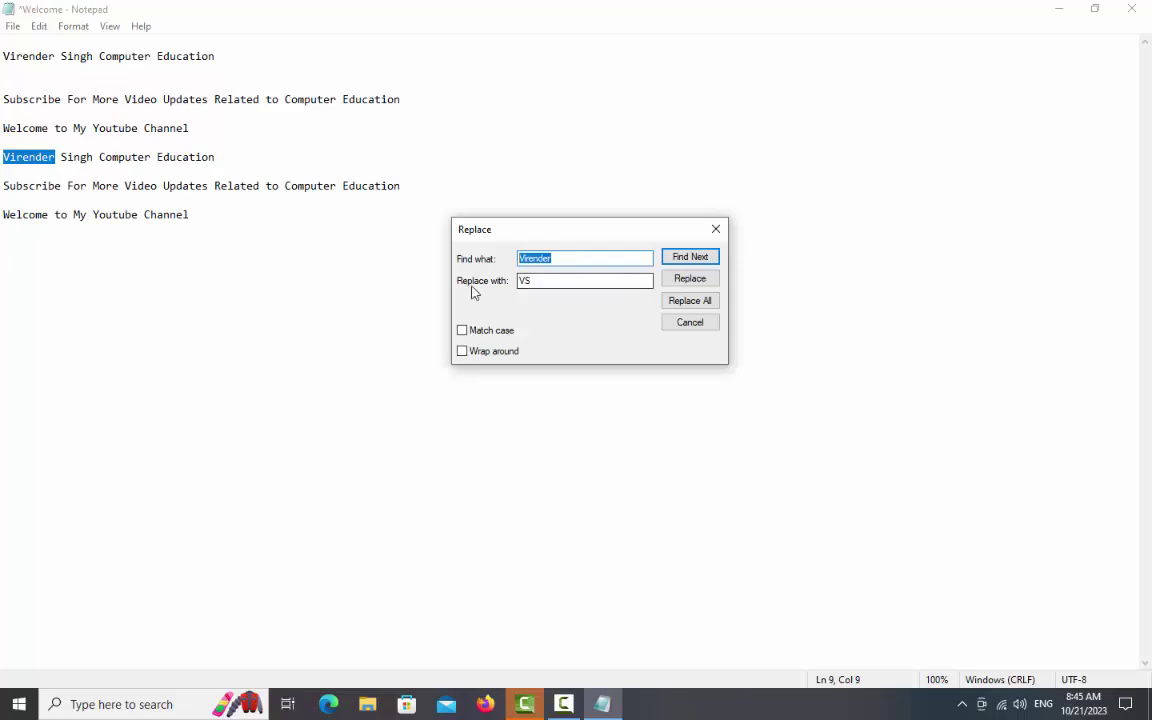
left_click_drag(560, 280, 489, 281)
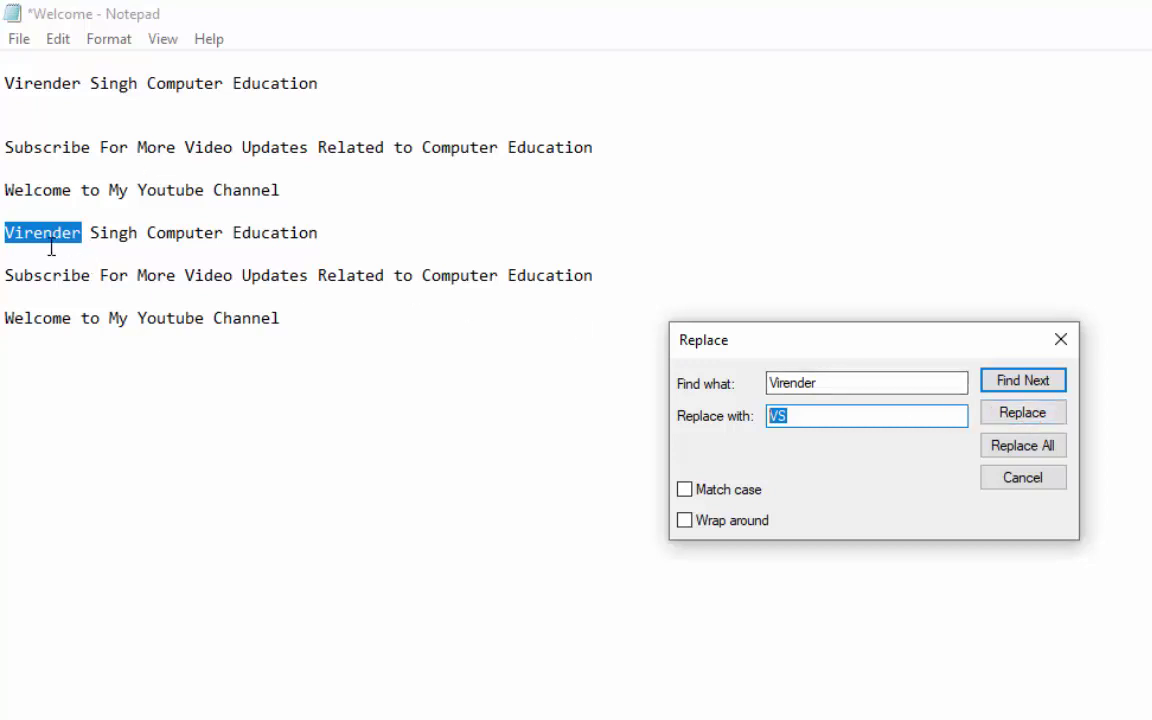
left_click(1012, 418)
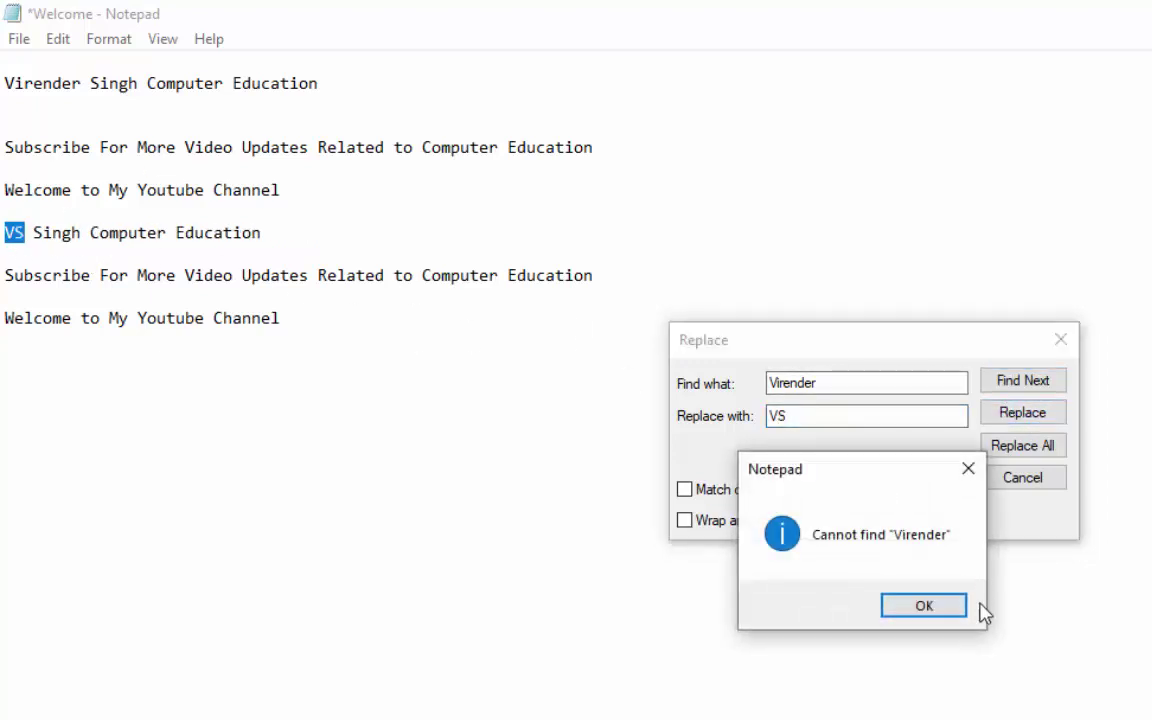
left_click(923, 604)
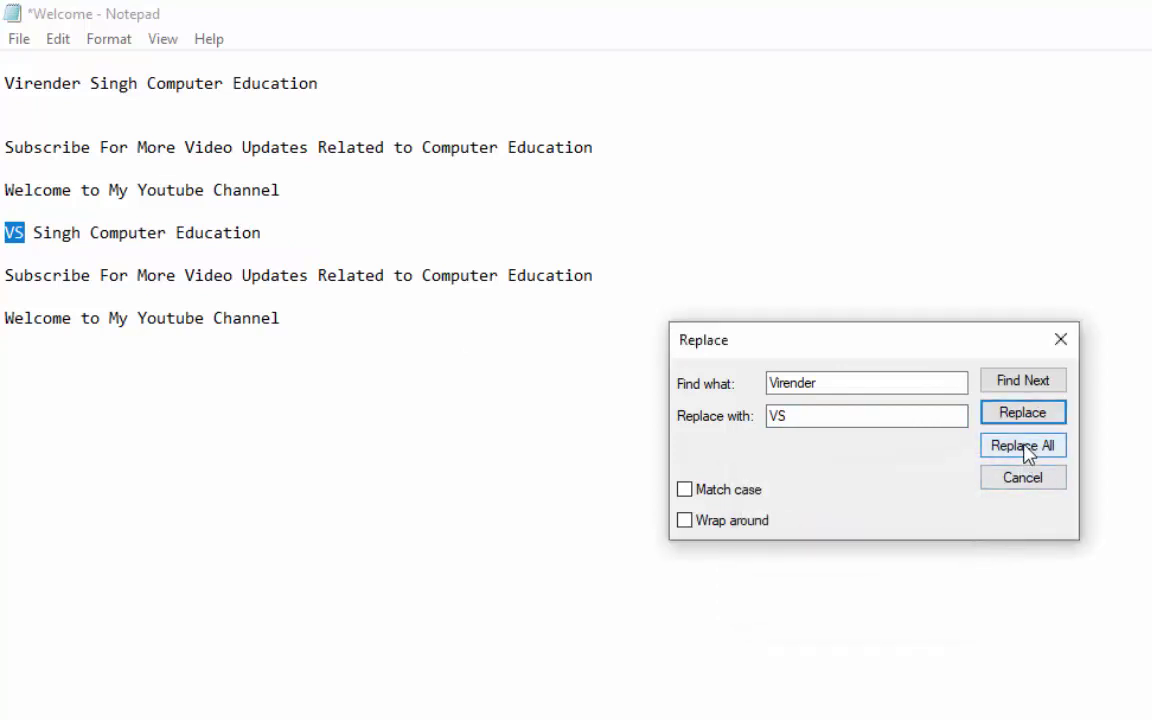
Replace all remaining occurrences of the first name with "VS", close Replace, and highlight both replaced words in turn.
left_click(1028, 453)
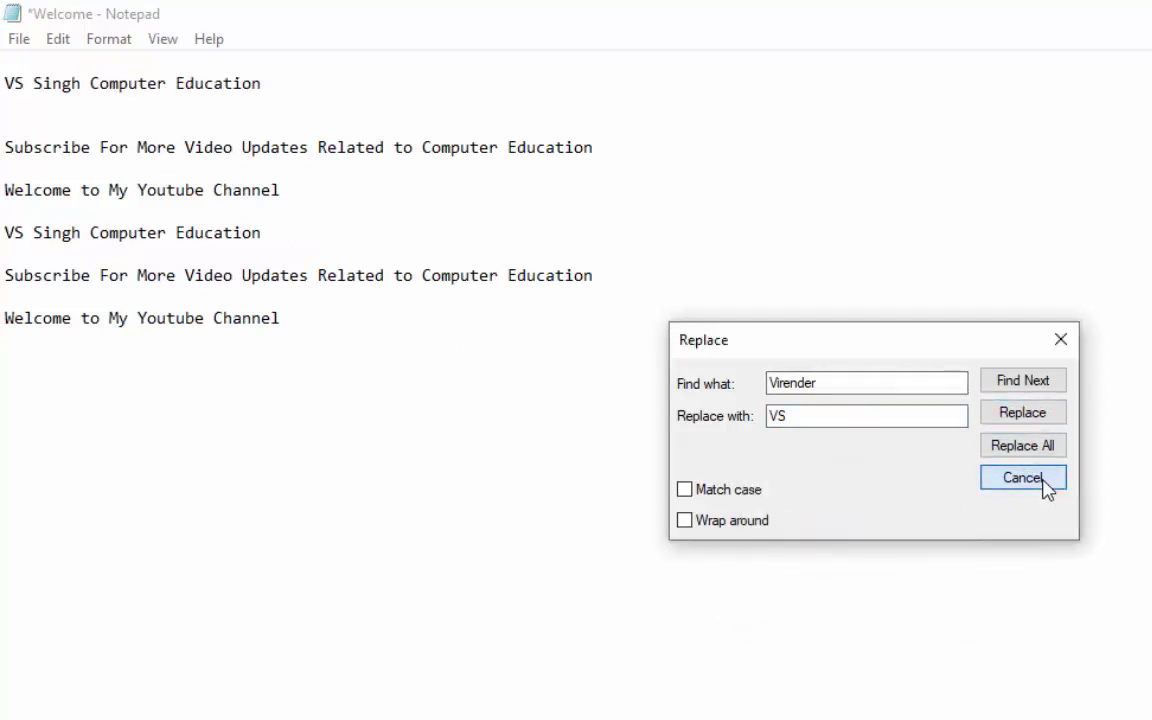
left_click(1045, 487)
left_click_drag(28, 91, 5, 88)
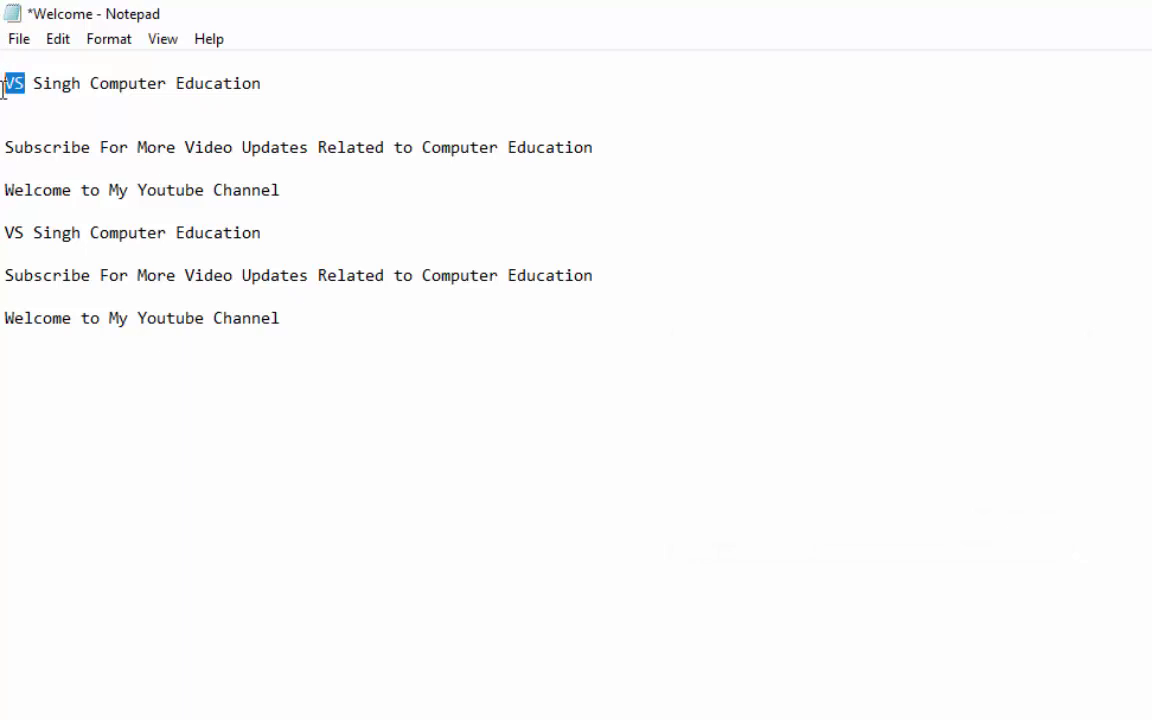
left_click_drag(22, 232, 3, 240)
left_click(234, 362)
Check whether Go To is available, and turn off Word Wrap.
left_click(60, 42)
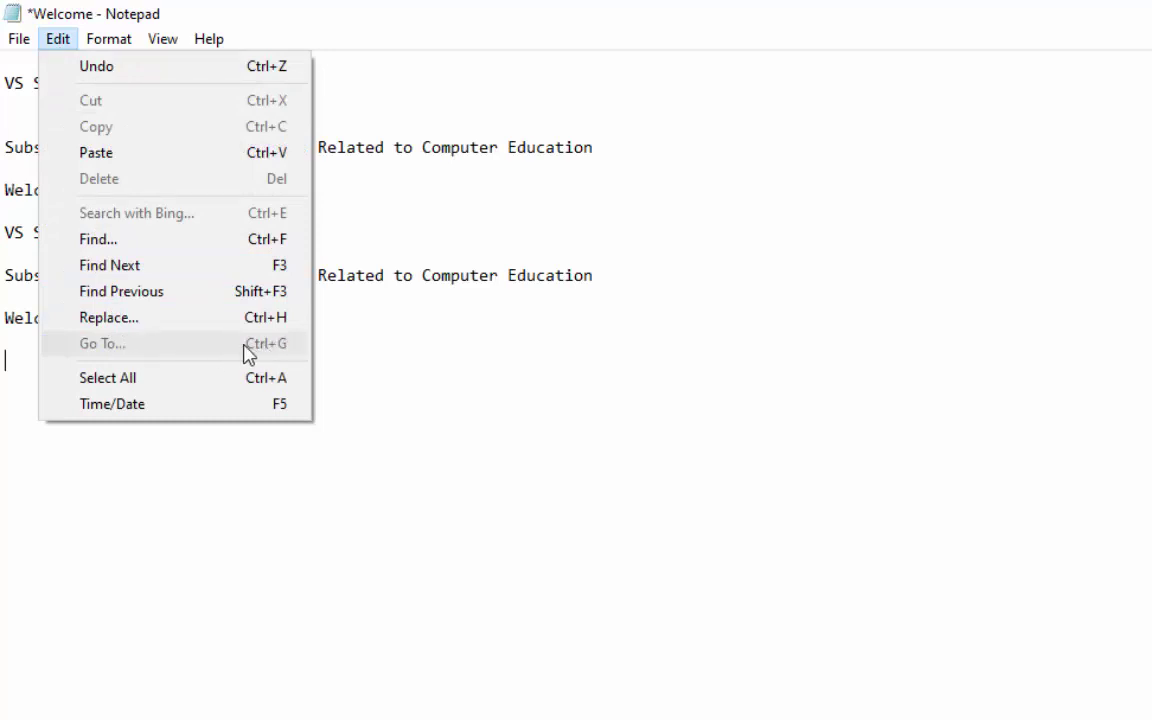
left_click(380, 342)
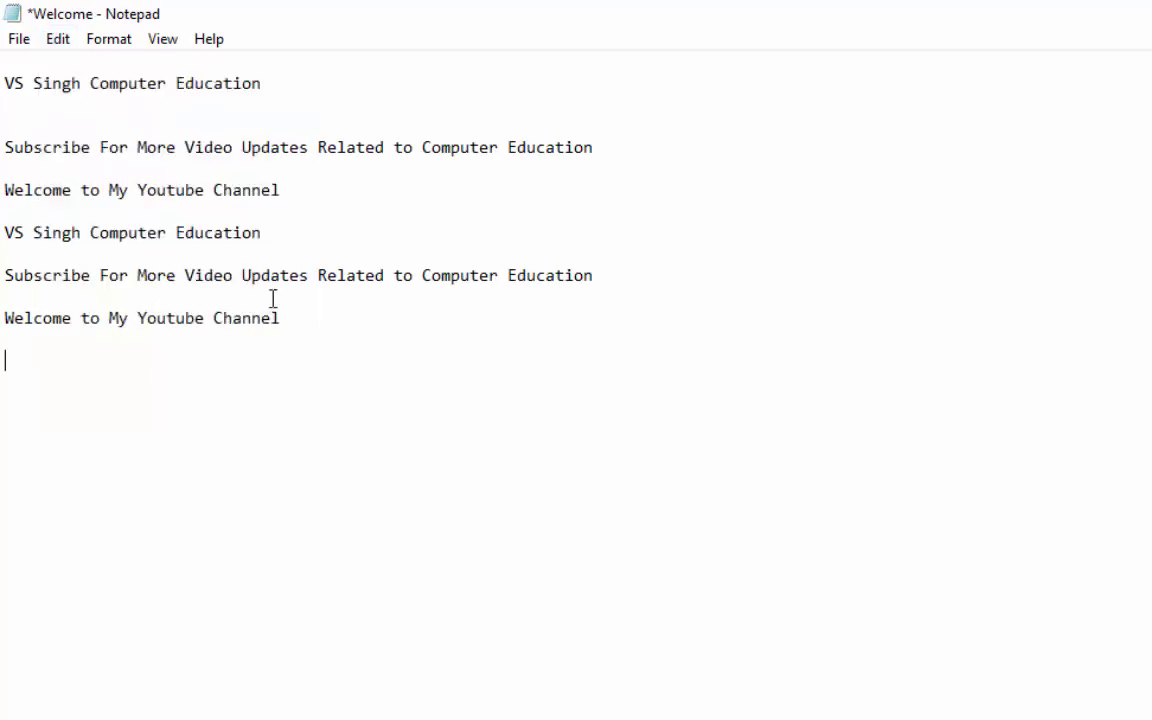
left_click(115, 42)
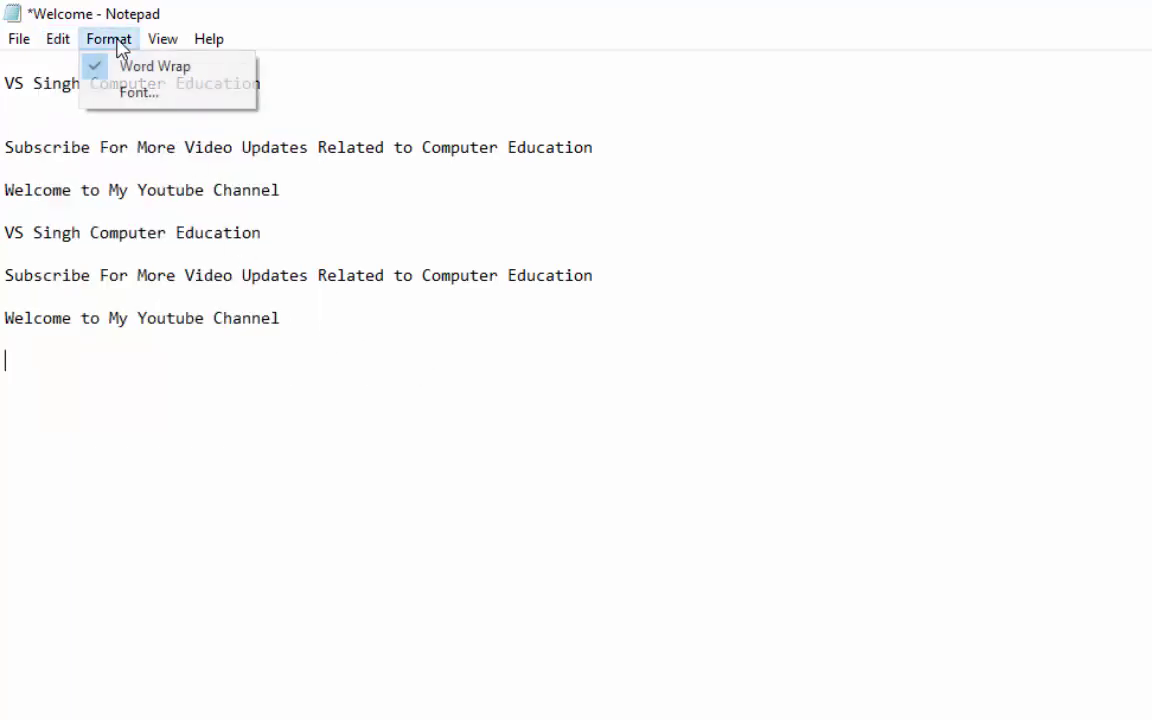
left_click(194, 70)
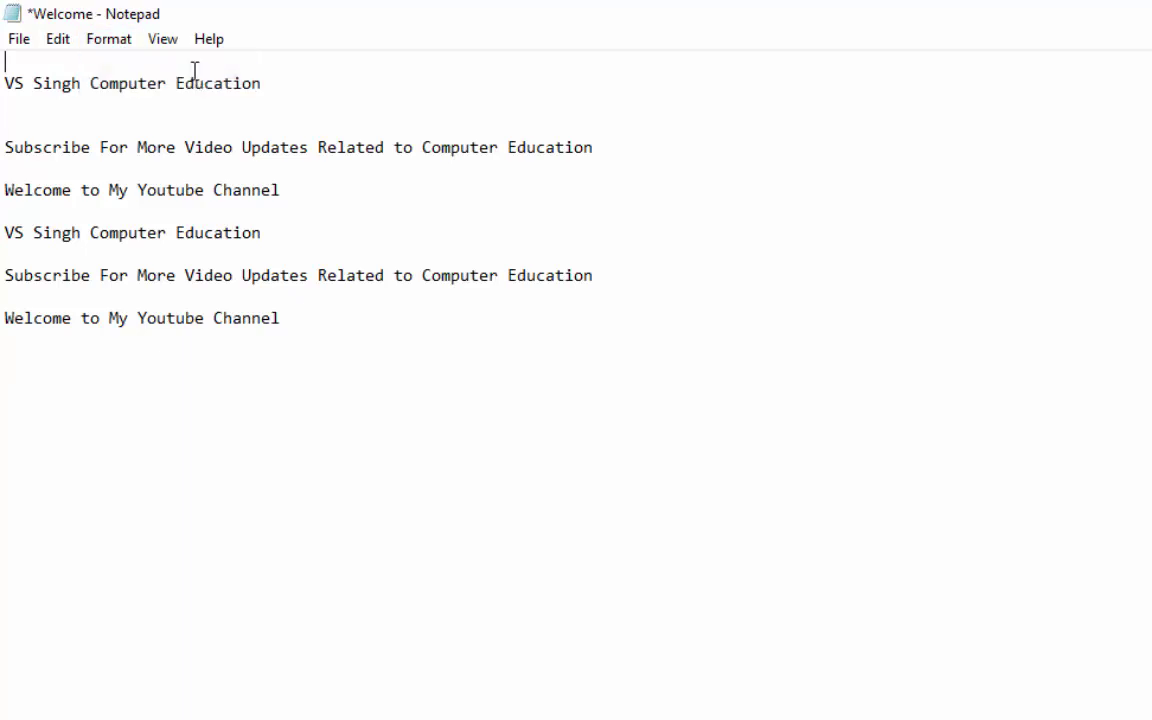
left_click(108, 40)
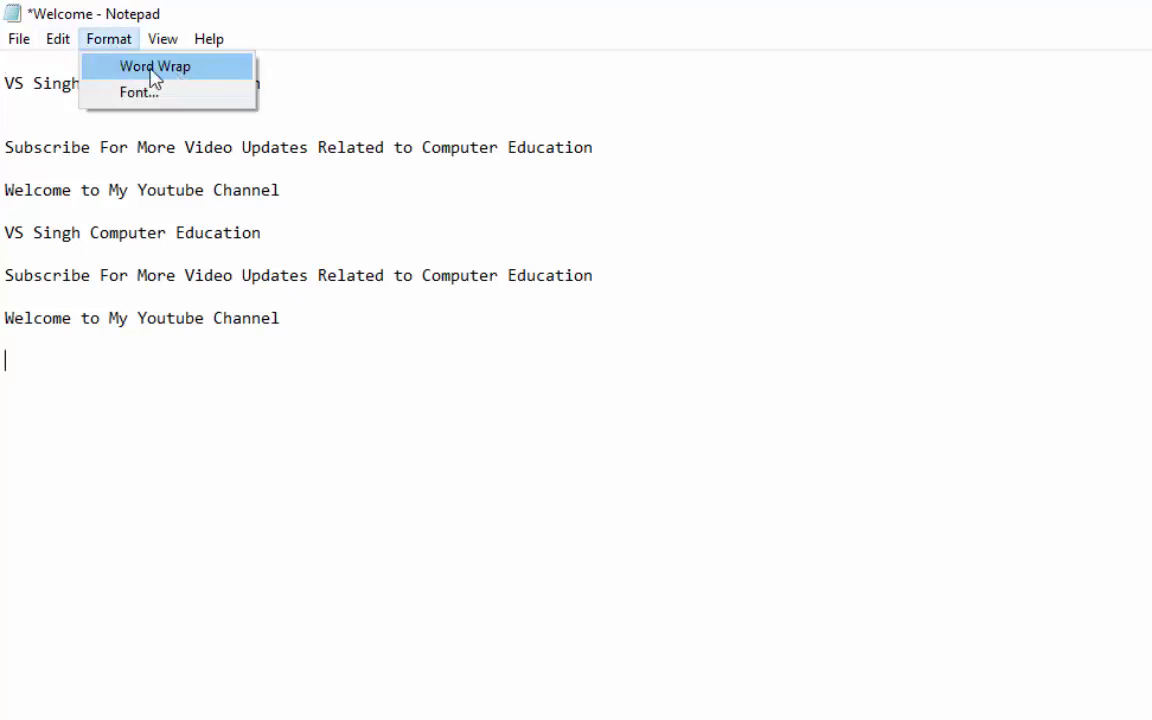
Use Go To to move the cursor to line 5 of the document.
mouse_move(58, 42)
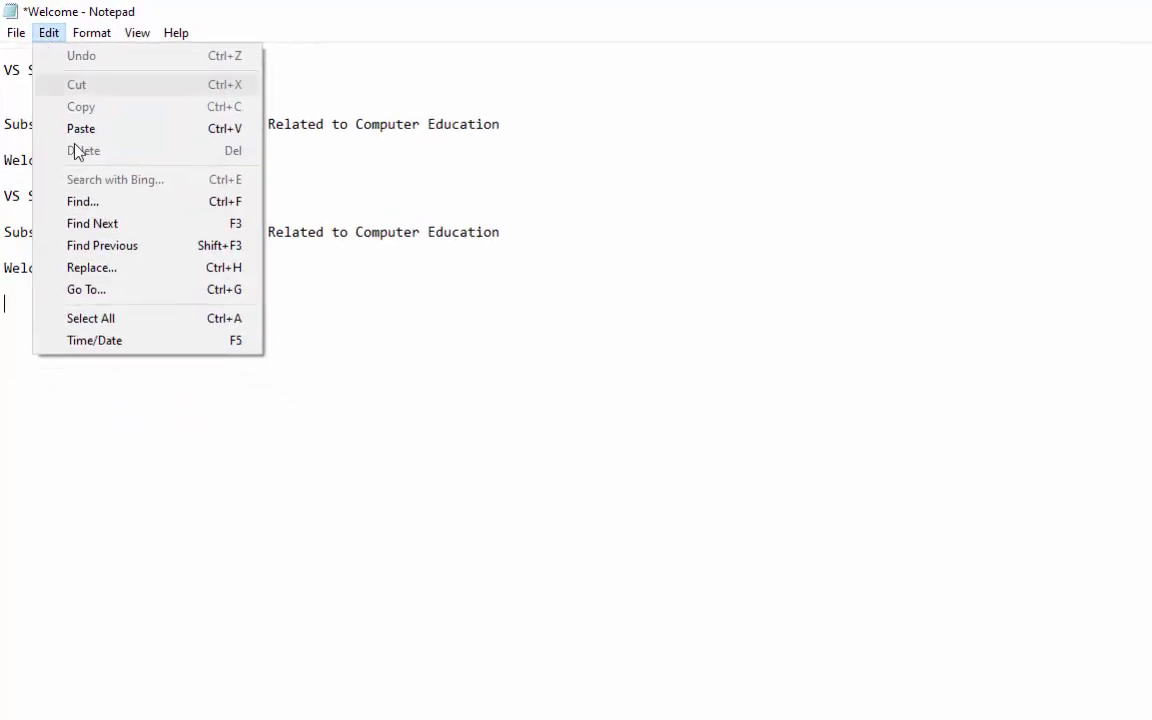
left_click(104, 291)
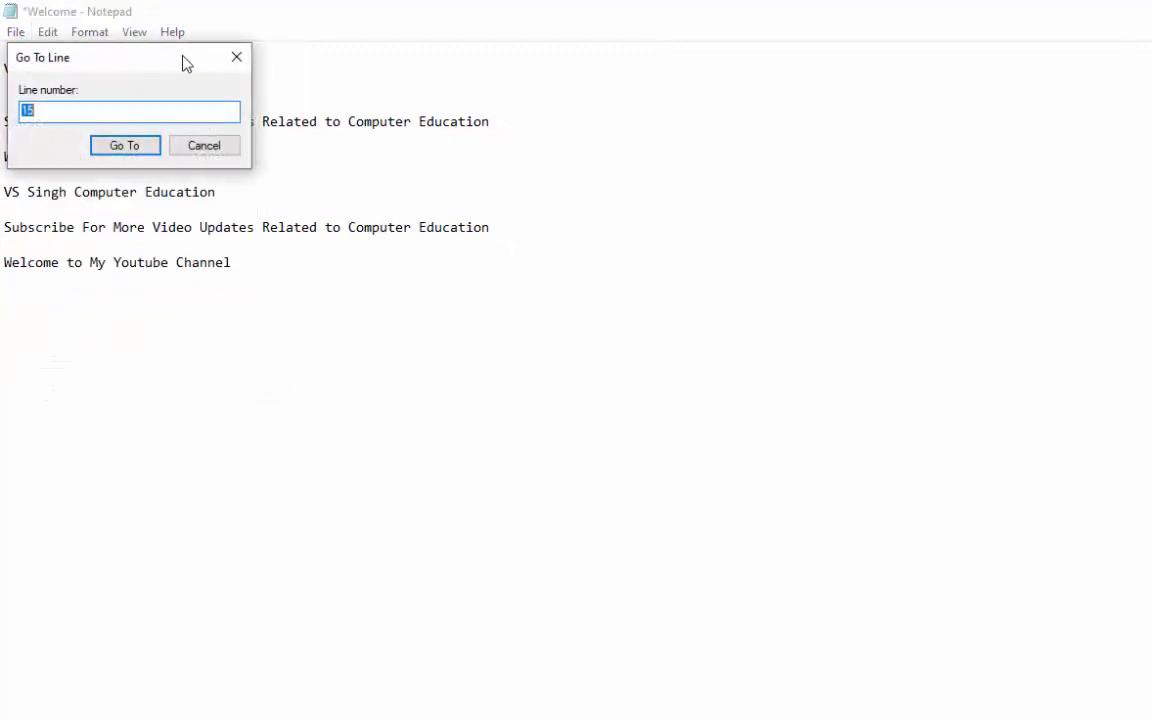
left_click_drag(185, 62, 929, 250)
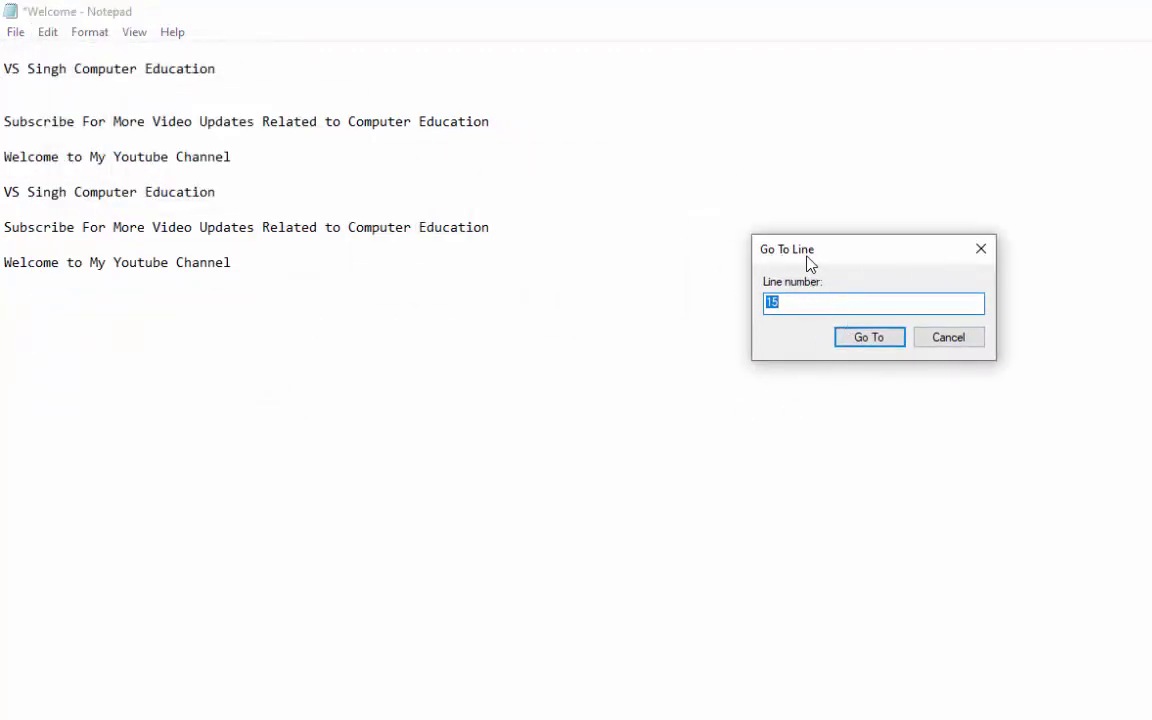
left_click(806, 304)
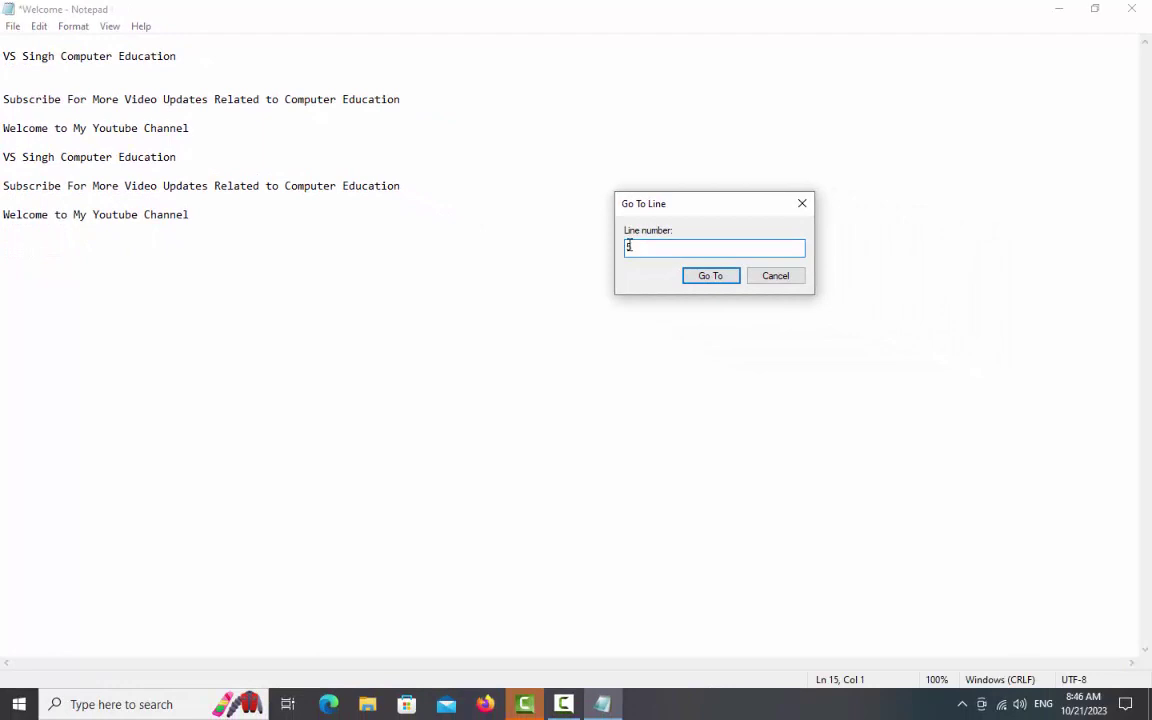
left_click(729, 277)
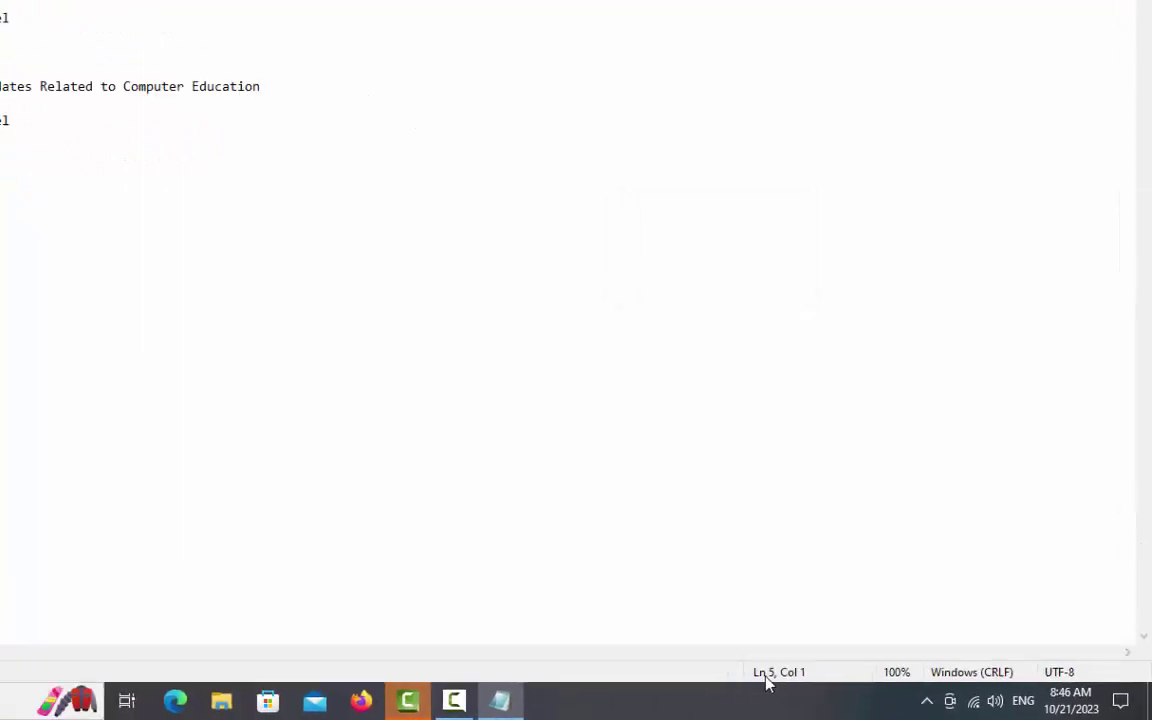
Use Go To to move the cursor to line 7 of the document.
left_click(40, 27)
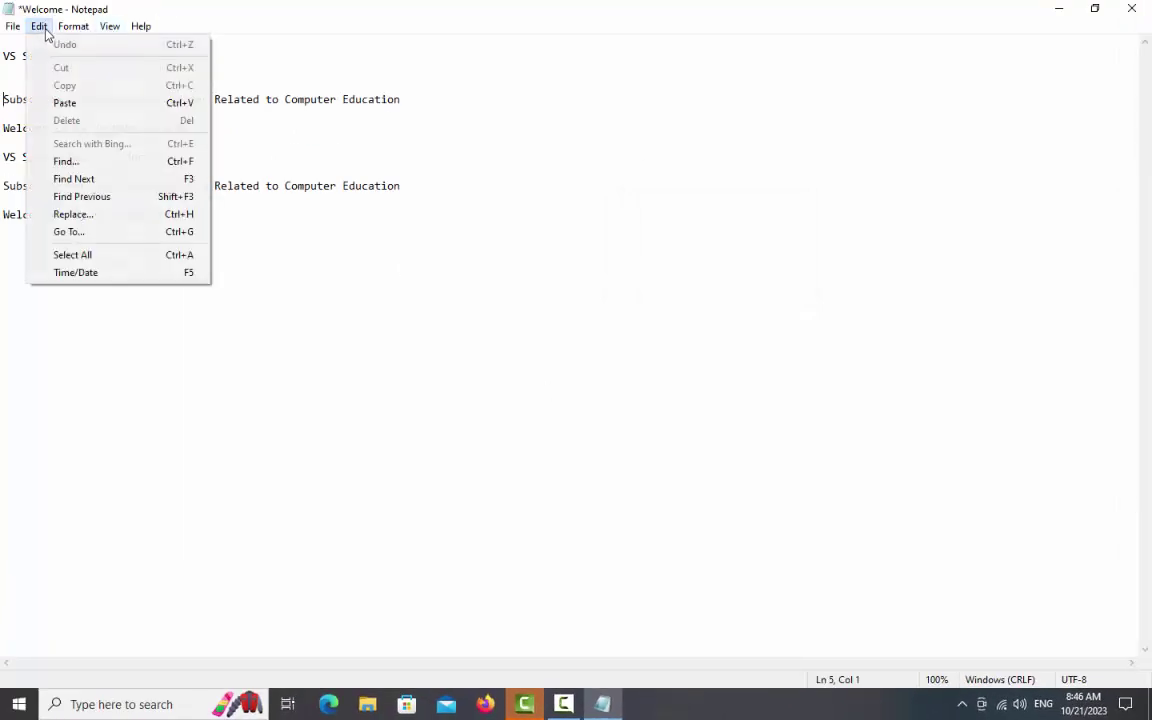
left_click(70, 232)
left_click_drag(118, 49, 604, 187)
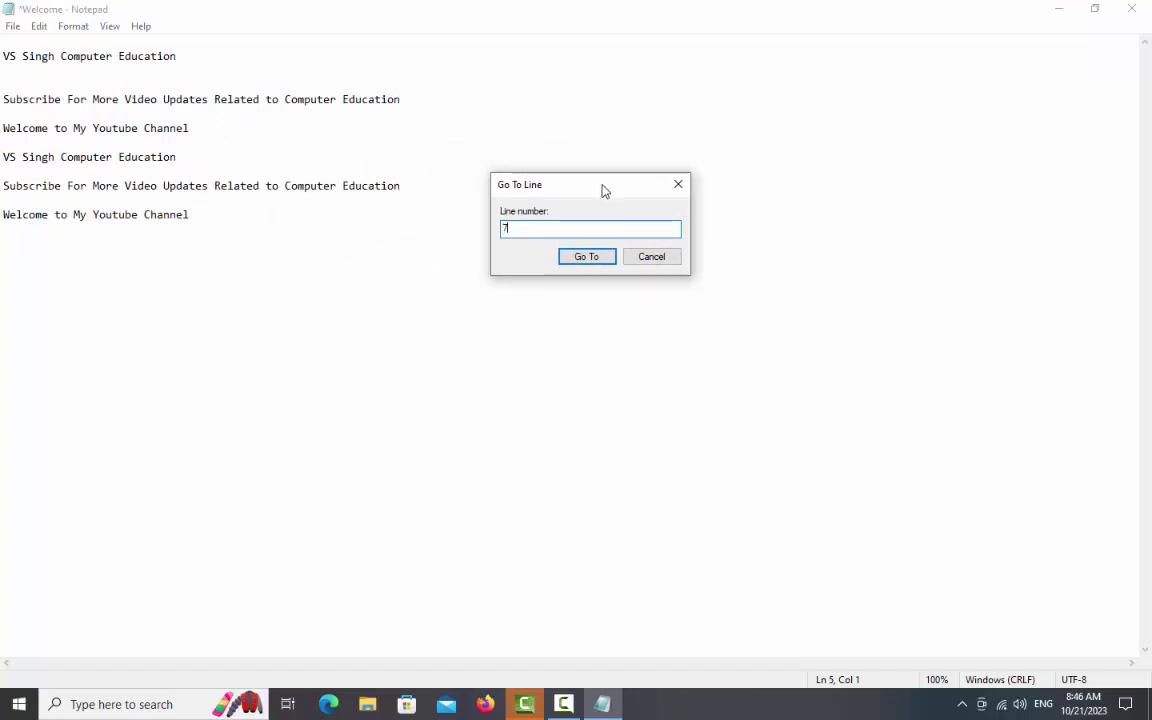
left_click(587, 257)
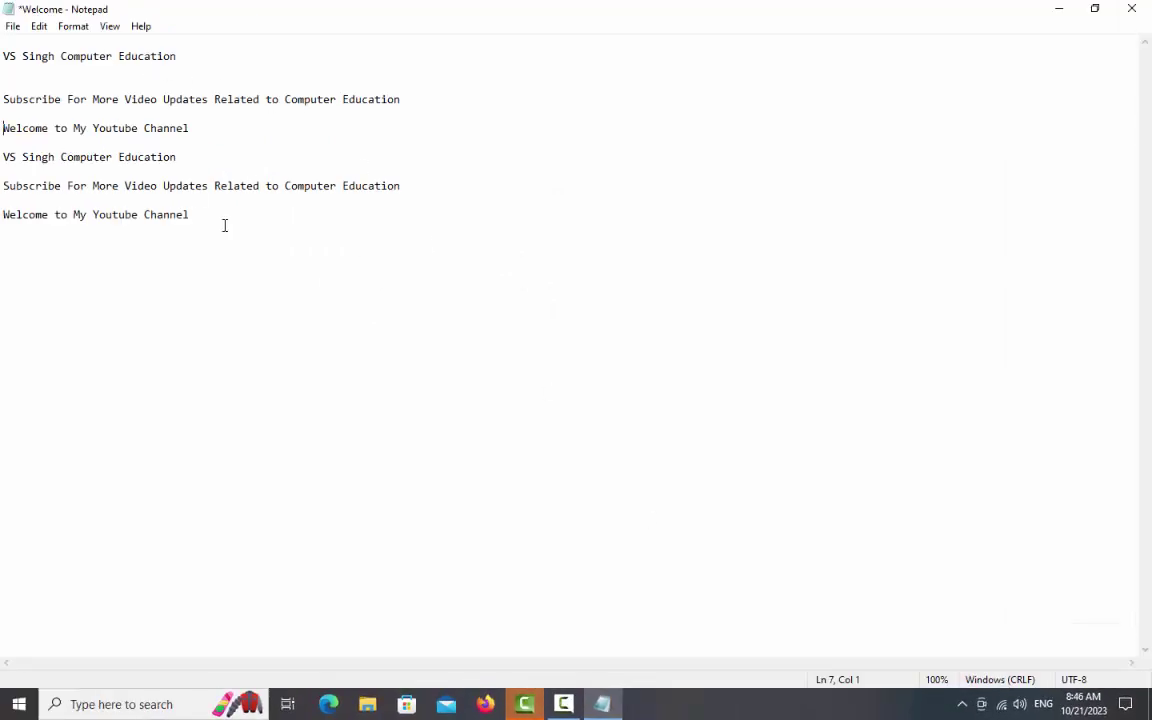
Select all the text in the document, clear the selection, and select everything again.
left_click(39, 26)
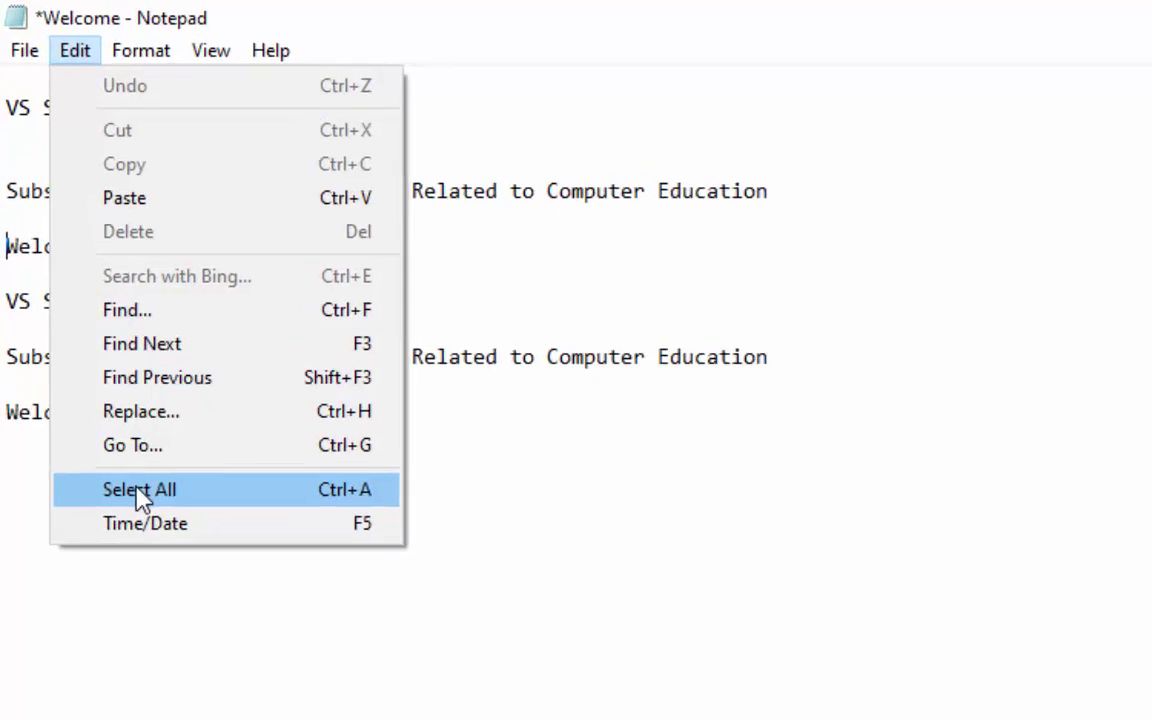
left_click(138, 490)
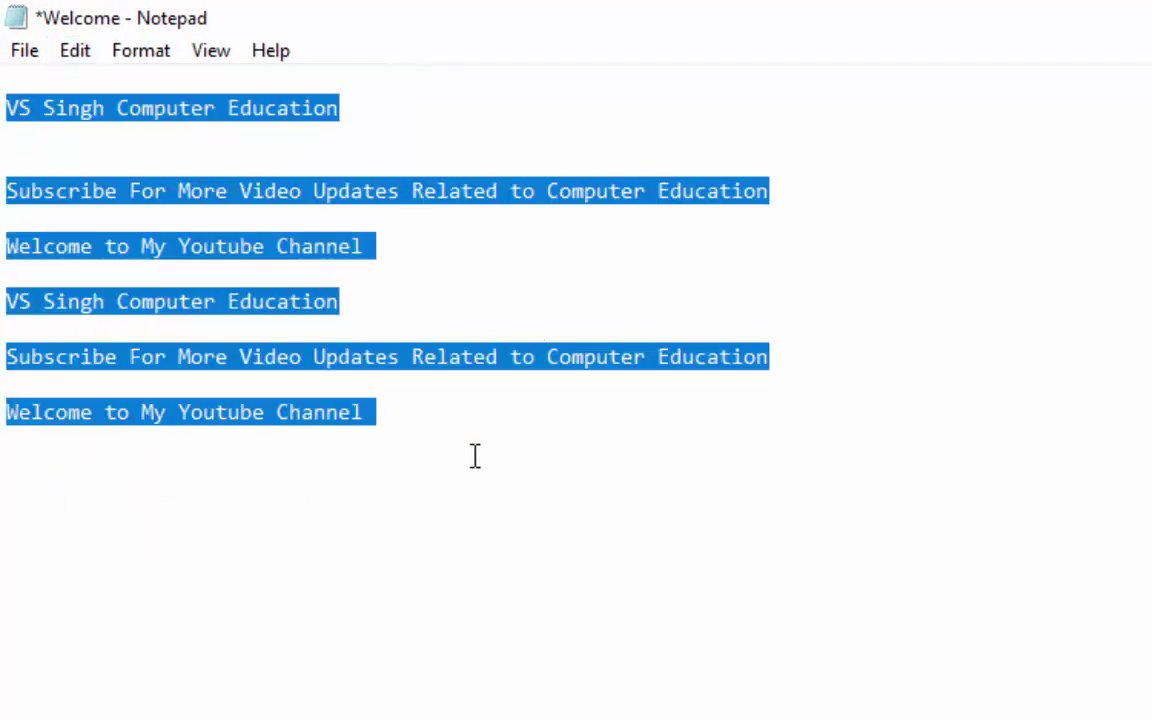
left_click(506, 553)
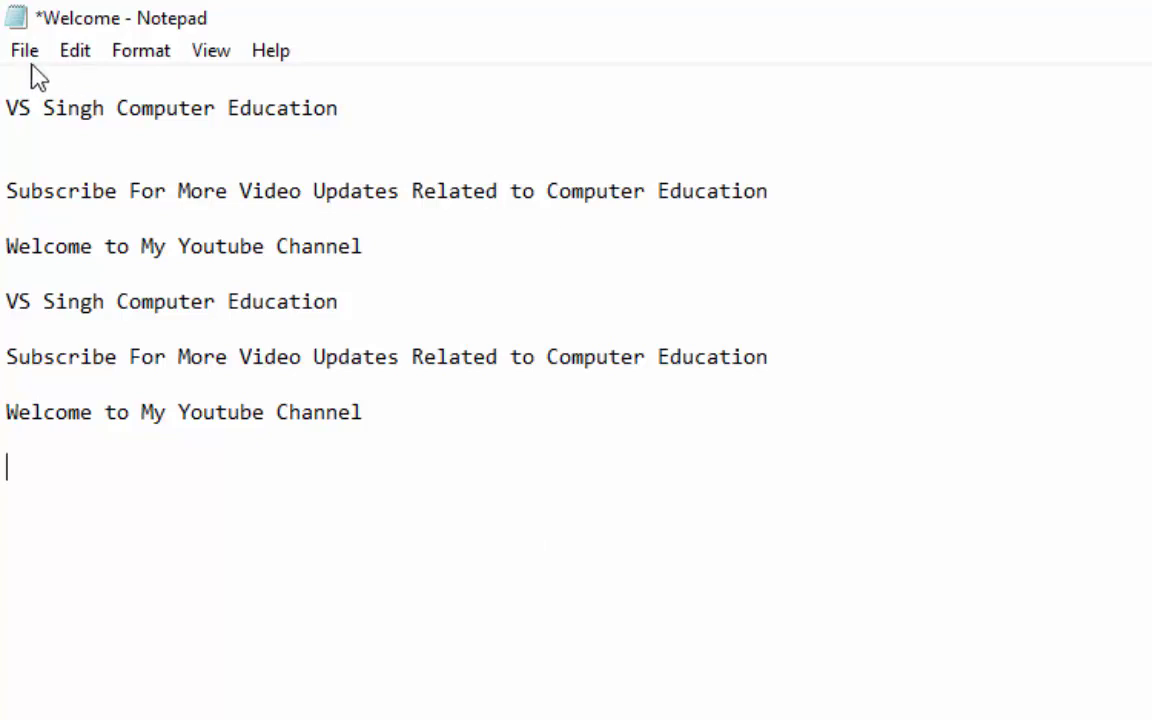
left_click(62, 57)
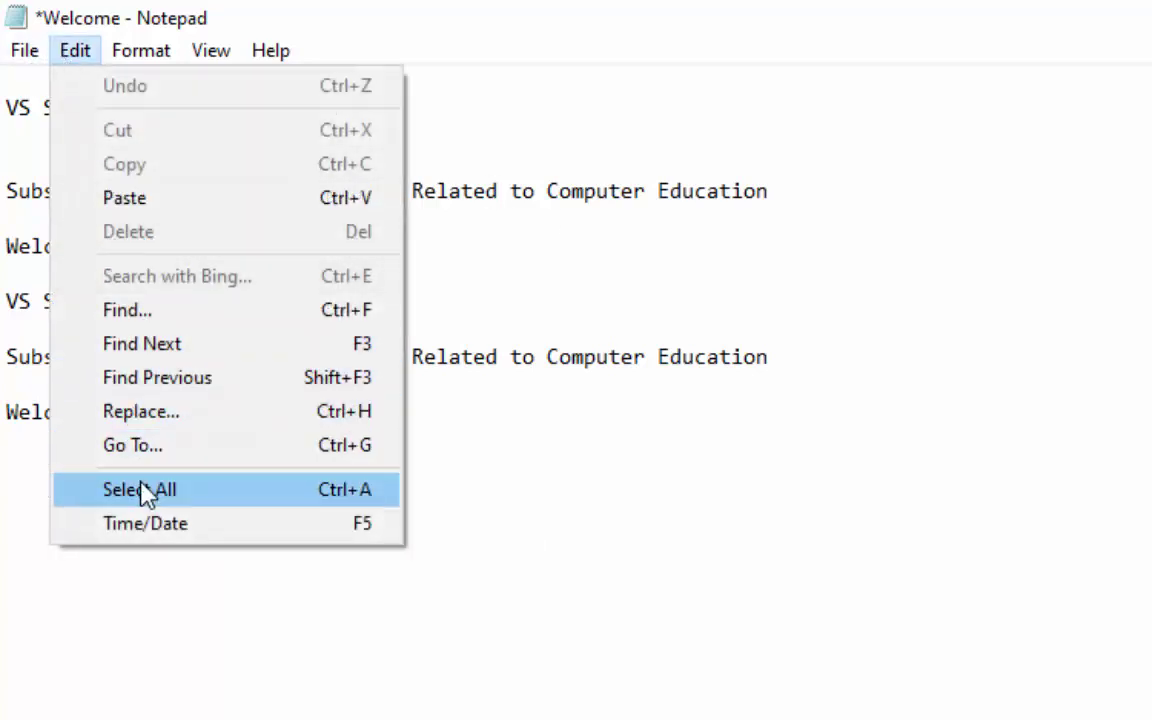
left_click(112, 490)
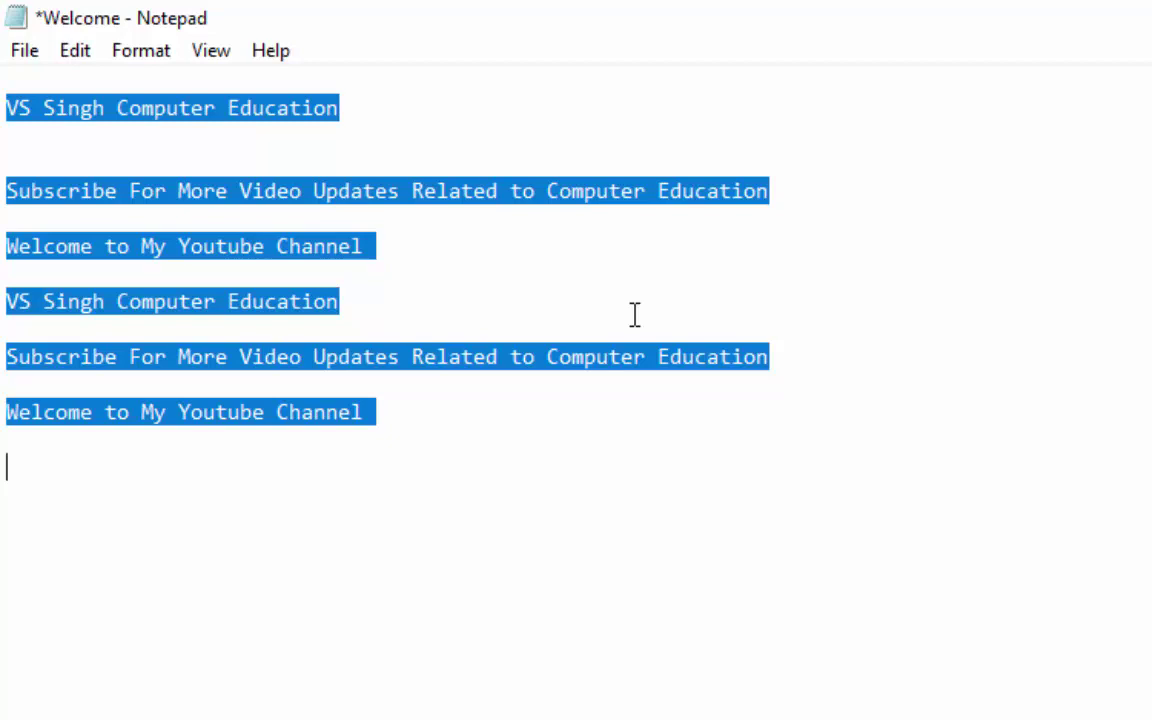
Add a blank line above the first channel-name line and insert the current time and date there.
key("ctrl+z")
left_click(72, 50)
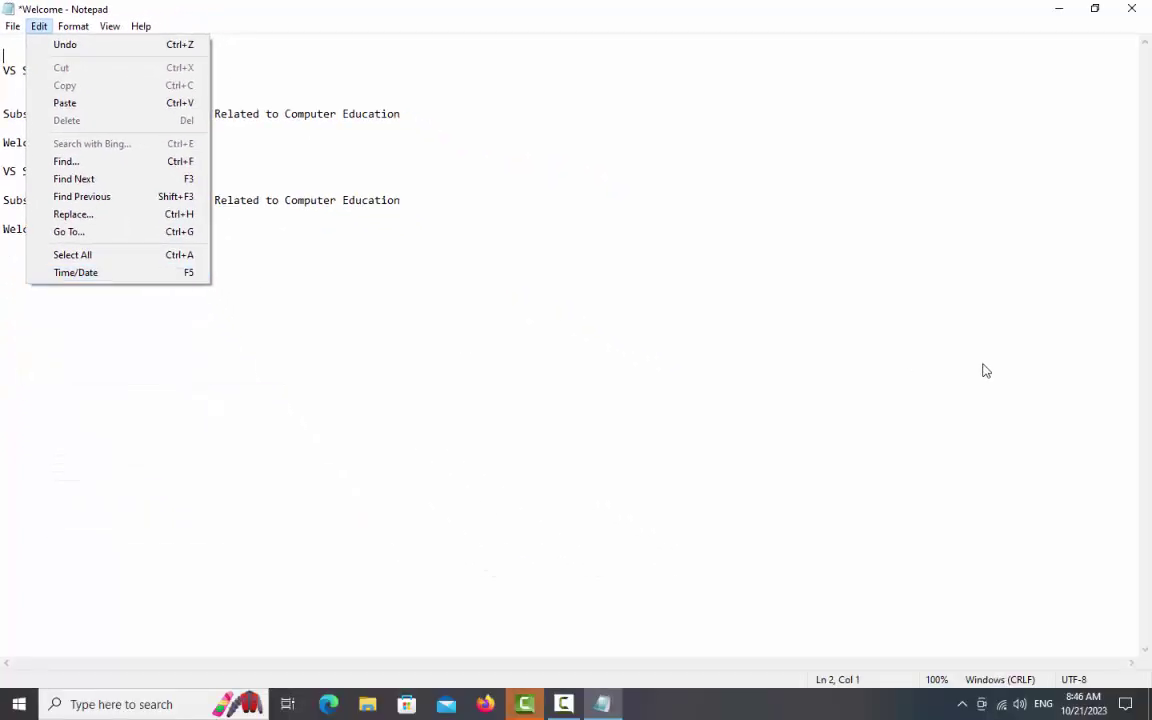
left_click(987, 371)
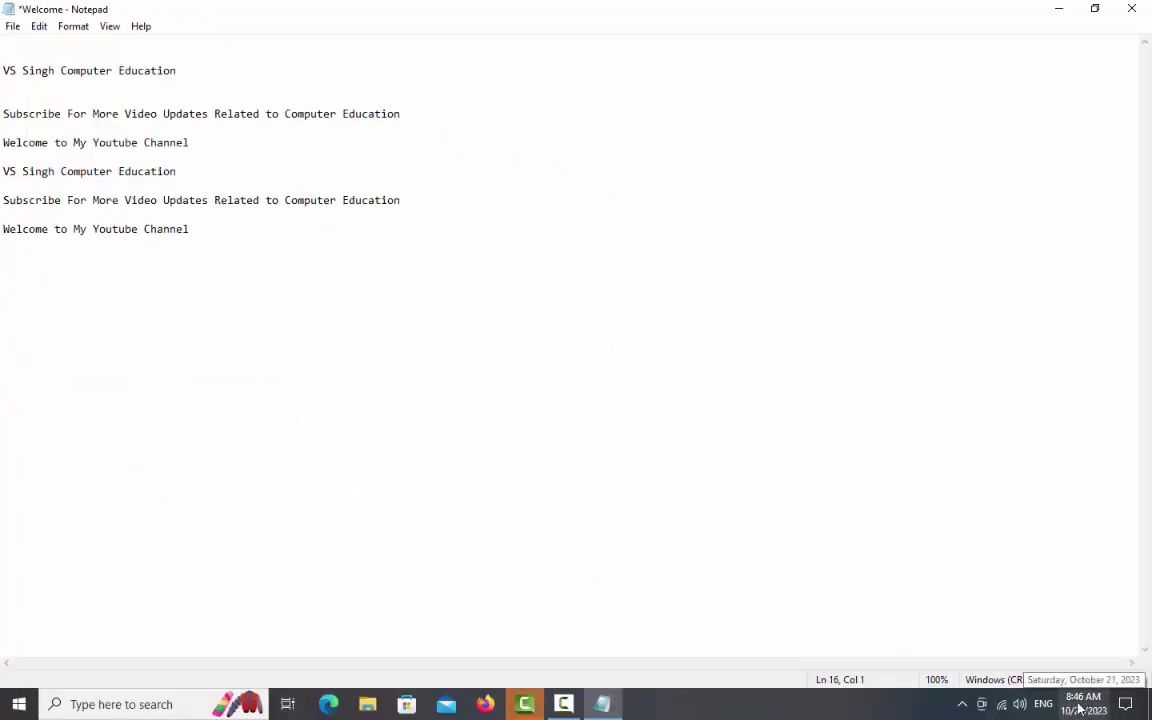
left_click(24, 60)
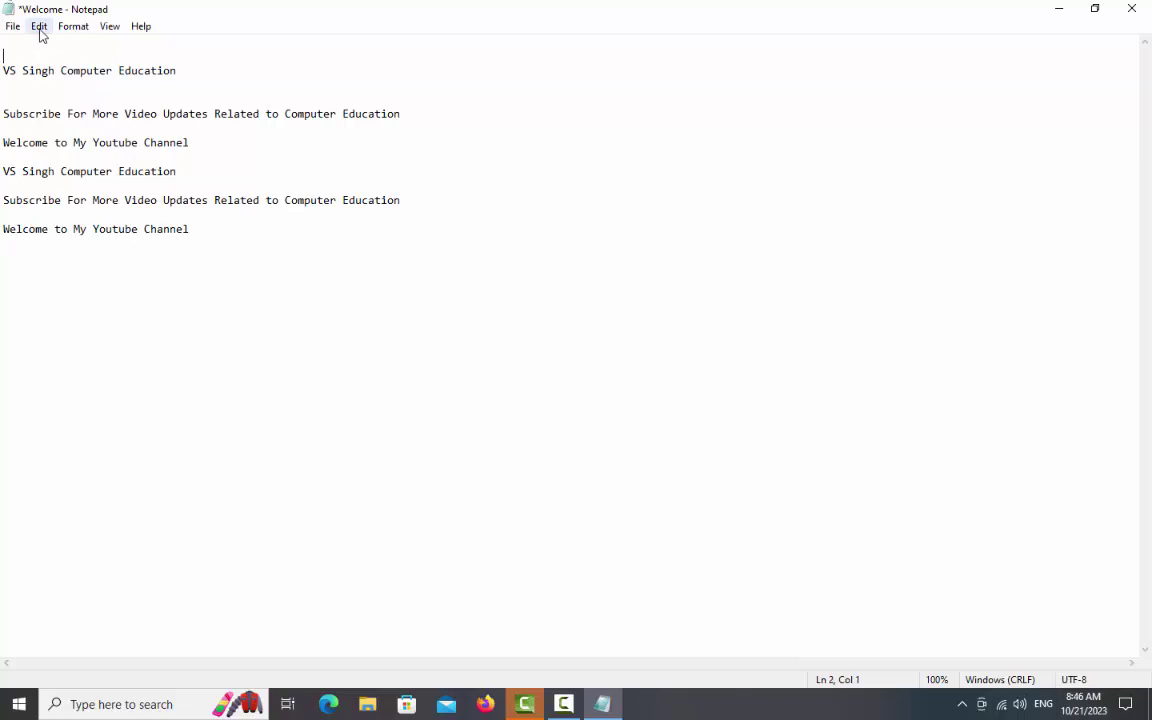
left_click(39, 27)
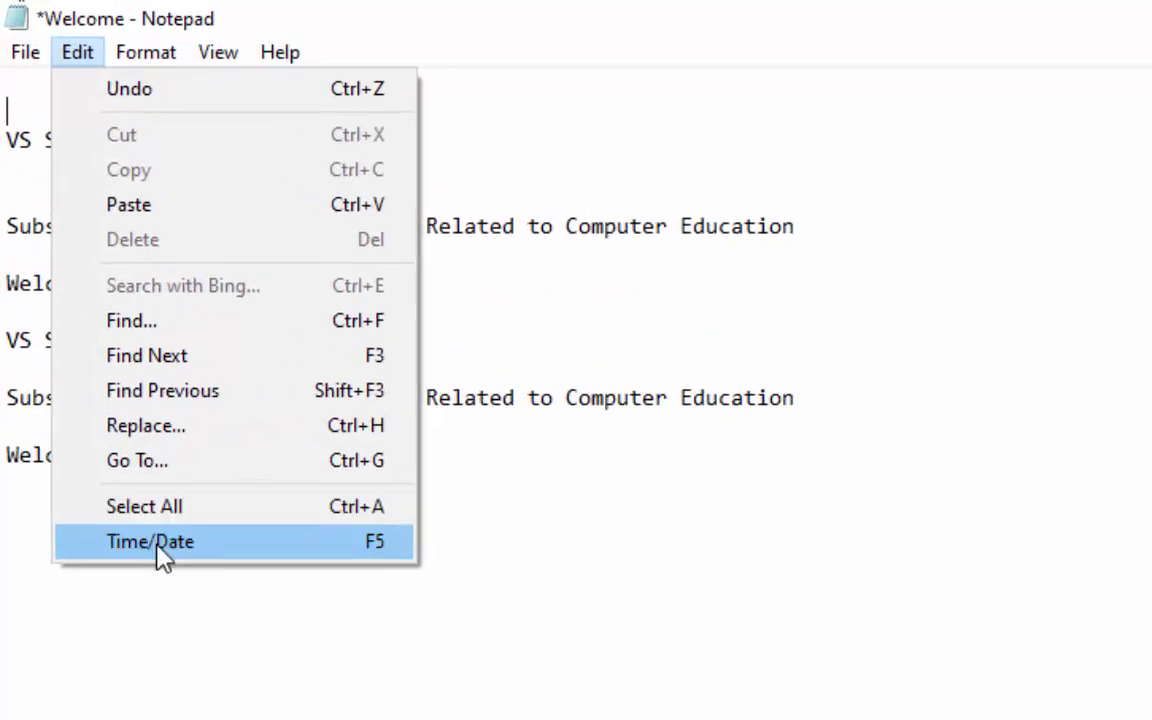
left_click(160, 543)
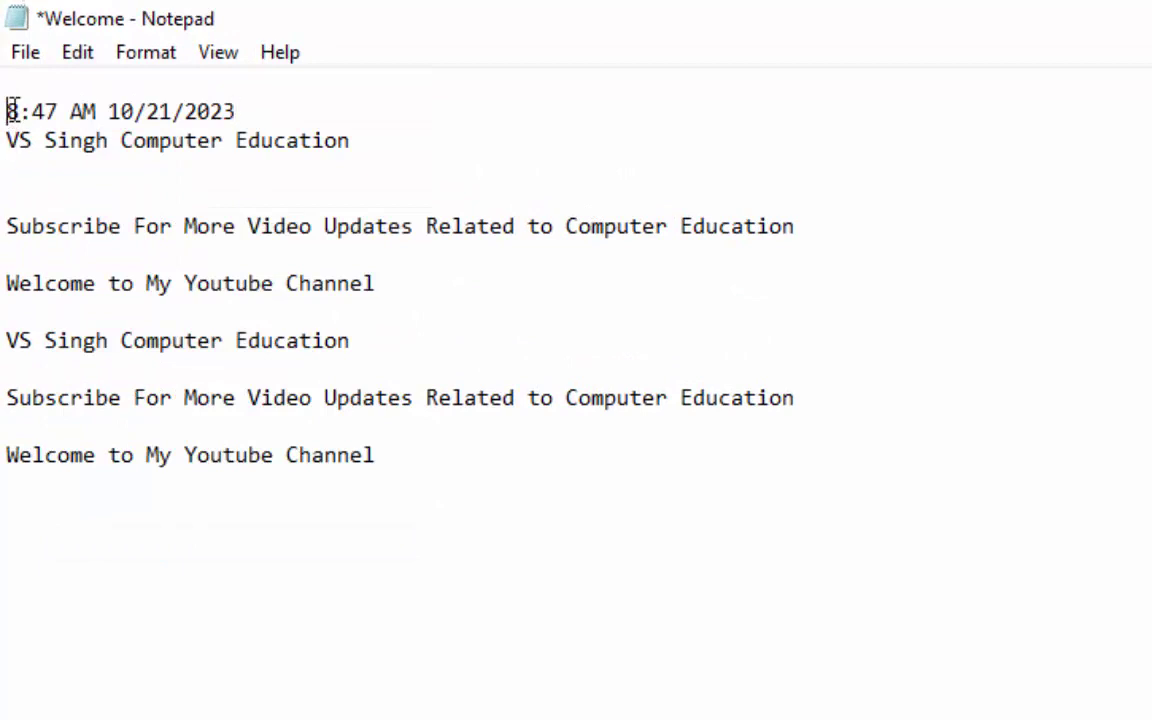
left_click_drag(8, 108, 285, 113)
left_click(260, 110)
left_click(88, 58)
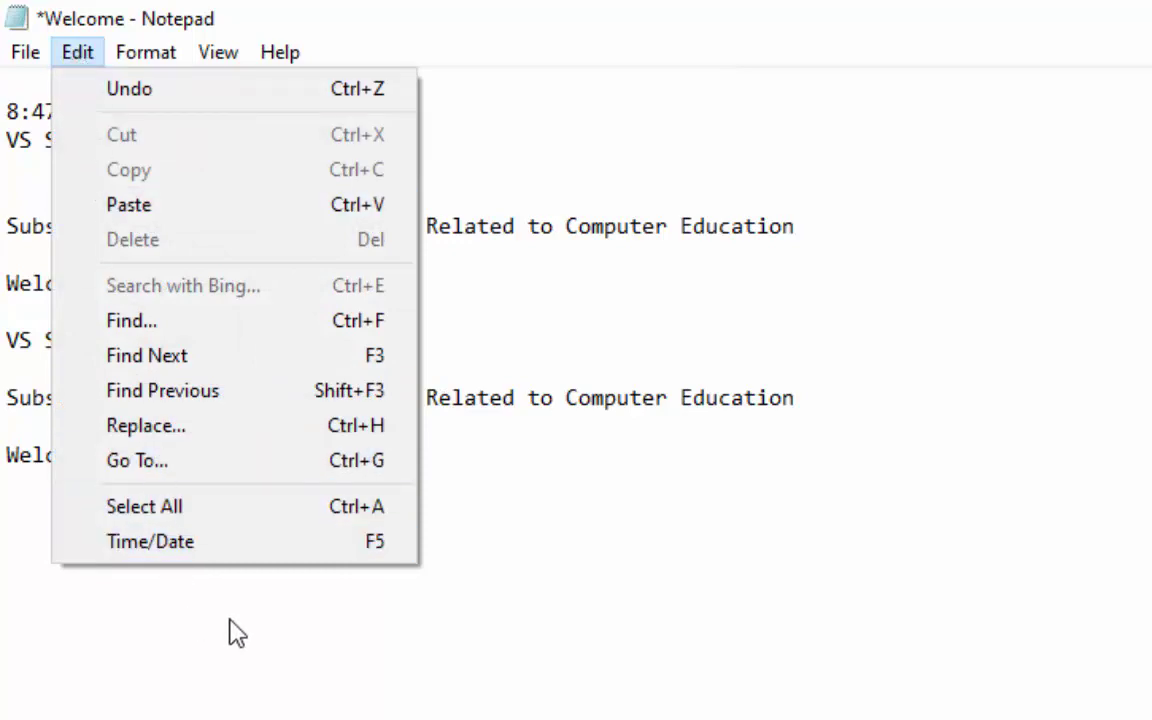
left_click(594, 665)
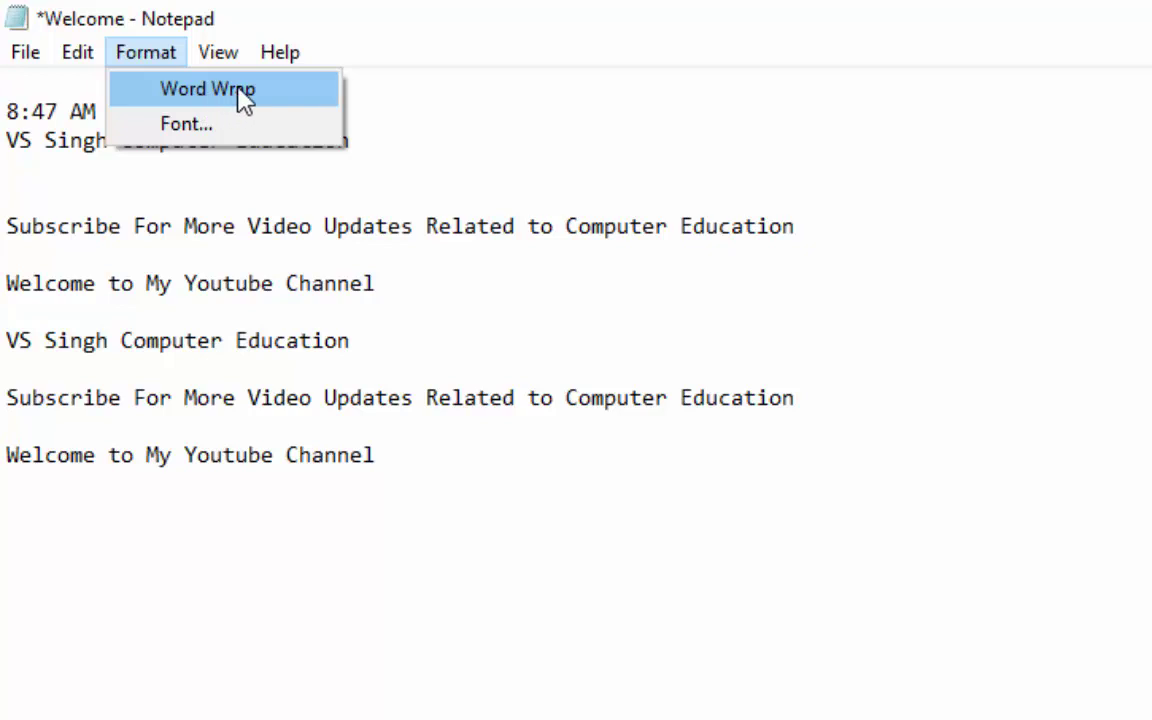
left_click(416, 420)
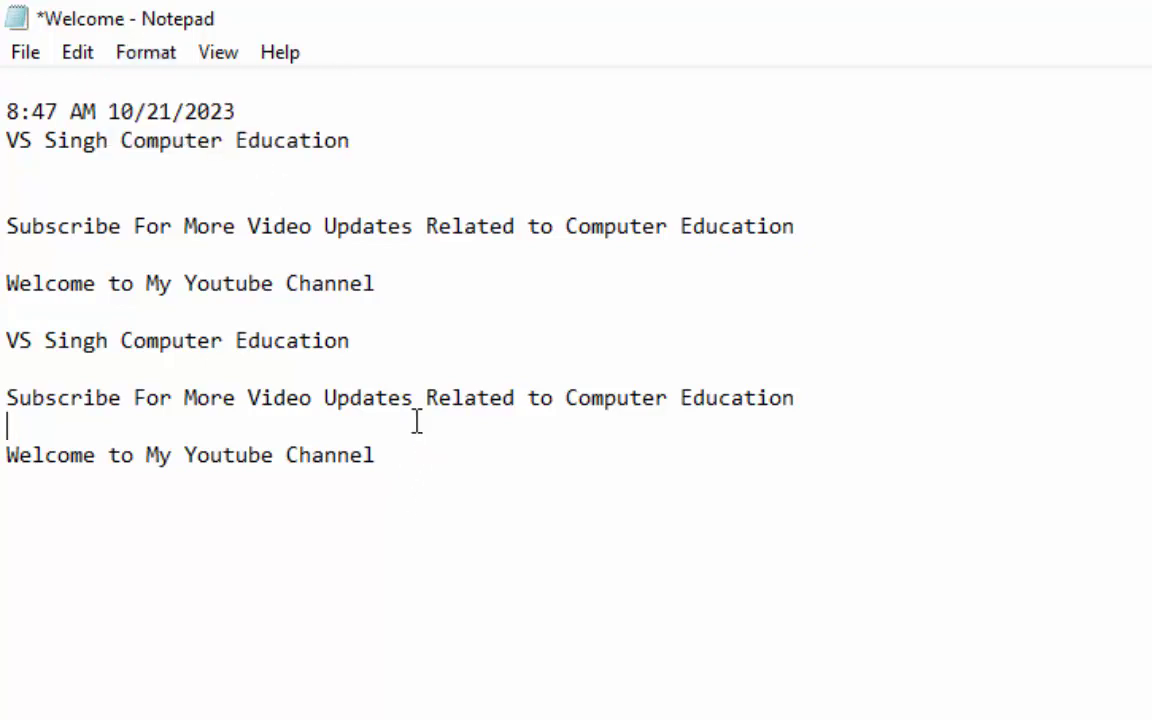
Fill the empty first line above the date with an unbroken run of the letter j extending well past the window's width.
left_click(258, 80)
type("jjjjjjjjjjjjjjjjjjjjjjjjjjjjjjjjjjjjjjjj")
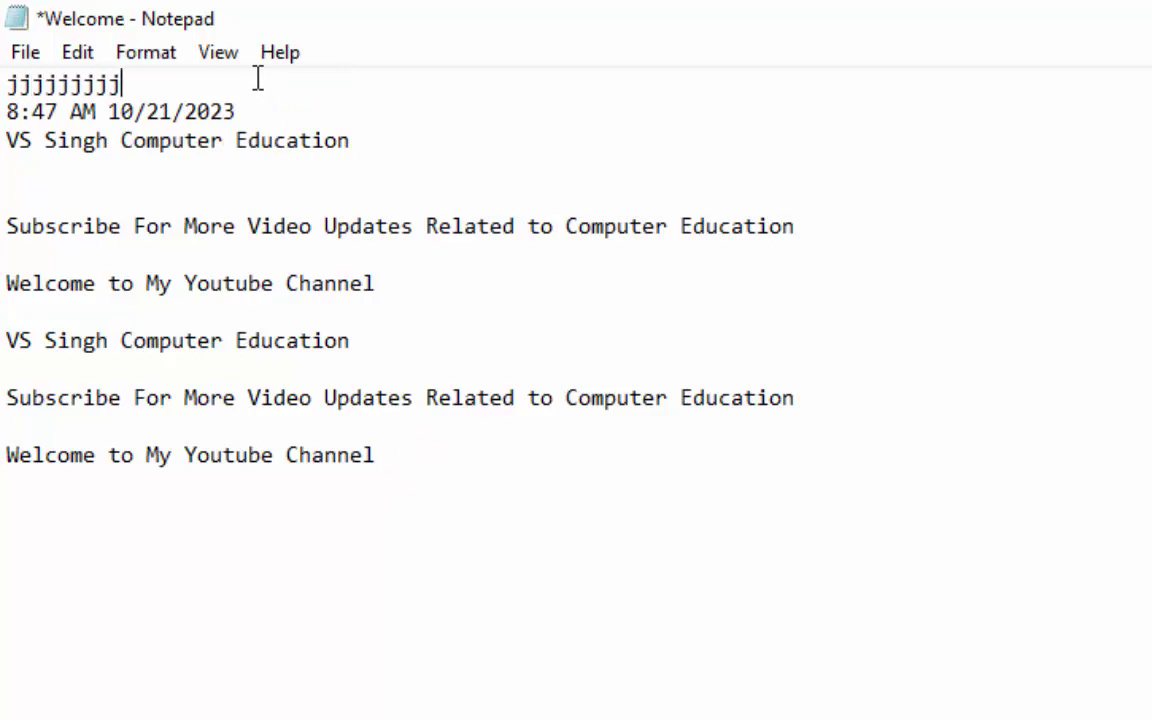
type("jjjjjjjjjjjjjjjjjjjjjjjjjjjjjjjjjjjjjjjjjjjjjjjjjjjjjjjjjjjjj")
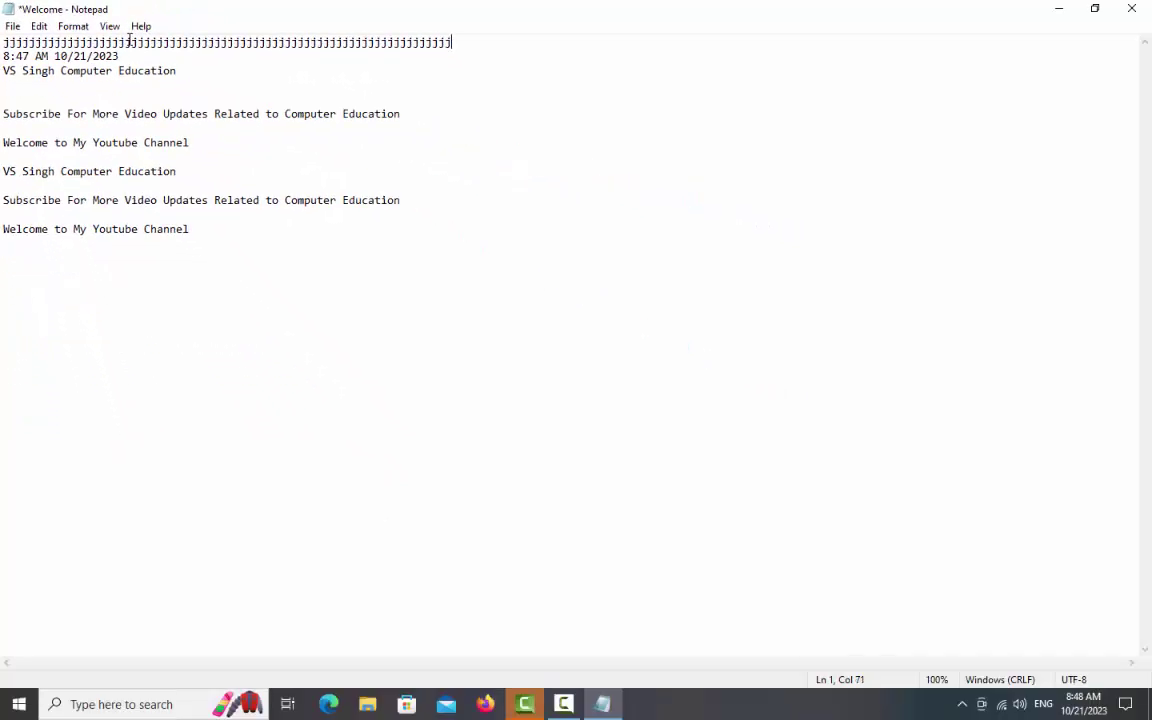
type("jjjjjjjjjjjjjjjjjjjjjjjjjjjjjjjjjjjjjjjjjjjjjjjjjjjjjjjjjjjjjjjjjjjjjjjjjjjjjjjjjjjjjjjjjjjjjjjjjjjjjjjjjjjjjjjjjjjjj")
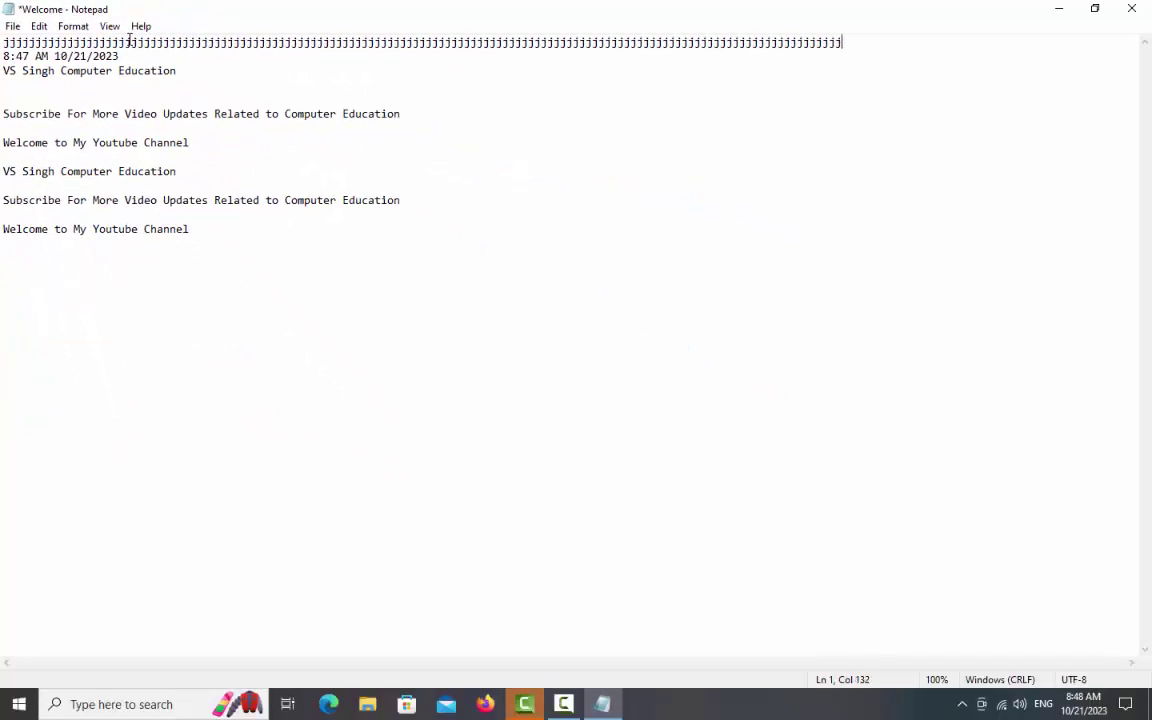
type("jjjjjjjj")
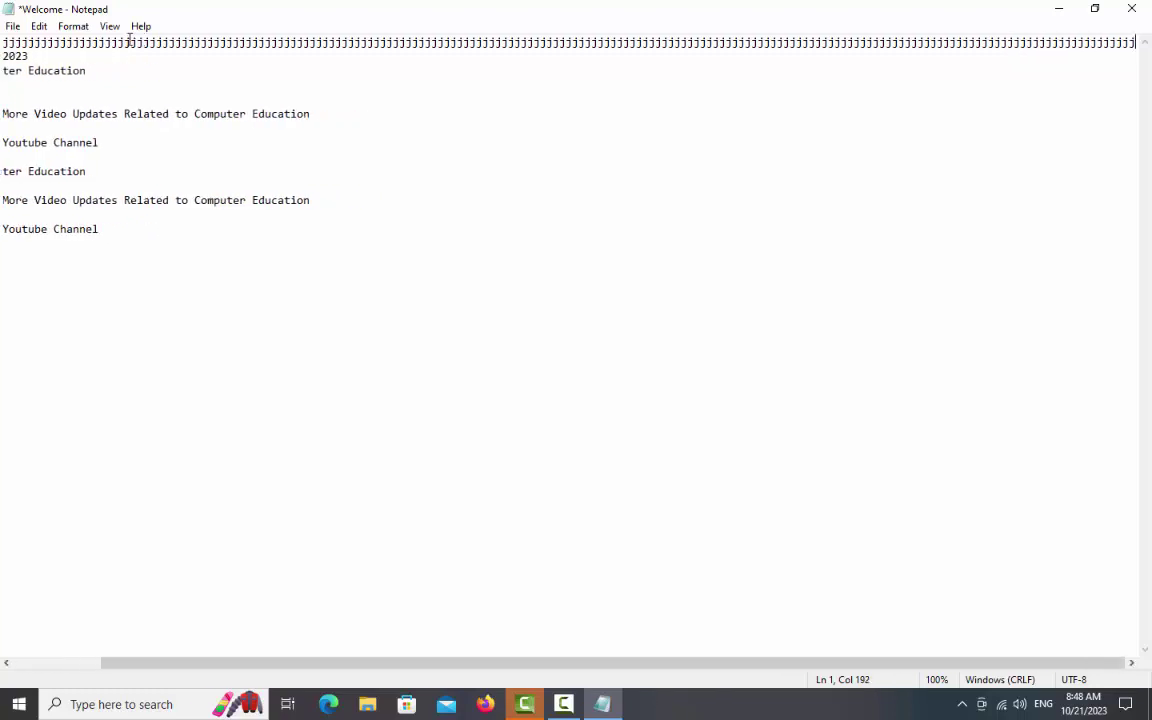
type("jjjjjjjjjjjjjjjjjjjjjjjjjjjjjjjjjjjjjjjjjjjjjjjjjjjjjjjj")
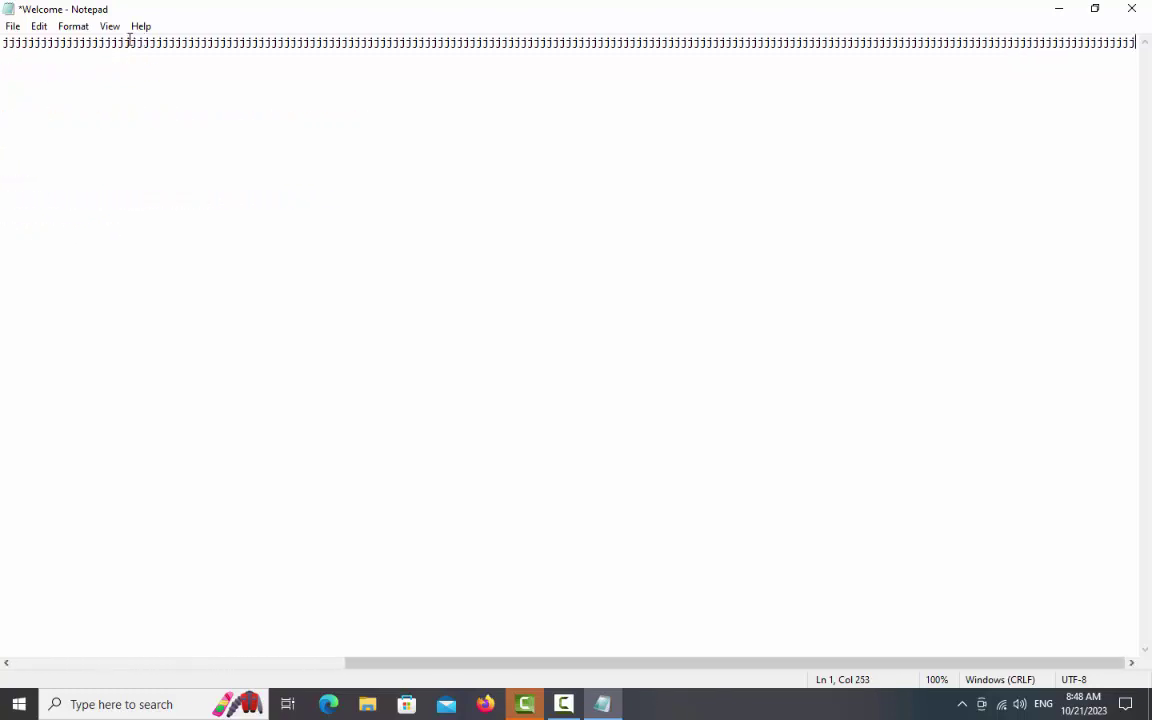
type("jjjjjjjjjjjjjjjjjjjjjjjjjjjjjjjjjjjjjjjjjjjjjjjjjjjjjjjjjjjjjjjjjjjjjjjjjjjjjjjjjjjjjjjjjjjjjjjjjjjjjj")
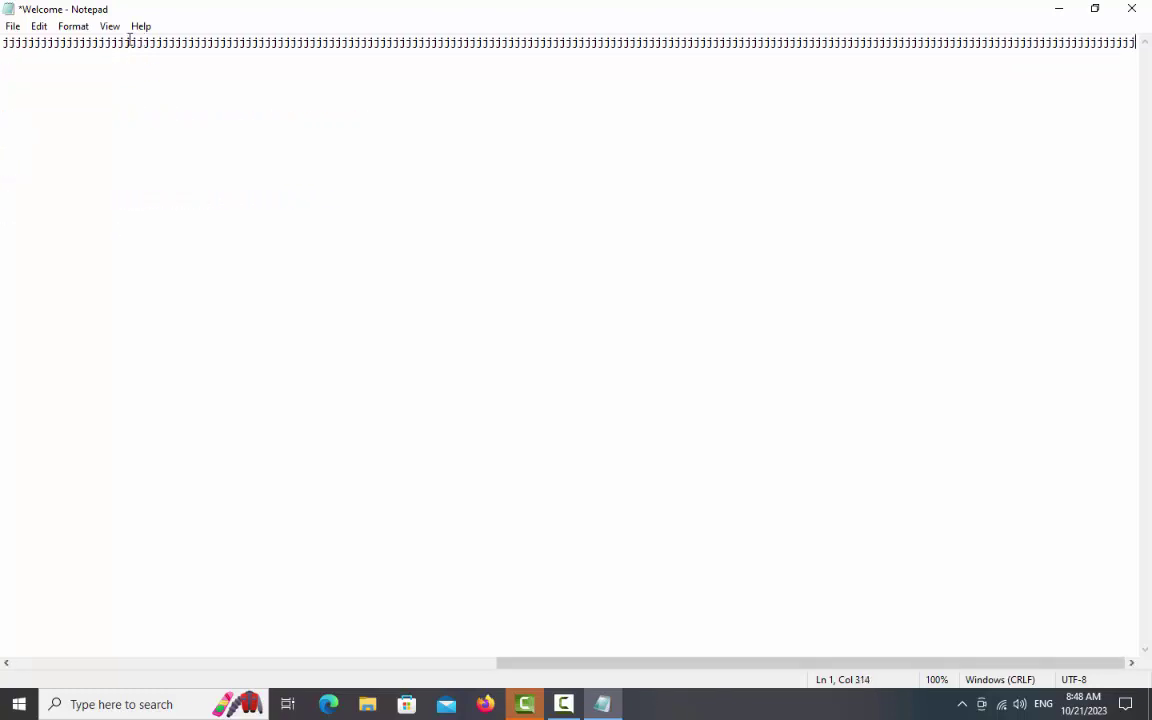
type("jjj")
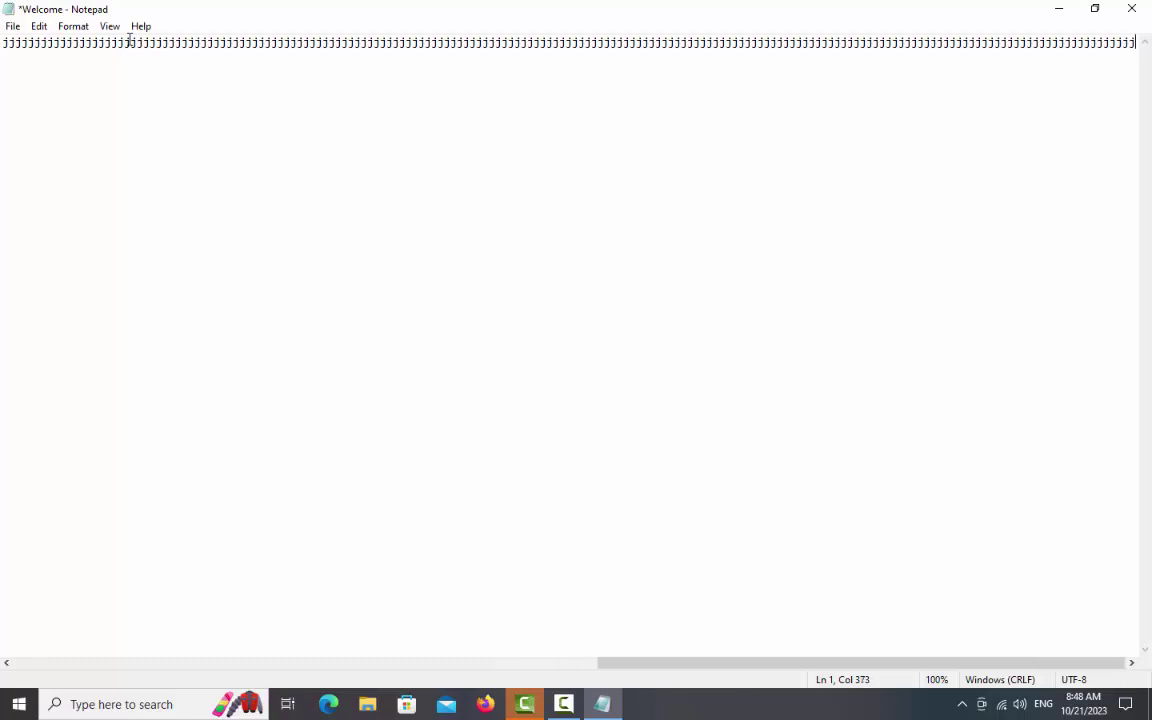
type("jjjjjjjjjjjjjjjjjjjjjjjjjjjjjjjjjjjjjjjjjjjjjjjjjjjjjjjj")
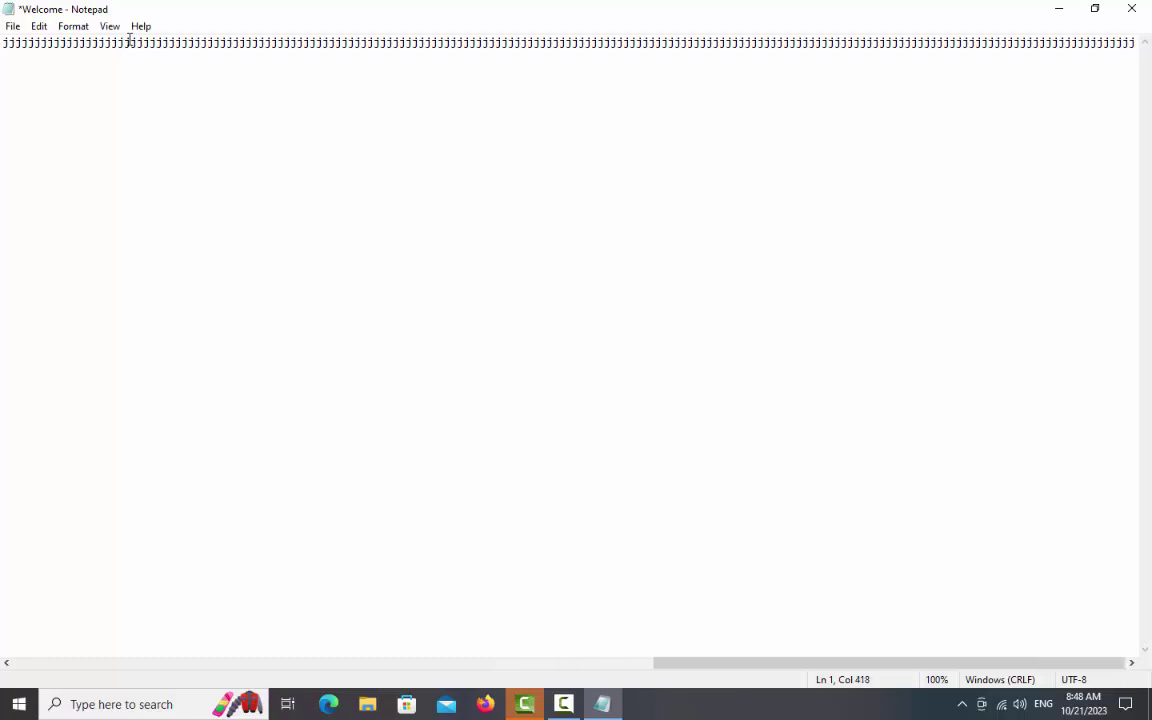
Turn on Word Wrap and extend the first line with a long run of the letter l across several wrapped rows.
left_click(72, 27)
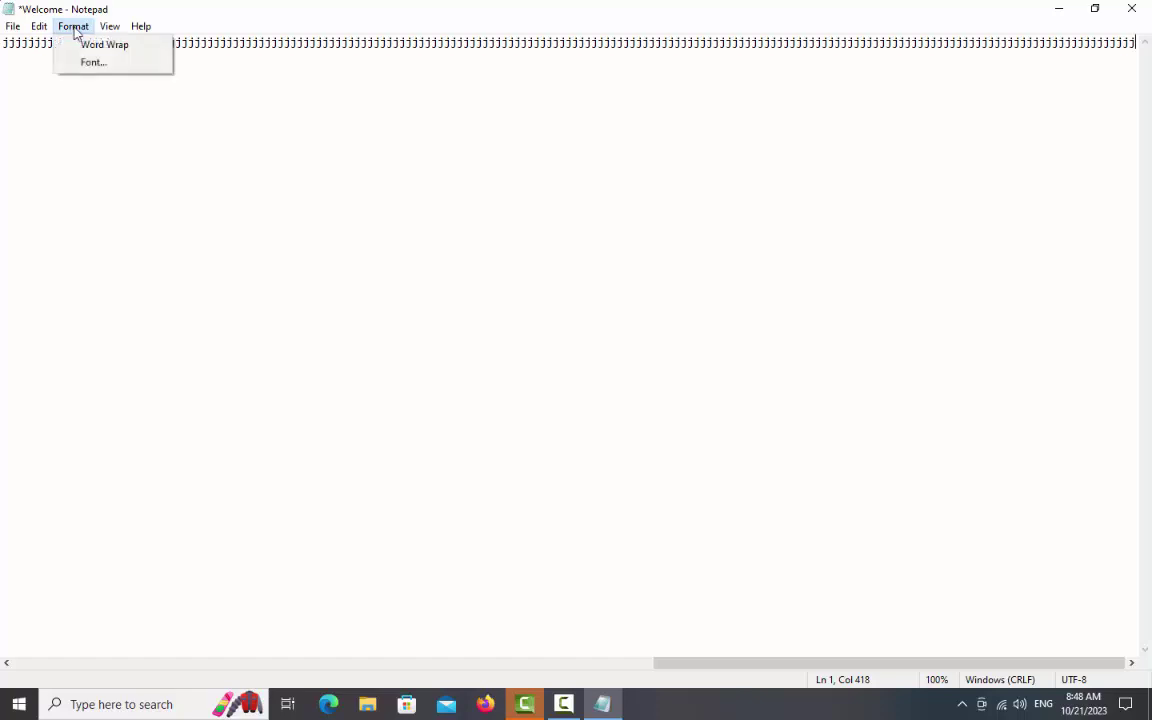
left_click(86, 48)
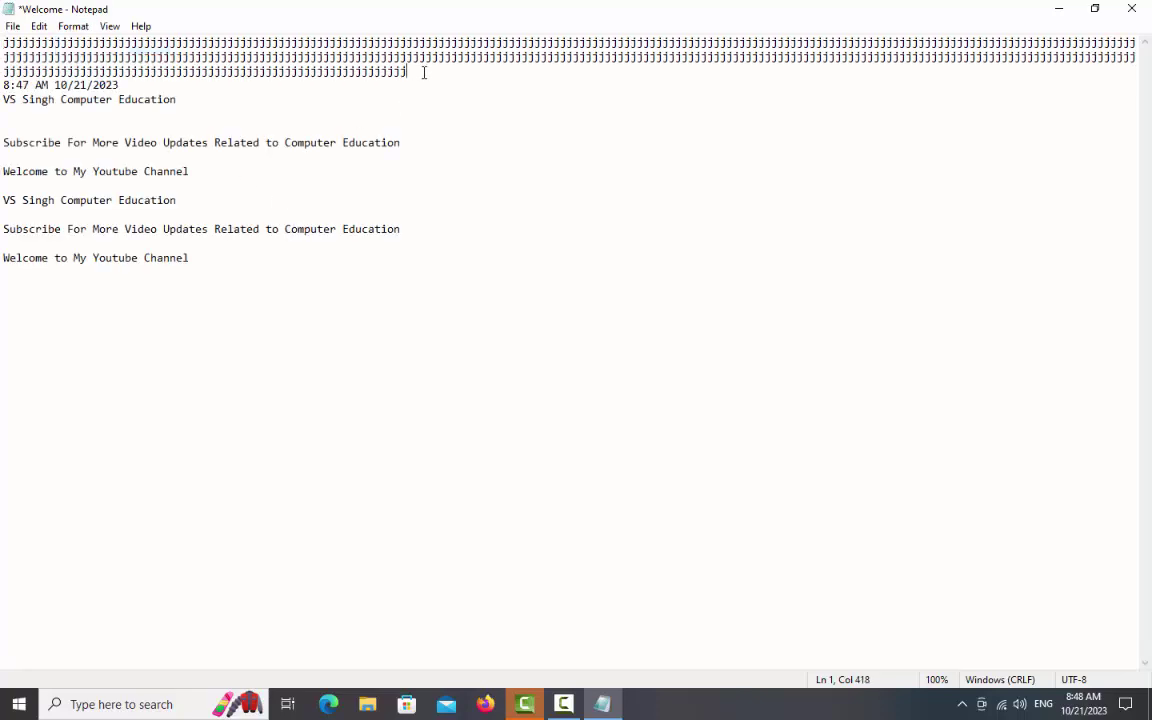
type("llllllllllllllllllllllllllllllllllllllllllllllllllllllllllllllllllllllllllllllllllllllllllllllllllllllllllllllllllllllllllllllllllllllllllll")
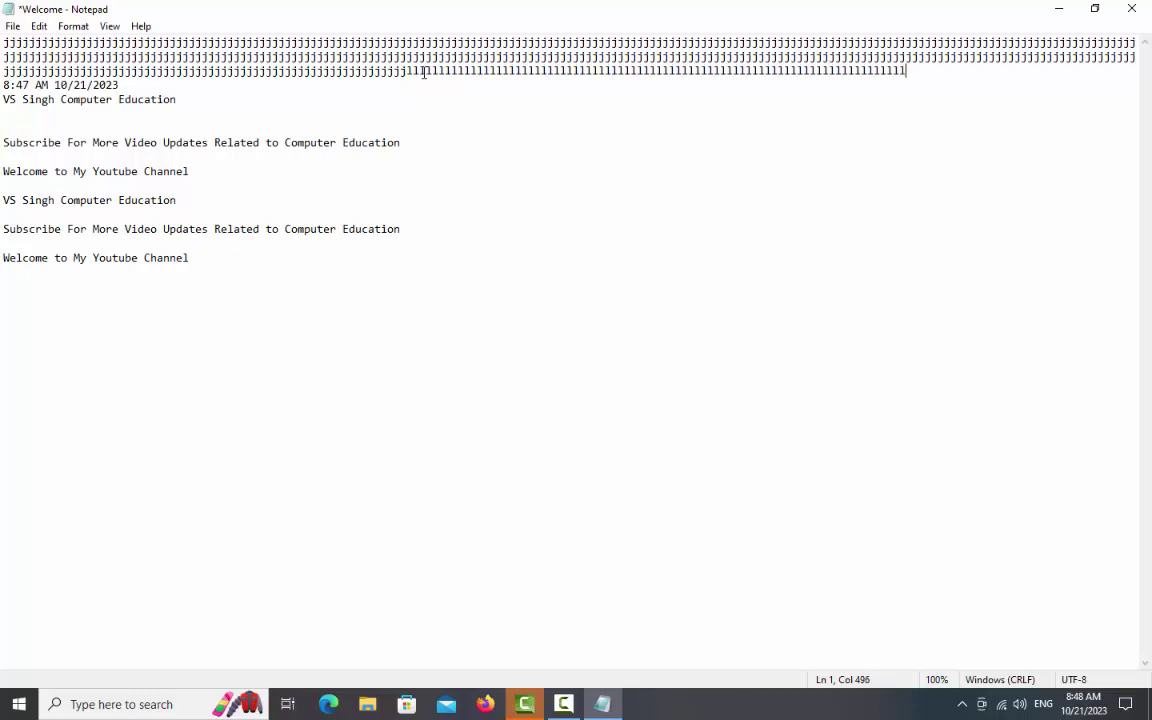
type("lllllllllllllllllllllllllllllllllllllllllll")
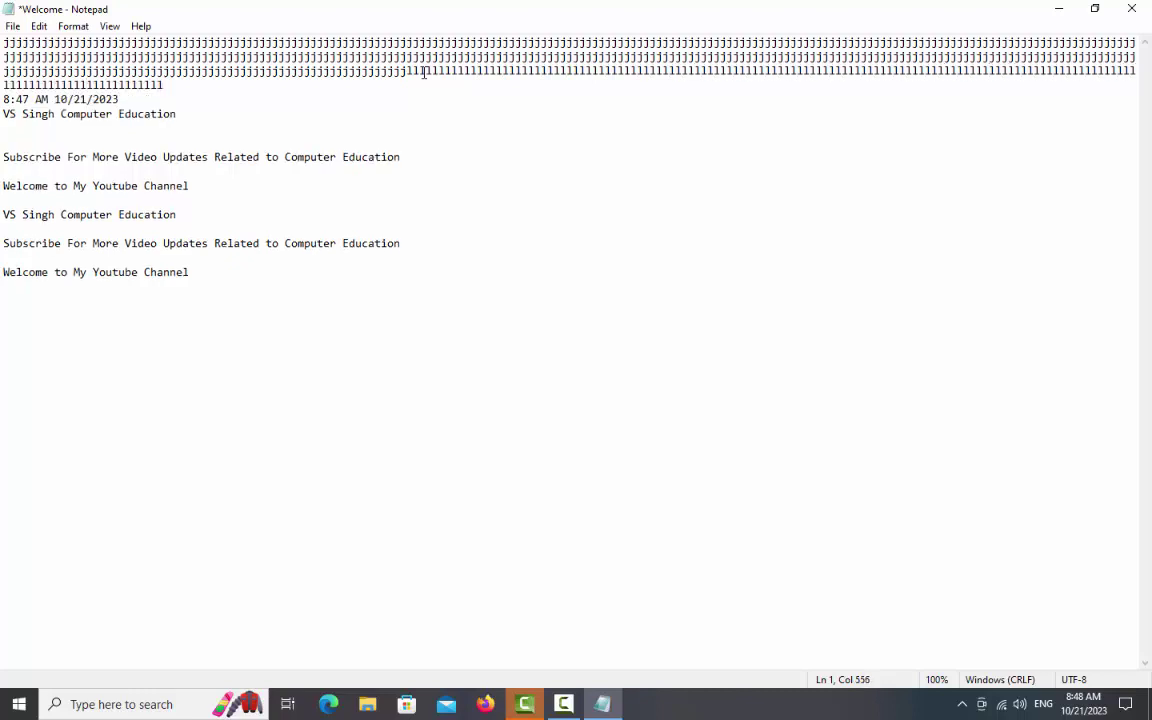
type("llllllllllllllllllllllllllllllllllllllllllllllllllllllllllllllllllllllllllllllllllllllllllllll")
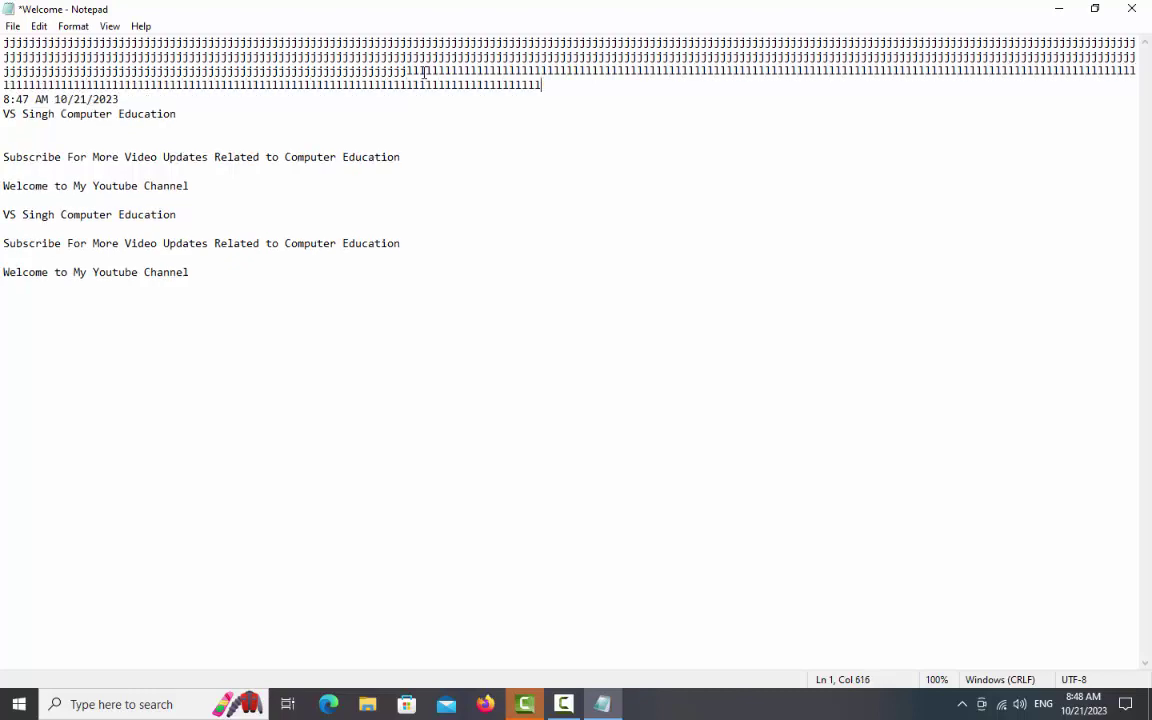
type("llllllllllllllllllllllllllllllllllllllllllllll")
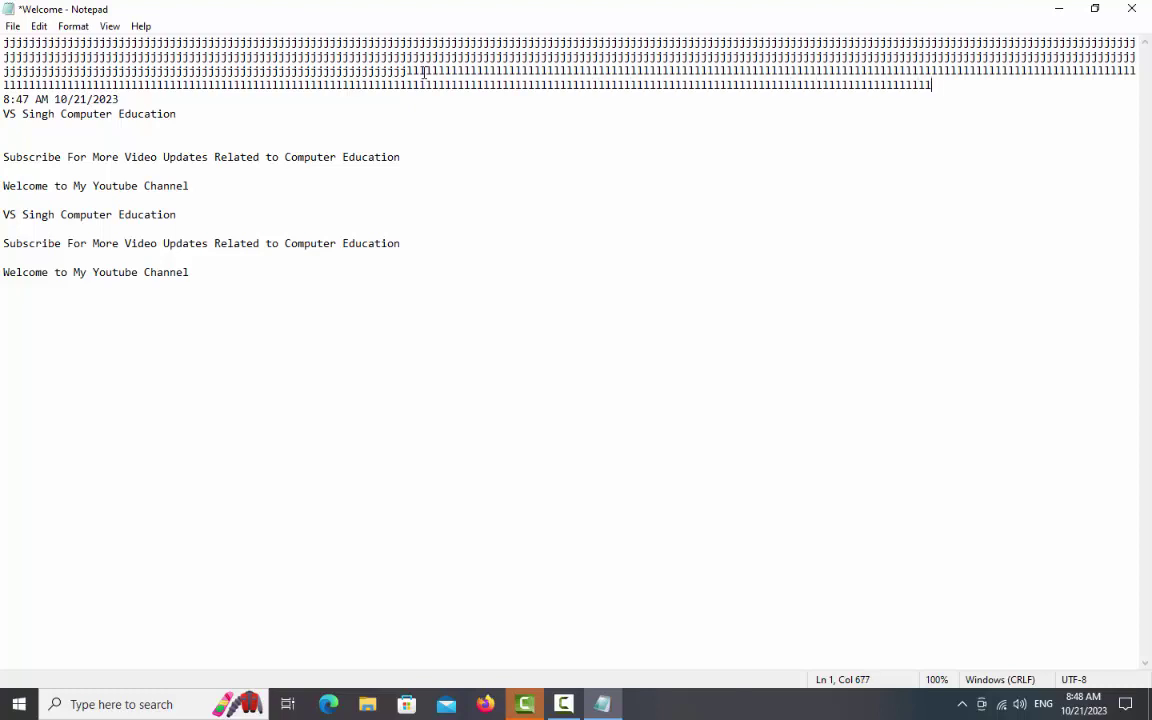
type("lllllllllllllllllllllllllllllllllllllllllllllllllll")
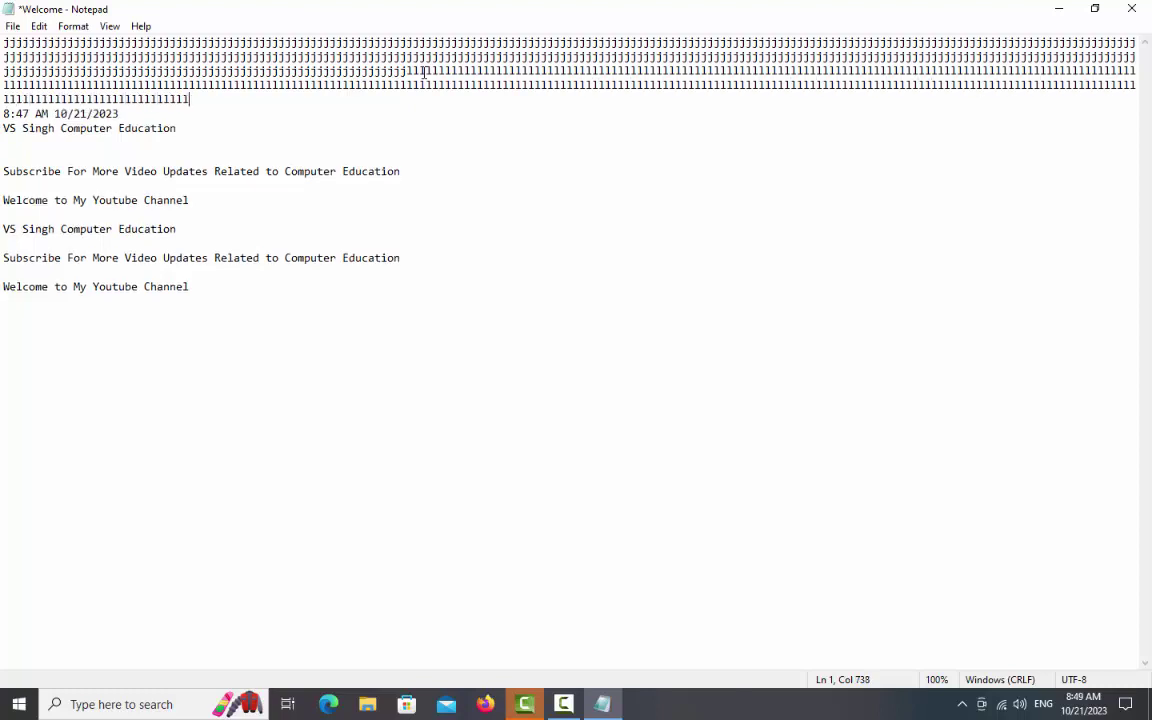
type("lllllllllllllllllllllllllllllllllllllllllllllllllllllllllllllllllllllllllllll")
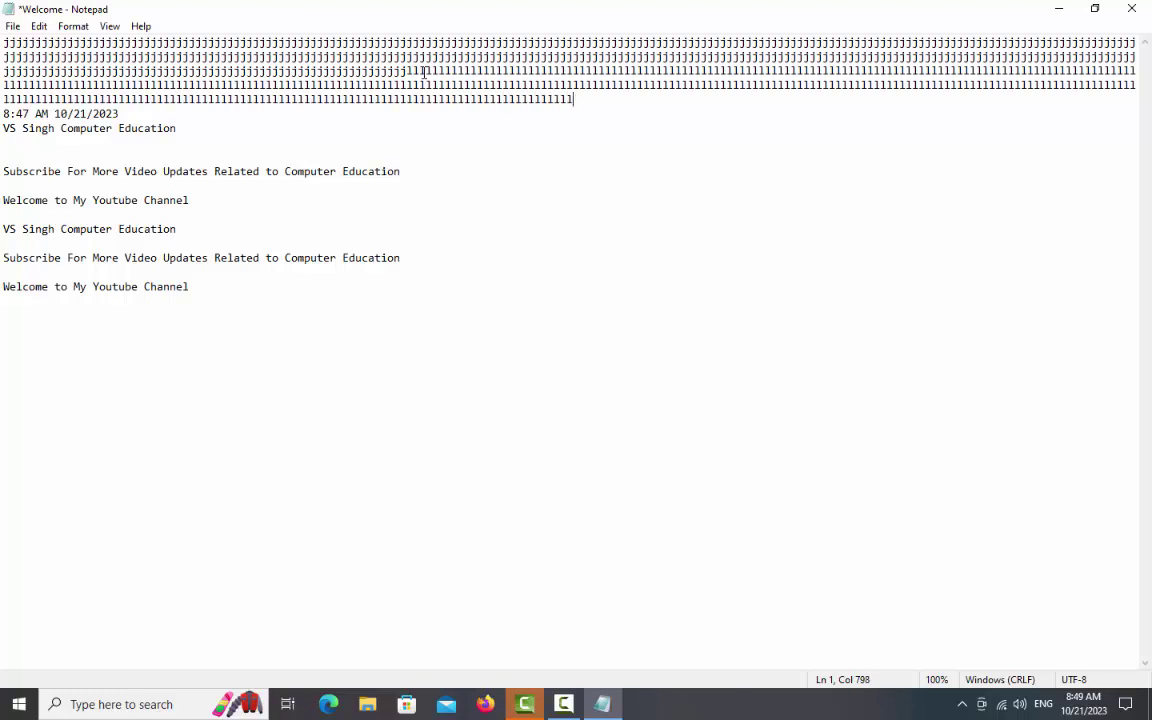
type("lllllllllllllllllllllllllllllllllllll")
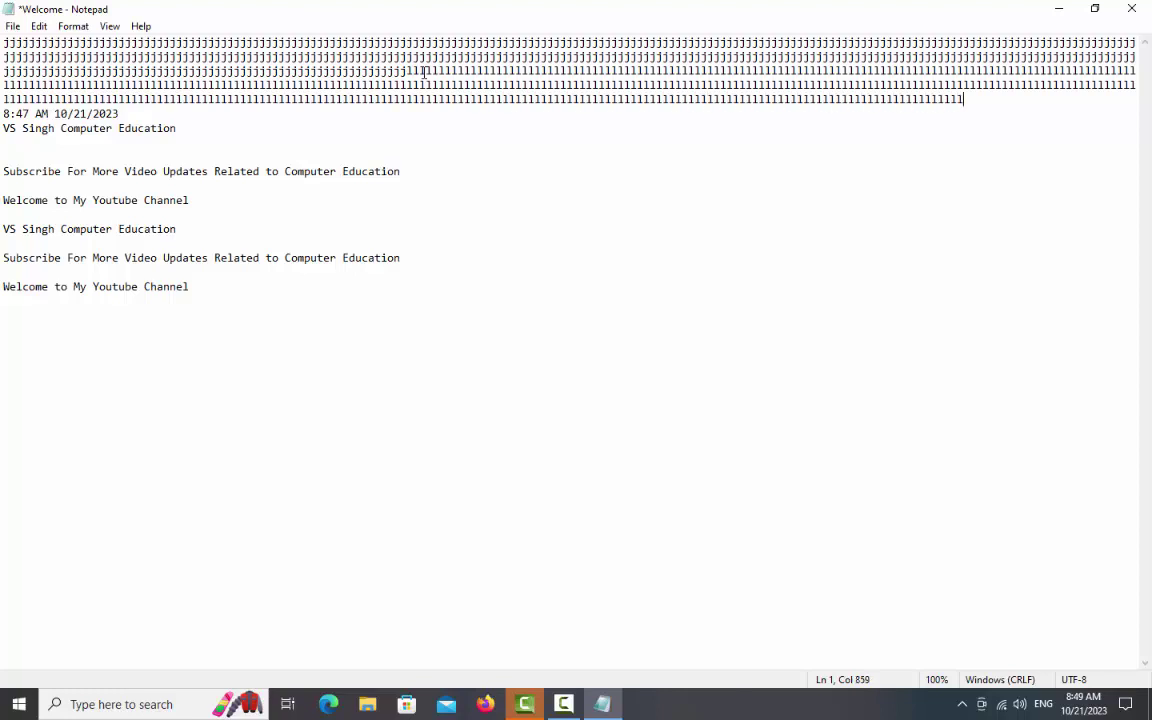
type("llllllllllllllllllllllllllllllllllllllllllllllllllllllllllllllllllllllllllllllllllllllllllllllllllllll")
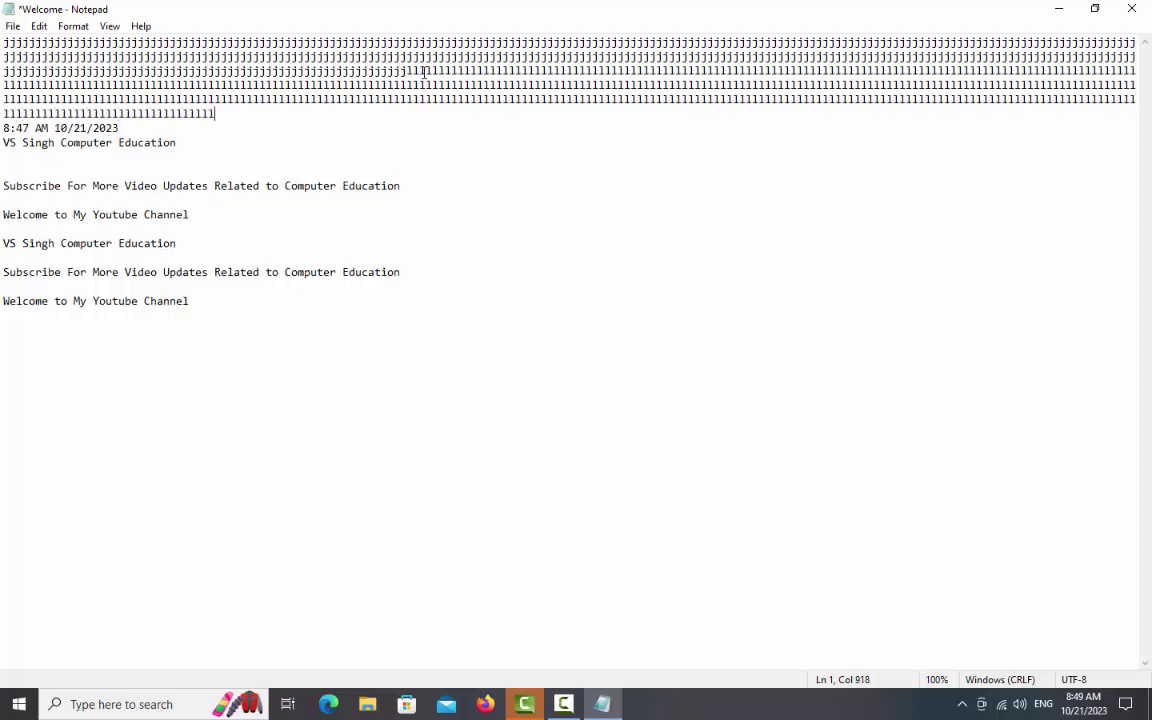
type("lllllllllllllllllllllllllllllllllllllll")
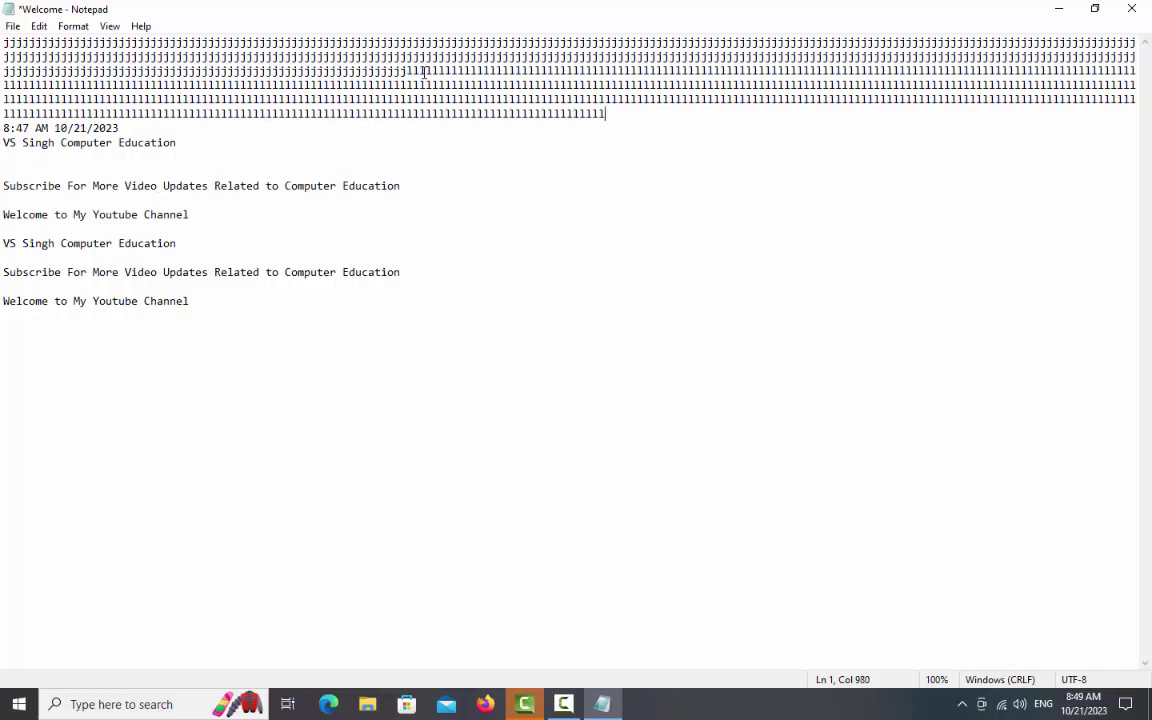
type("lllllllllllllllllllllllllllllllllllllll")
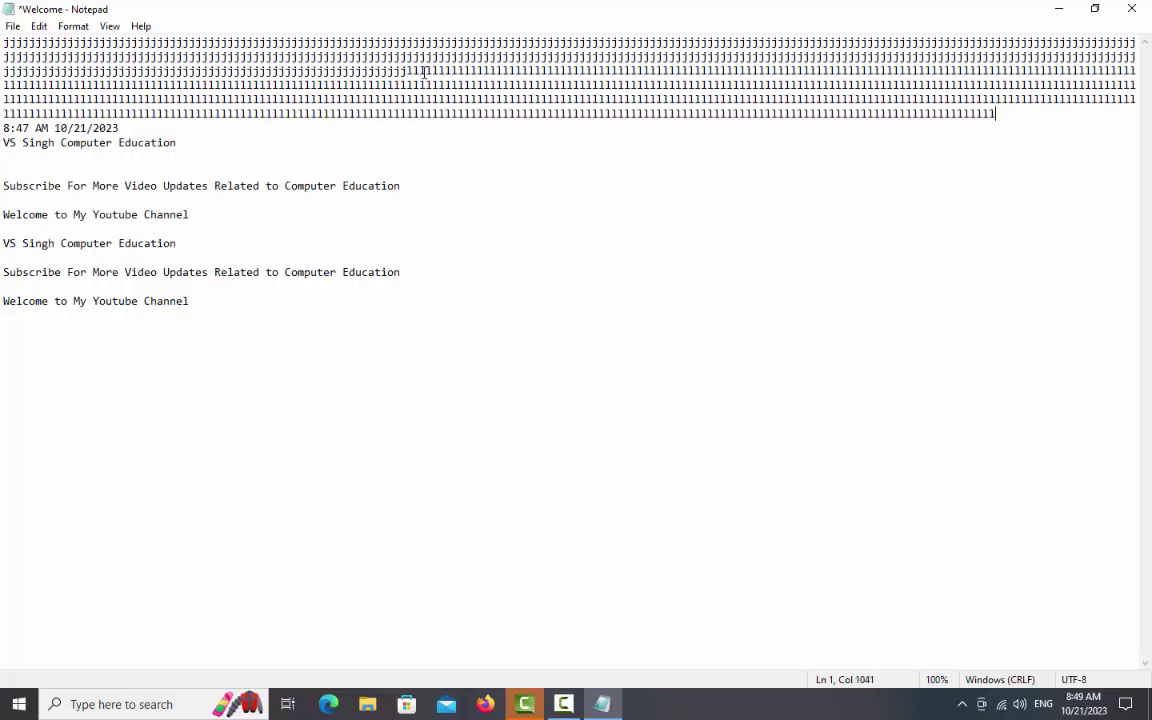
type("lllllllllllllllllllllllllllllllllllllllllllllllllllllllllllll")
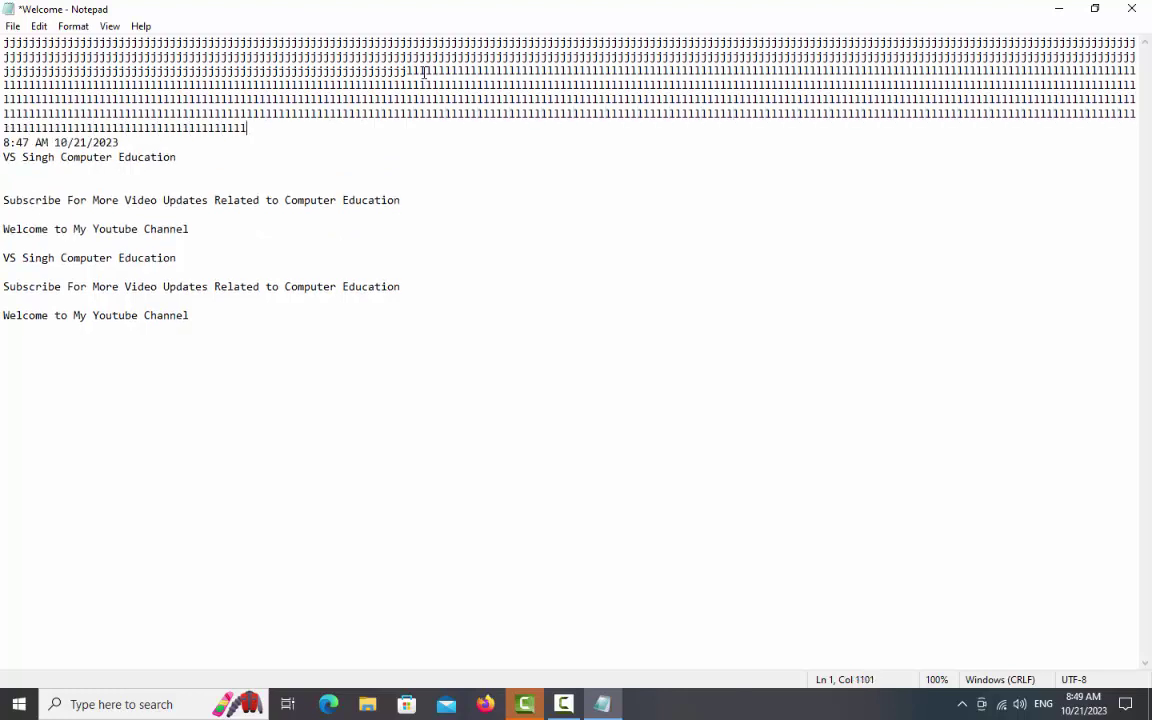
type("lllllllllllllllllllllllllllllllllllllllllllll")
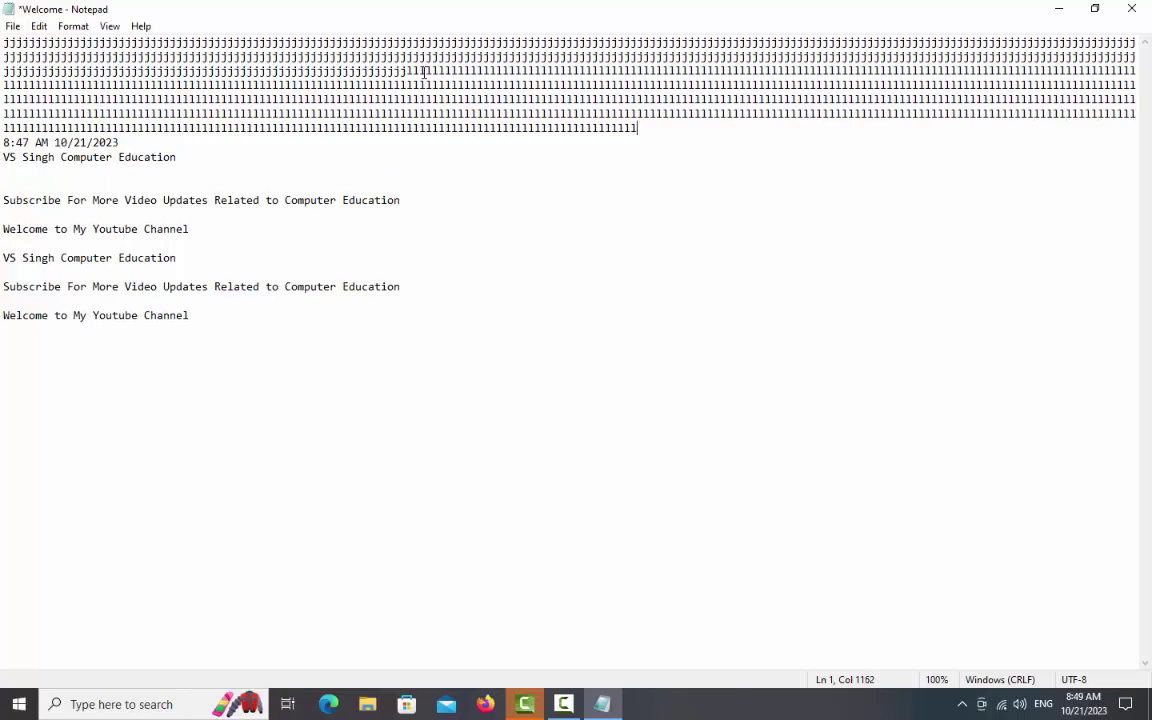
Set the document font to Cooper, style Black Oblique, size 20.
left_click(72, 29)
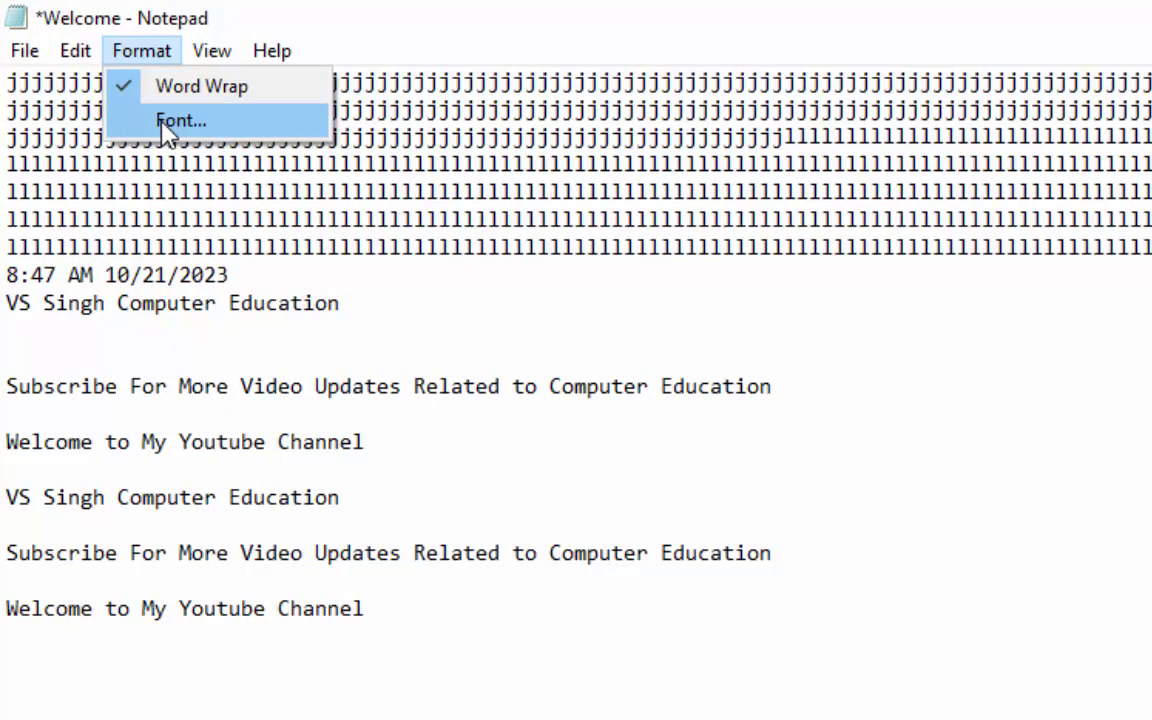
left_click(165, 124)
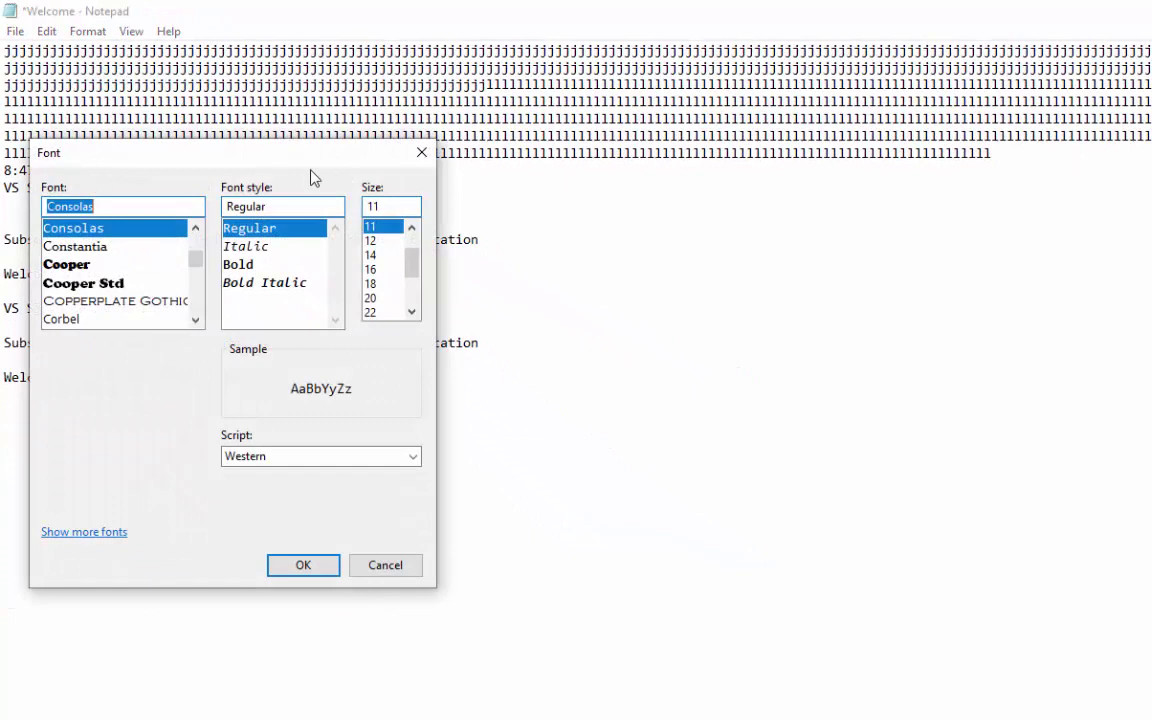
left_click_drag(296, 165, 821, 219)
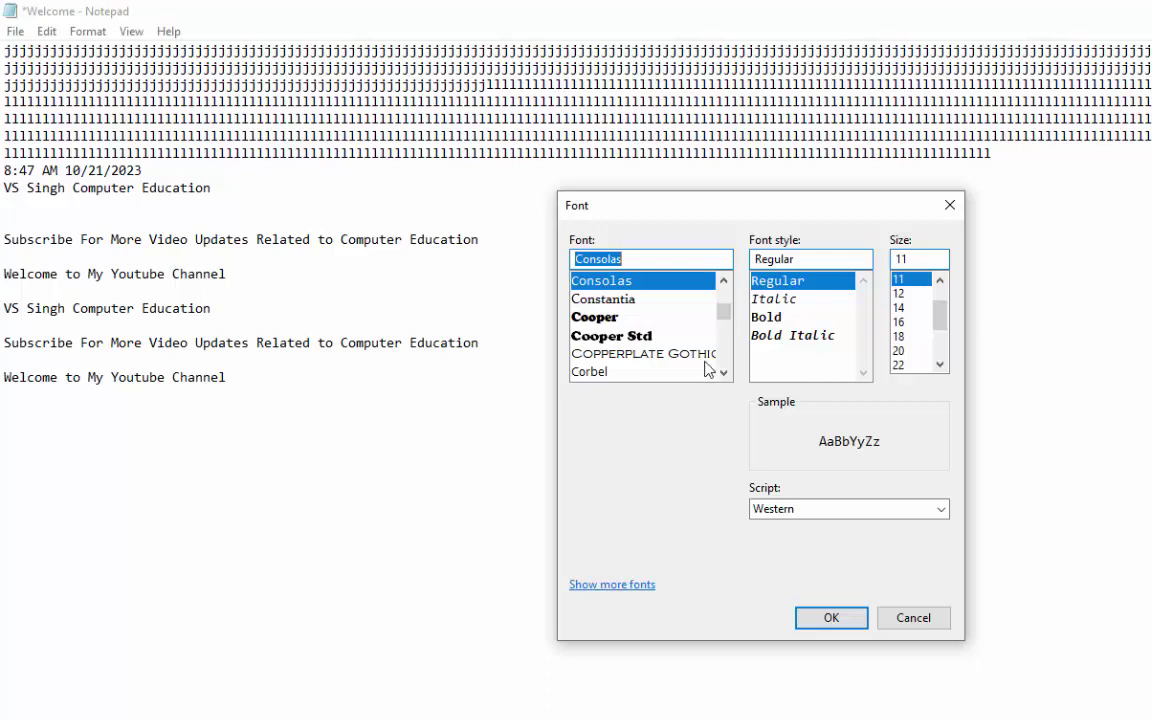
left_click(594, 317)
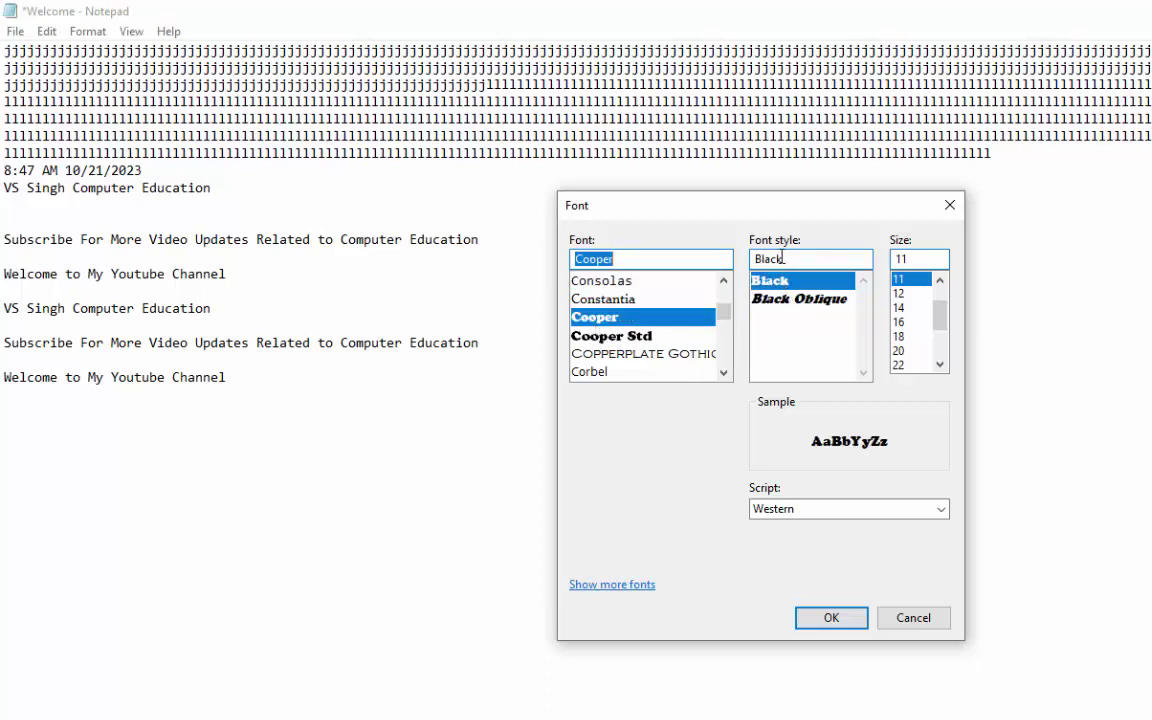
left_click(786, 300)
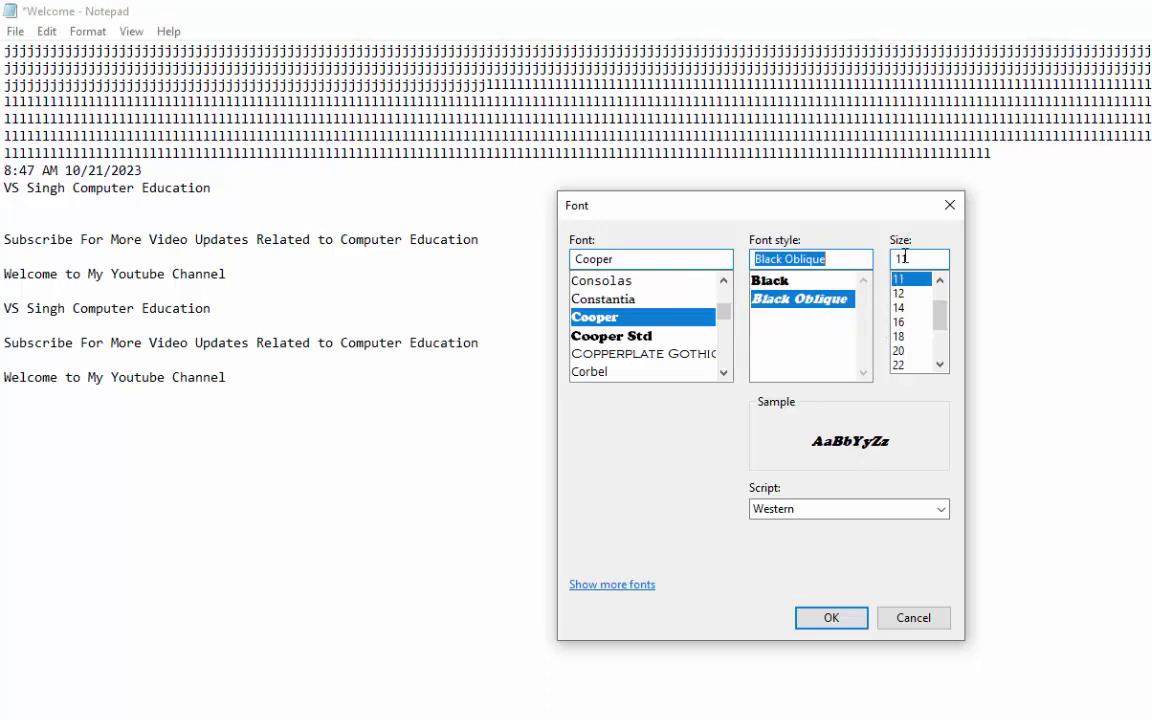
left_click(902, 350)
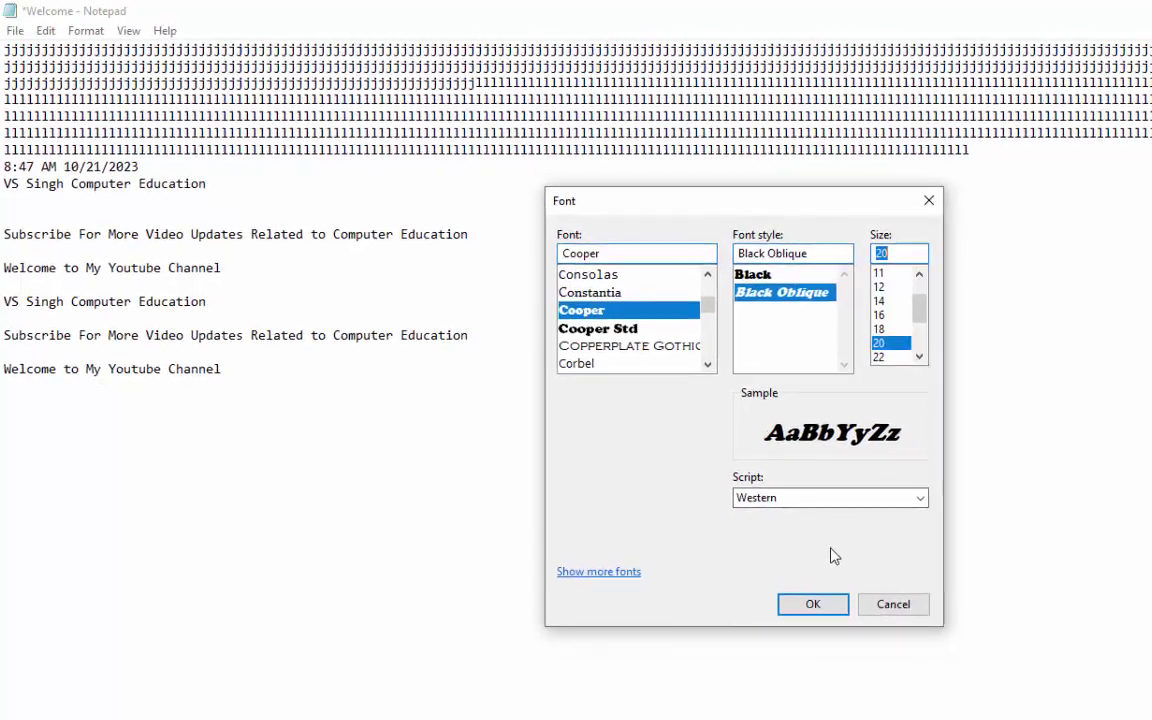
left_click(789, 587)
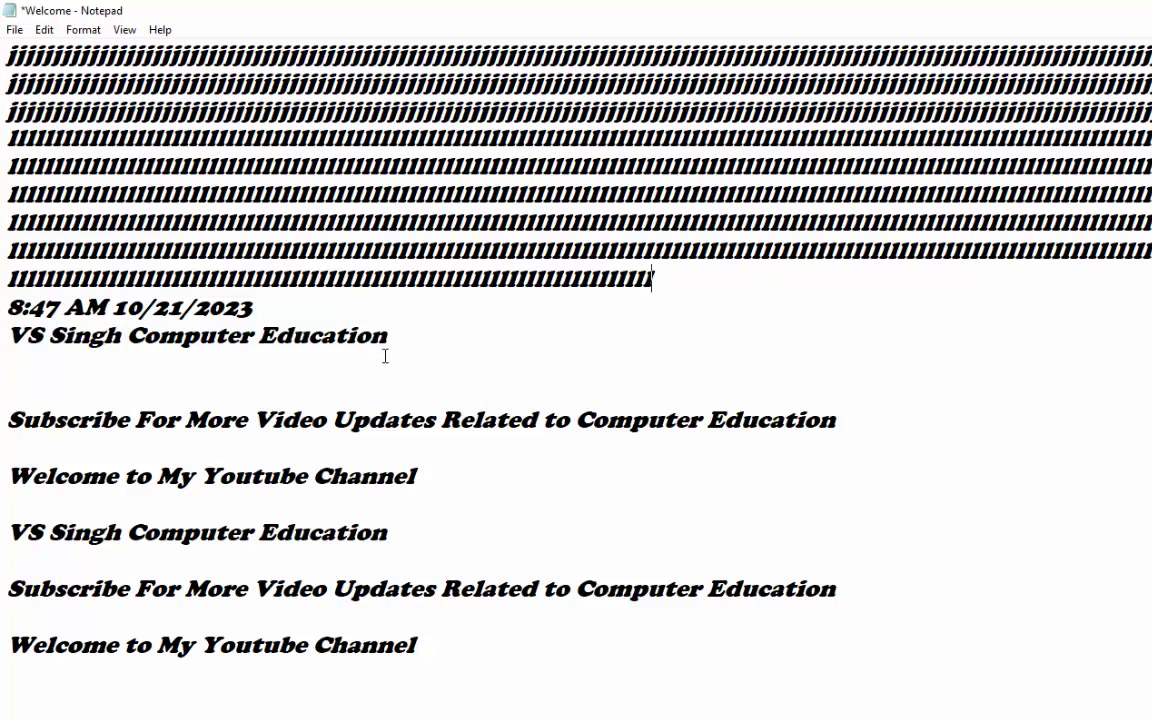
Select the first channel-name line and set the font to Copperplate Gothic, style Bold, size 14.
left_click_drag(387, 336, 6, 336)
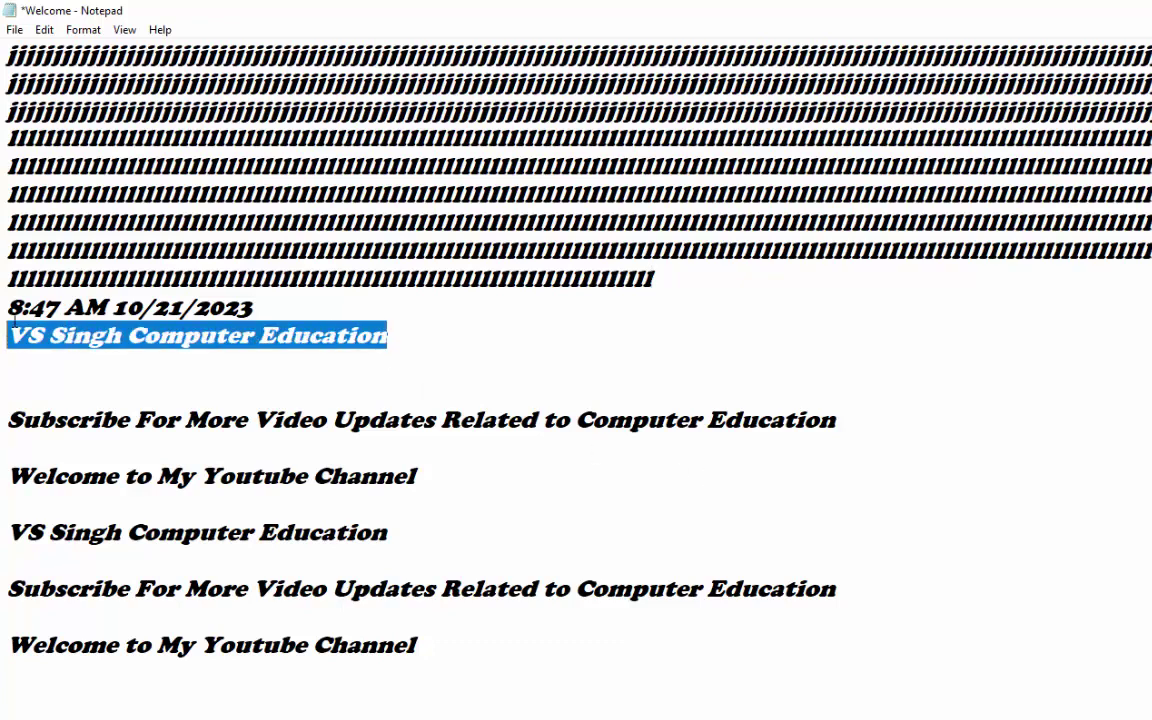
left_click(86, 30)
left_click(98, 66)
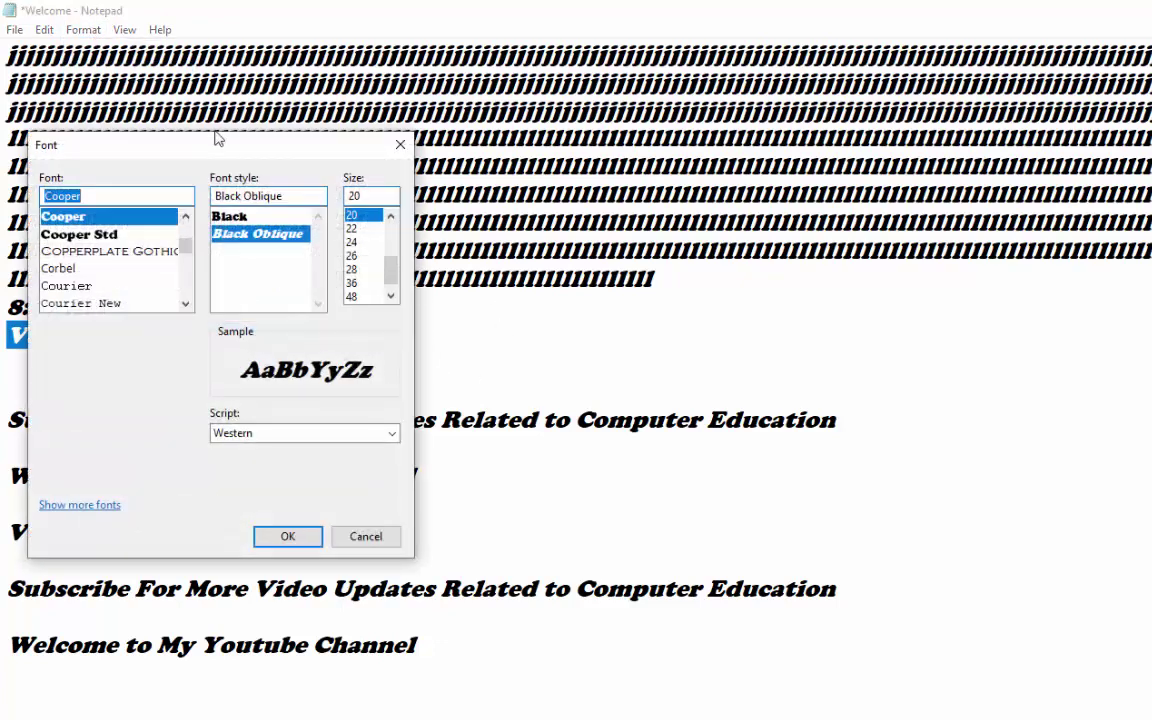
left_click_drag(213, 148, 760, 198)
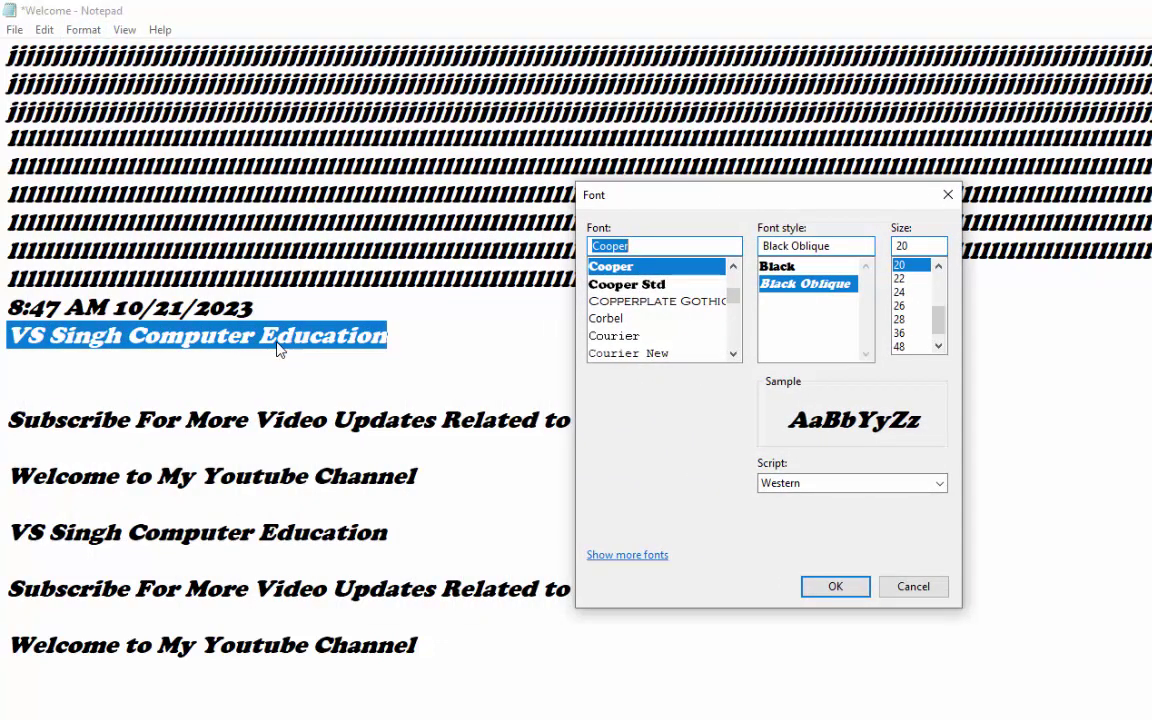
left_click(660, 303)
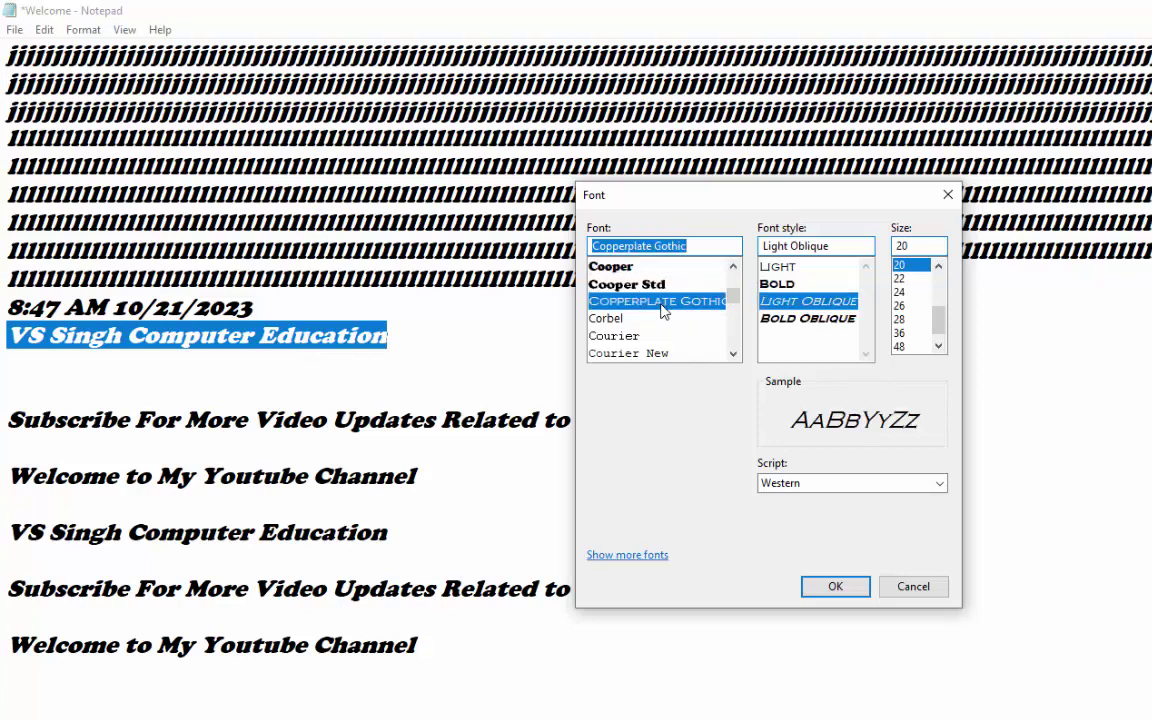
left_click(785, 285)
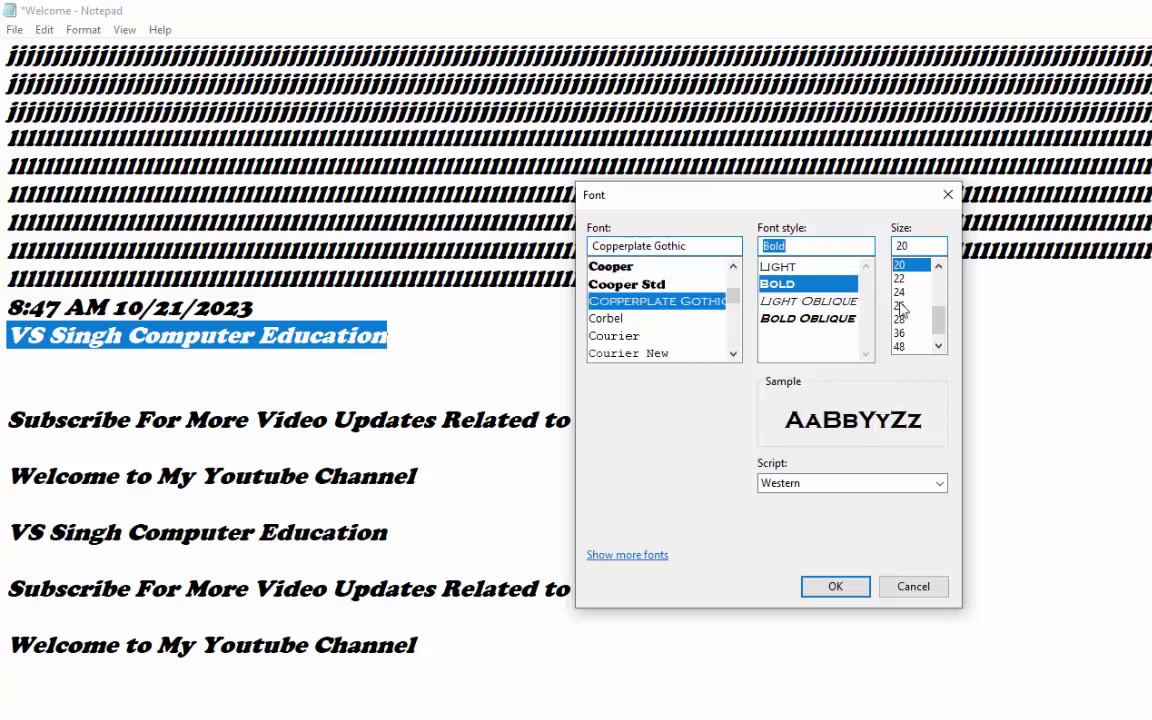
scroll(900, 310, "up", 3)
left_click(900, 333)
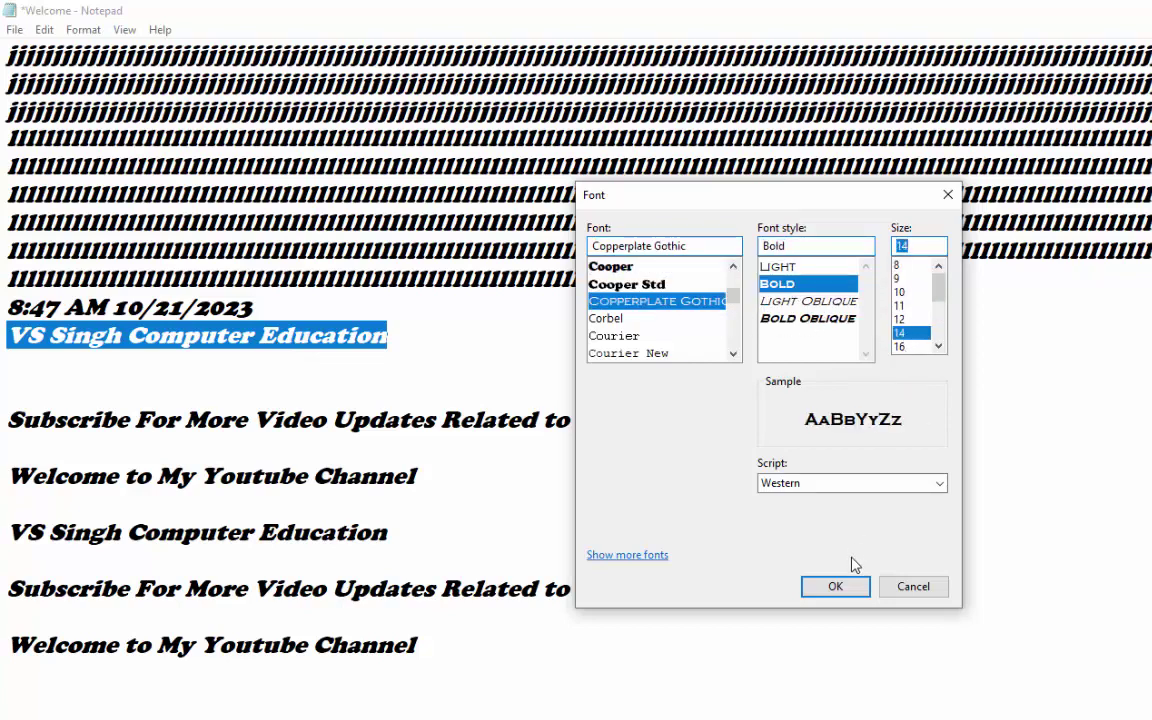
left_click(842, 592)
left_click(356, 248)
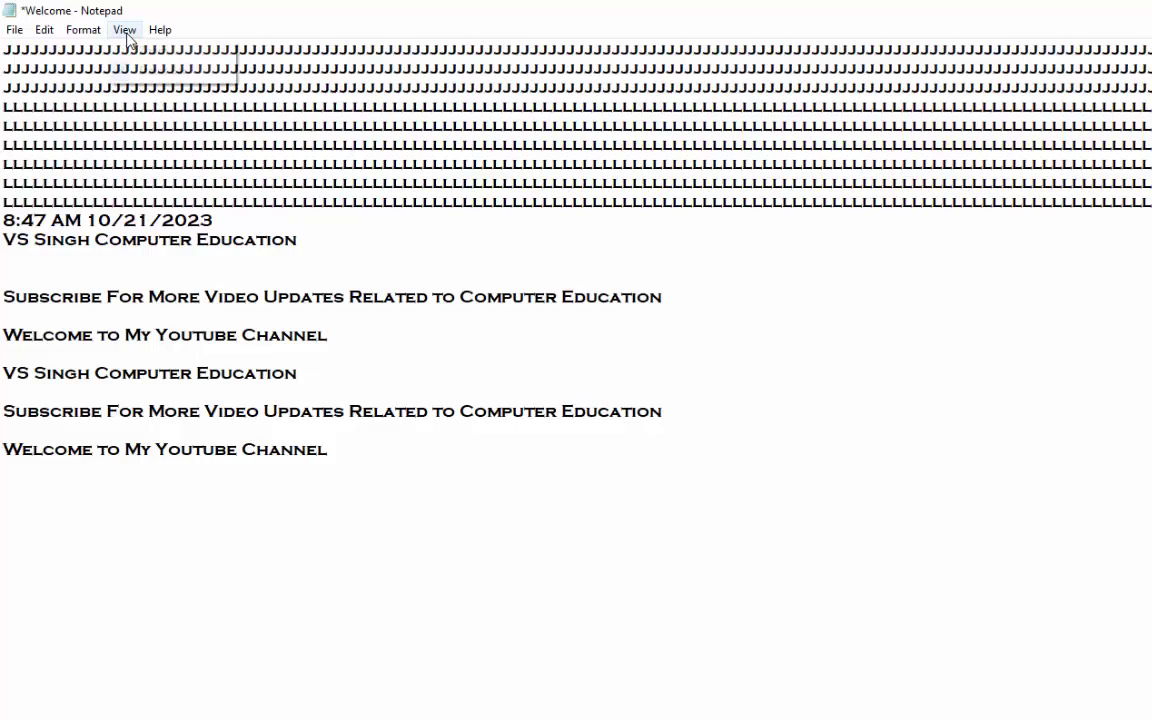
Zoom in on the text by one level and zoom back out to 100%.
left_click(125, 31)
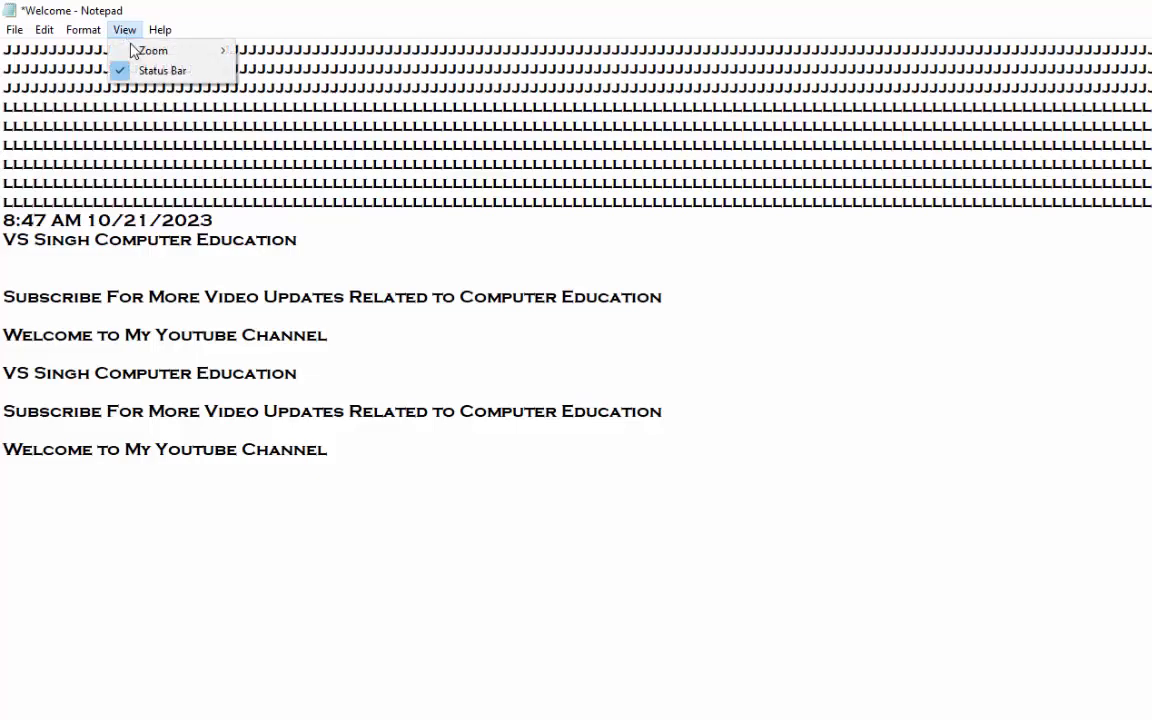
mouse_move(152, 54)
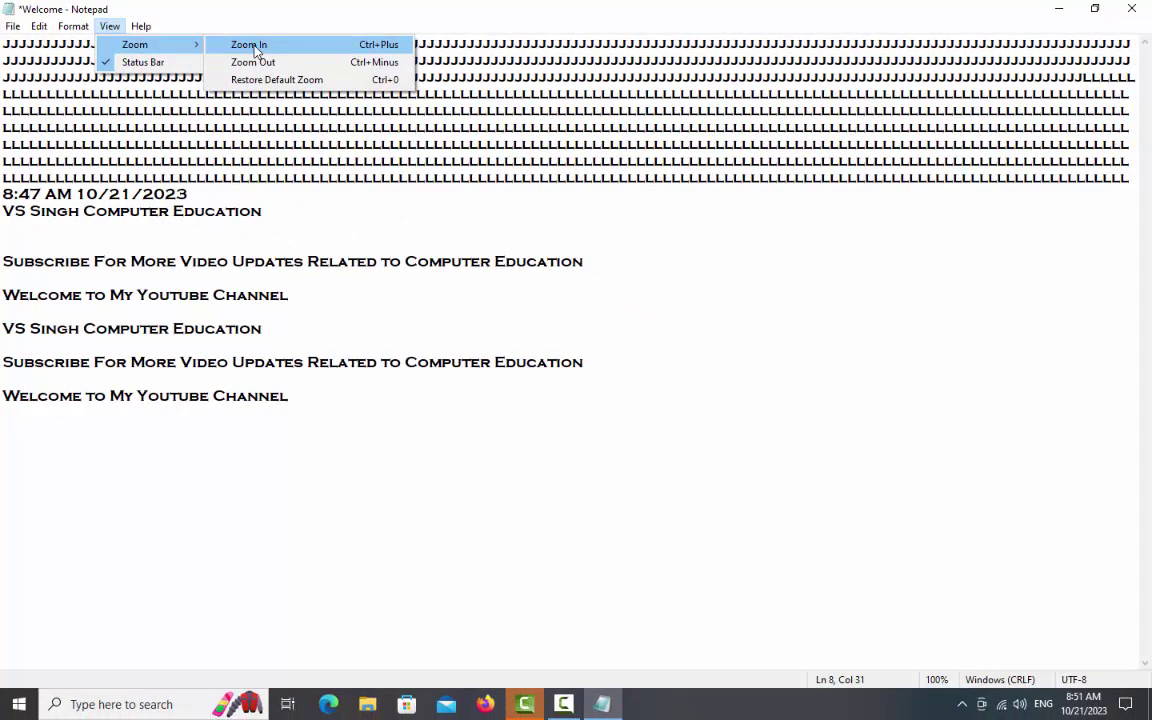
left_click(253, 47)
left_click(140, 27)
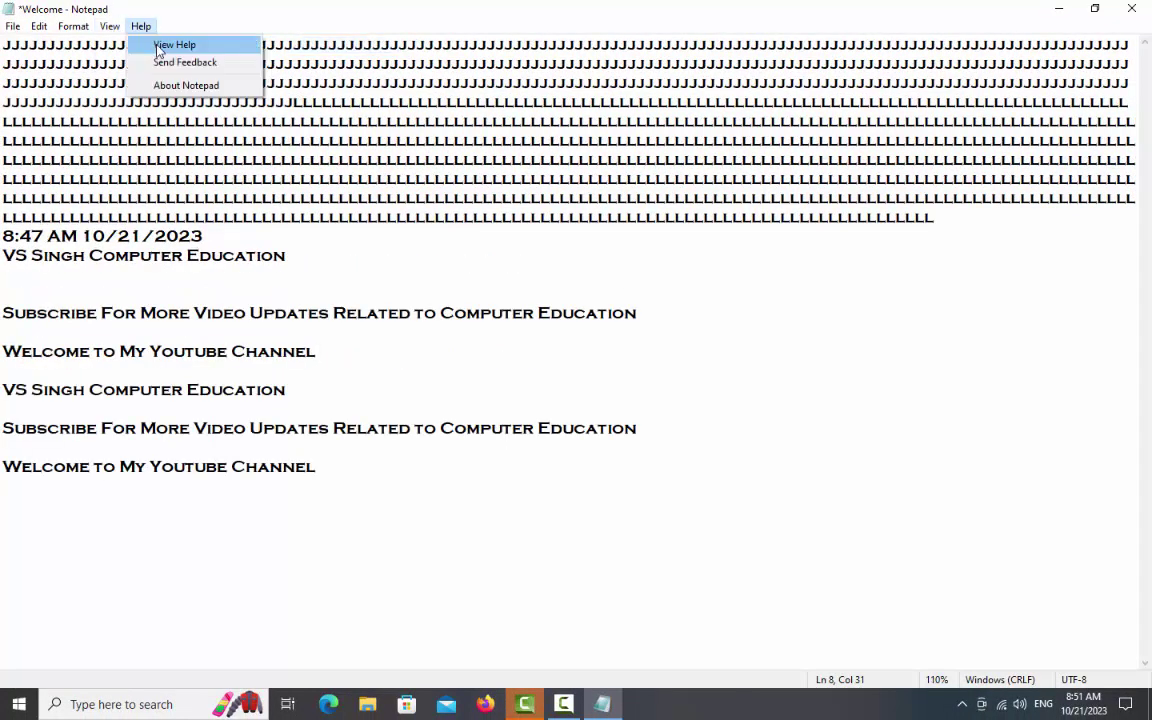
mouse_move(110, 26)
mouse_move(131, 44)
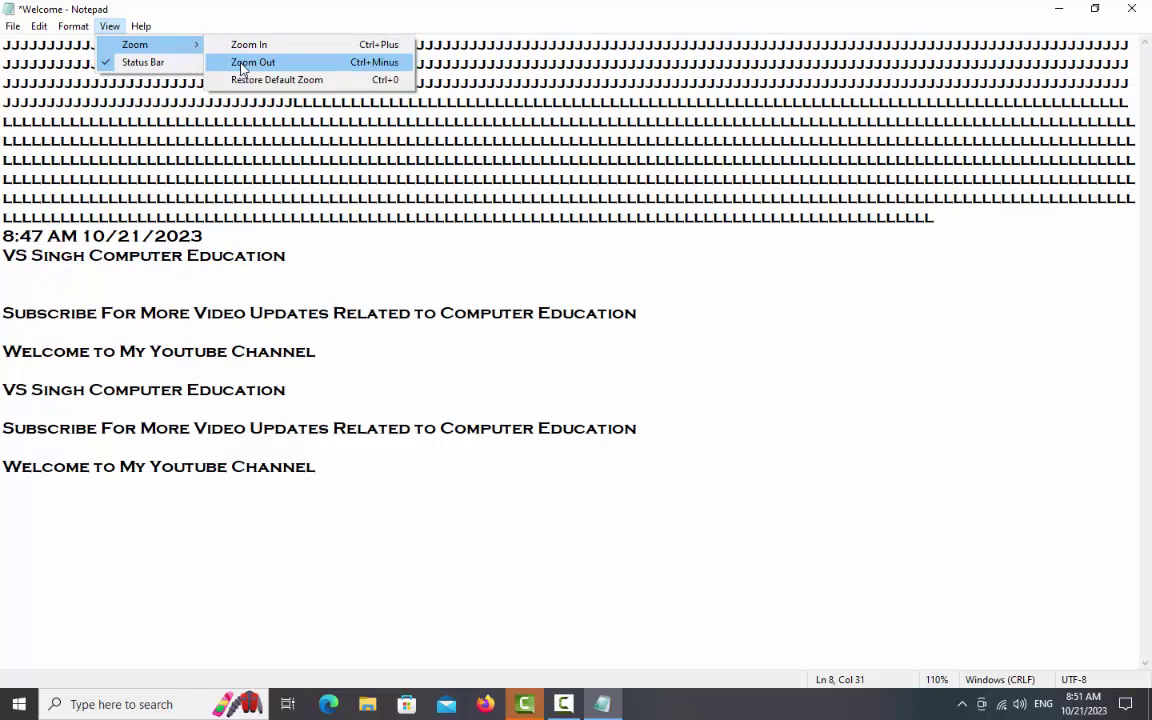
left_click(241, 62)
Hide the status bar and show it again.
left_click(110, 26)
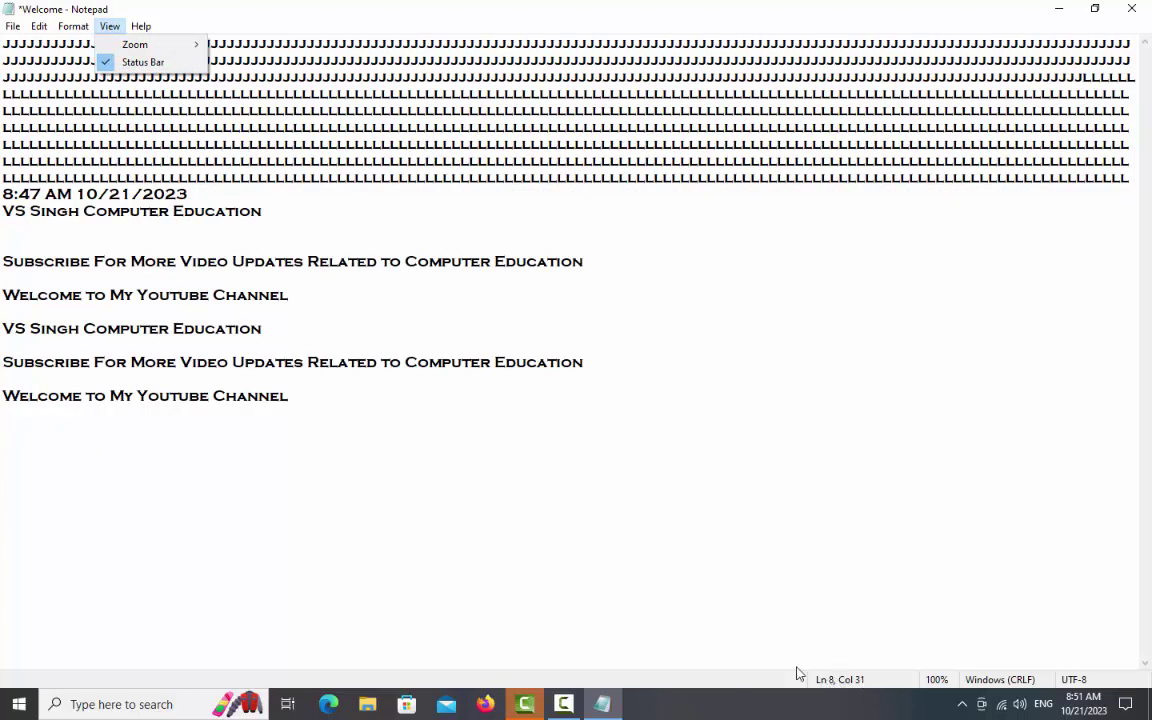
left_click(160, 64)
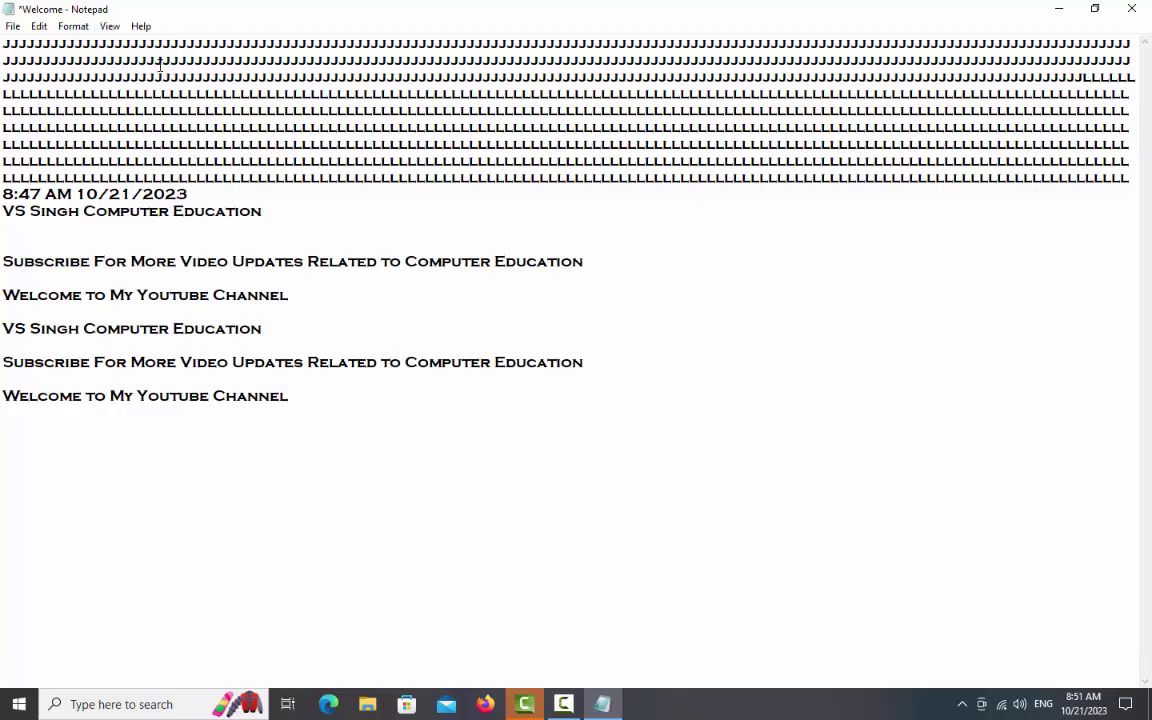
left_click(108, 26)
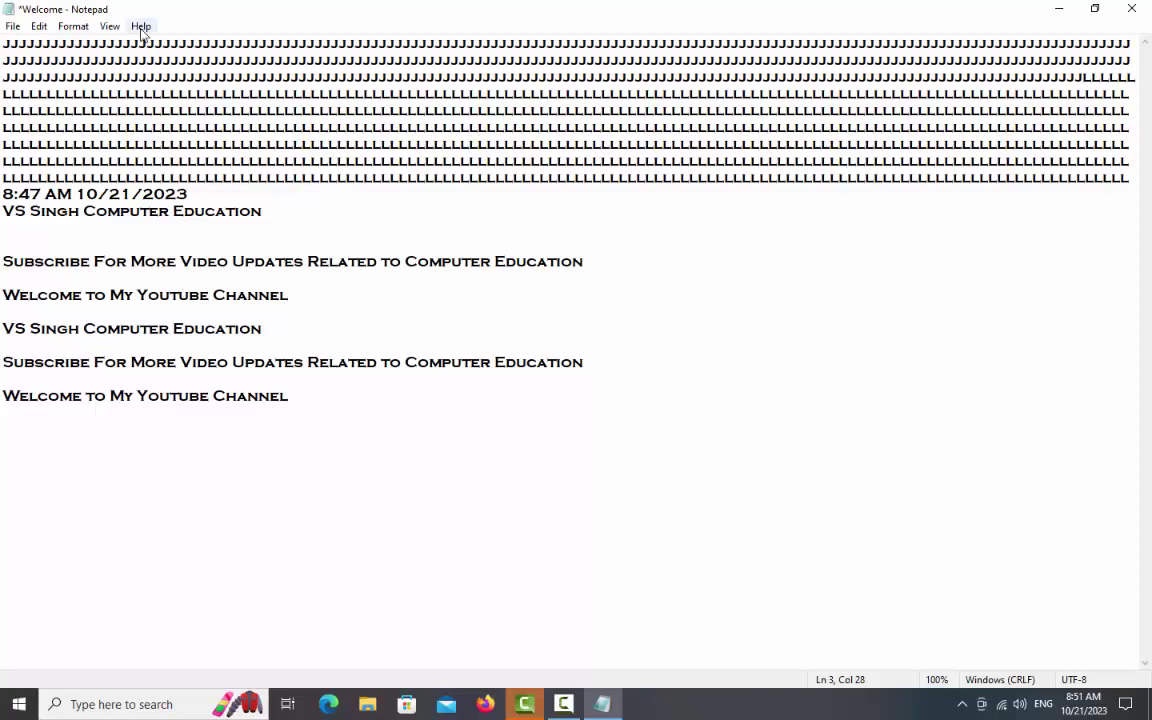
Open the online Notepad help page in the browser and close the browser window.
left_click(141, 27)
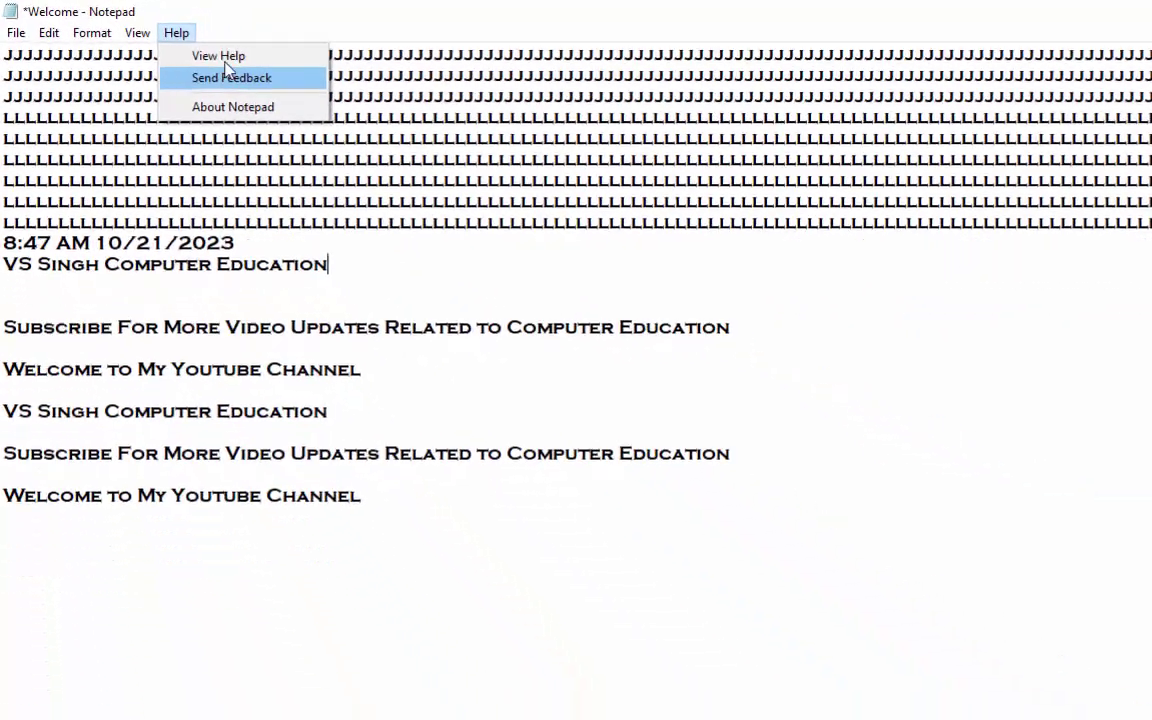
left_click(362, 92)
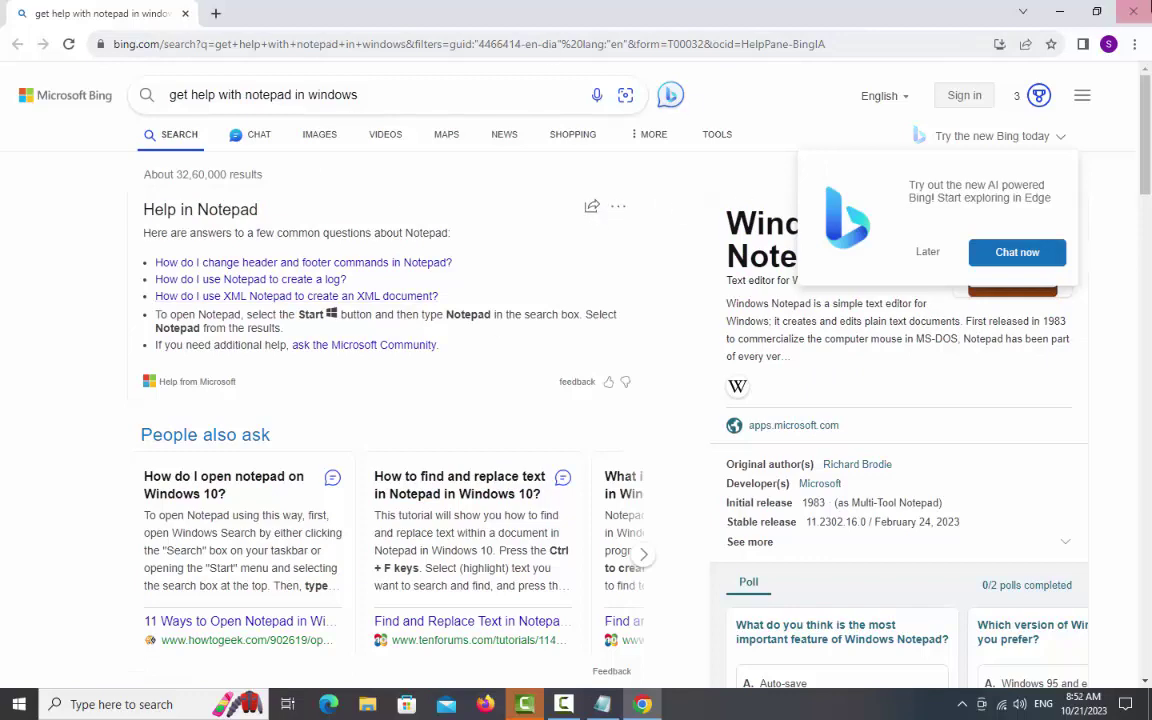
key("alt+F4")
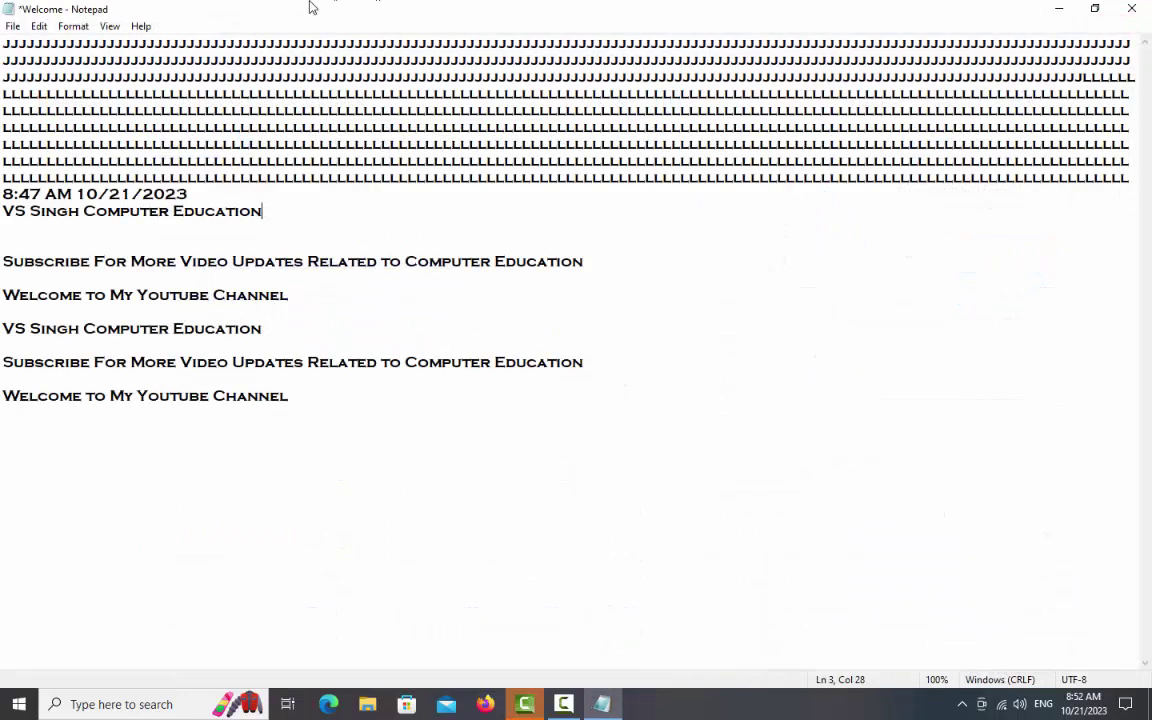
View the About Notepad version and licence information, close it, and return to the document text.
left_click(141, 27)
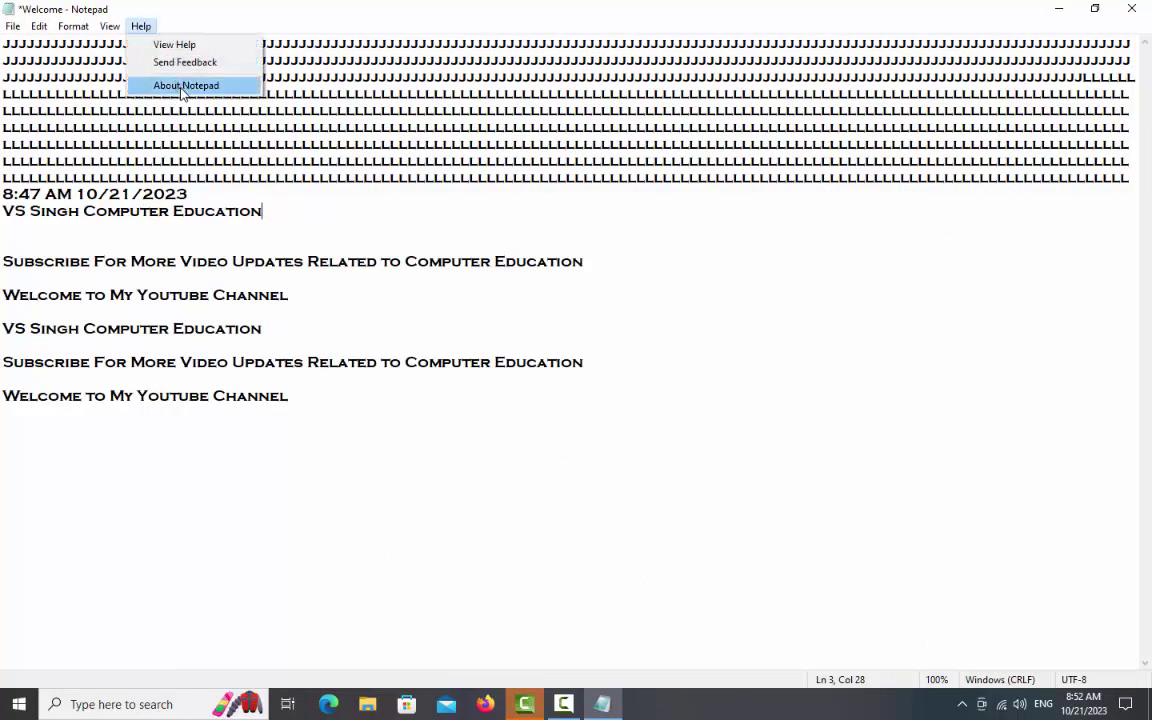
left_click(165, 84)
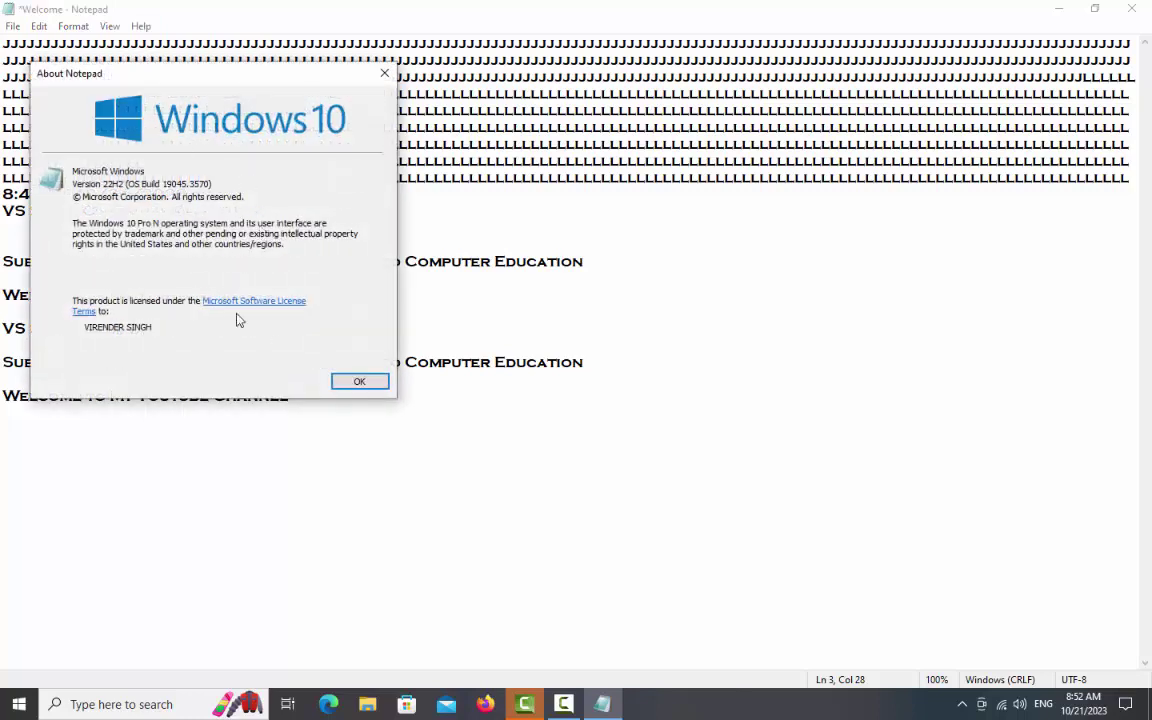
left_click(374, 382)
left_click(668, 339)
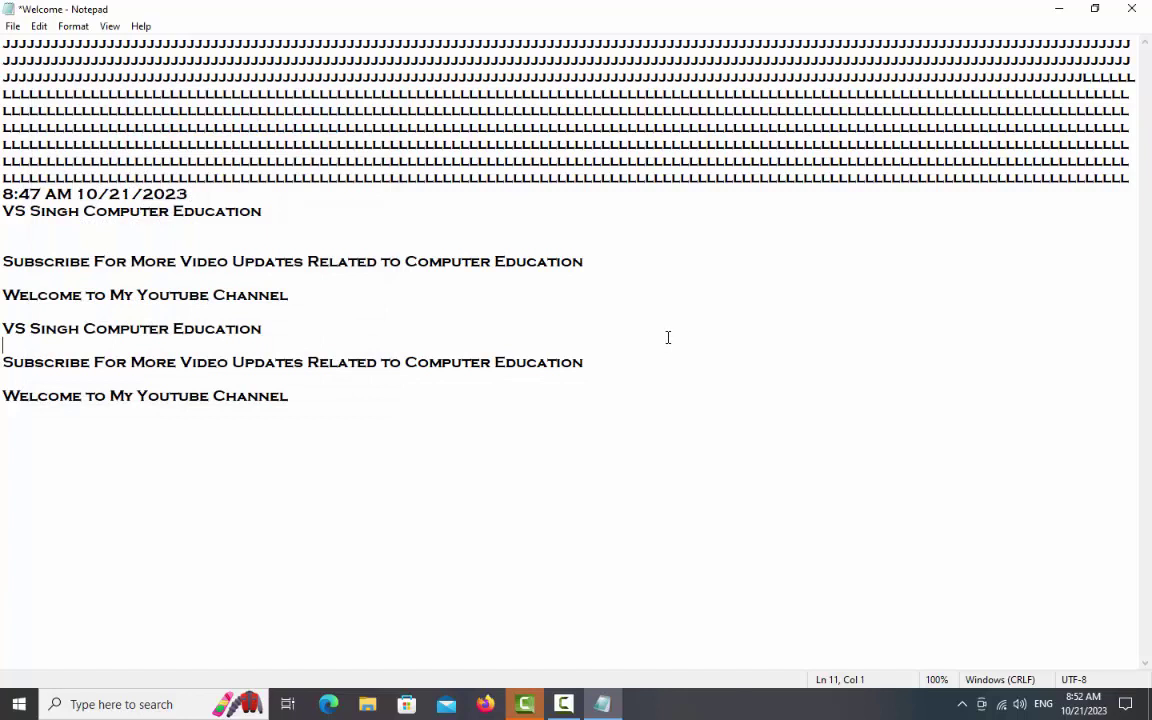